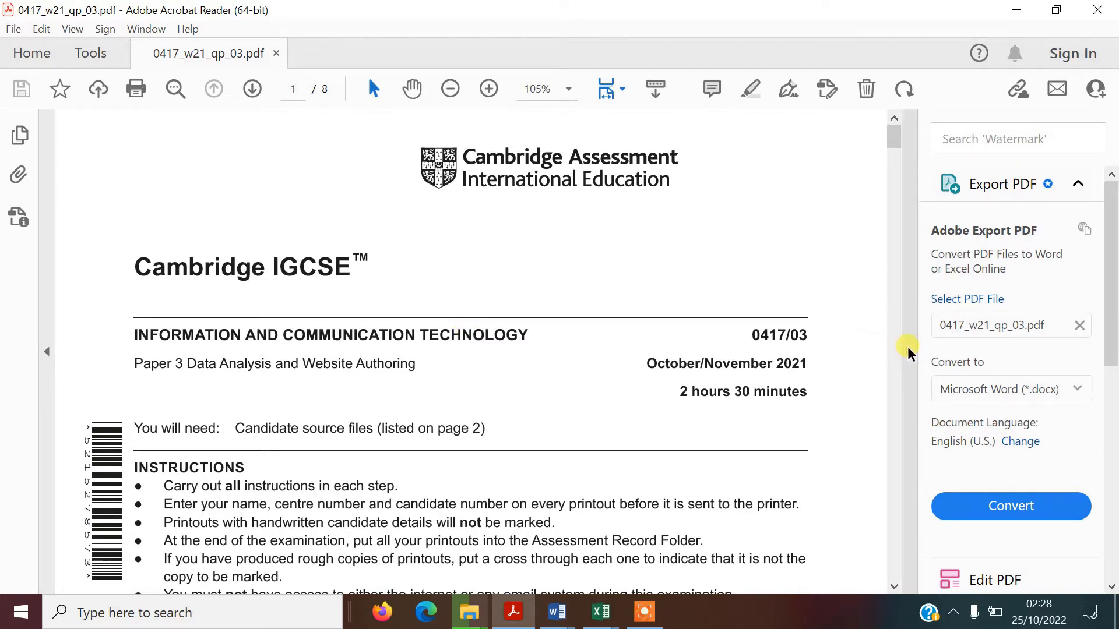
# - Hide the tools pane and read the Task 1 evidence document instructions, including the example file name
pyautogui.click(907, 346)
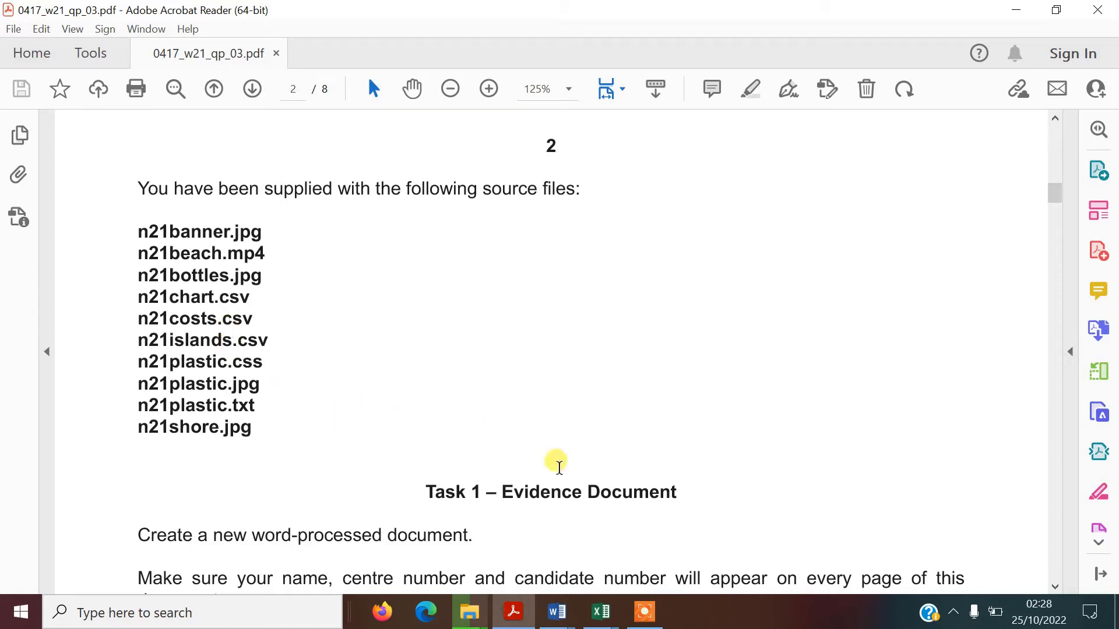
pyautogui.click(1058, 585)
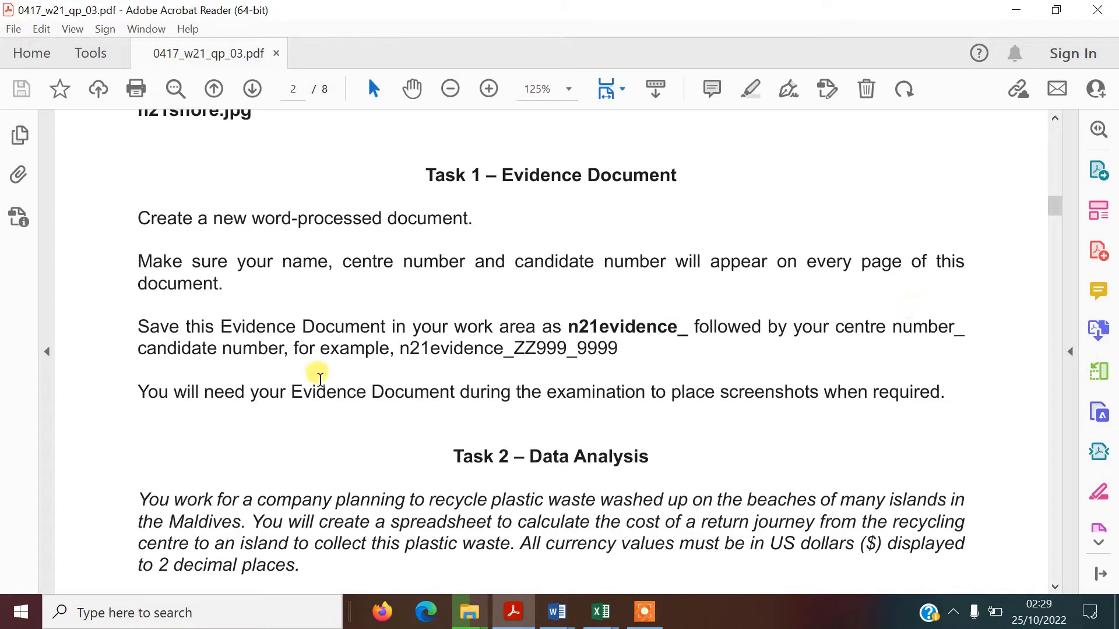
pyautogui.moveTo(397, 344); pyautogui.dragTo(626, 358)
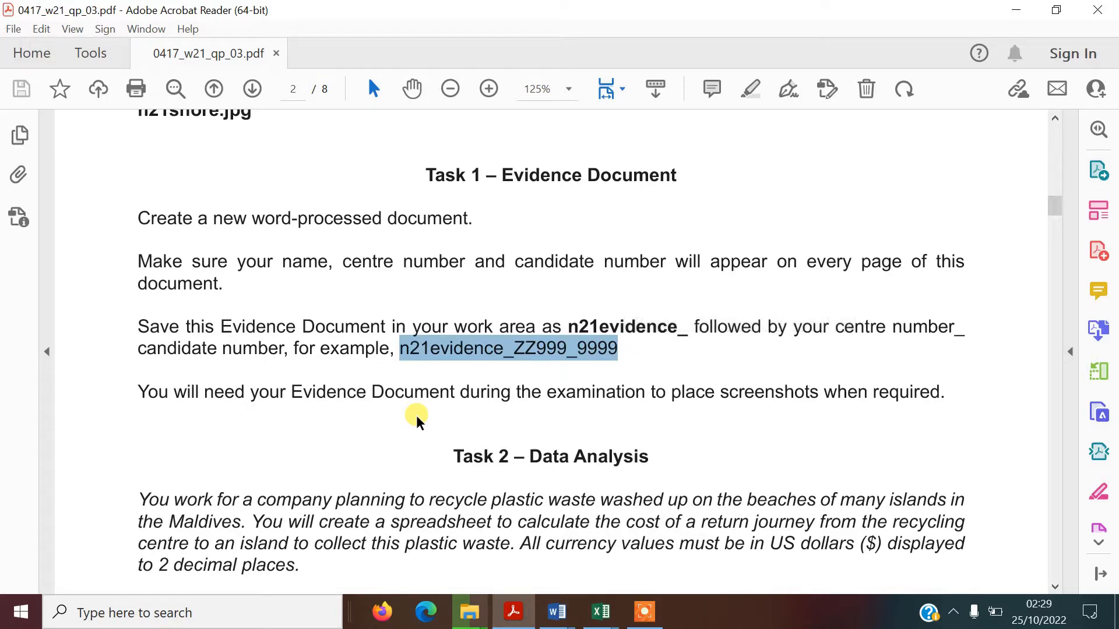
pyautogui.click(474, 394)
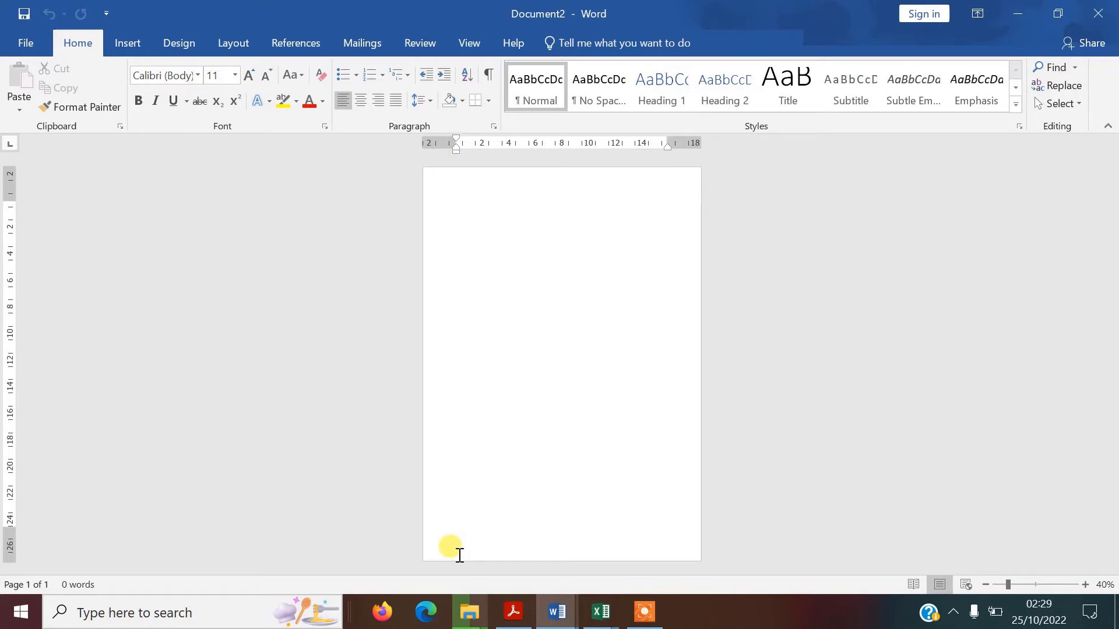
# - Insert a Blank (Three Columns) footer in the new document
pyautogui.doubleClick(460, 555)
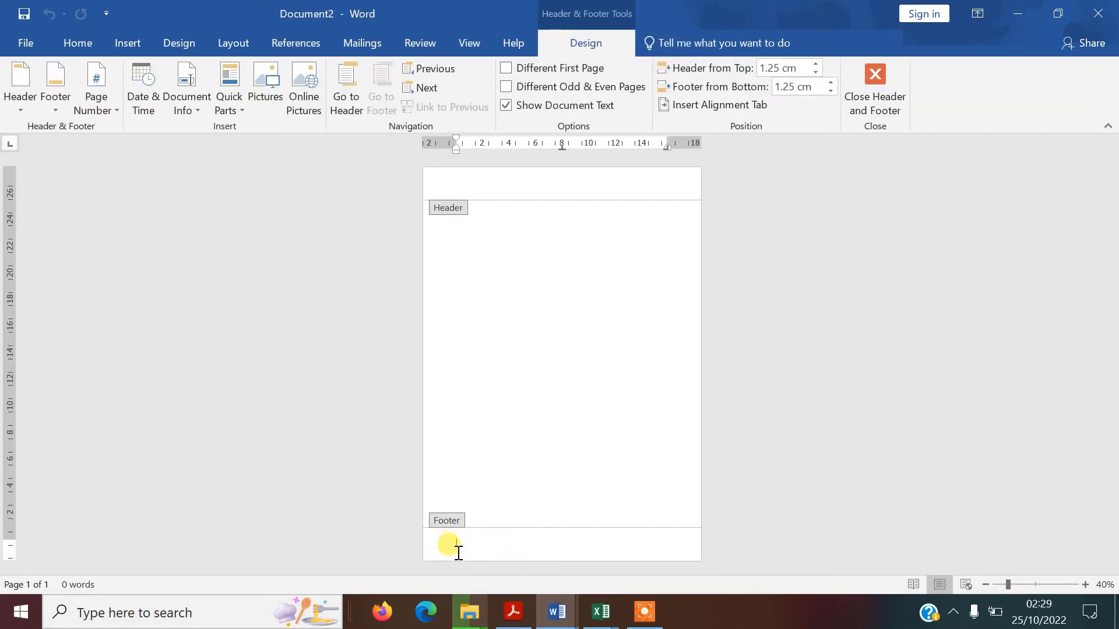
pyautogui.click(58, 102)
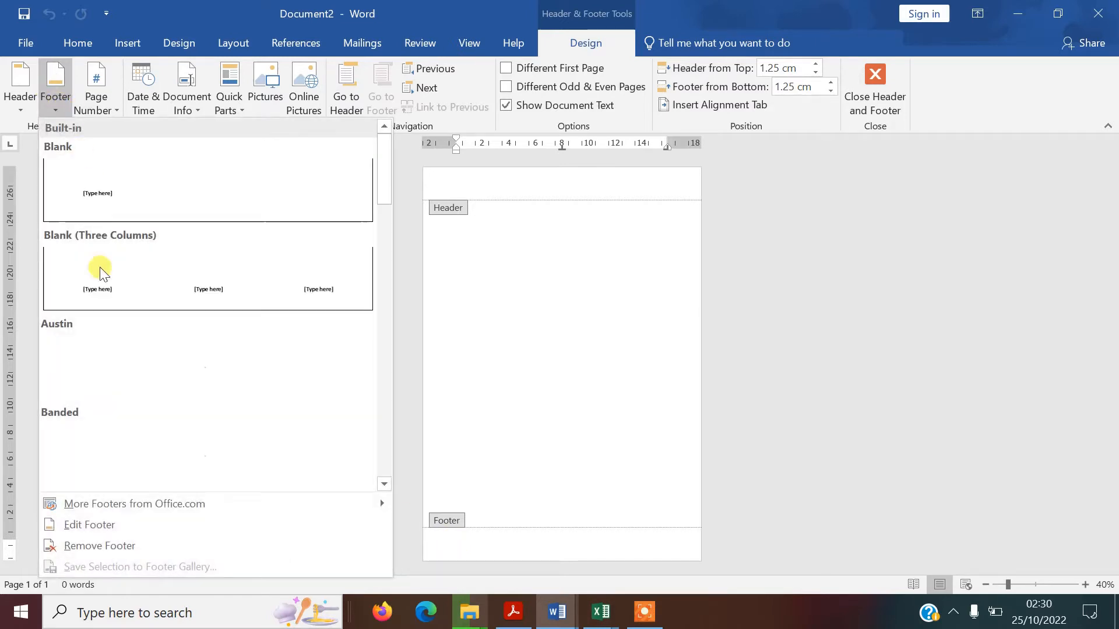
pyautogui.click(227, 286)
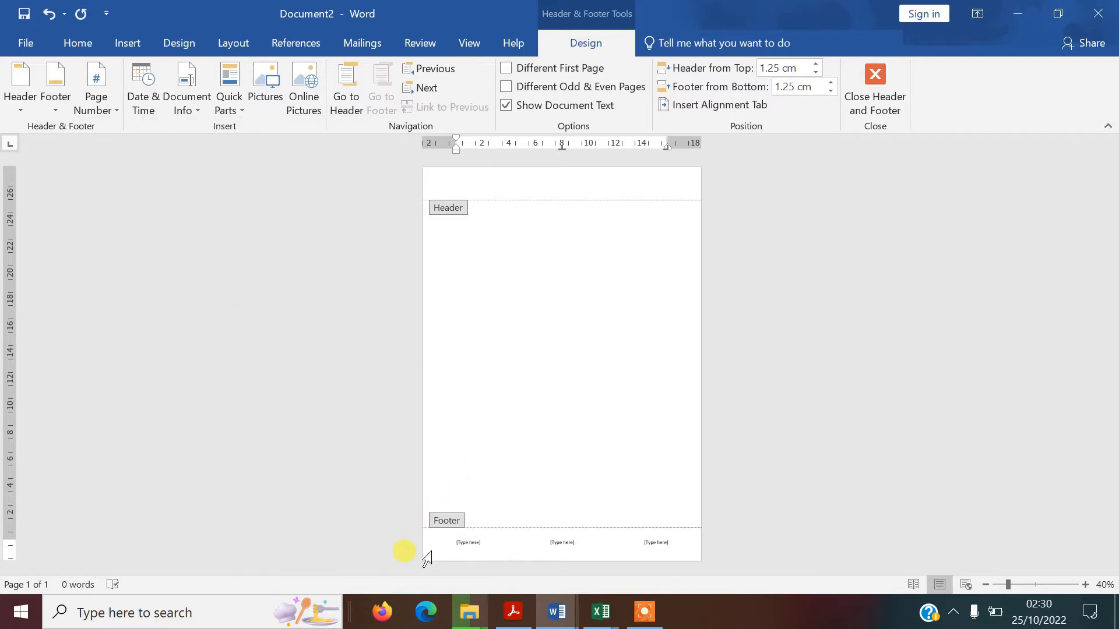
# - Fill the three footer placeholders with the candidate's name, centre number and candidate number
pyautogui.click(475, 542)
pyautogui.write('Nadia')
pyautogui.click(557, 542)
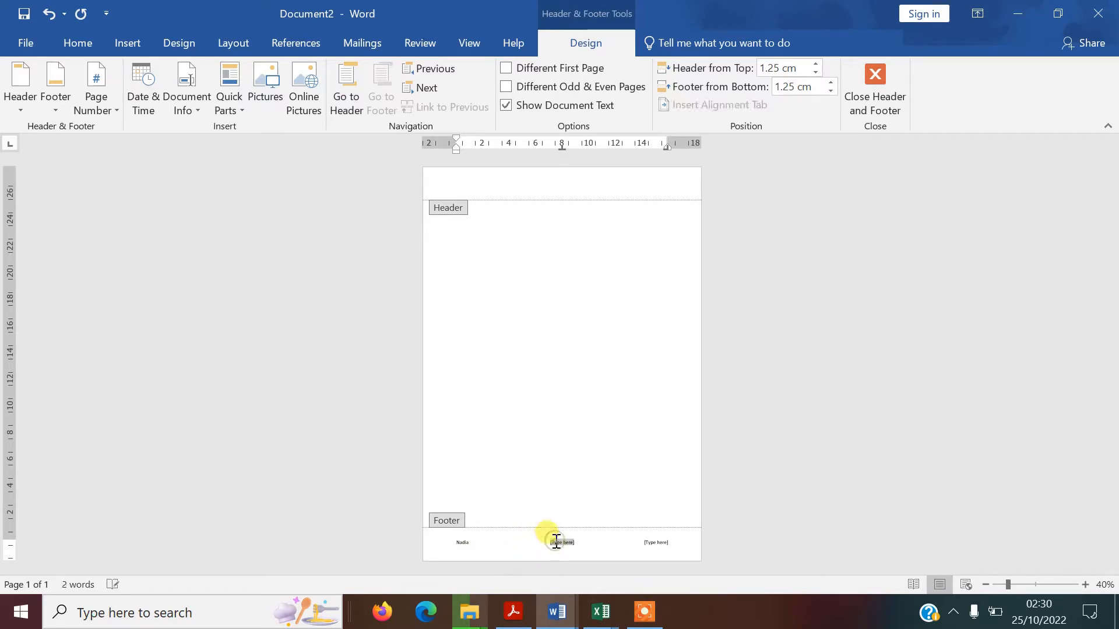
pyautogui.write('12345')
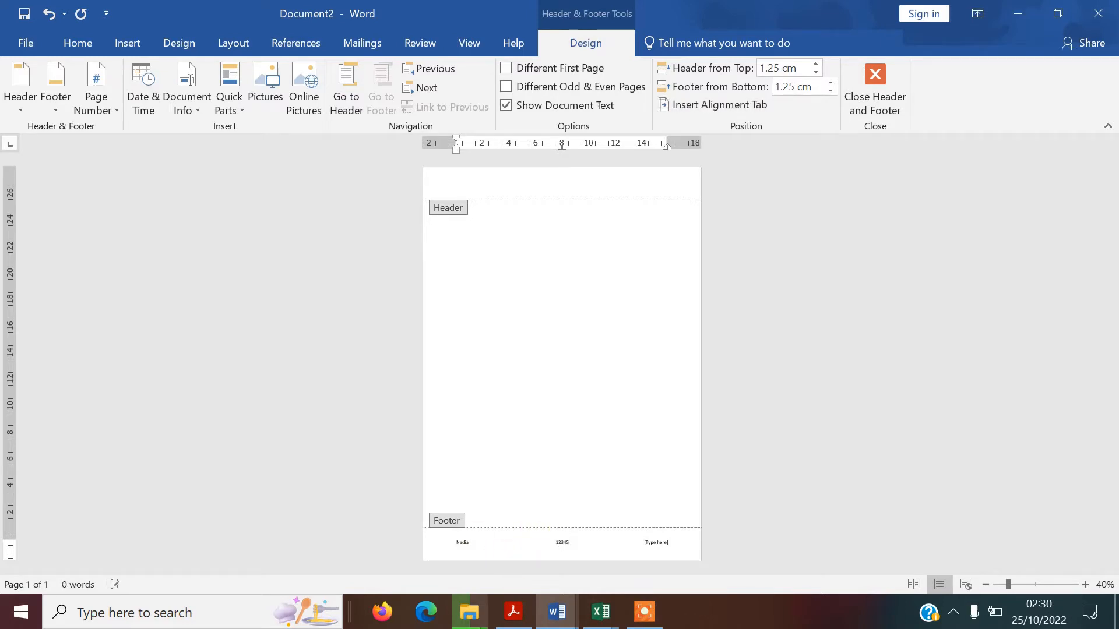
pyautogui.click(651, 542)
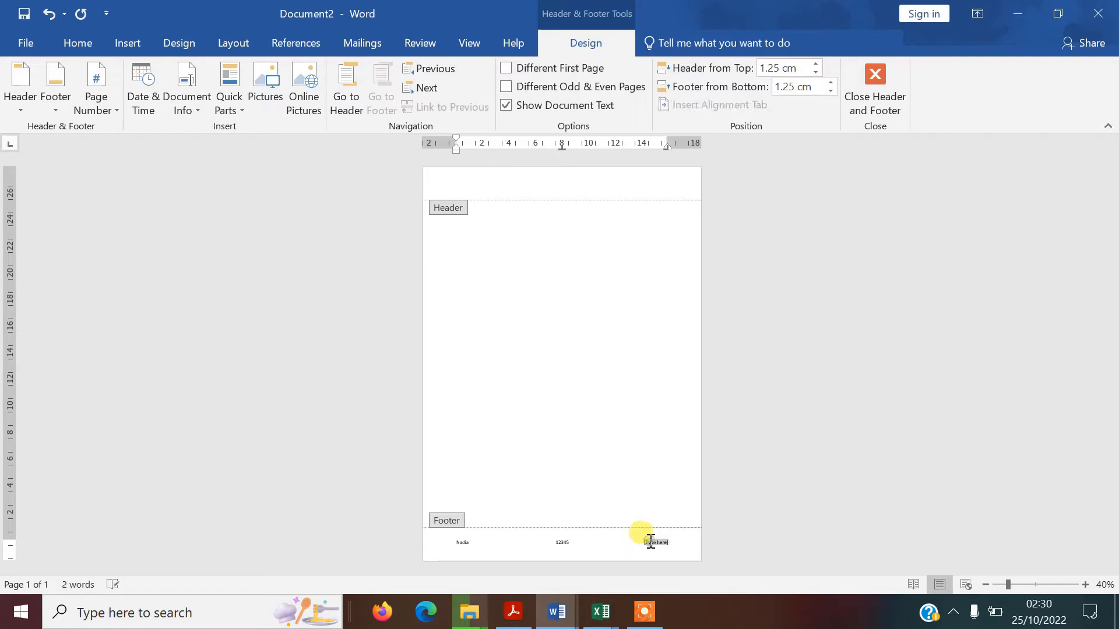
pyautogui.write('30772')
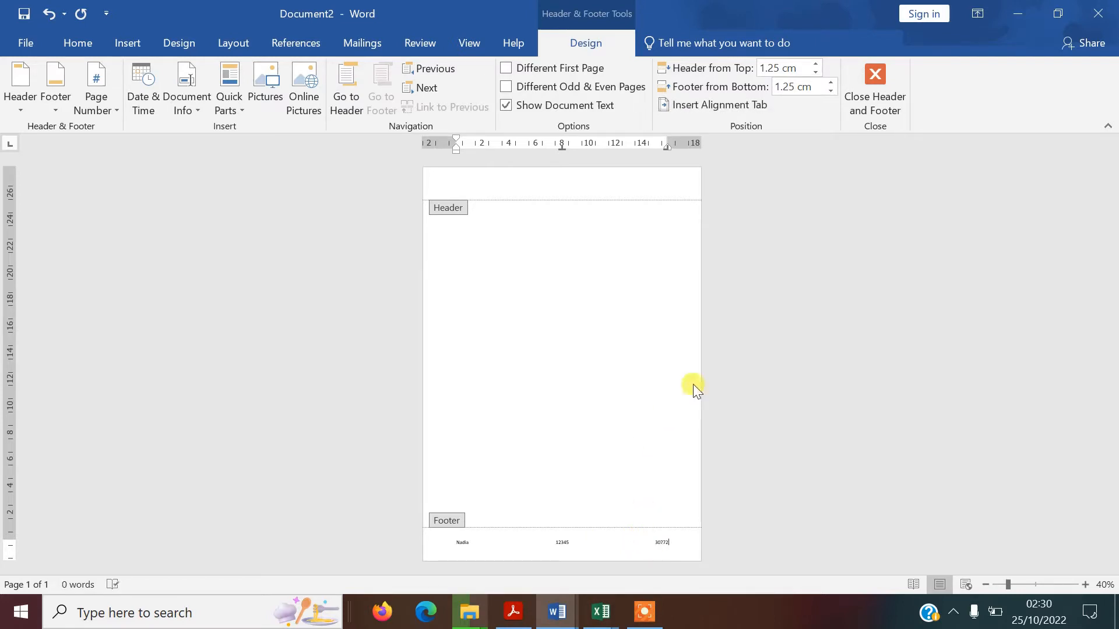
# - Leave the footer and enter the heading "Evidence 1" at the start of the document body
pyautogui.doubleClick(552, 331)
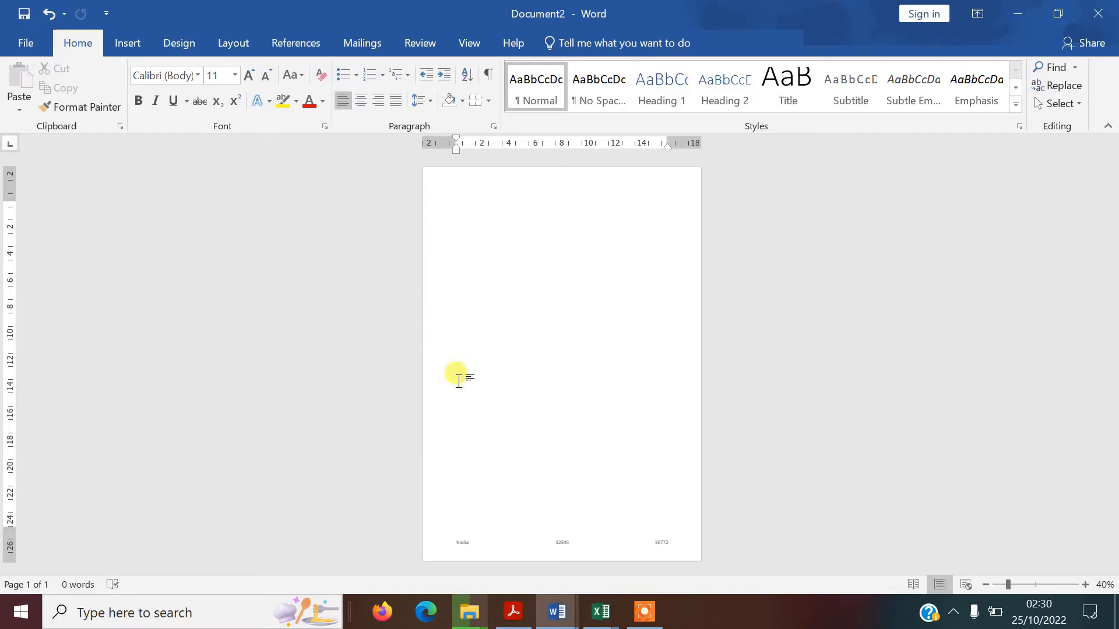
pyautogui.write('Evidence 1')
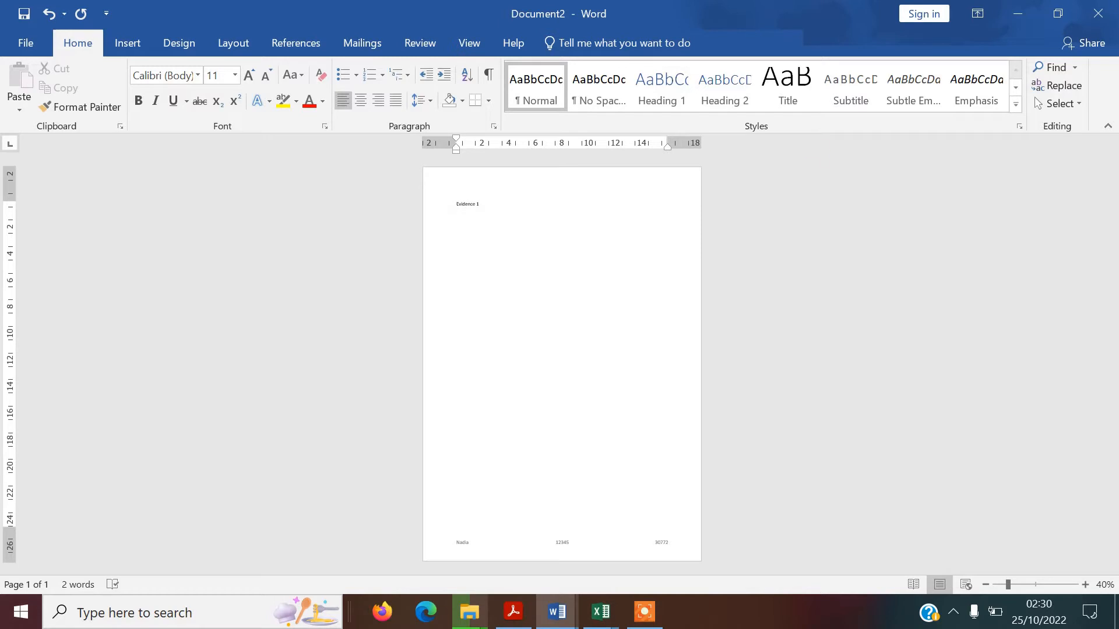
# - Save the document in the 11_0417_03_Confidential Source Files November 2021 folder as n21evidence_ followed by the centre number, an underscore and the candidate number
pyautogui.click(34, 44)
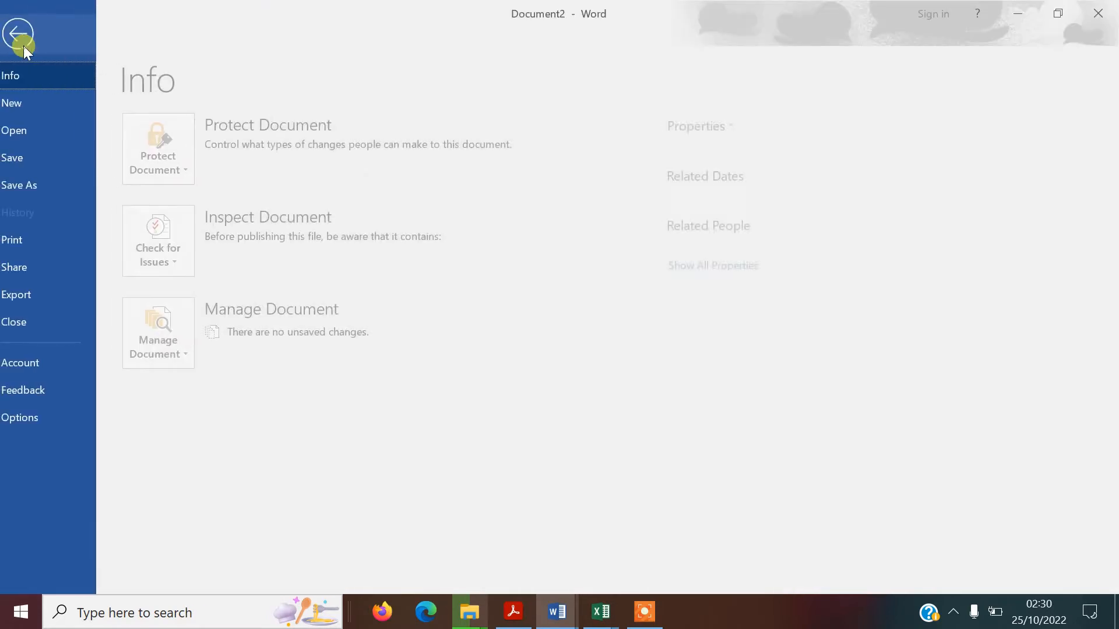
pyautogui.click(39, 183)
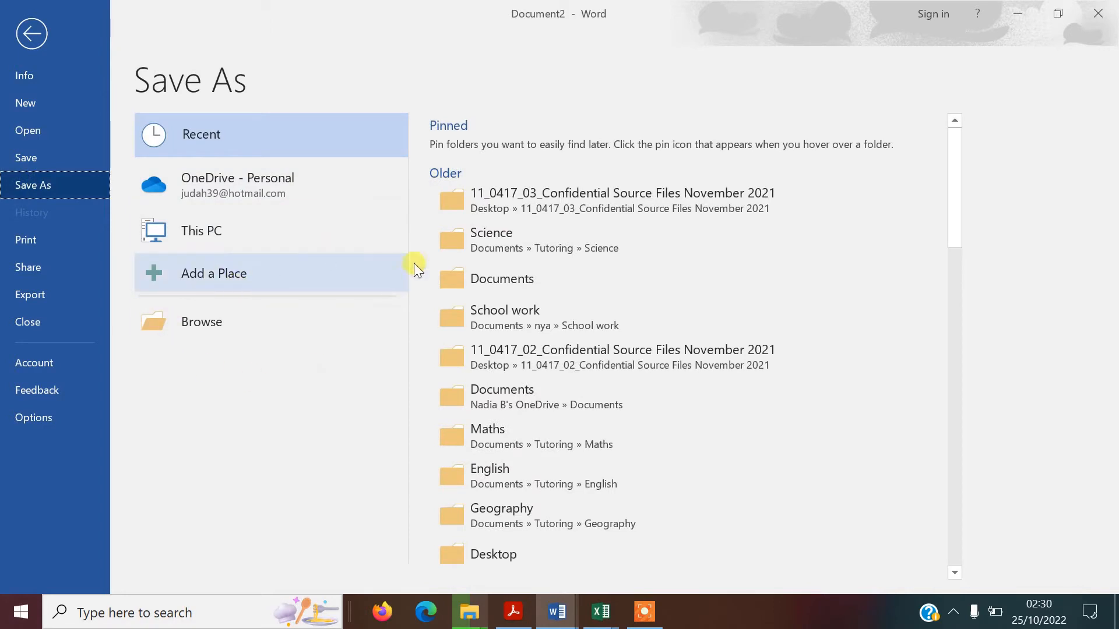
pyautogui.click(560, 193)
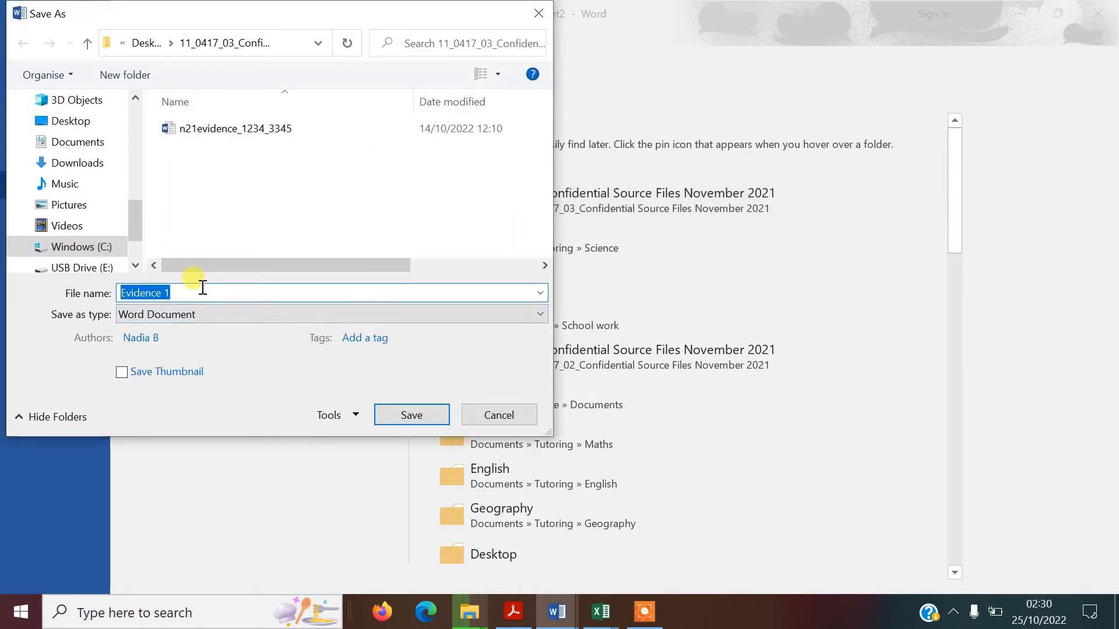
pyautogui.write('n21')
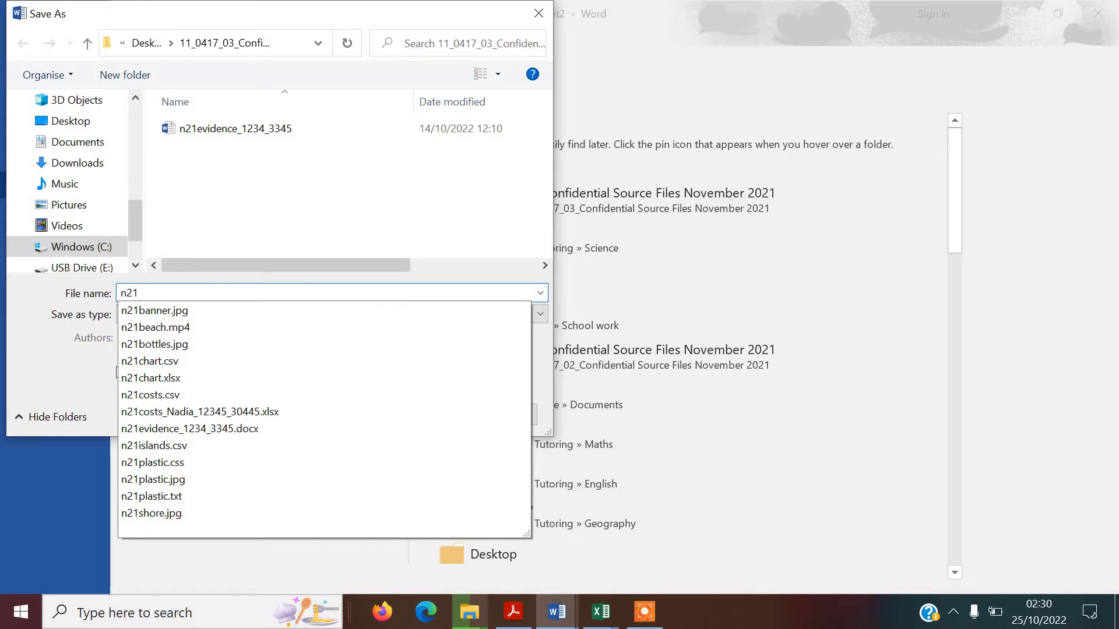
pyautogui.write('evi')
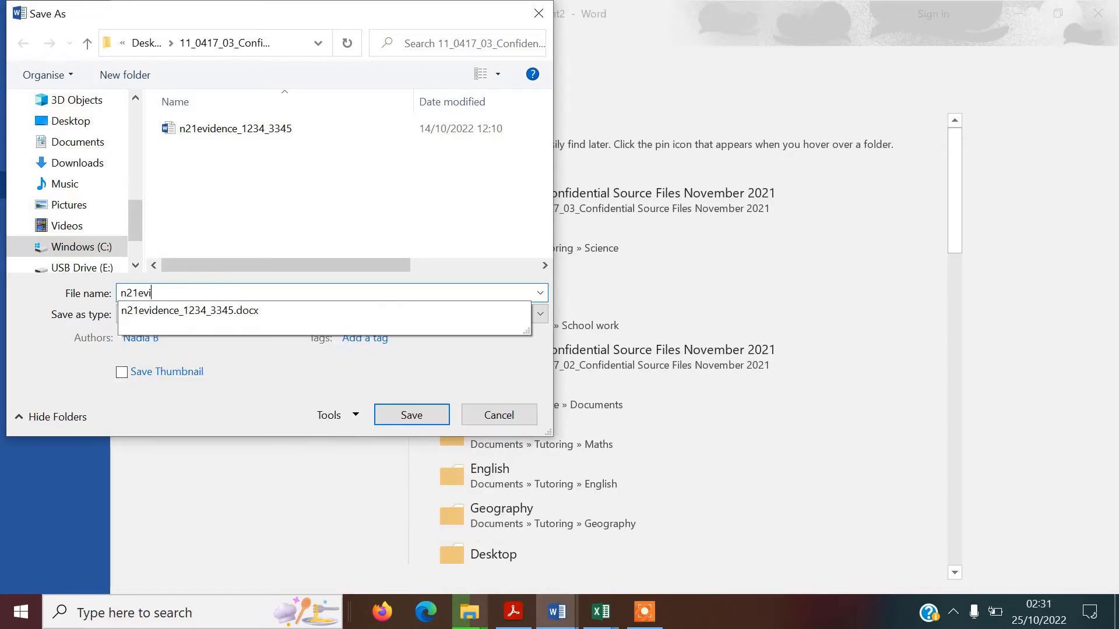
pyautogui.write('dence_123243')
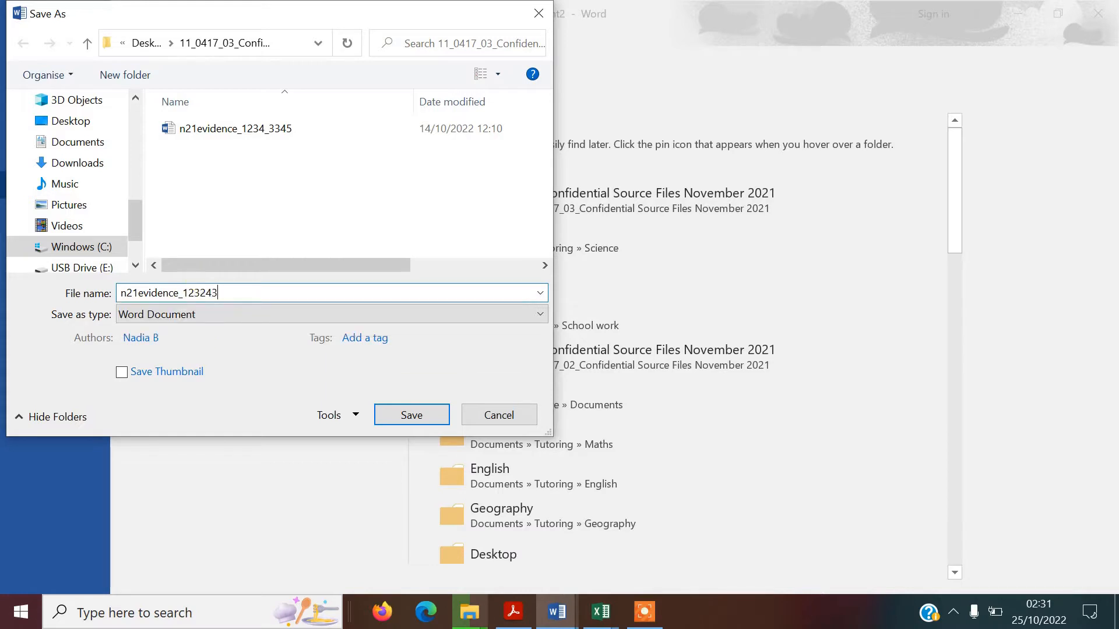
pyautogui.write('_30445')
pyautogui.click(429, 413)
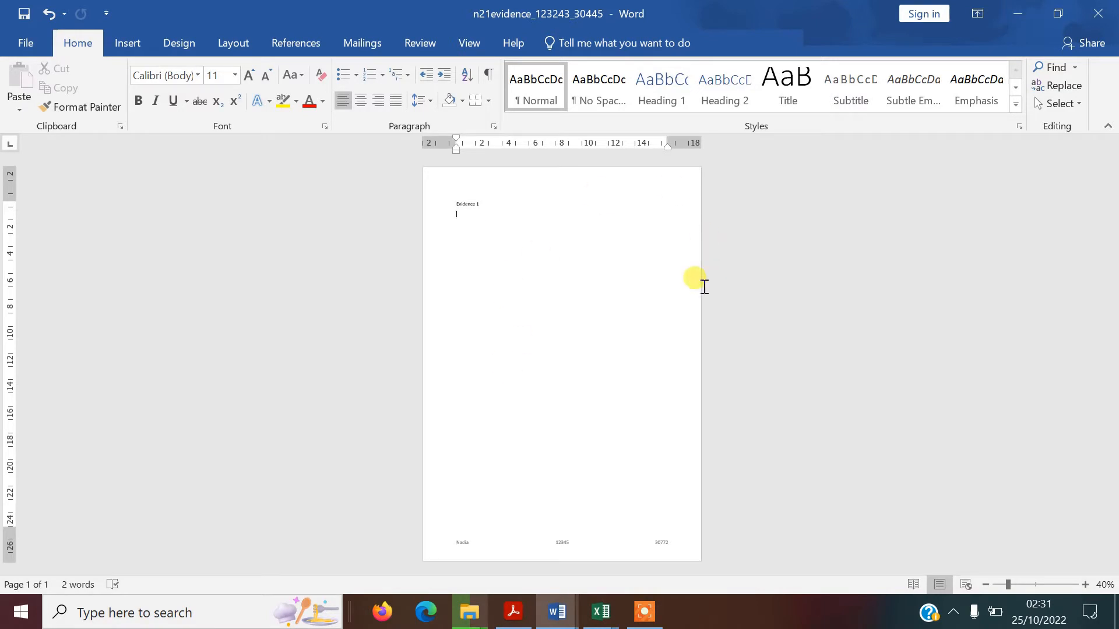
# - Switch to the exam paper in Acrobat Reader and highlight "US dollars ($) displayed to 2 decimal places" in the Task 2 introduction
pyautogui.hotkey('alt', 'Tab')
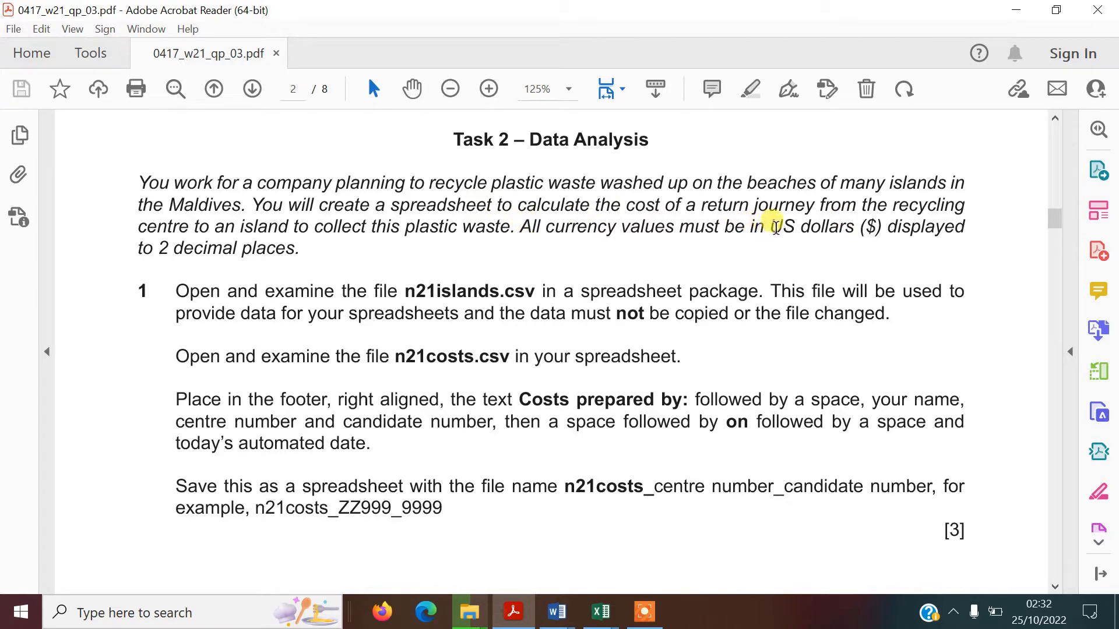
pyautogui.moveTo(772, 227); pyautogui.dragTo(296, 251)
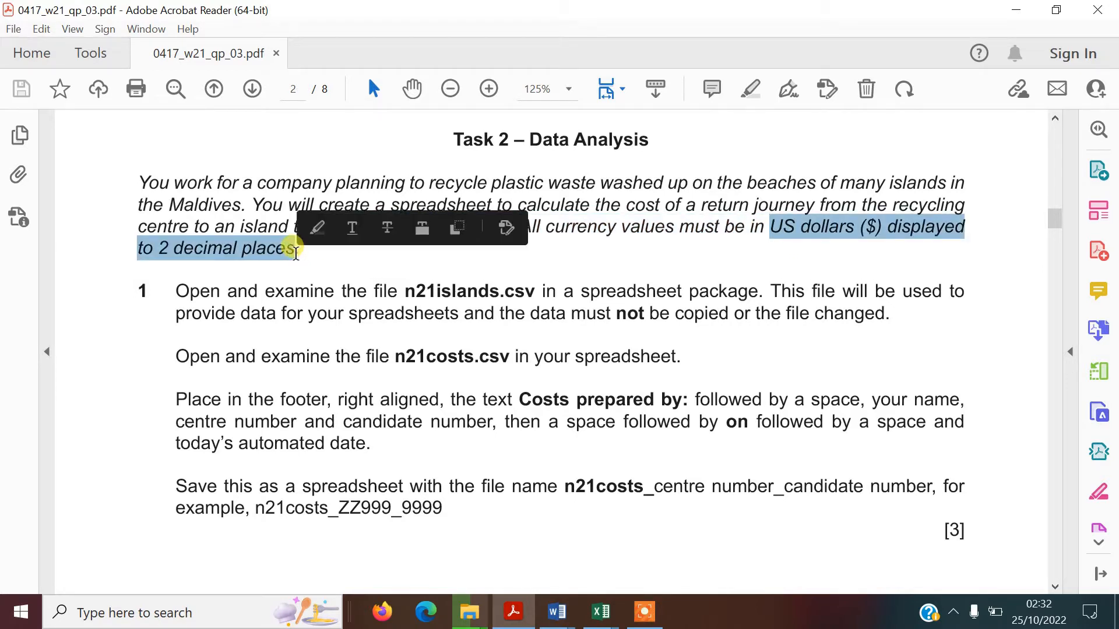
pyautogui.click(317, 227)
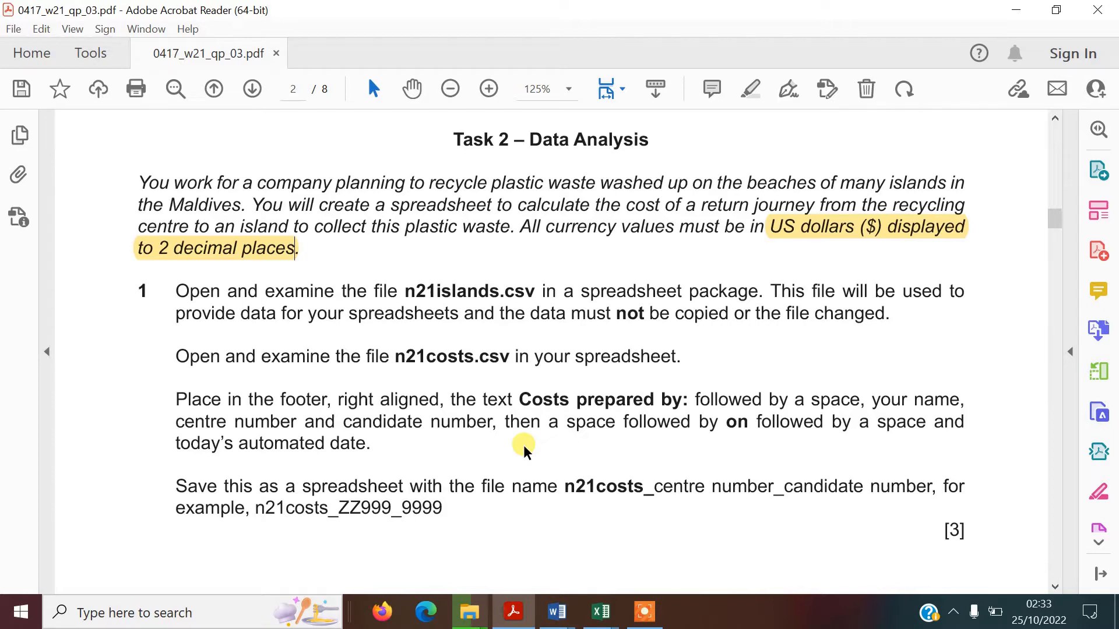
# - Switch to the n21costs workbook in Excel and auto-fit the widths of columns A, B and C
pyautogui.hotkey('alt', 'Tab')
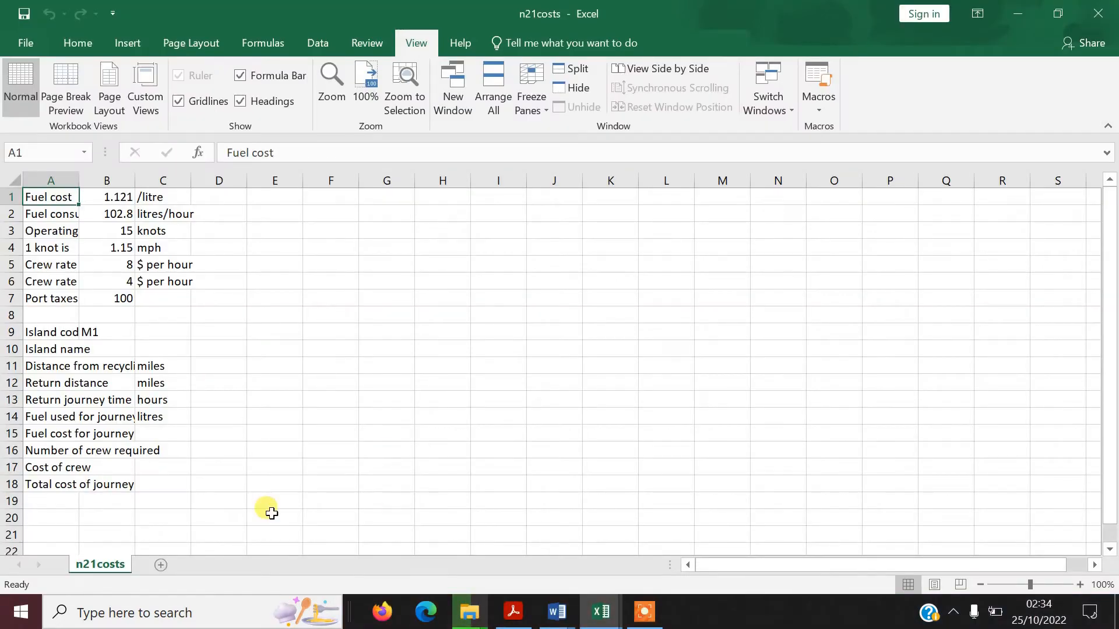
pyautogui.doubleClick(80, 175)
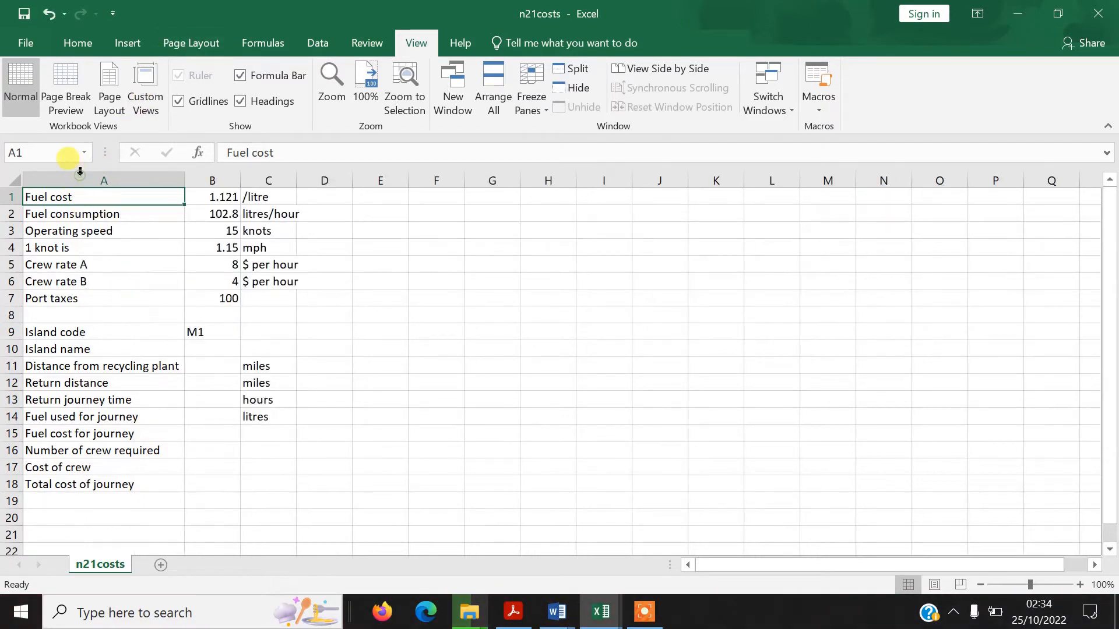
pyautogui.doubleClick(241, 181)
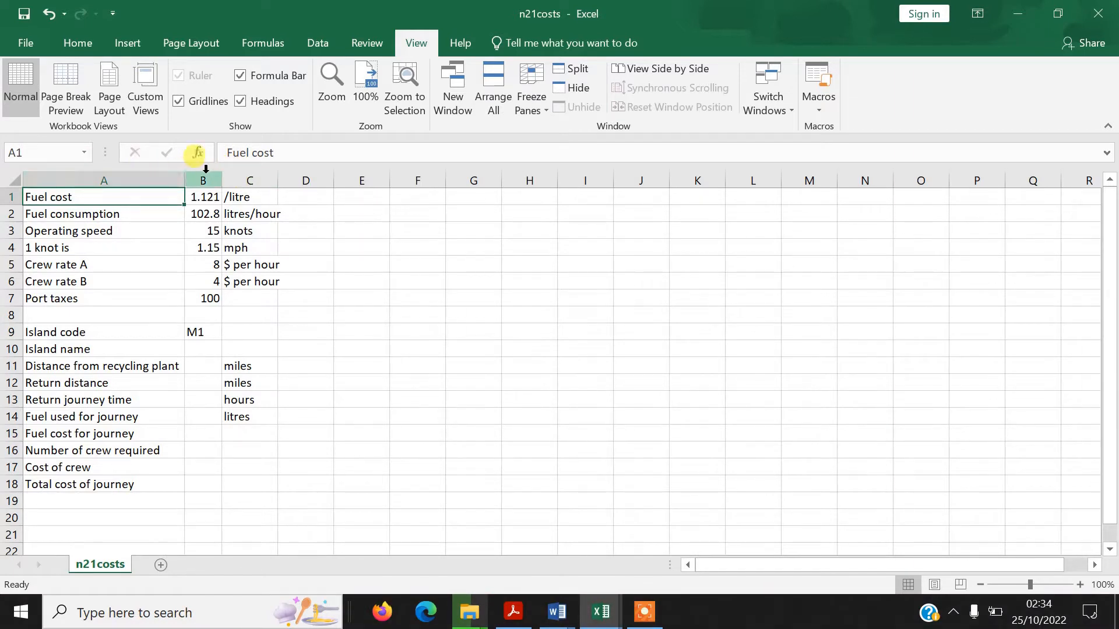
pyautogui.doubleClick(282, 178)
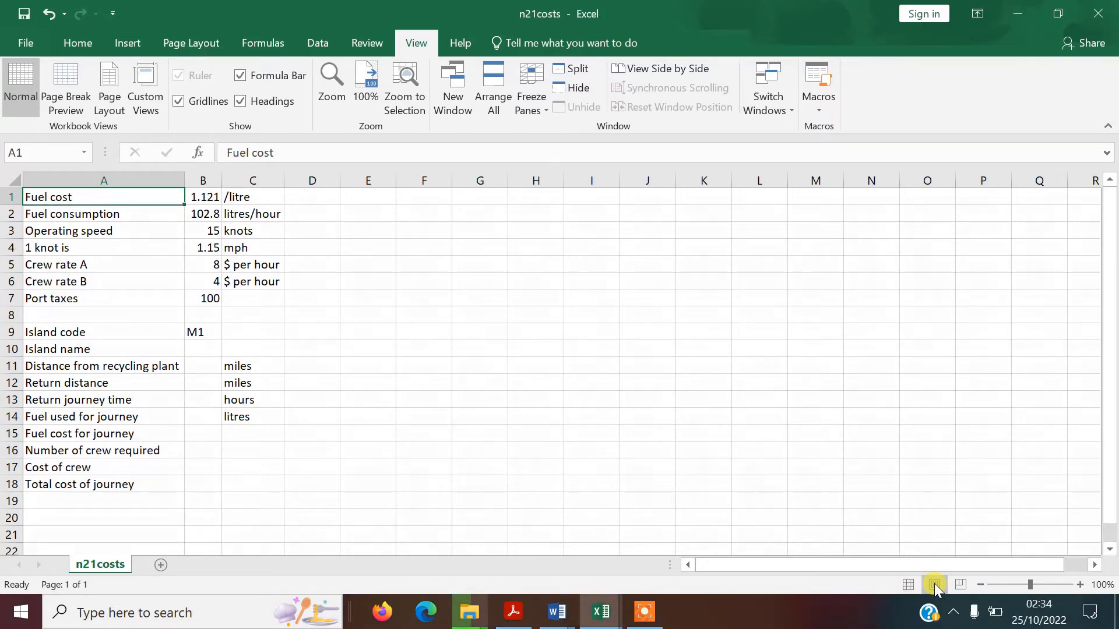
# - Show the sheet in Page Layout view and enter "Costs prerared by:" plus the candidate's name in the right-aligned footer section
pyautogui.click(934, 584)
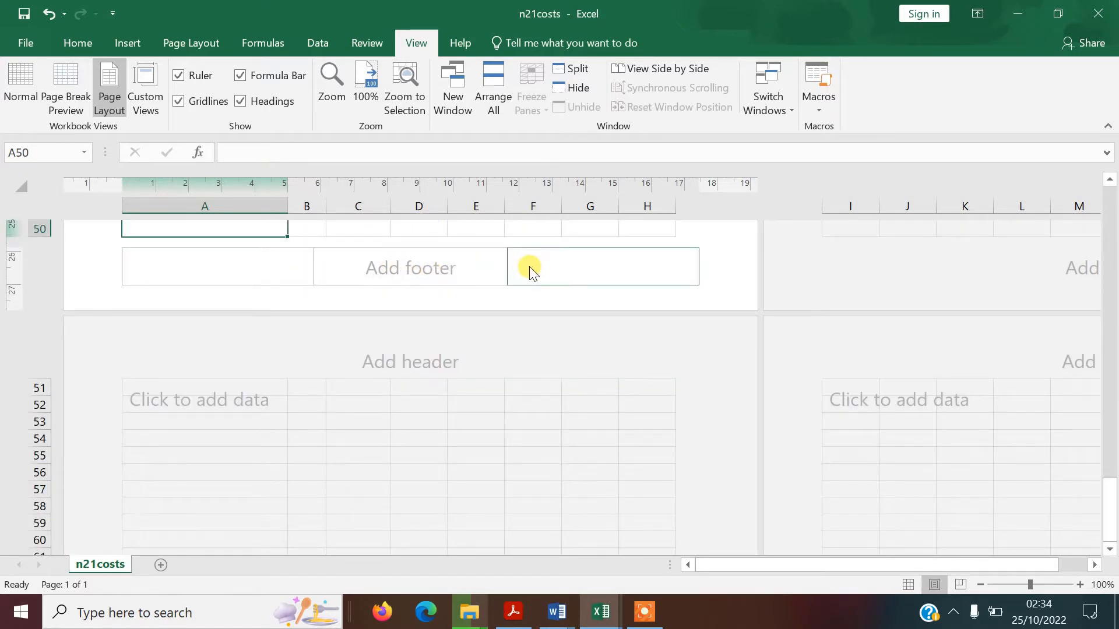
pyautogui.click(601, 269)
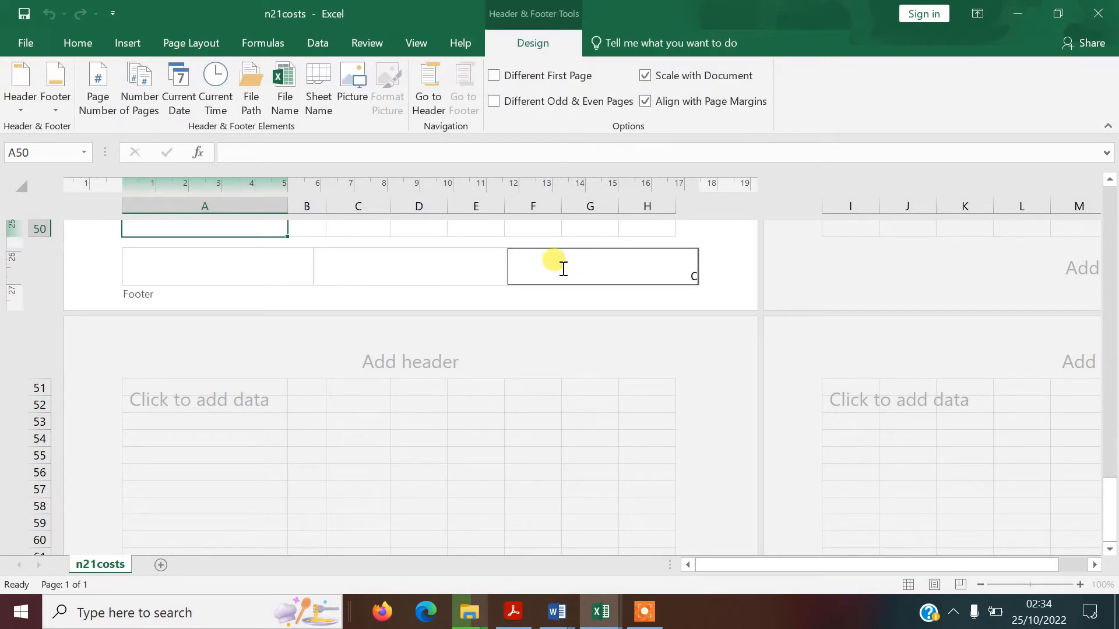
pyautogui.write('Cp')
pyautogui.press('BackSpace')
pyautogui.write('osts prerared by: Nadia')
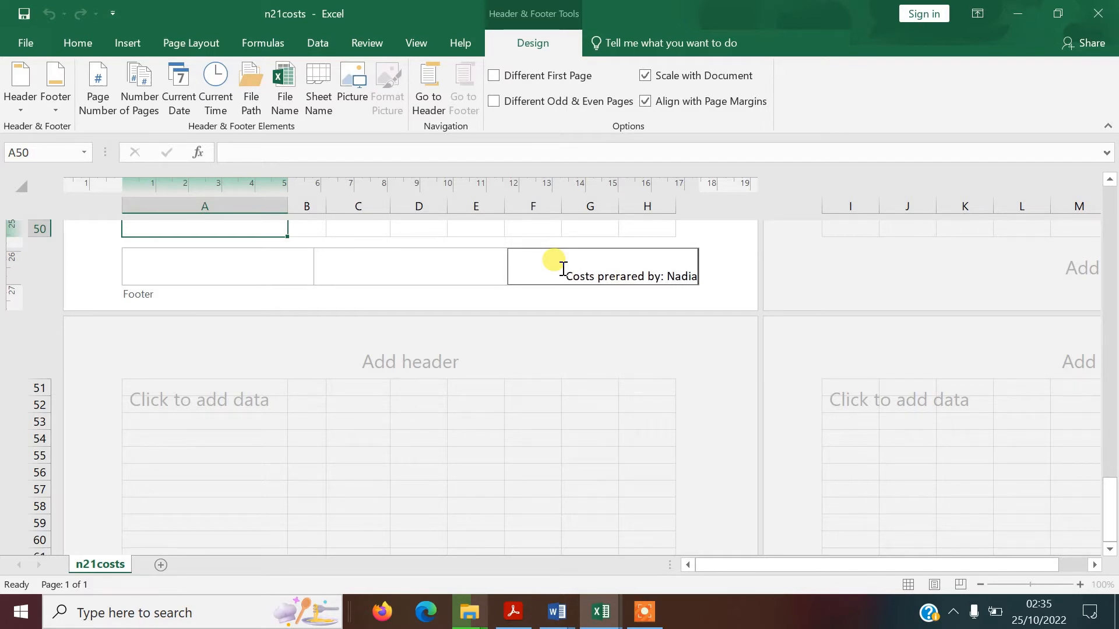
# - Check the footer wording in the exam paper, and append the centre number, candidate number and "on" to the n21costs footer text
pyautogui.click(513, 613)
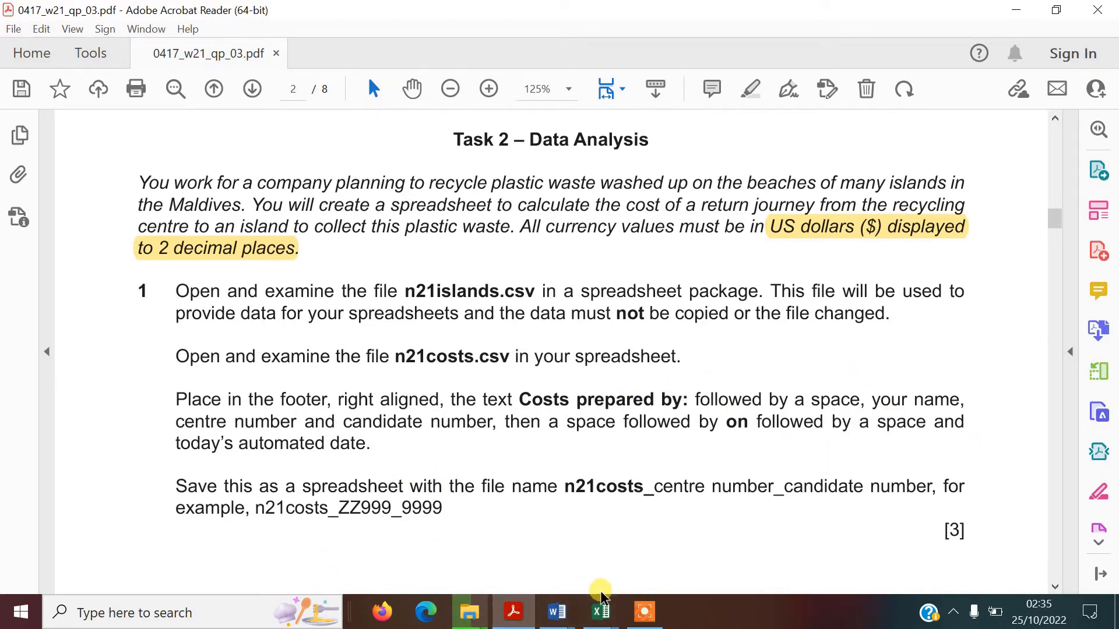
pyautogui.click(598, 617)
pyautogui.click(556, 554)
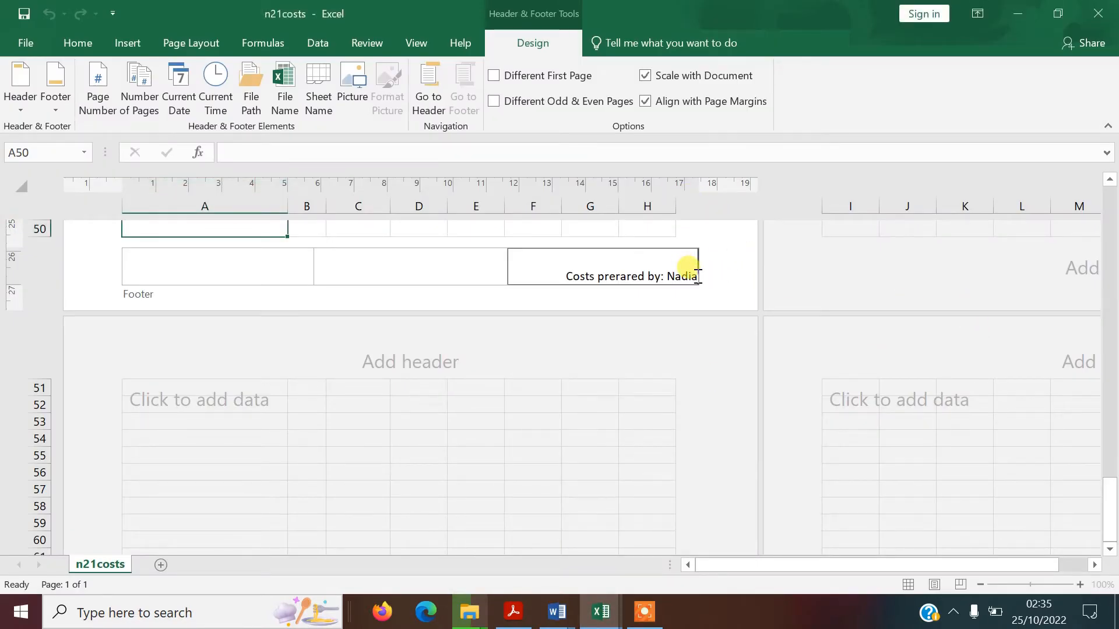
pyautogui.write('12')
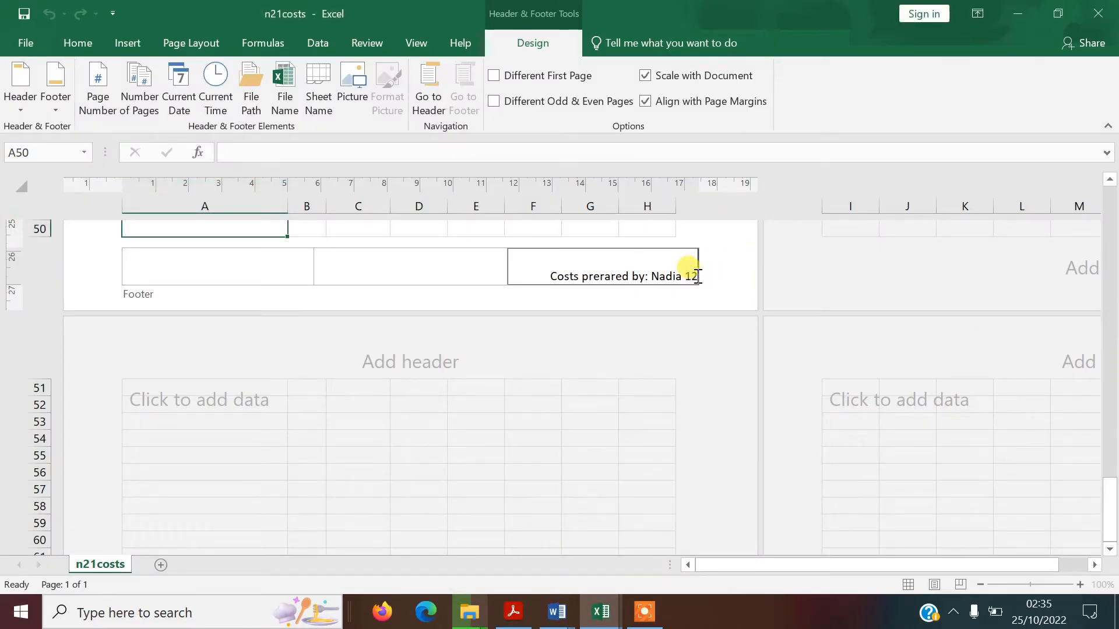
pyautogui.write('345 30445')
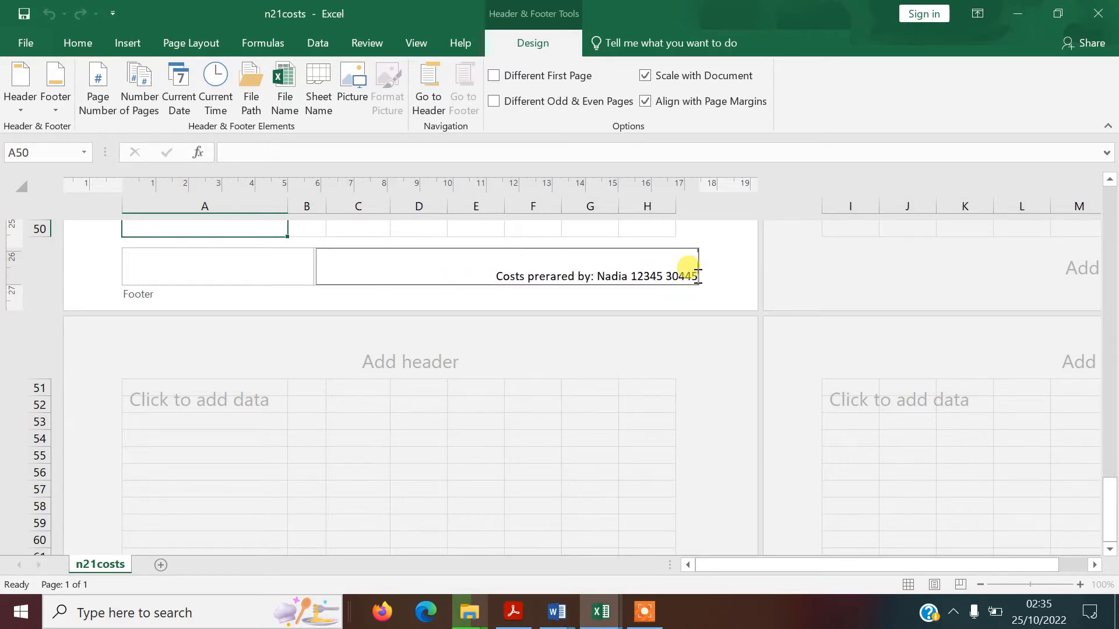
pyautogui.write('on')
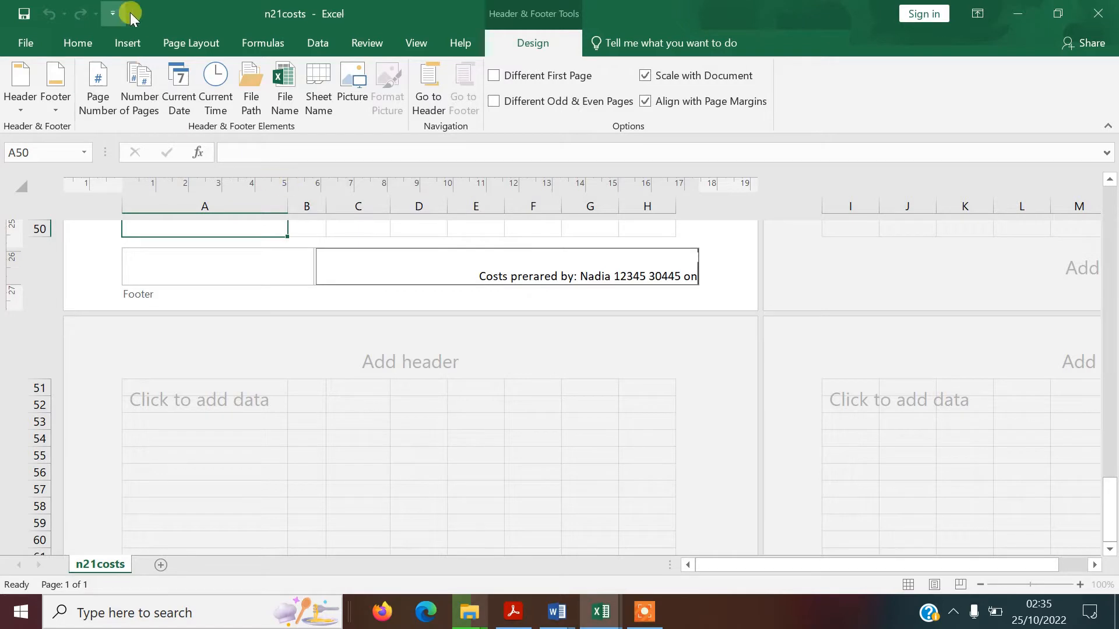
# - Add the automatic current date field at the end of the footer text and finish editing the footer
pyautogui.click(177, 96)
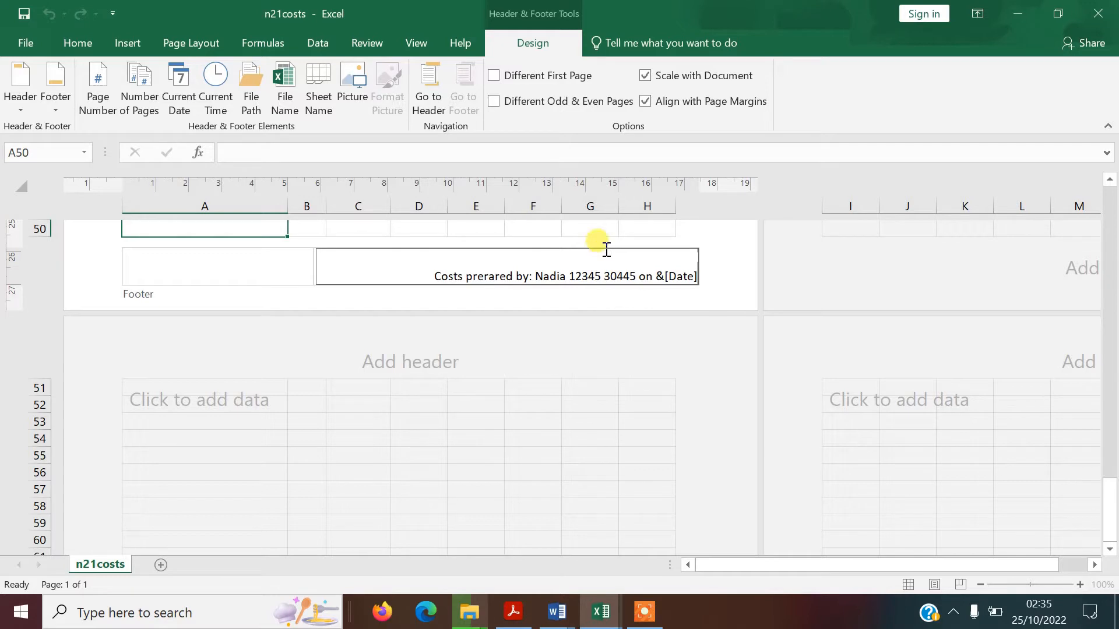
pyautogui.click(593, 227)
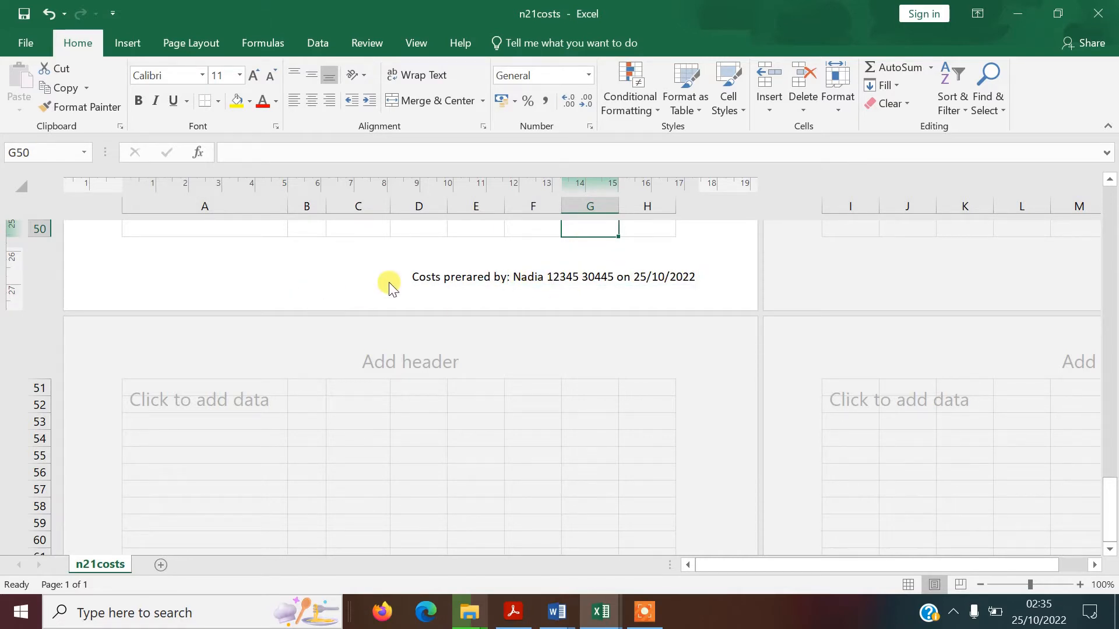
# - Check the next task in the exam paper, and insert 2 new rows above row 1 in the n21costs sheet
pyautogui.click(513, 611)
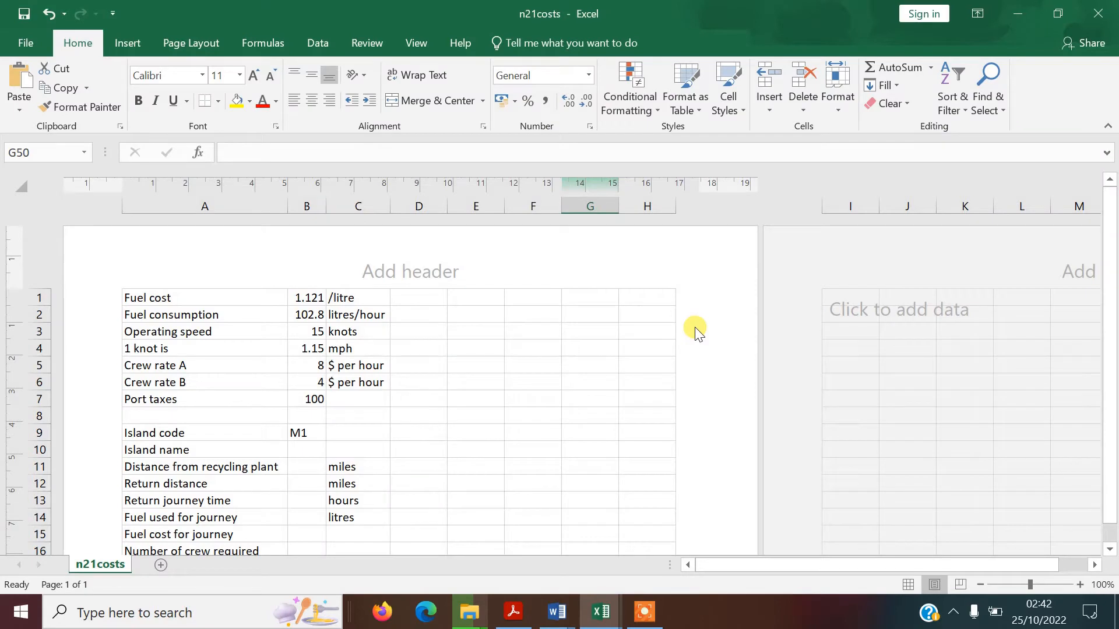
pyautogui.moveTo(41, 297)
pyautogui.mouseDown()
pyautogui.moveTo(46, 315)
pyautogui.moveTo(34, 314)
pyautogui.mouseUp()
pyautogui.rightClick(36, 314)
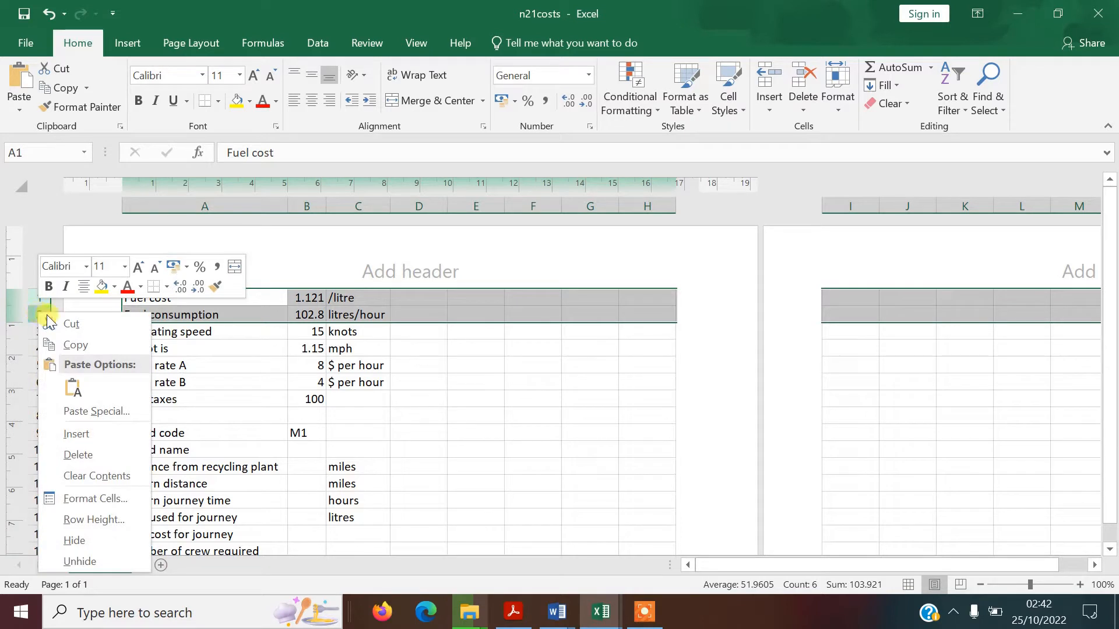
pyautogui.click(86, 435)
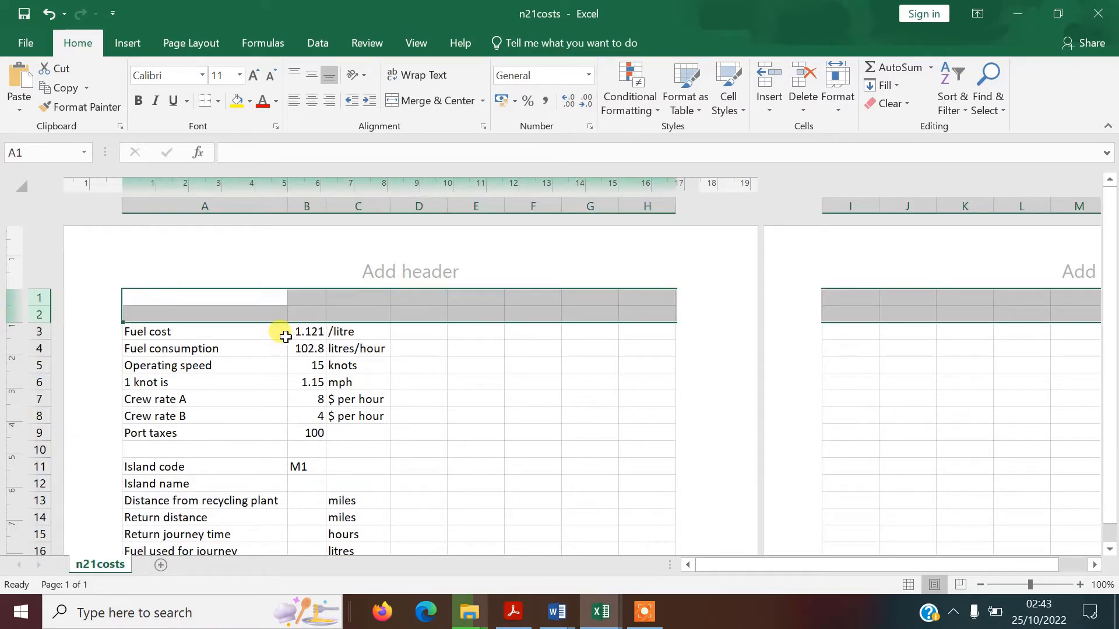
pyautogui.click(428, 392)
# - Merge and center cells A1 to C1 and enter the title "Cost of plastic removal for one island"
pyautogui.moveTo(181, 296); pyautogui.dragTo(382, 293)
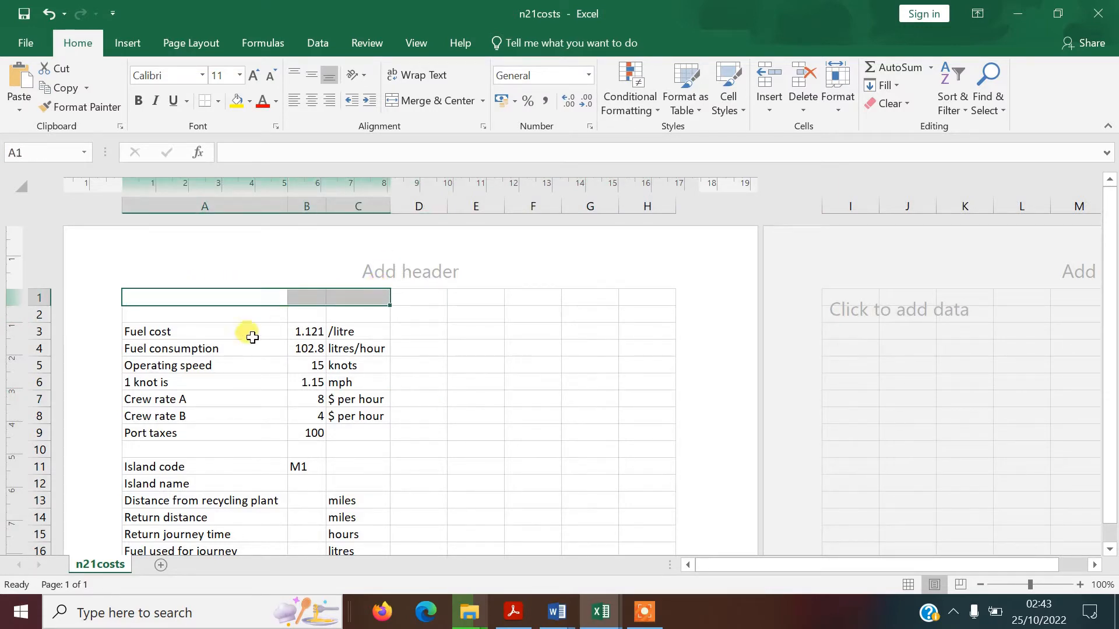
pyautogui.click(411, 101)
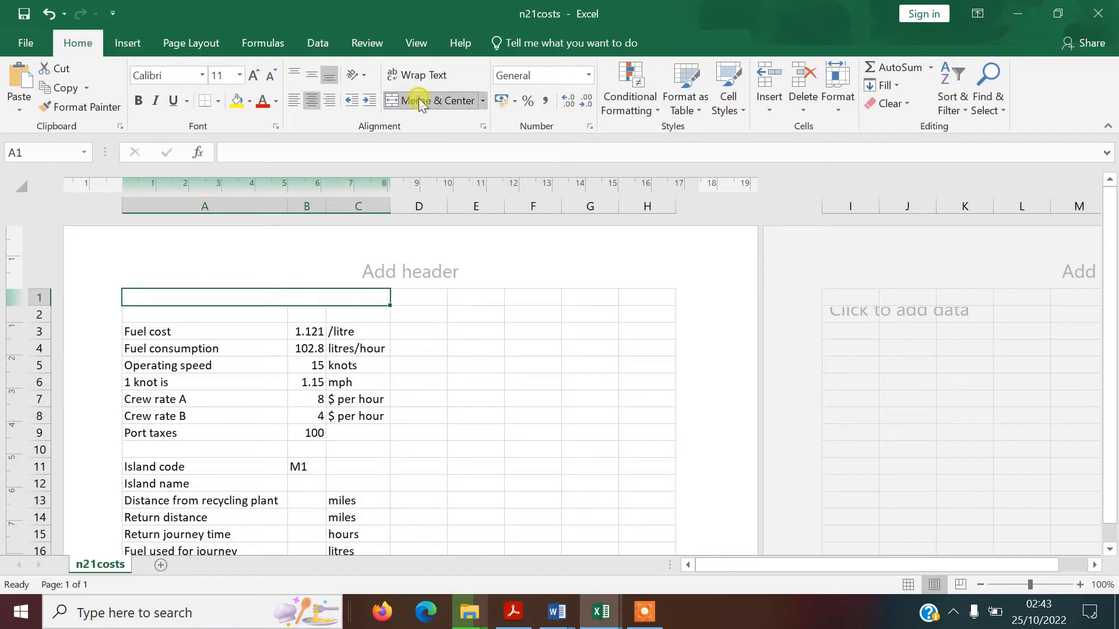
pyautogui.doubleClick(248, 297)
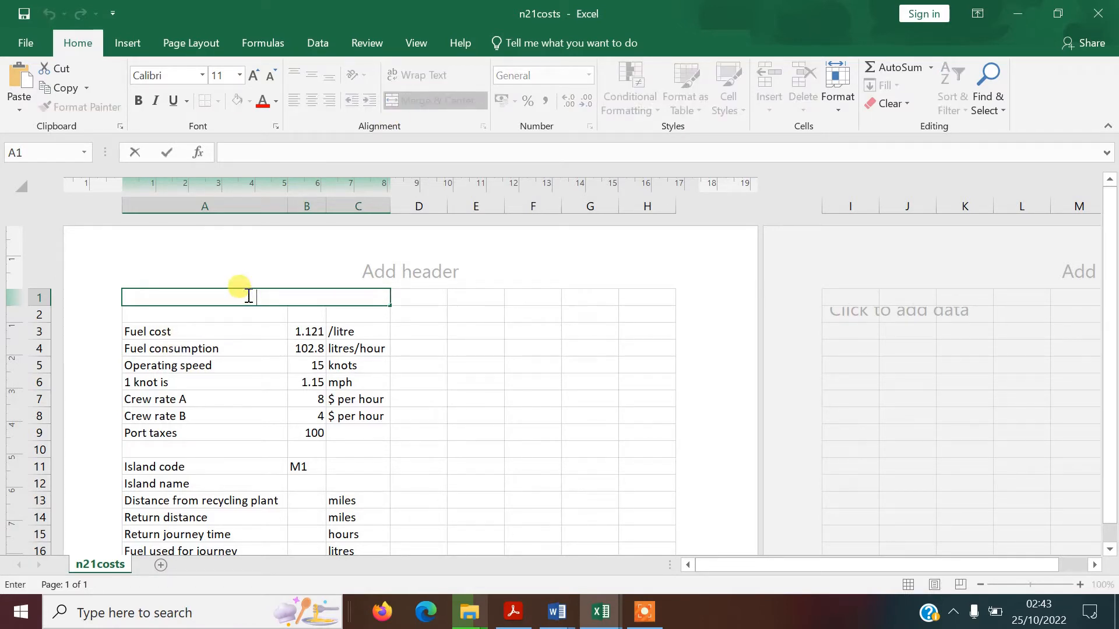
pyautogui.write('Cost of plastic removal for one island')
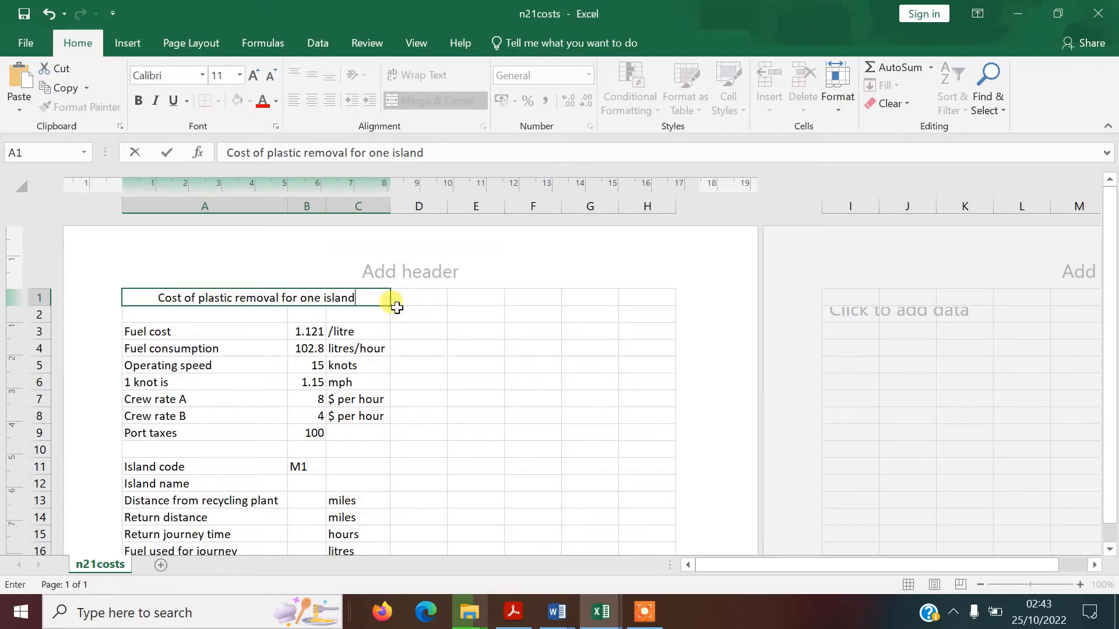
pyautogui.click(436, 331)
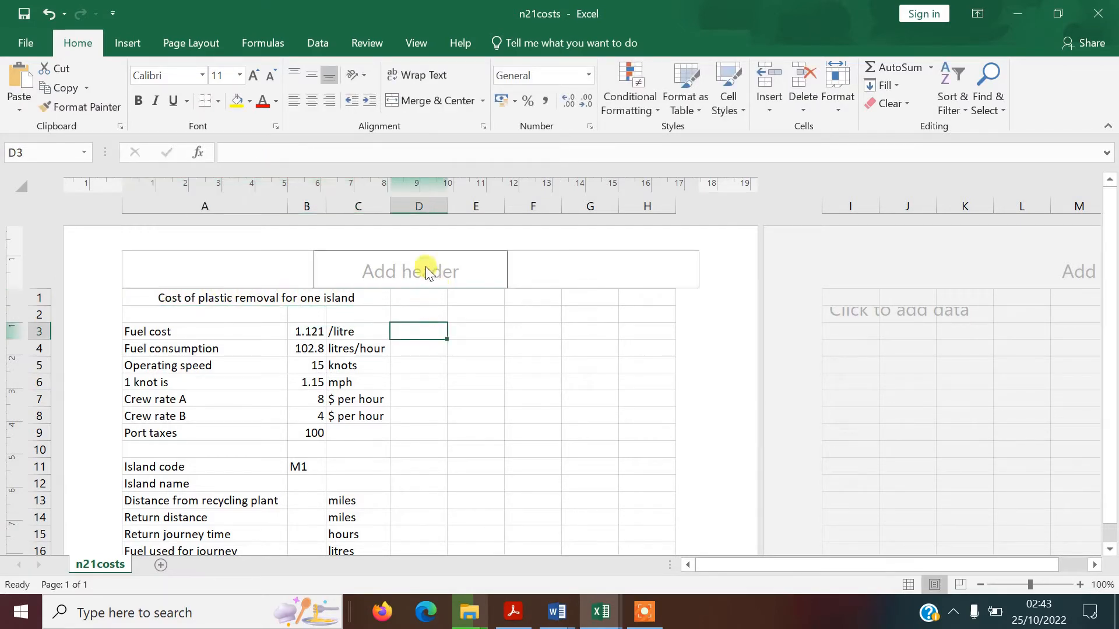
# - Return to Normal view and format the merged title cell with white 26 point text on a dark blue background
pyautogui.click(908, 584)
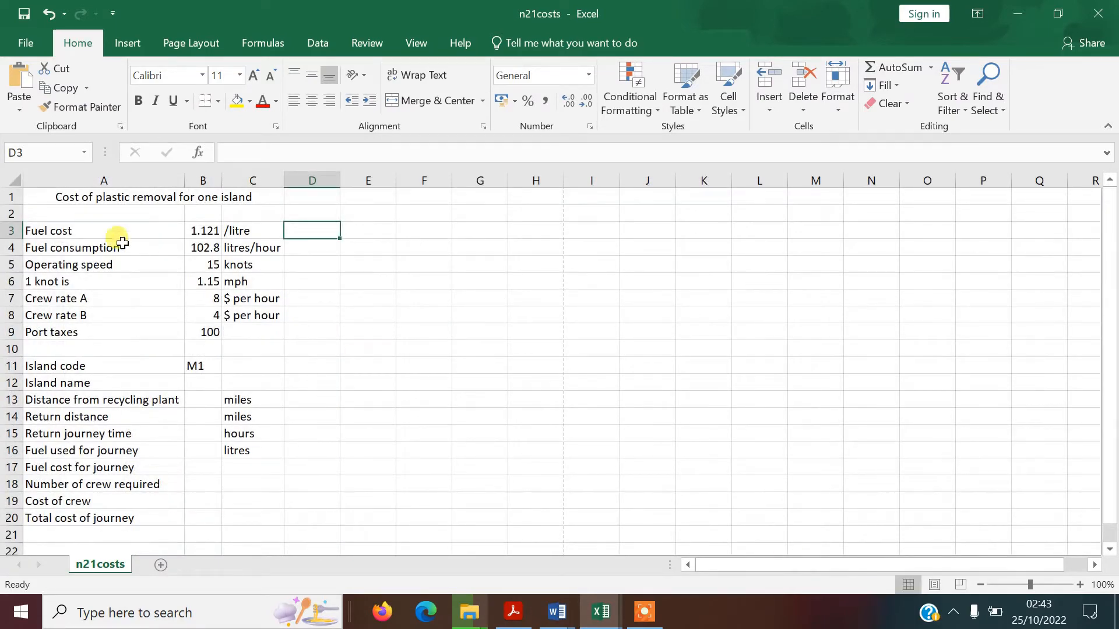
pyautogui.click(205, 201)
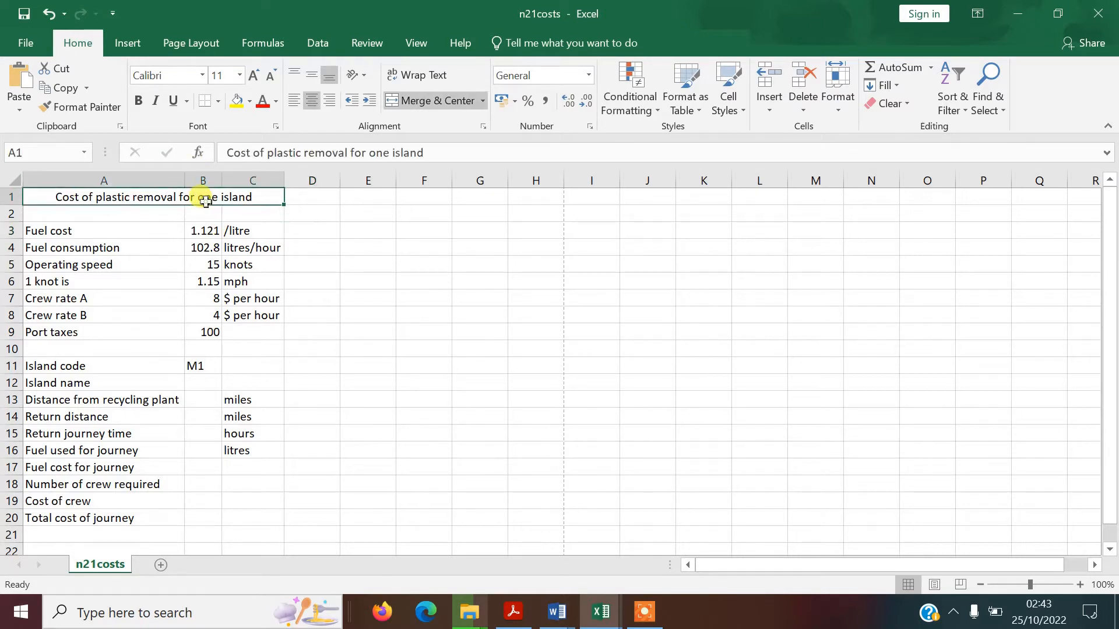
pyautogui.click(275, 101)
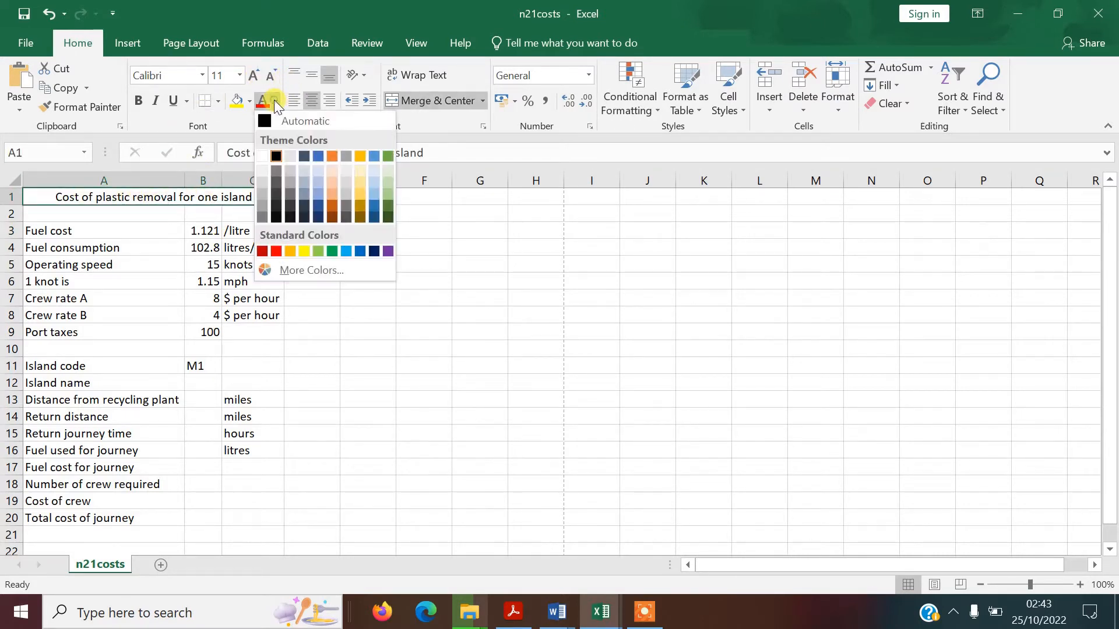
pyautogui.click(263, 155)
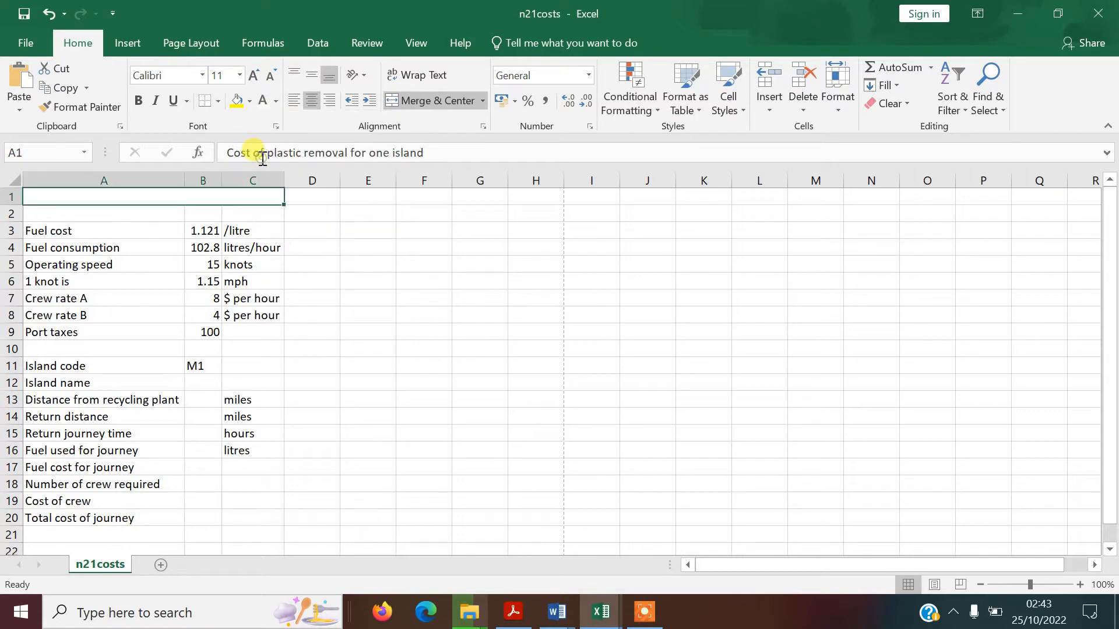
pyautogui.click(250, 102)
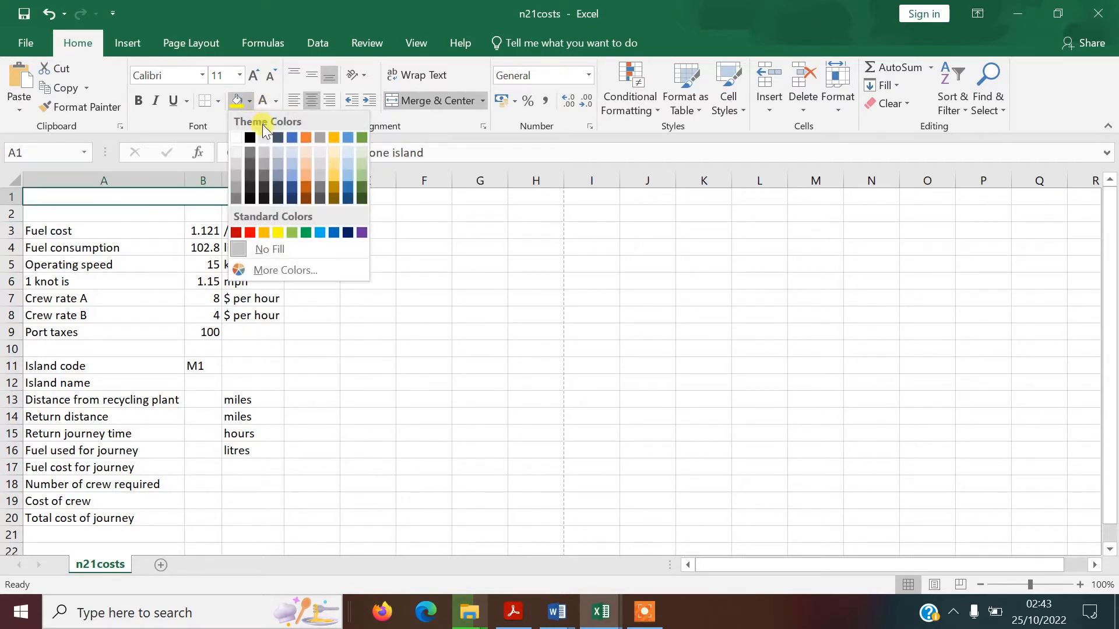
pyautogui.click(292, 200)
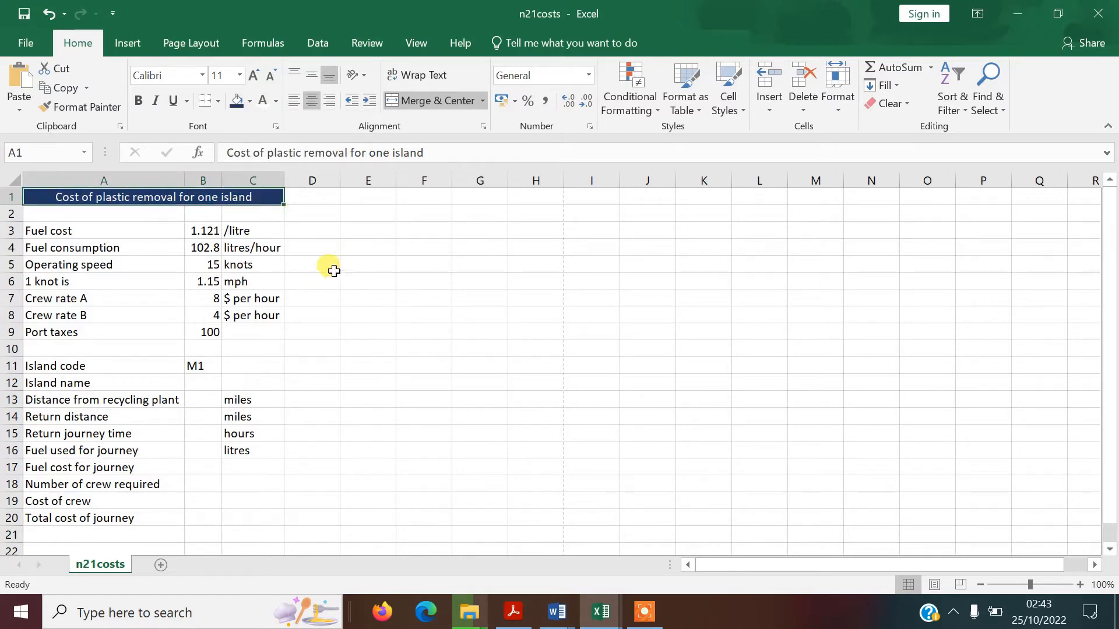
pyautogui.click(241, 74)
pyautogui.click(225, 272)
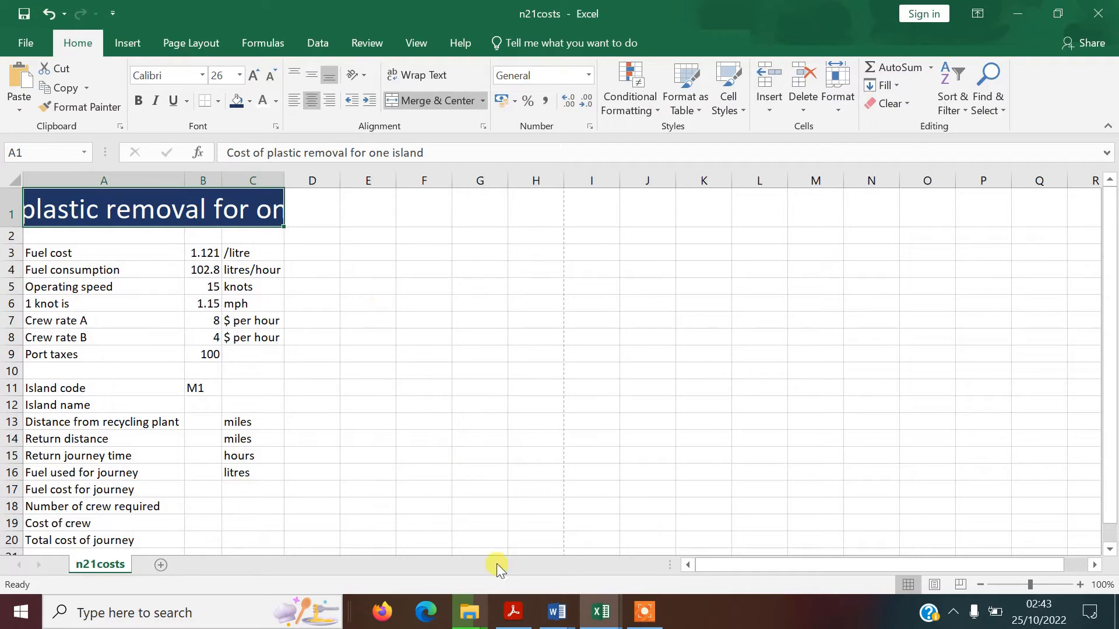
# - Switch to the exam paper in Acrobat Reader and examine the spreadsheet layout required by question 3
pyautogui.click(515, 613)
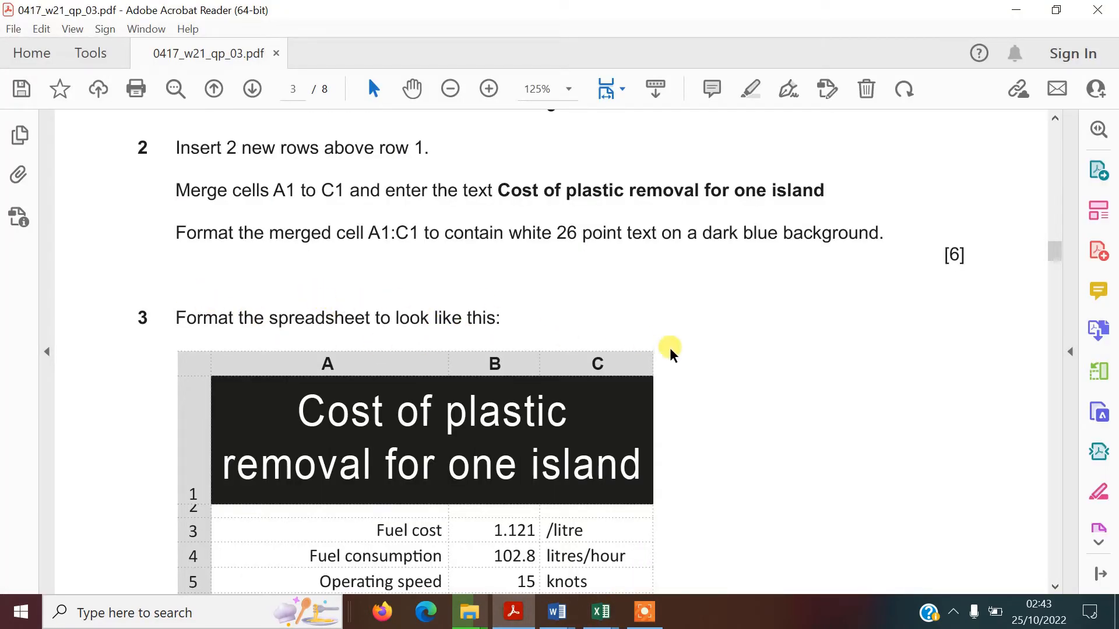
pyautogui.moveTo(1056, 587); pyautogui.dragTo(1056, 587)
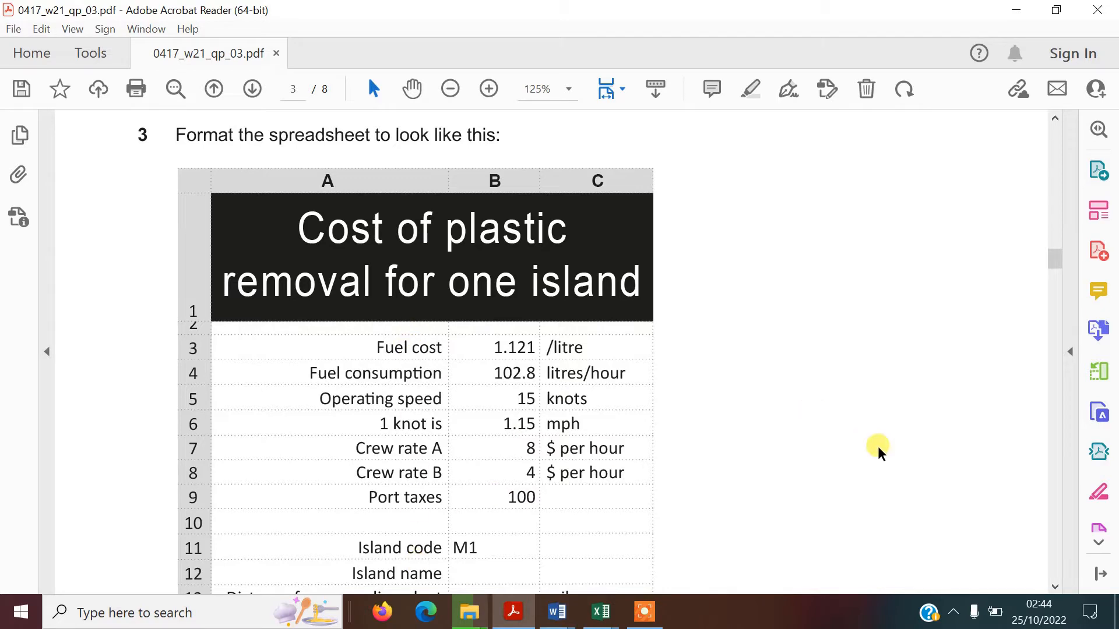
pyautogui.click(1053, 583)
pyautogui.click(1053, 583)
pyautogui.click(1053, 583)
pyautogui.click(1053, 583)
pyautogui.click(1053, 583)
pyautogui.click(1053, 582)
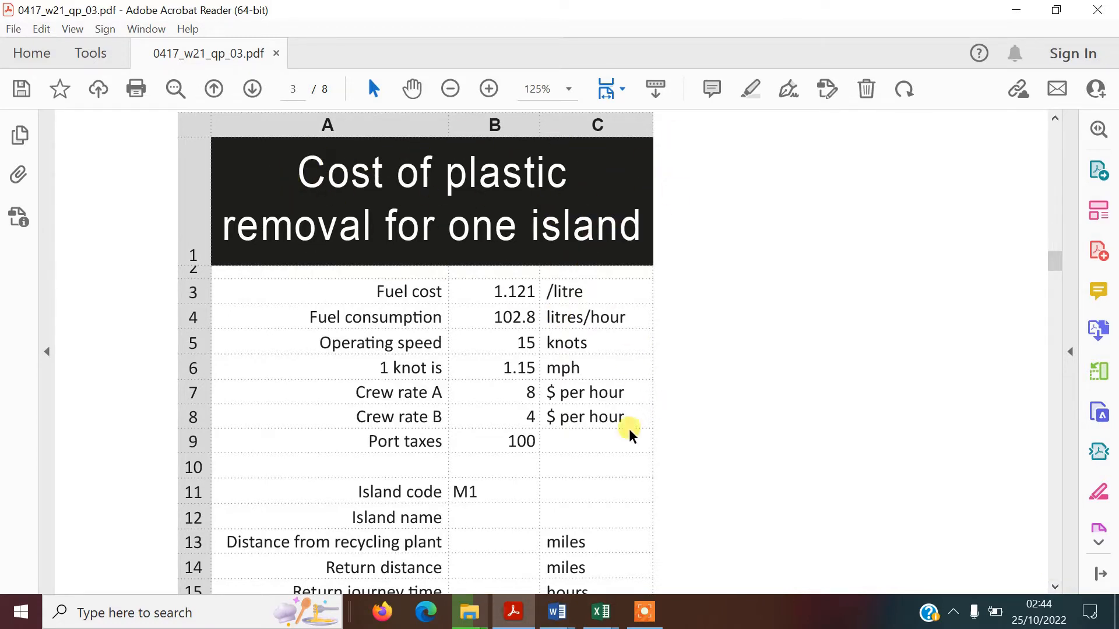
# - Switch back to the n21costs workbook in Excel, widen columns B and C, and fit the title with wrapped text and a taller row 1
pyautogui.moveTo(601, 612)
pyautogui.click(546, 568)
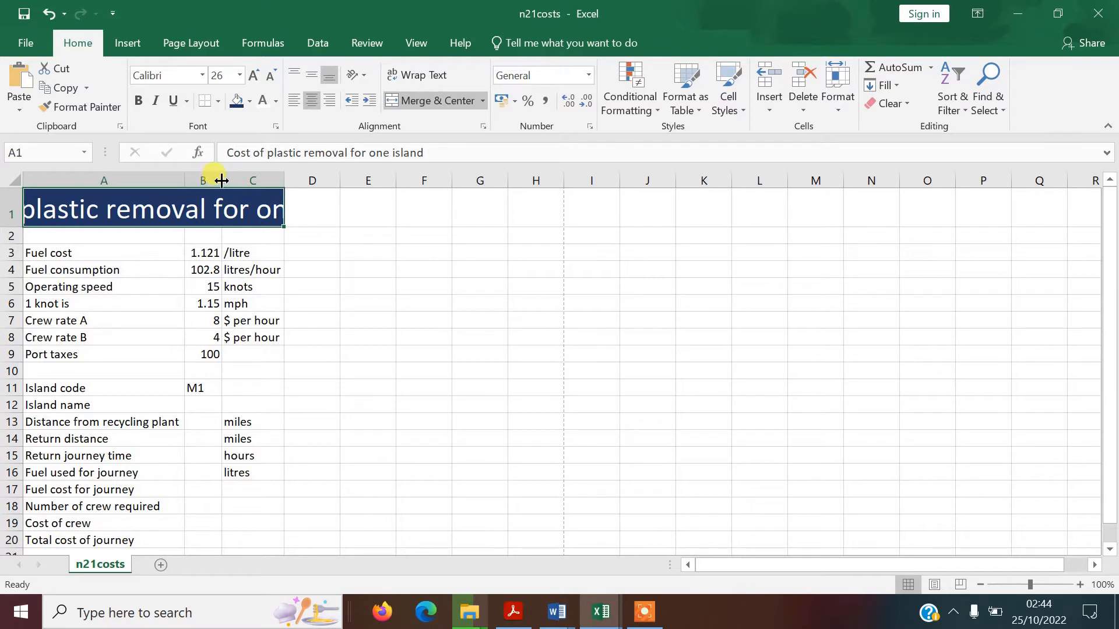
pyautogui.moveTo(222, 181); pyautogui.dragTo(344, 185)
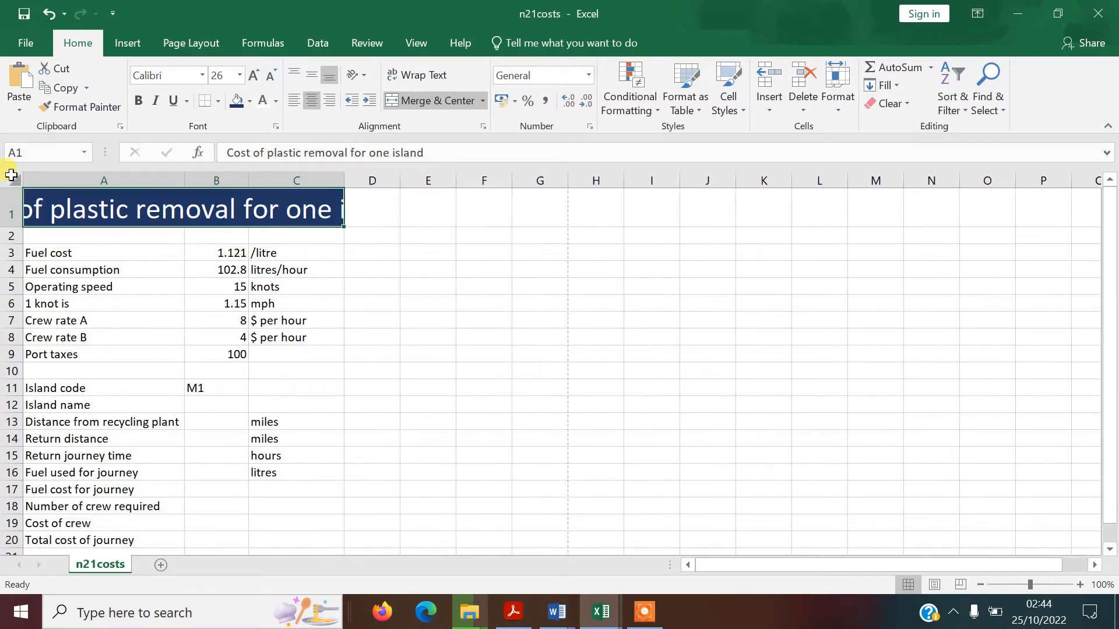
pyautogui.click(412, 76)
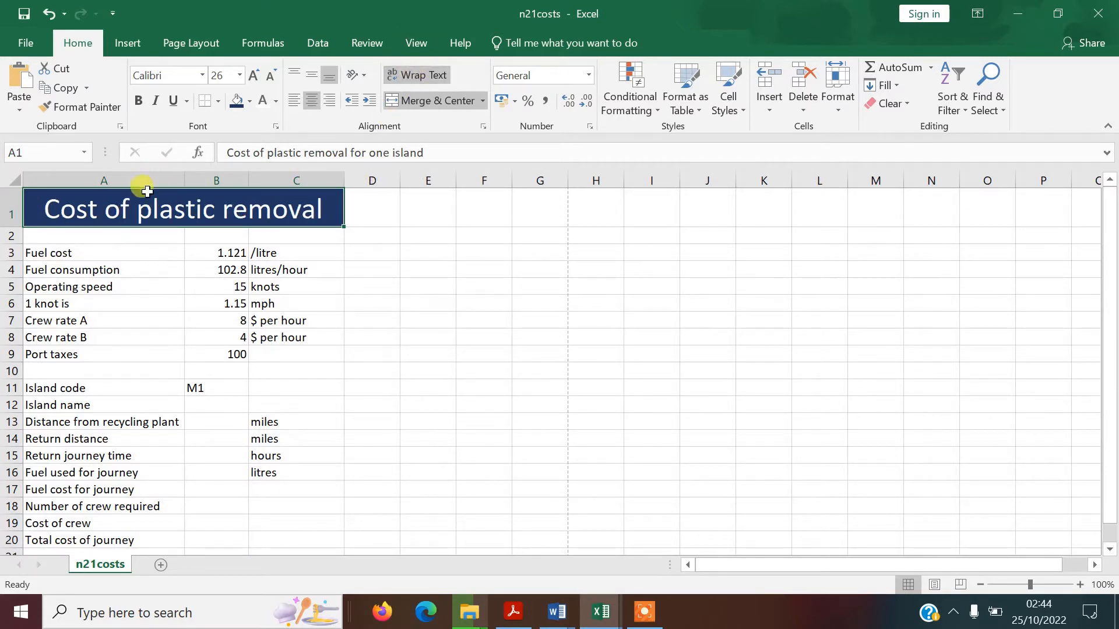
pyautogui.moveTo(13, 228); pyautogui.dragTo(12, 278)
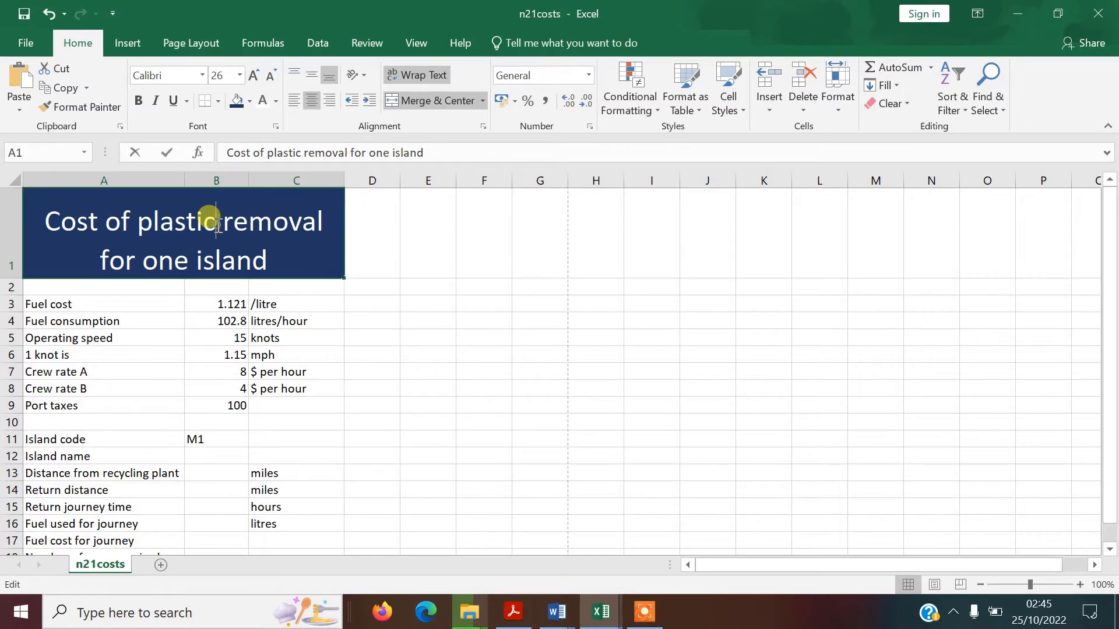
# - Add spaces before "removal" in the title so the line breaks after "plastic", and compare the layout with the exam paper
pyautogui.doubleClick(217, 225)
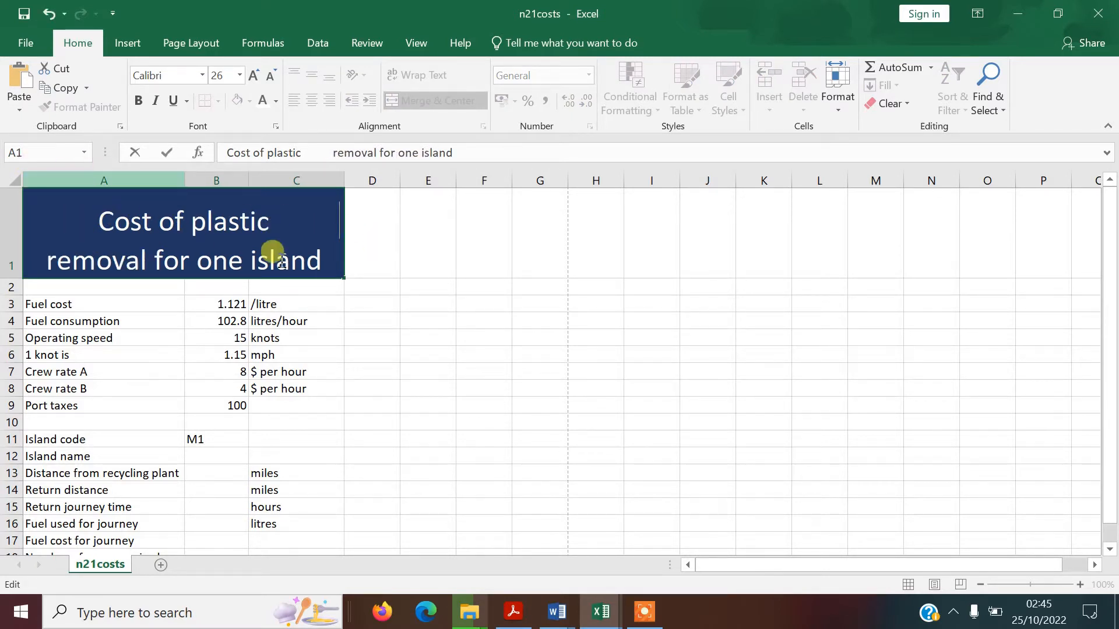
pyautogui.click(367, 228)
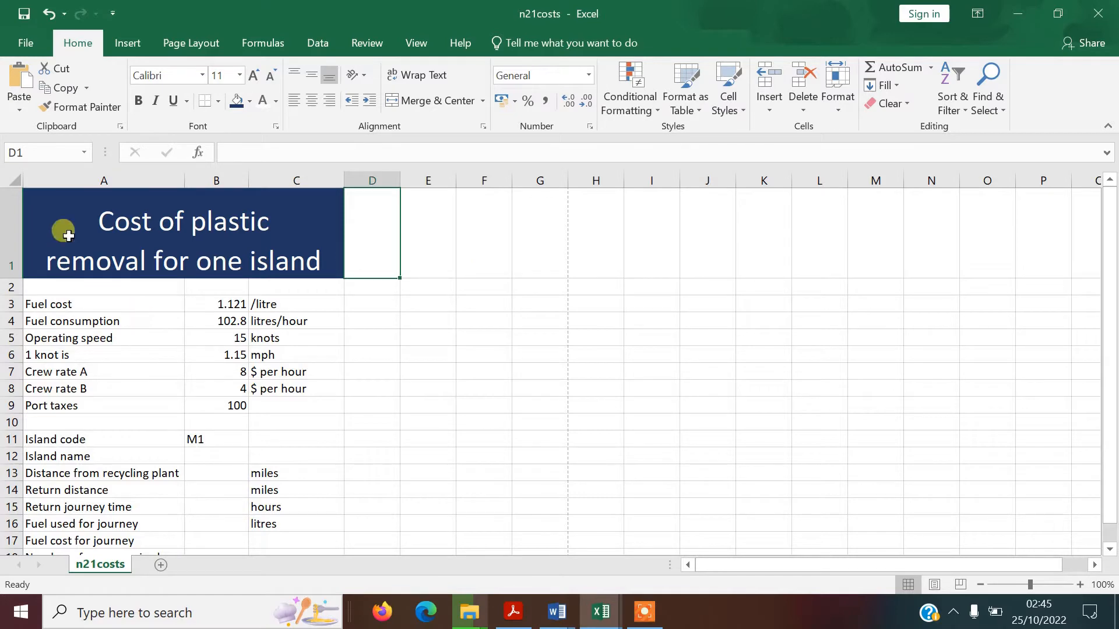
pyautogui.click(512, 613)
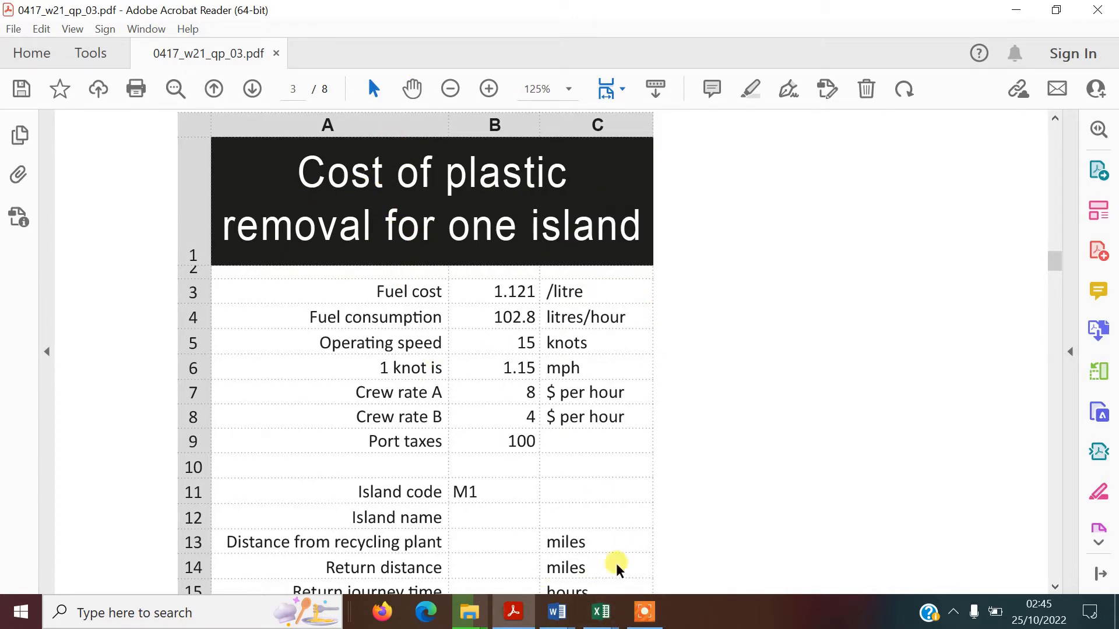
pyautogui.click(601, 611)
pyautogui.click(555, 543)
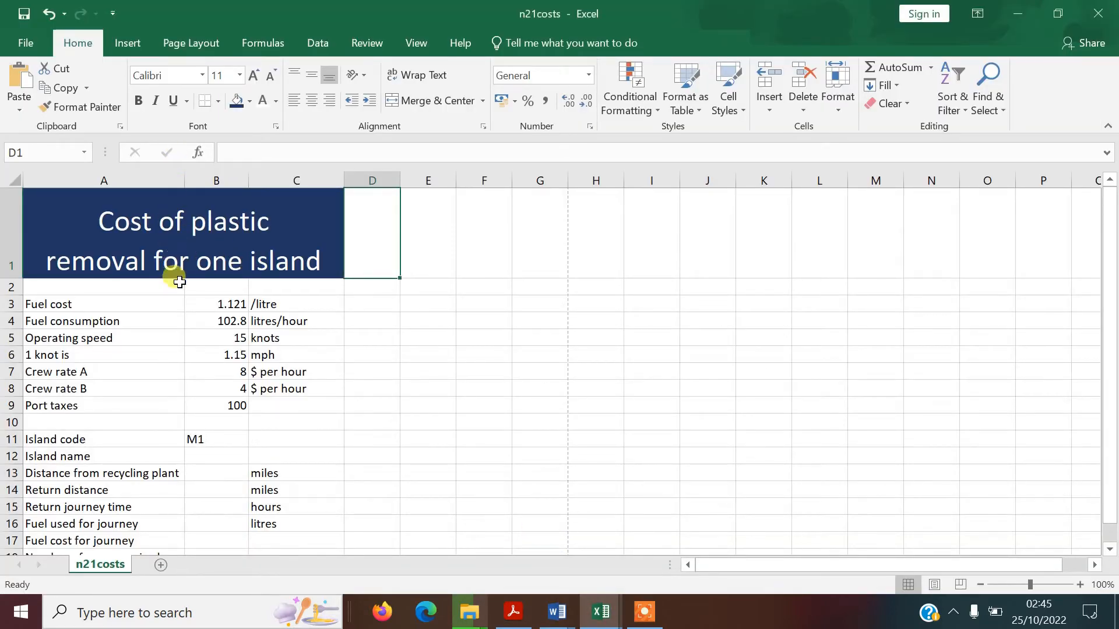
# - Set the vertical text alignment of the merged title cell A1 to Center in its cell formatting
pyautogui.click(183, 246)
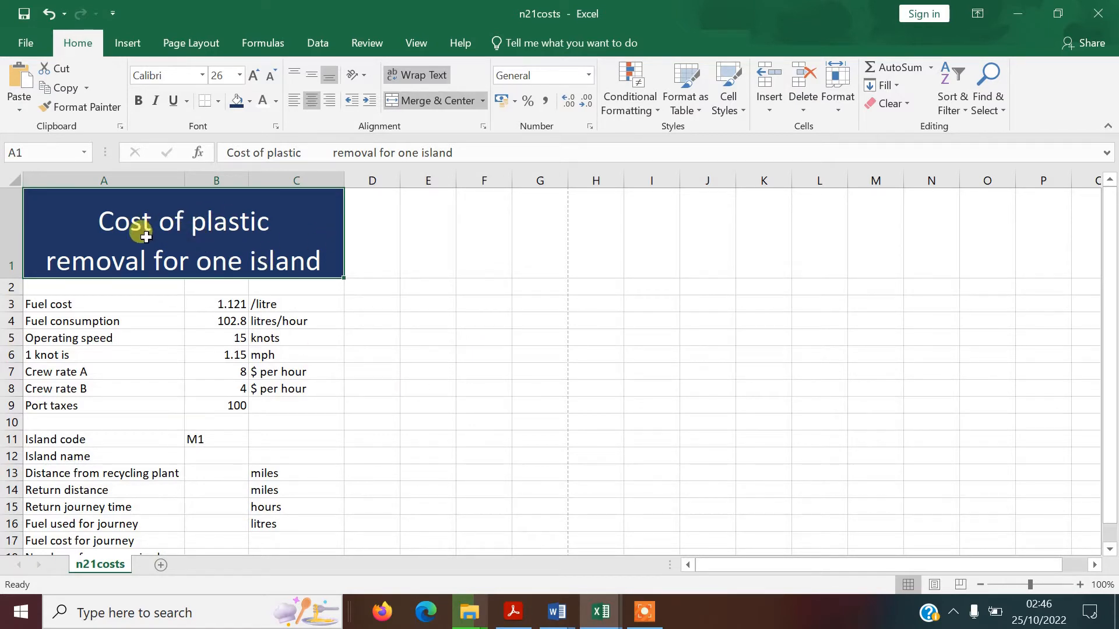
pyautogui.rightClick(178, 253)
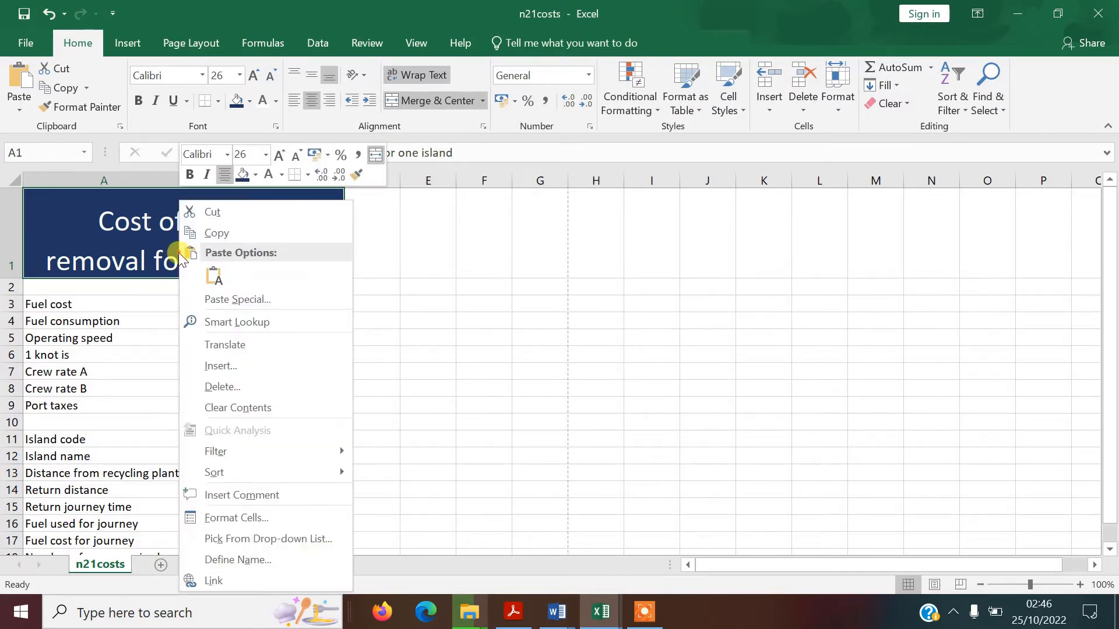
pyautogui.click(253, 517)
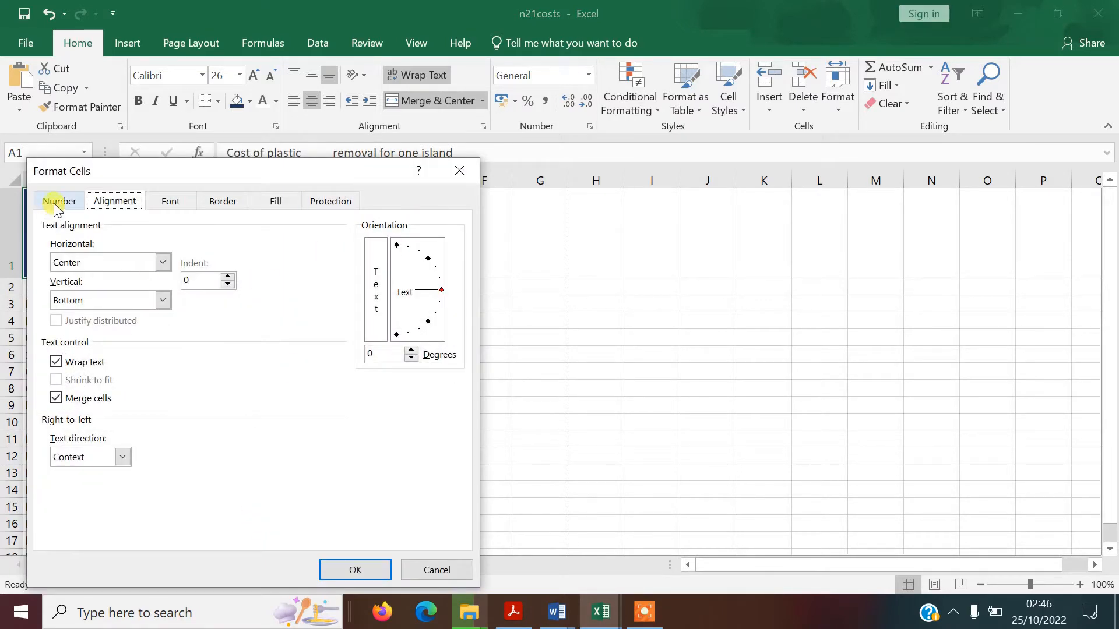
pyautogui.click(54, 204)
pyautogui.click(110, 199)
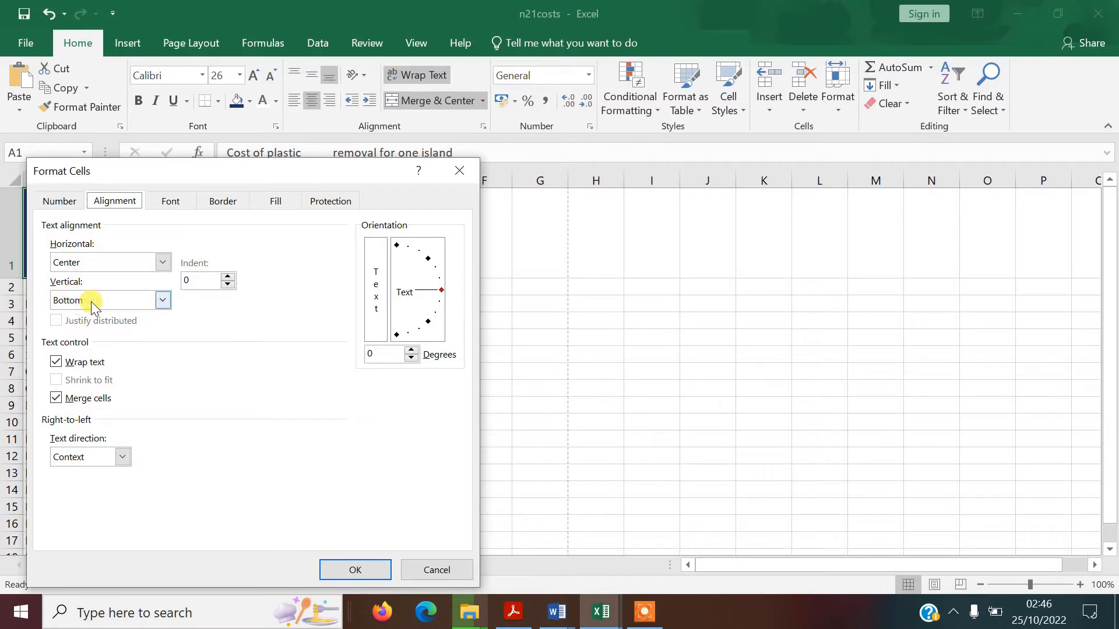
pyautogui.click(163, 300)
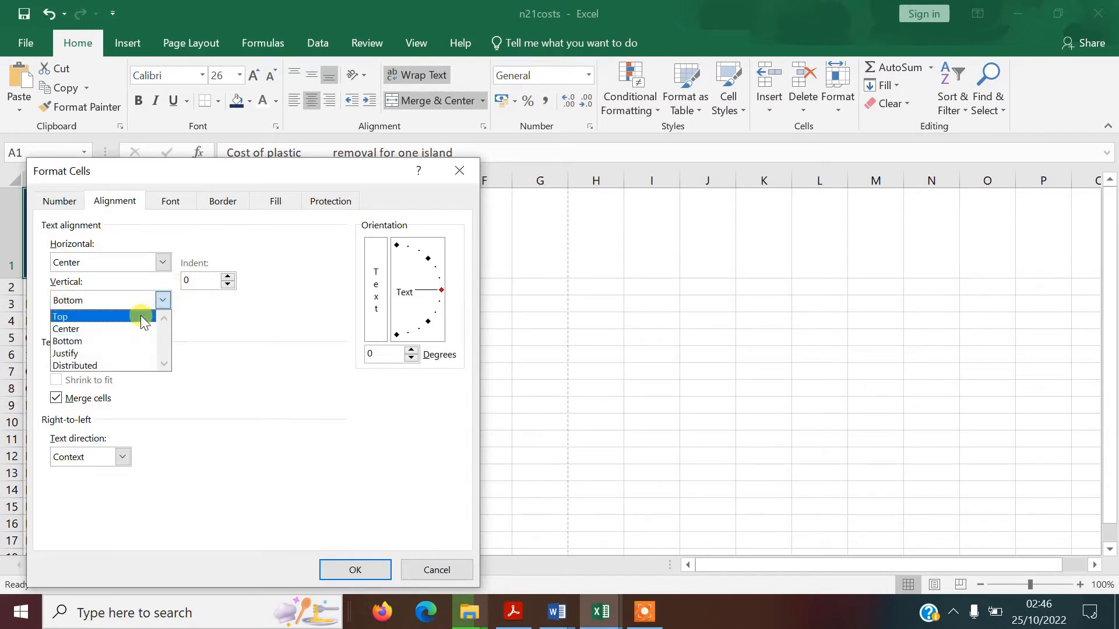
pyautogui.click(142, 323)
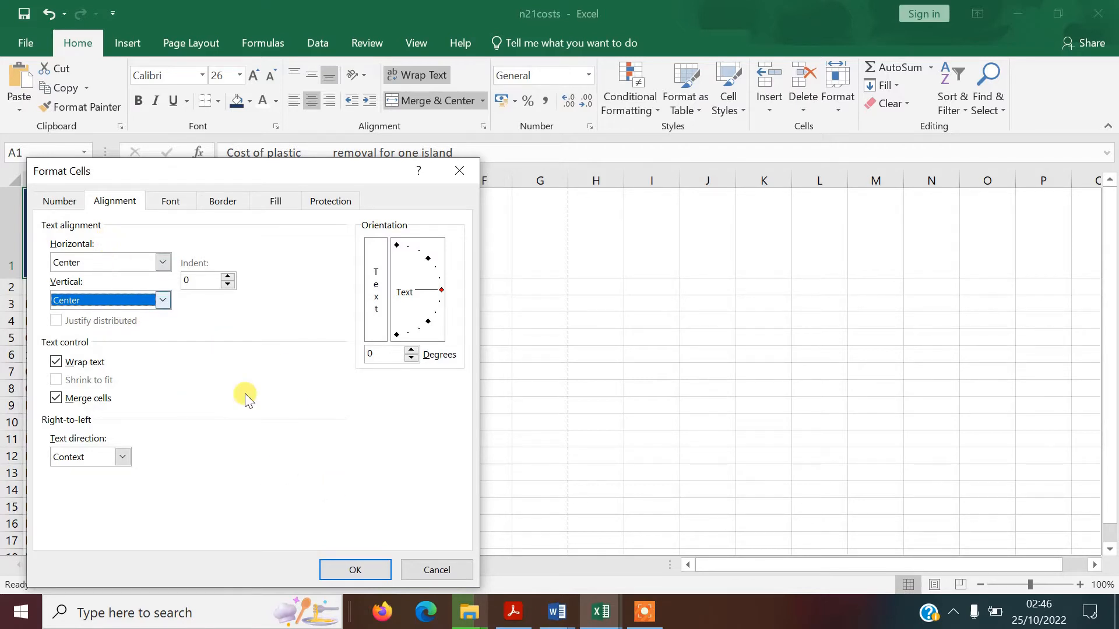
pyautogui.click(356, 572)
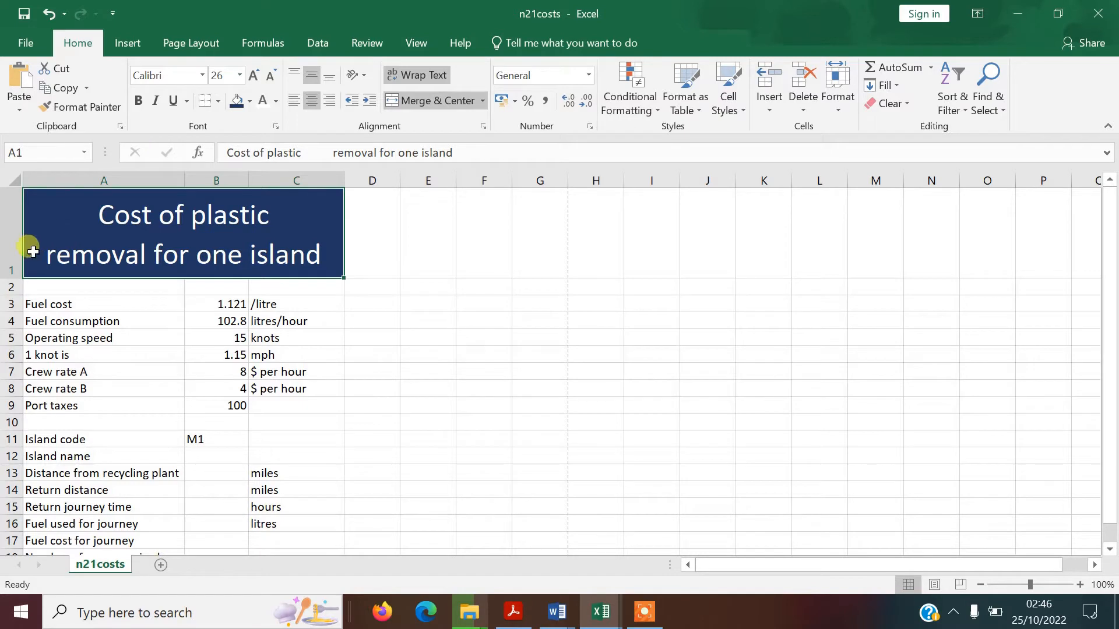
# - Reduce the height of empty row 2 below the title and widen column A slightly
pyautogui.moveTo(21, 281); pyautogui.dragTo(18, 296)
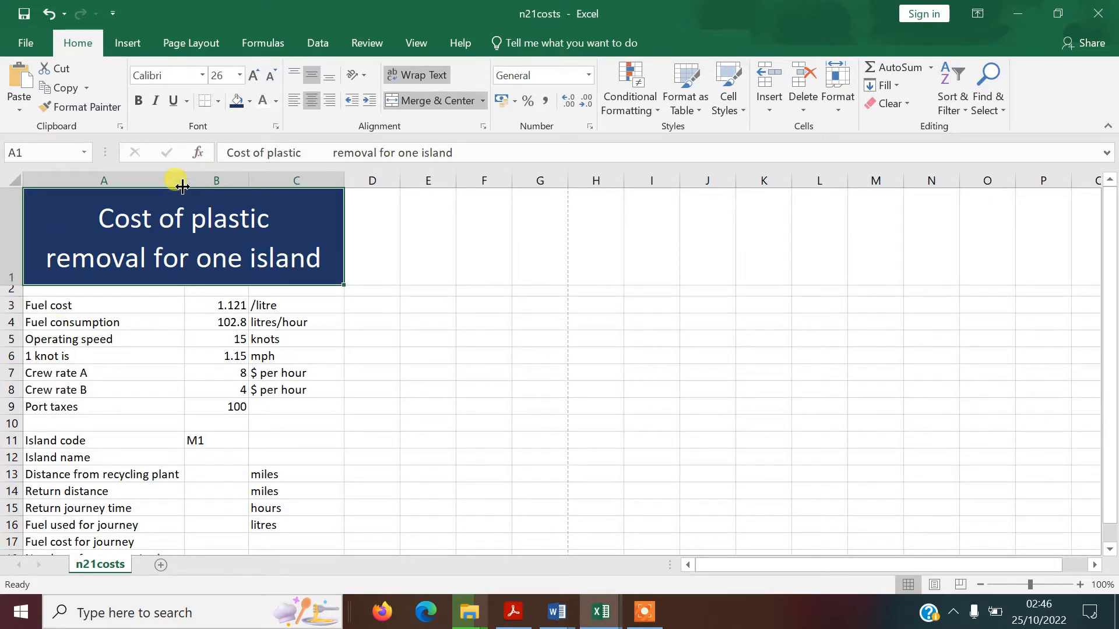
pyautogui.moveTo(182, 182); pyautogui.dragTo(199, 181)
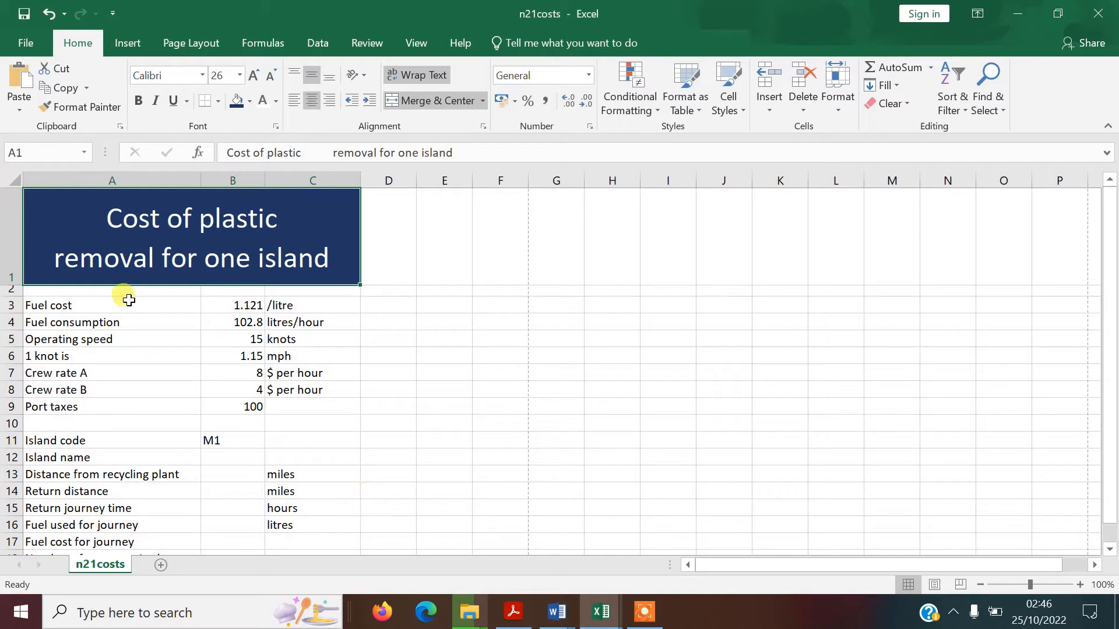
# - Right-align the row labels in cells A3 to A20, from Fuel cost to Total cost of journey
pyautogui.moveTo(91, 303); pyautogui.dragTo(90, 495)
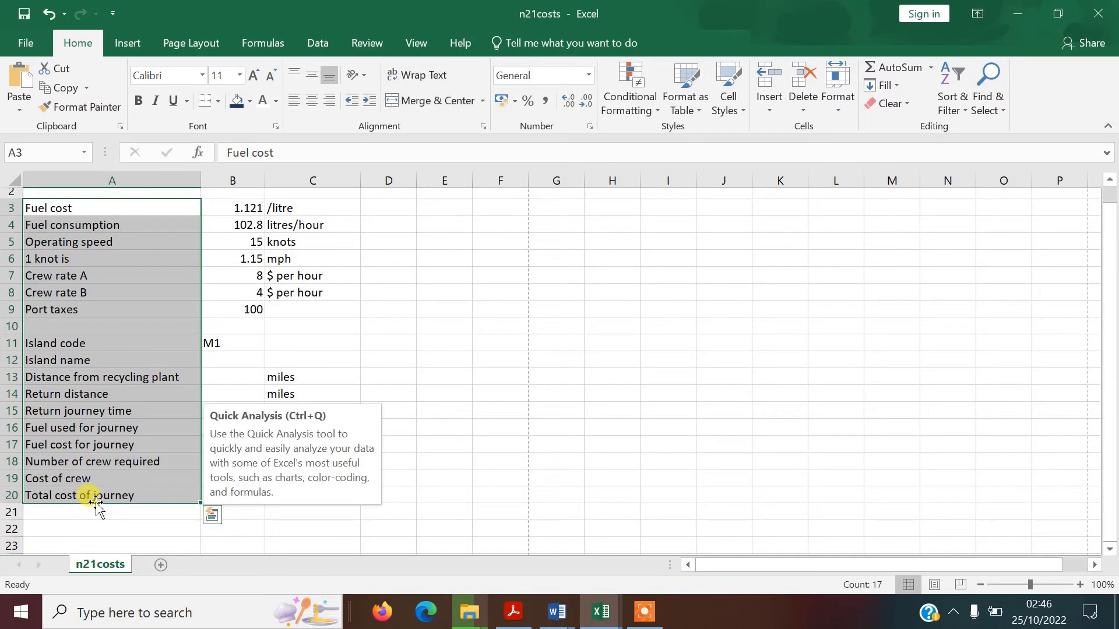
pyautogui.click(328, 102)
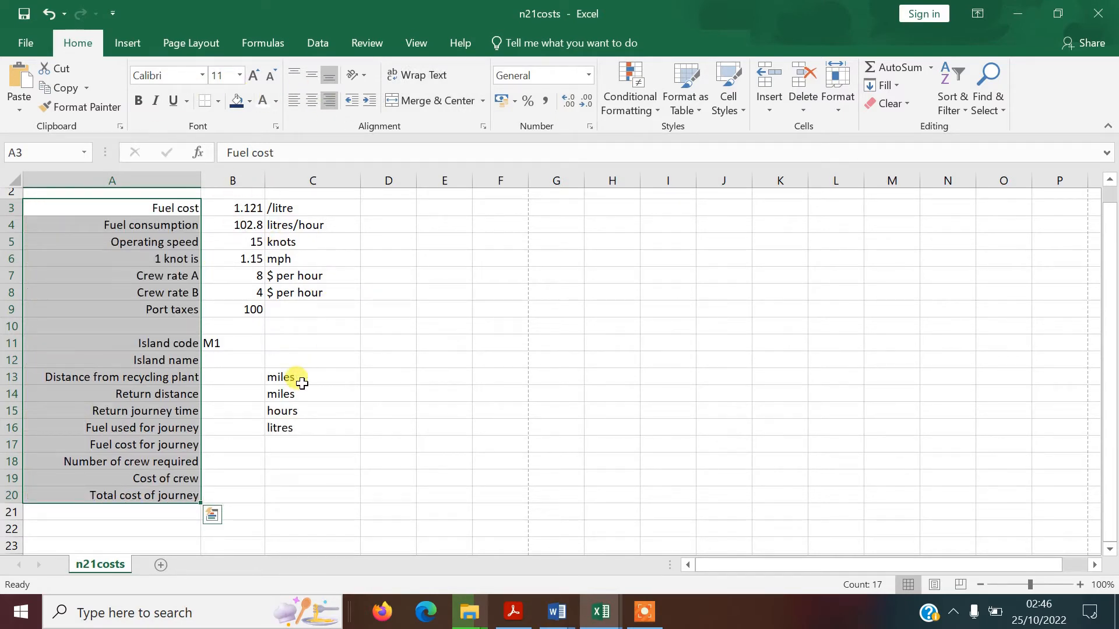
pyautogui.click(434, 375)
# - Switch to the exam paper in Acrobat Reader and highlight "lookup", "name of the island" and "B11" in question 4
pyautogui.click(515, 619)
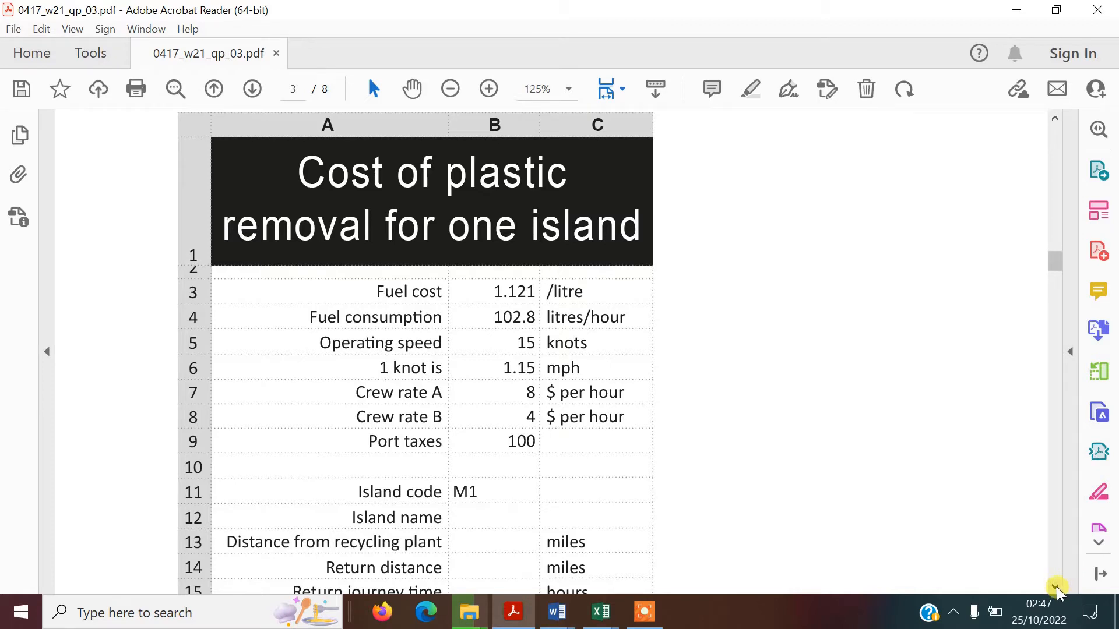
pyautogui.scroll(-10, 1056, 588)
pyautogui.scroll(-5, 1056, 588)
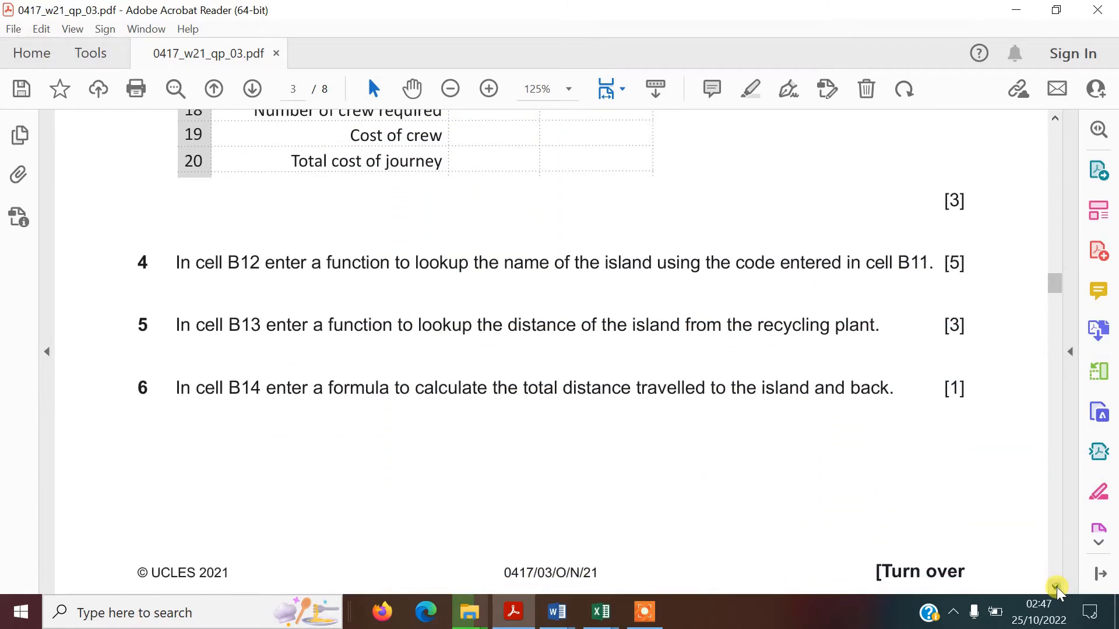
pyautogui.scroll(-3, 1056, 588)
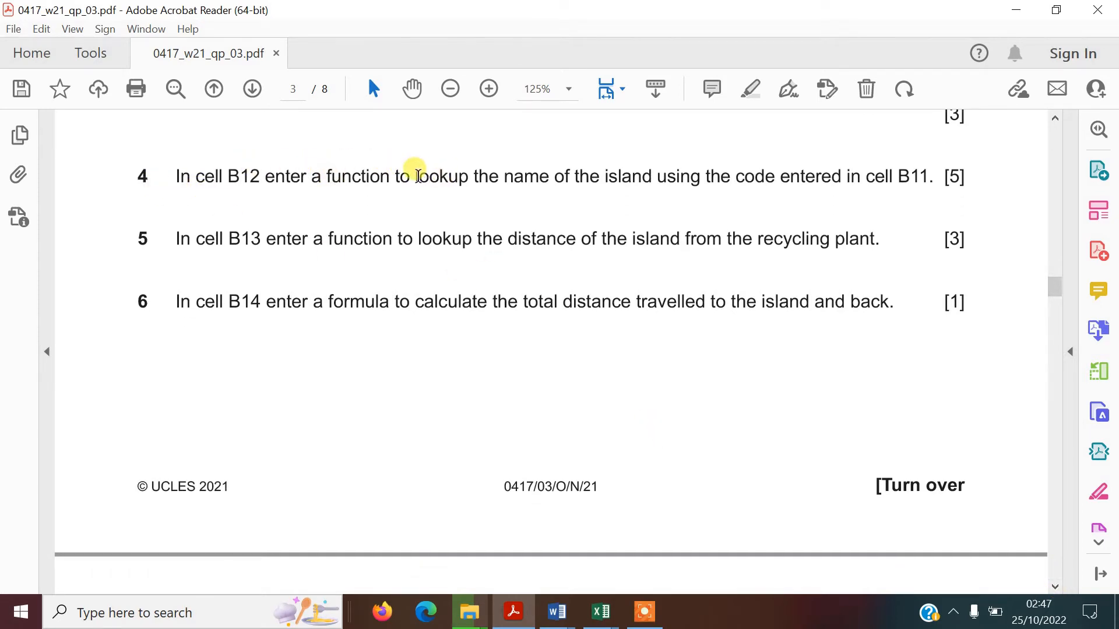
pyautogui.moveTo(414, 176); pyautogui.dragTo(469, 176)
pyautogui.click(484, 142)
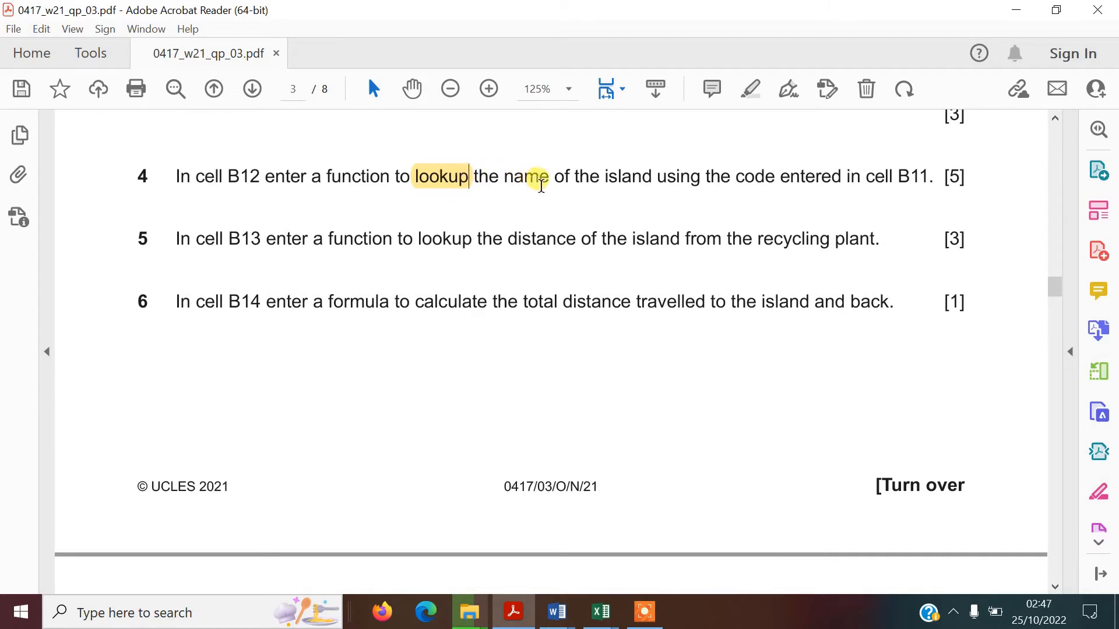
pyautogui.moveTo(504, 173); pyautogui.dragTo(624, 155)
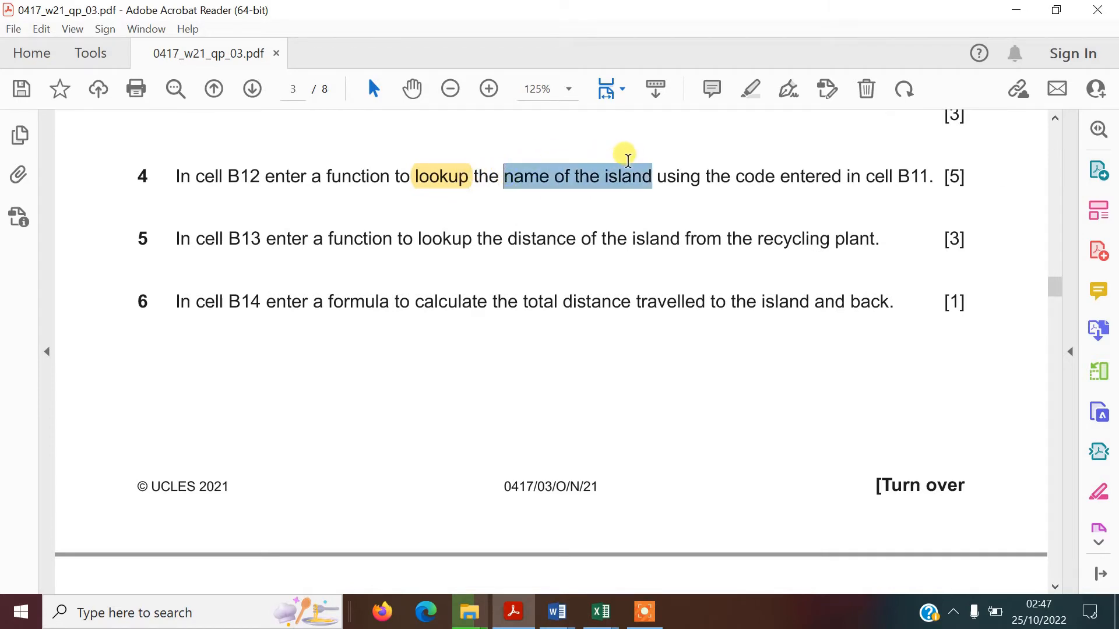
pyautogui.click(646, 145)
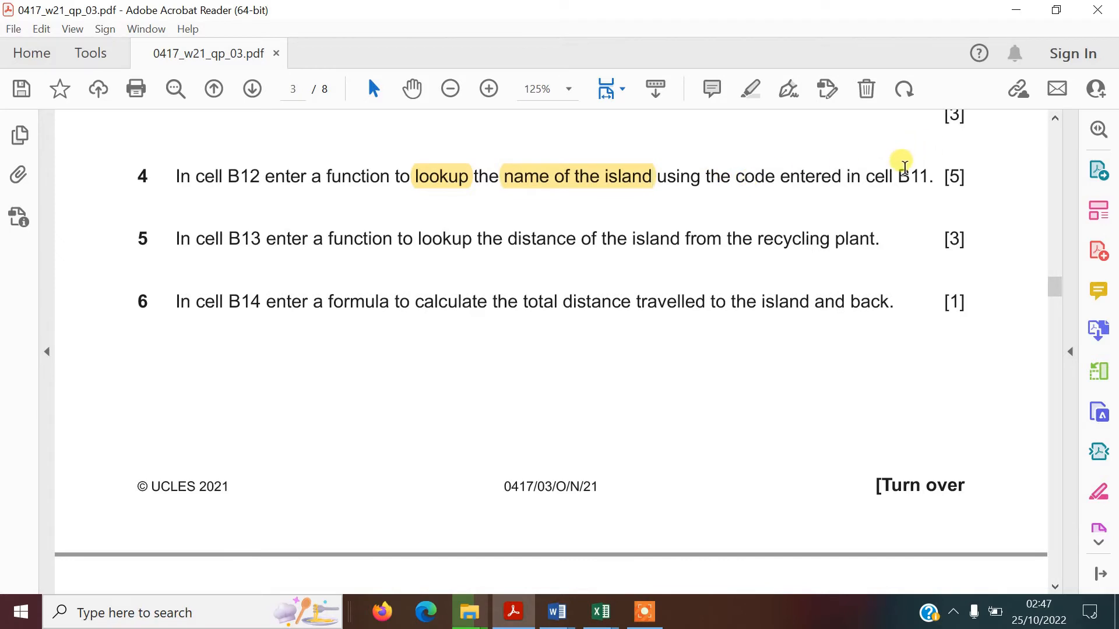
pyautogui.moveTo(901, 175); pyautogui.dragTo(931, 180)
pyautogui.click(839, 145)
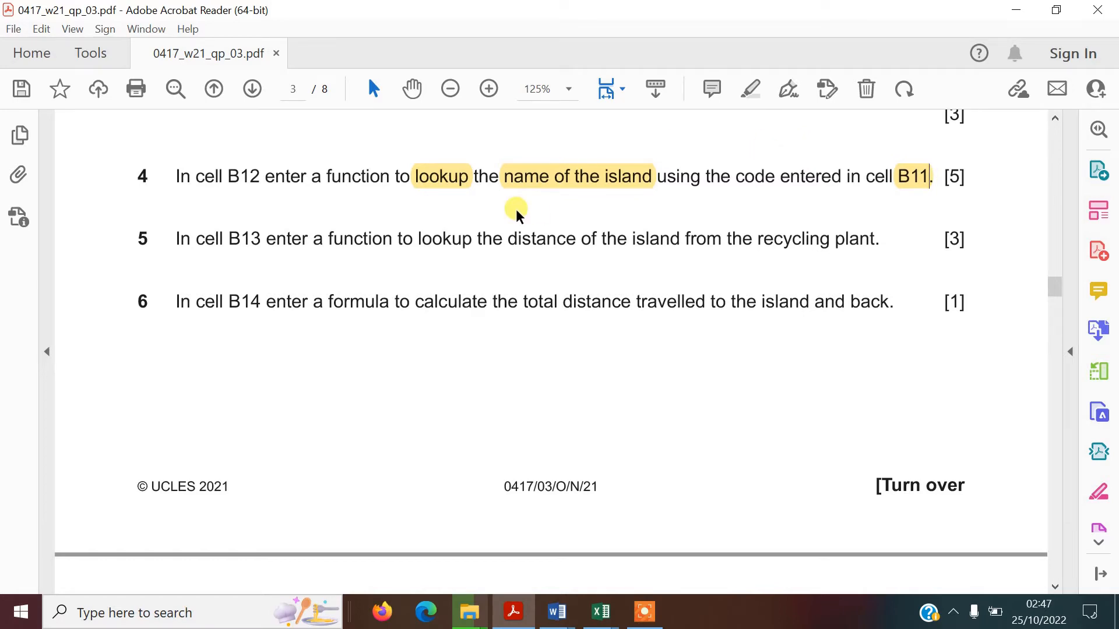
# - Switch back to the n21costs workbook in Excel and arrange all open workbook windows vertically
pyautogui.click(601, 611)
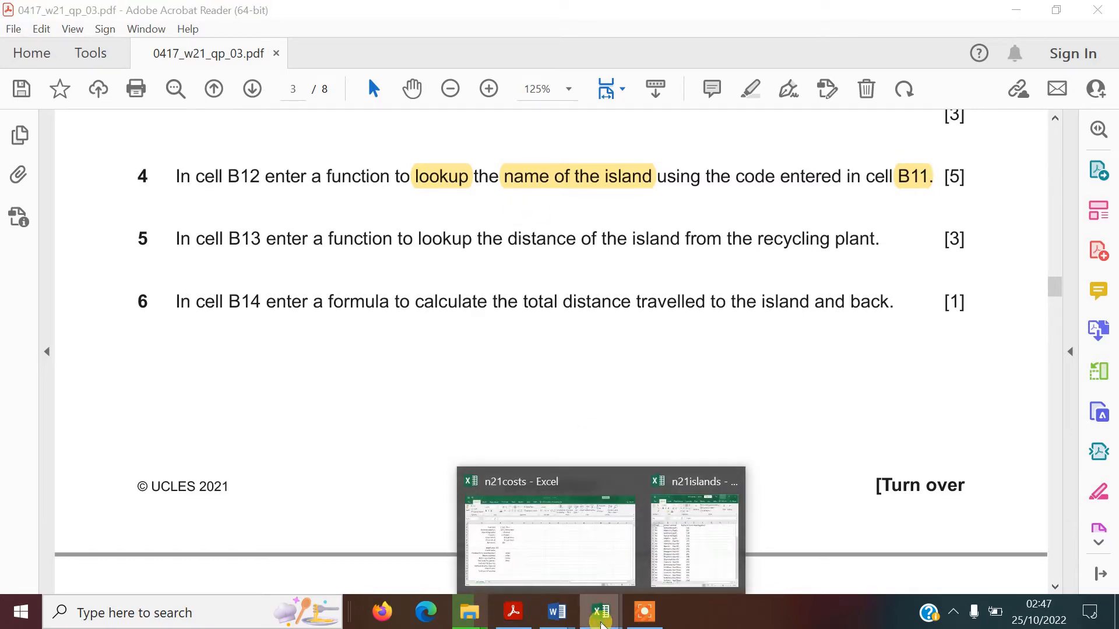
pyautogui.click(560, 539)
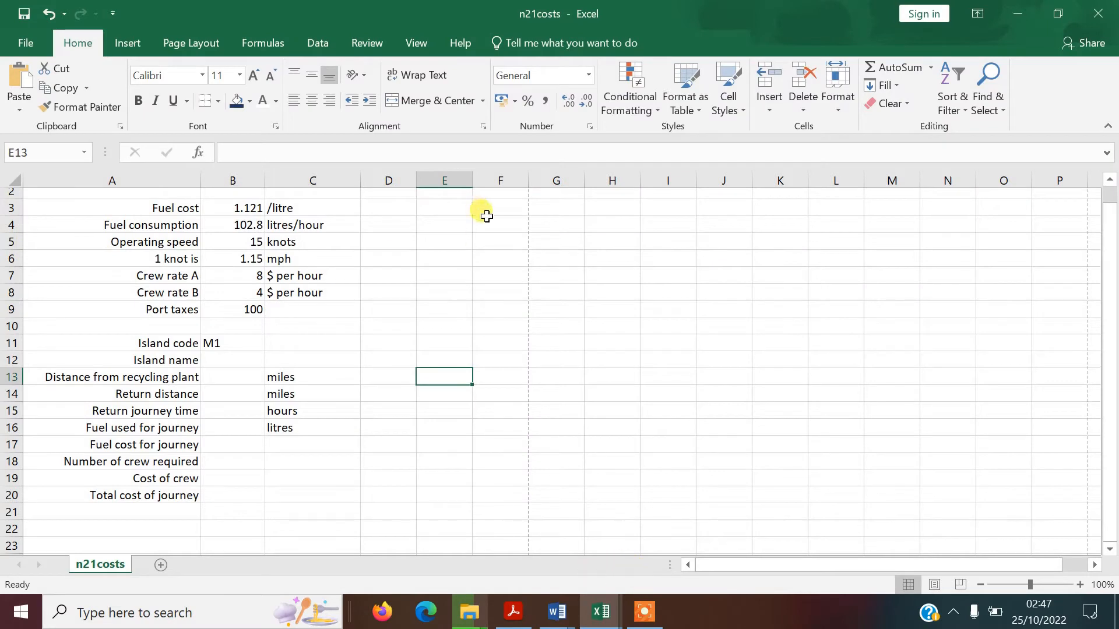
pyautogui.click(417, 42)
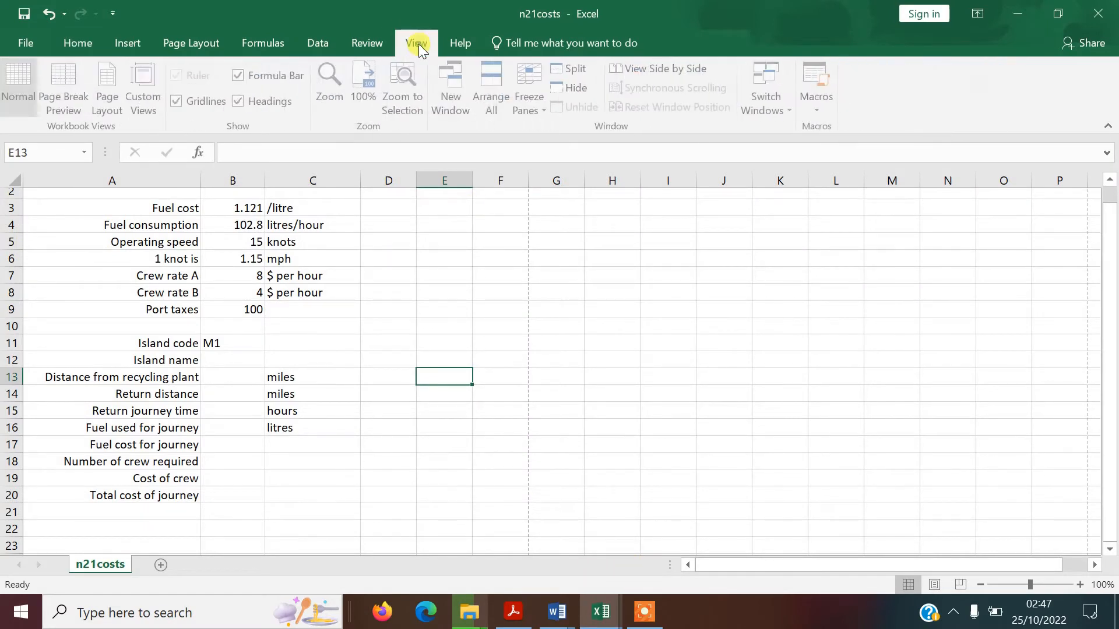
pyautogui.click(496, 82)
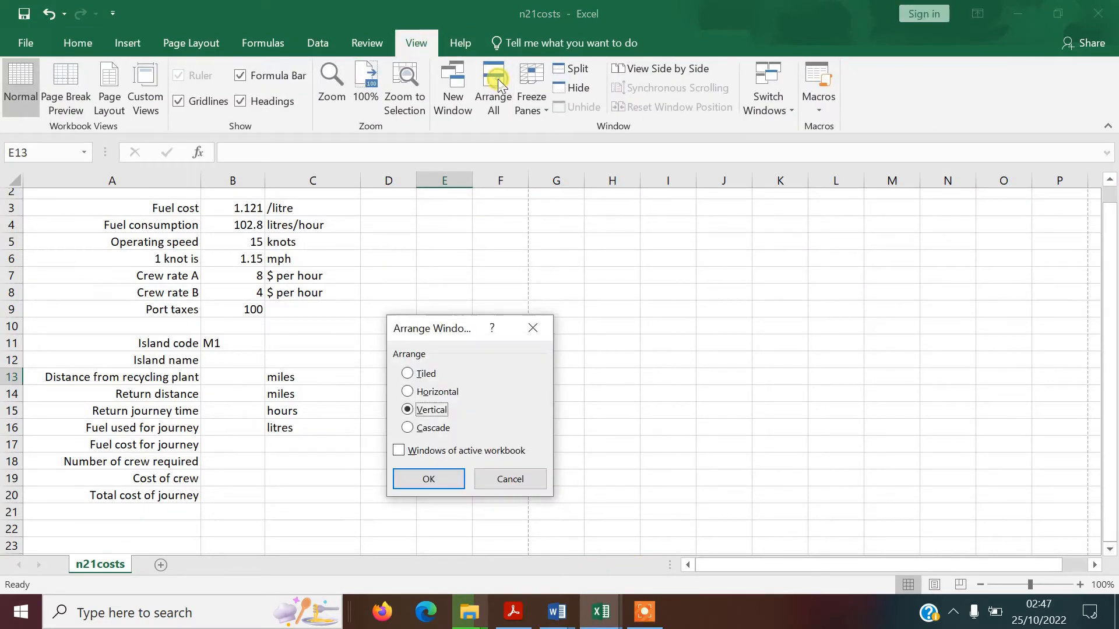
pyautogui.click(428, 479)
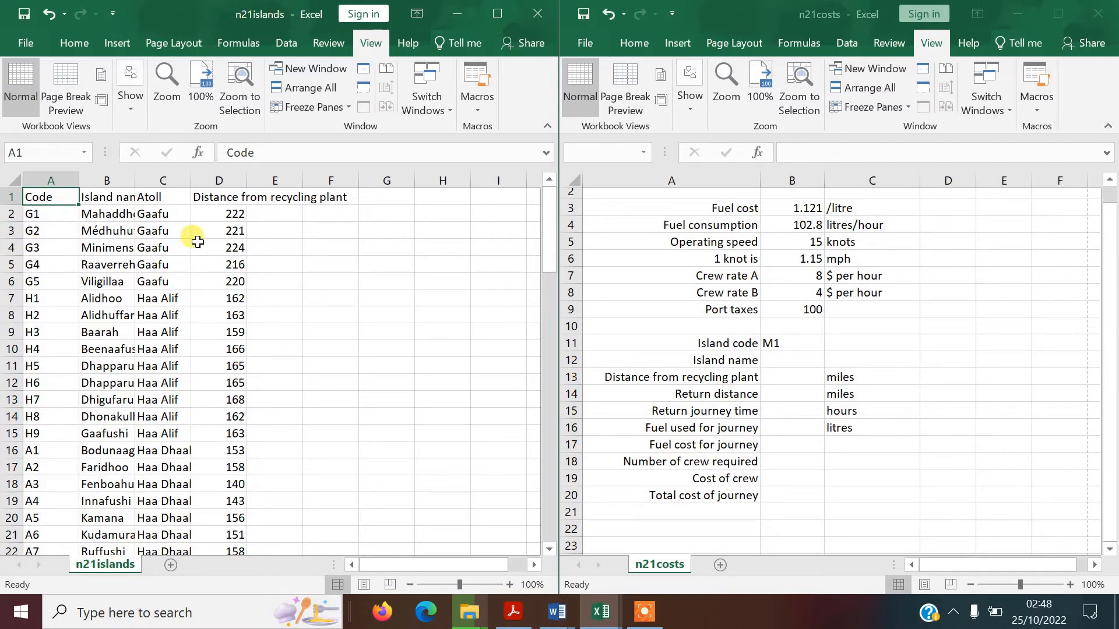
# - Autofit the Island name, Atoll and Distance from recycling plant columns in the n21islands workbook
pyautogui.doubleClick(131, 178)
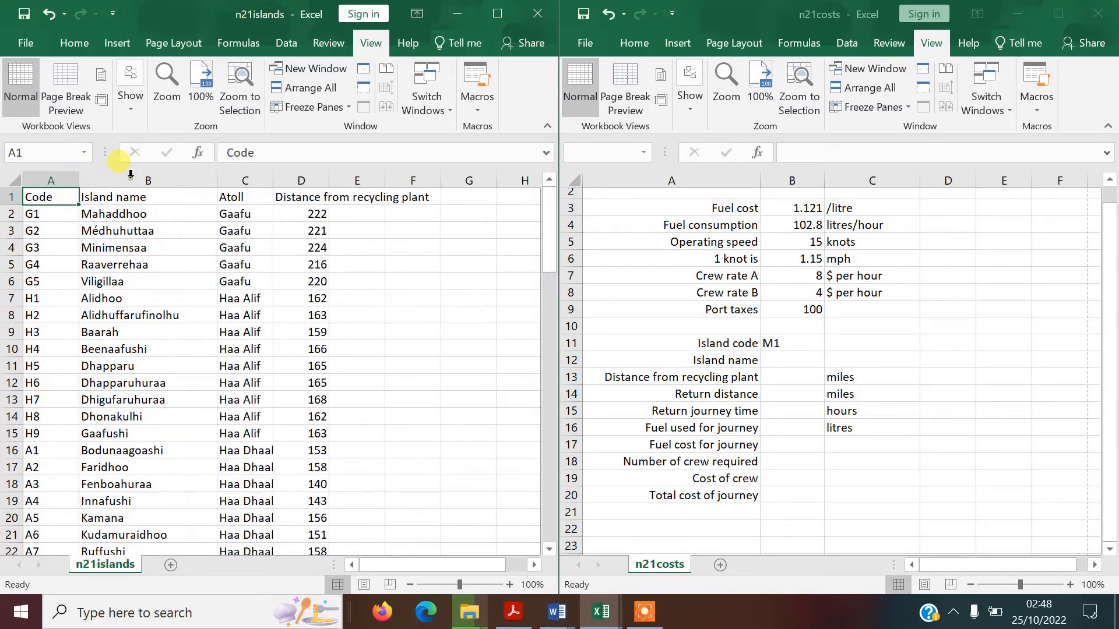
pyautogui.doubleClick(271, 180)
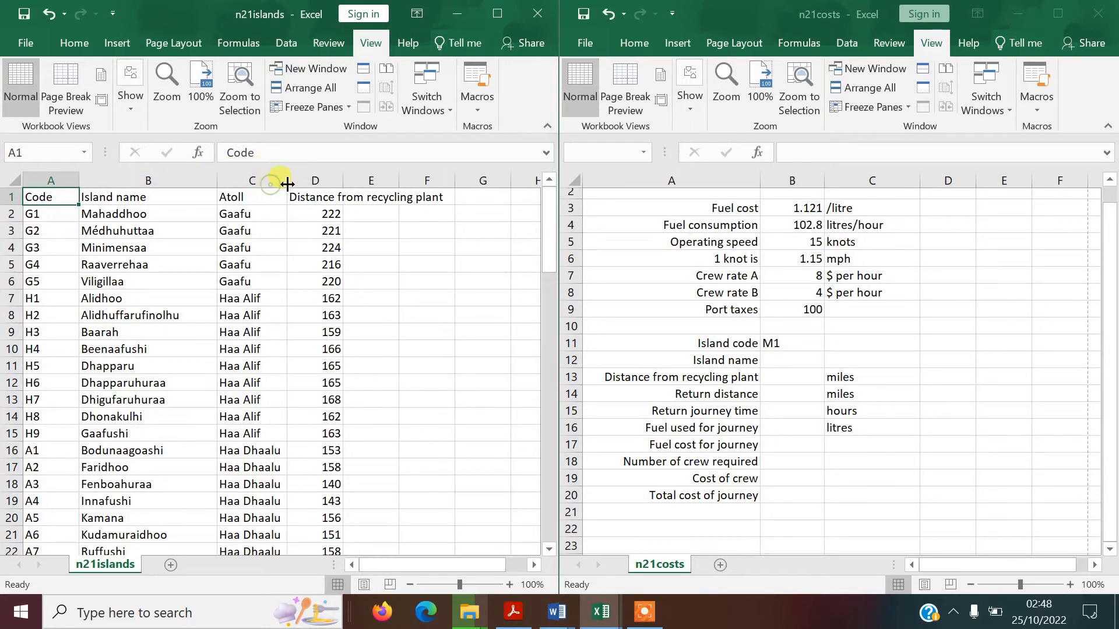
pyautogui.doubleClick(341, 178)
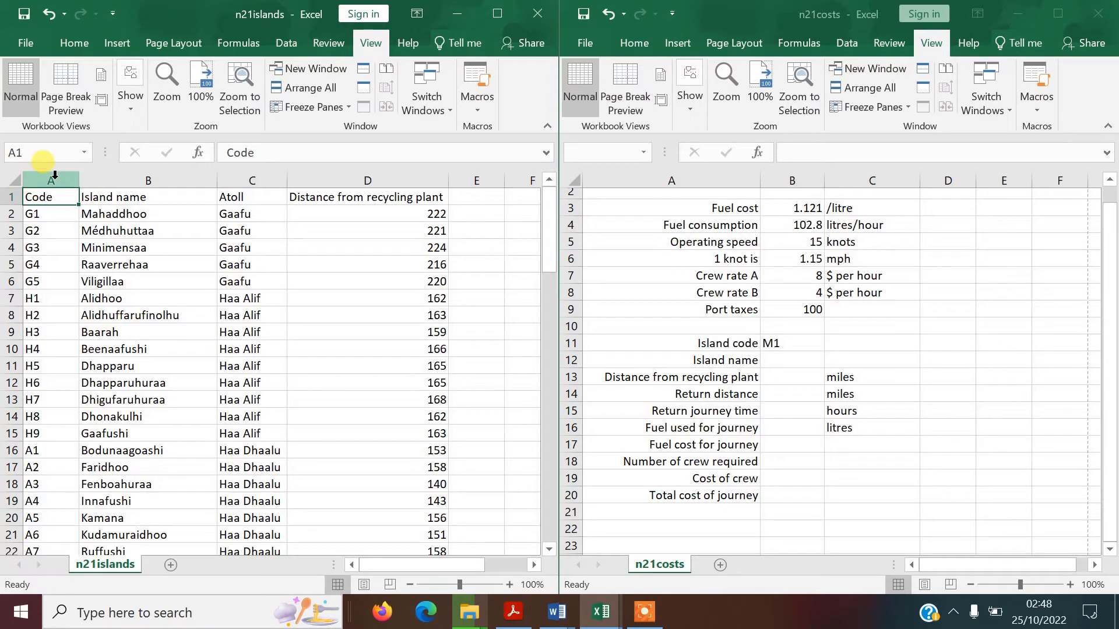
pyautogui.click(111, 215)
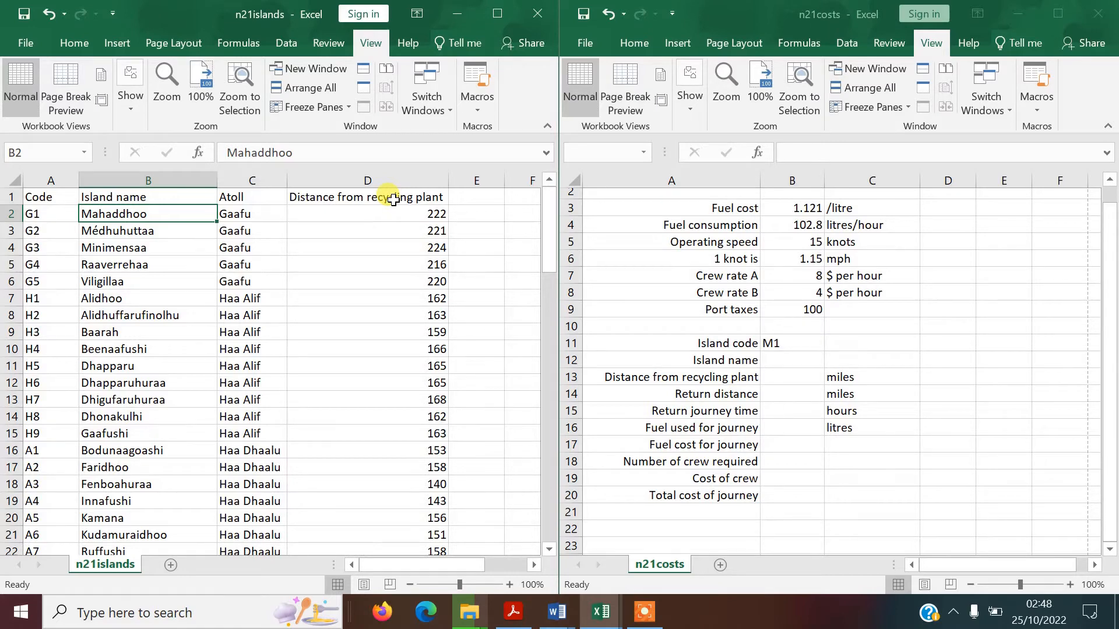
# - Recheck question 4 in the Acrobat Reader exam paper and bring both Excel workbooks, n21costs and n21islands, back side by side
pyautogui.click(506, 621)
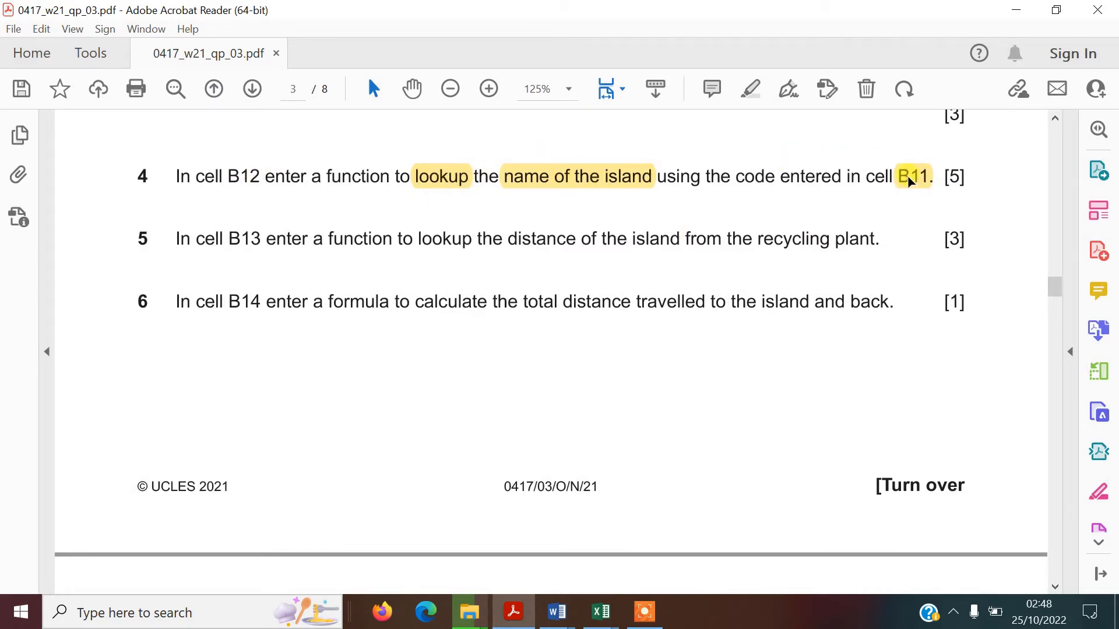
pyautogui.click(601, 612)
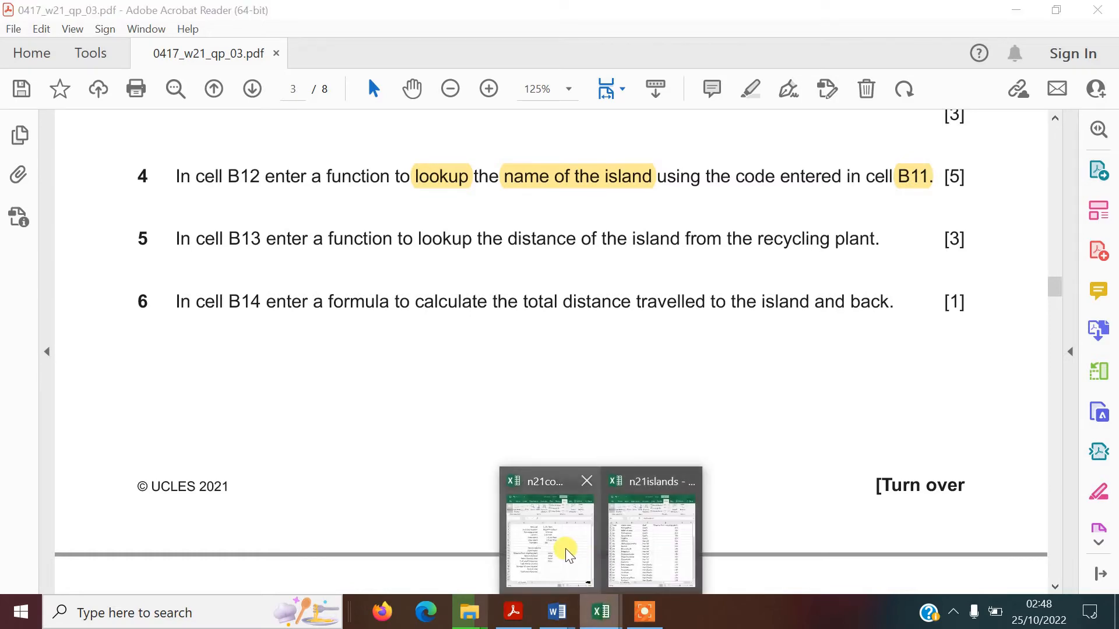
pyautogui.click(568, 554)
pyautogui.moveTo(598, 609)
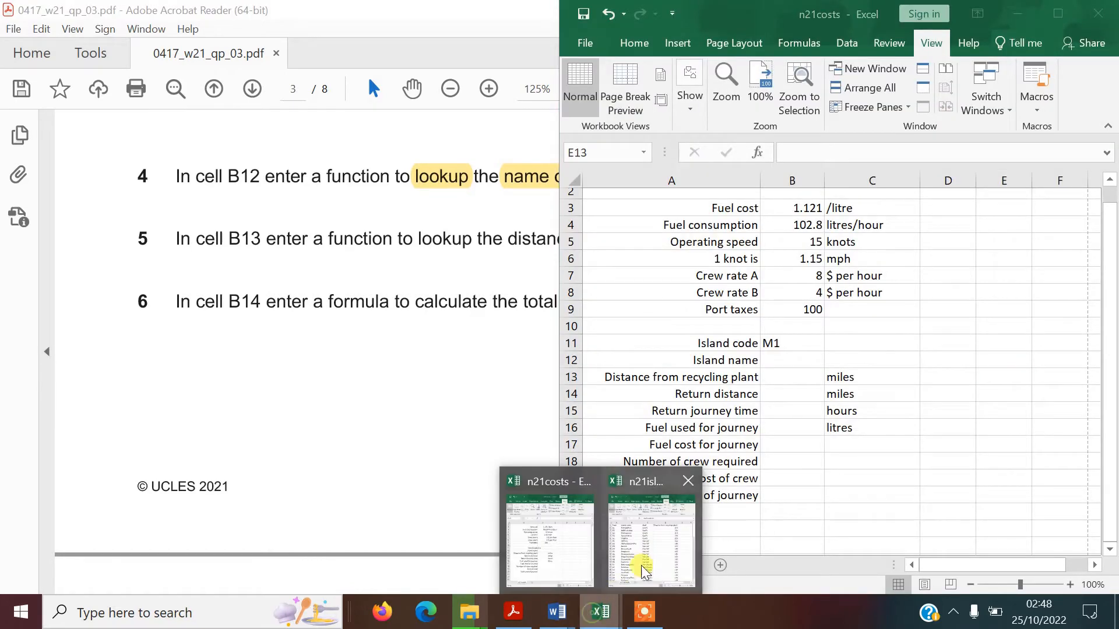
pyautogui.click(644, 571)
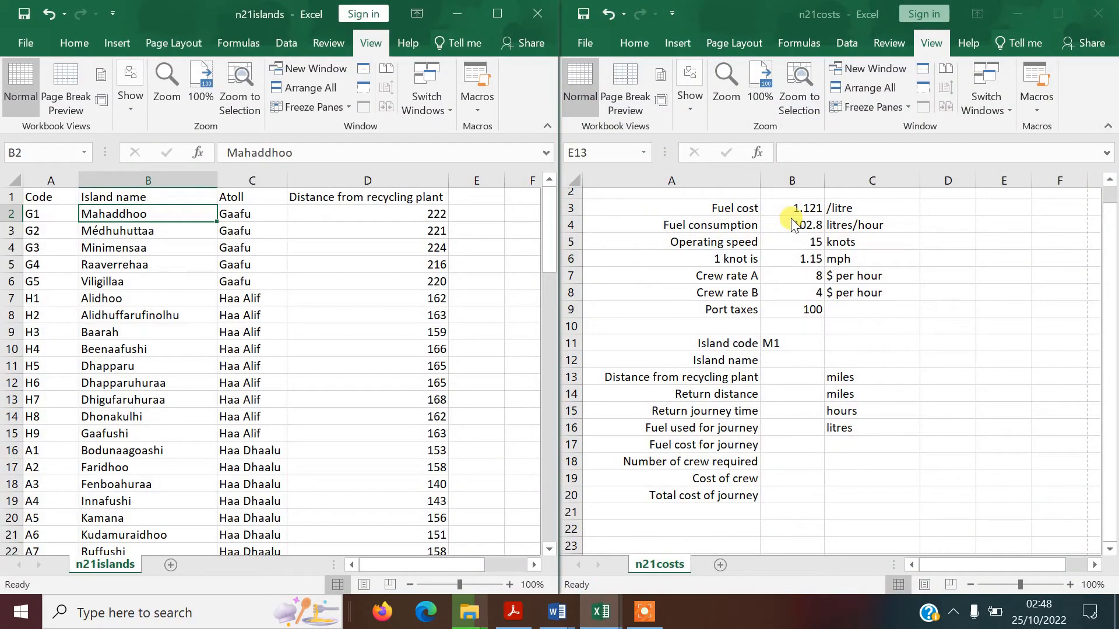
# - Insert a VLOOKUP function in cell B12 of n21costs, beside the Island name label
pyautogui.click(775, 361)
pyautogui.click(775, 362)
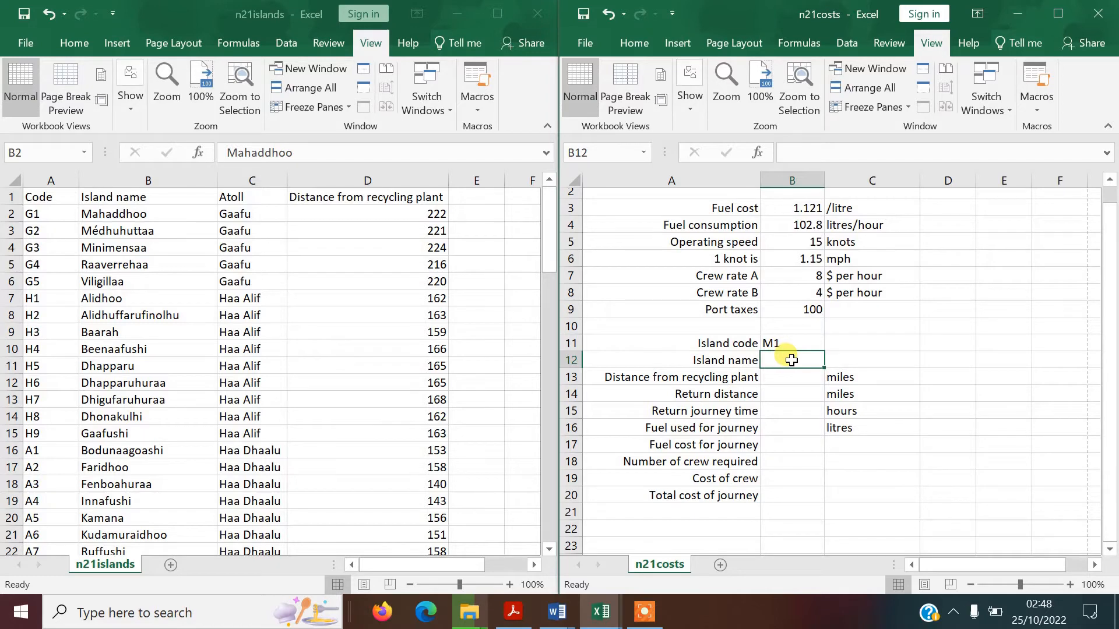
pyautogui.click(761, 151)
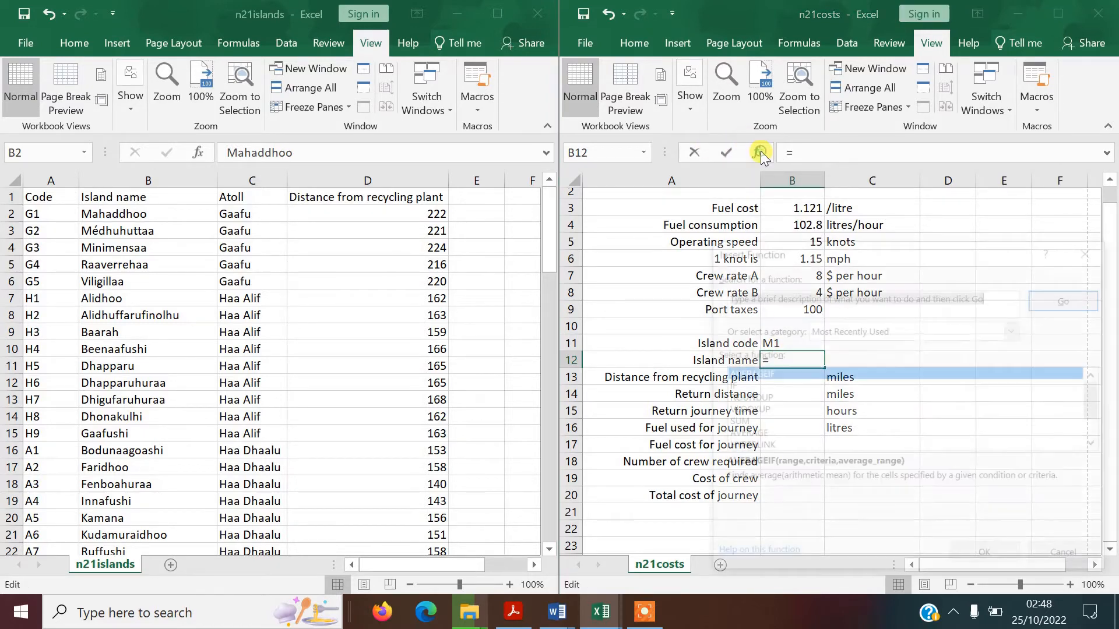
pyautogui.moveTo(935, 250); pyautogui.dragTo(803, 158)
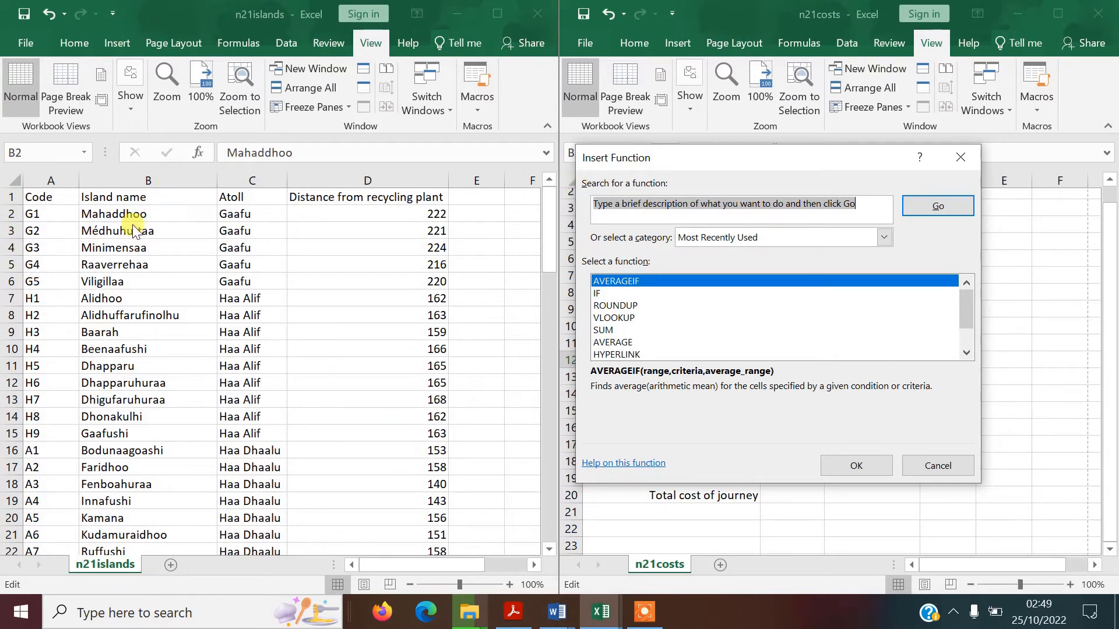
pyautogui.doubleClick(627, 316)
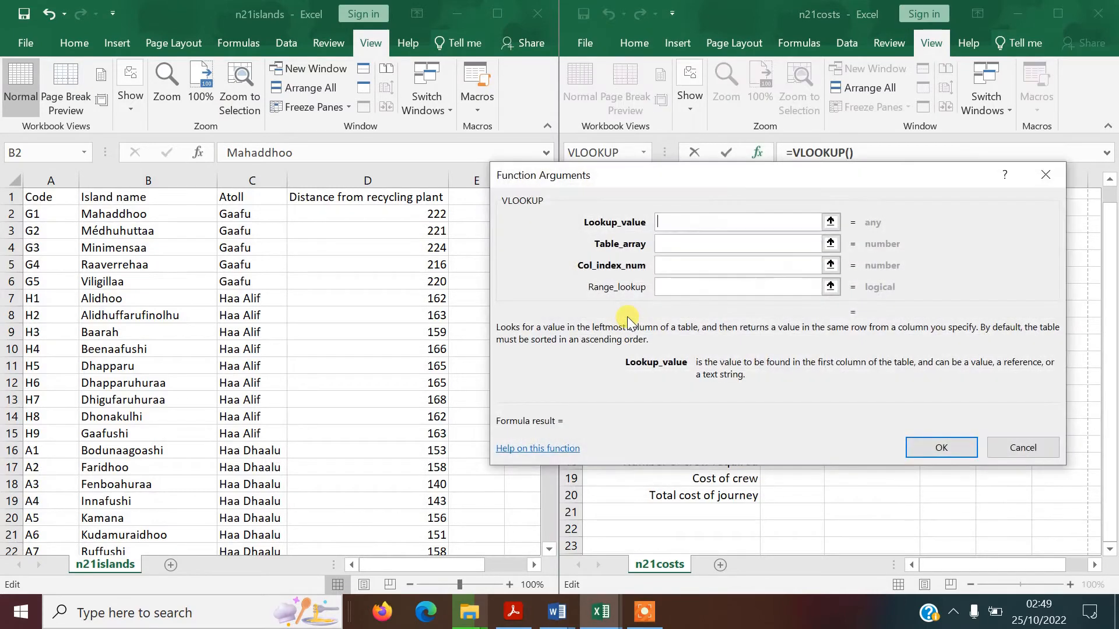
# - Set the VLOOKUP lookup value to cell B11, which holds the island code
pyautogui.moveTo(634, 184); pyautogui.dragTo(193, 250)
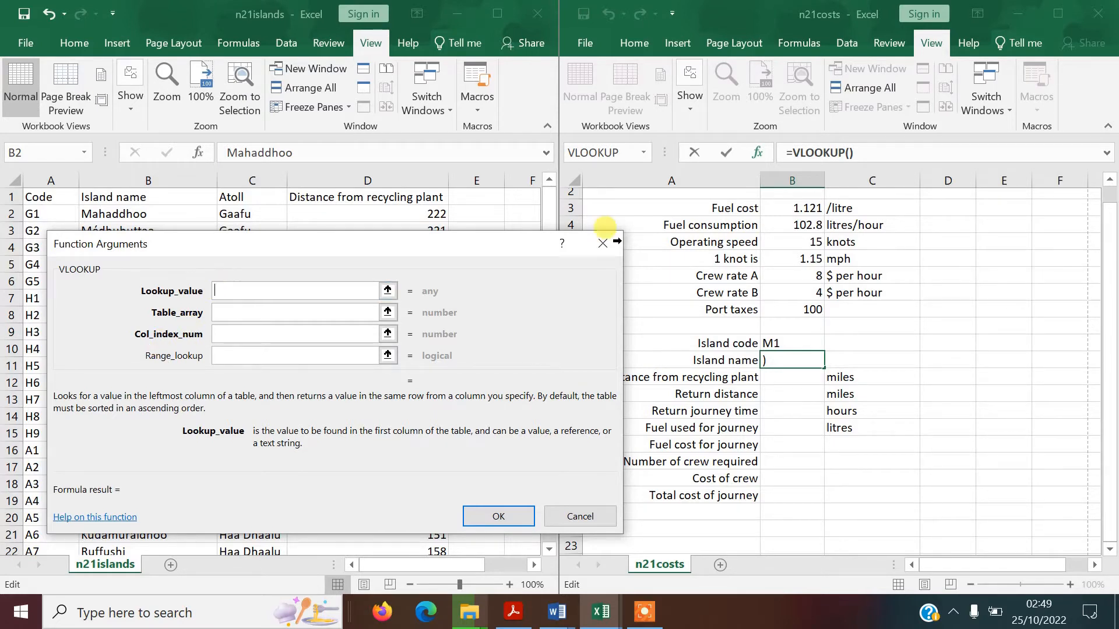
pyautogui.click(782, 342)
pyautogui.click(232, 312)
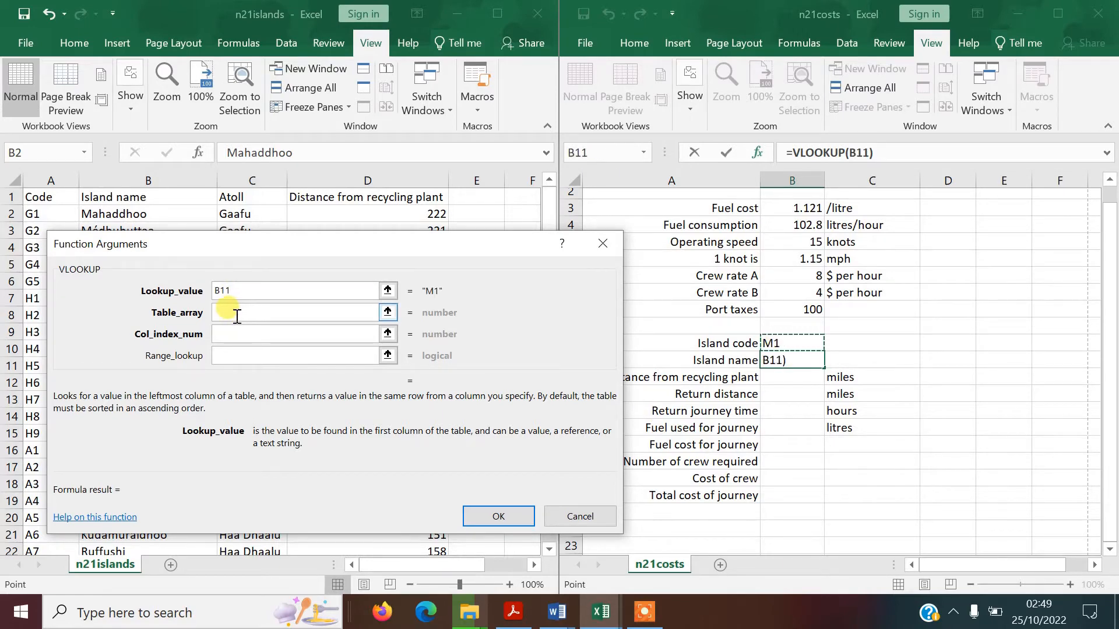
# - Set the VLOOKUP table array to $A$2:$D$86 in the n21islands sheet and the column index number to 2
pyautogui.moveTo(253, 241); pyautogui.dragTo(767, 142)
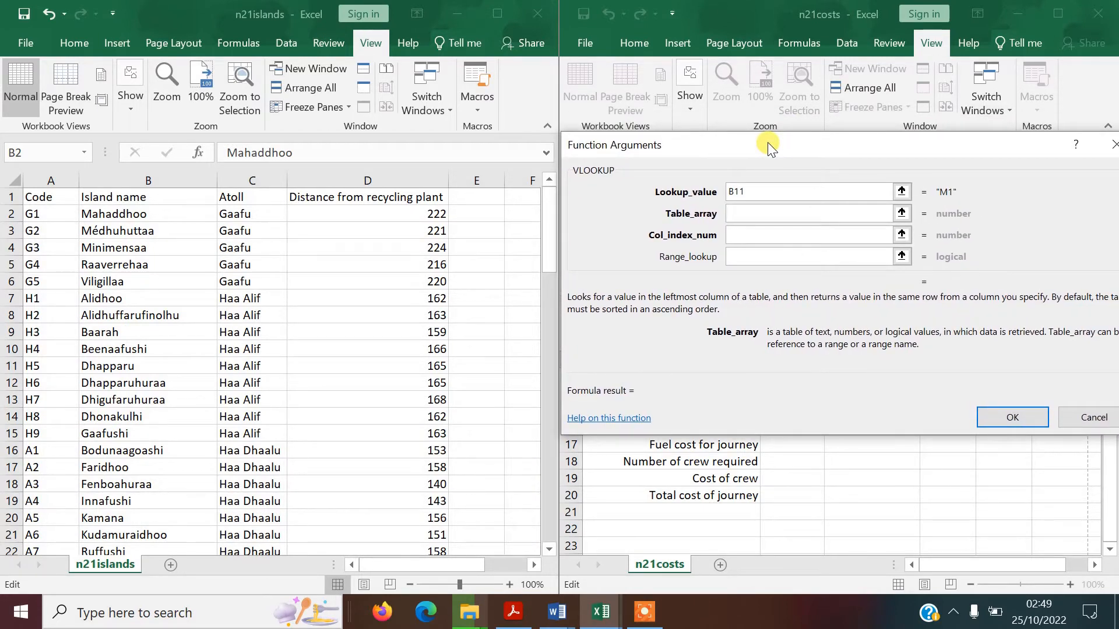
pyautogui.moveTo(46, 212); pyautogui.dragTo(325, 501)
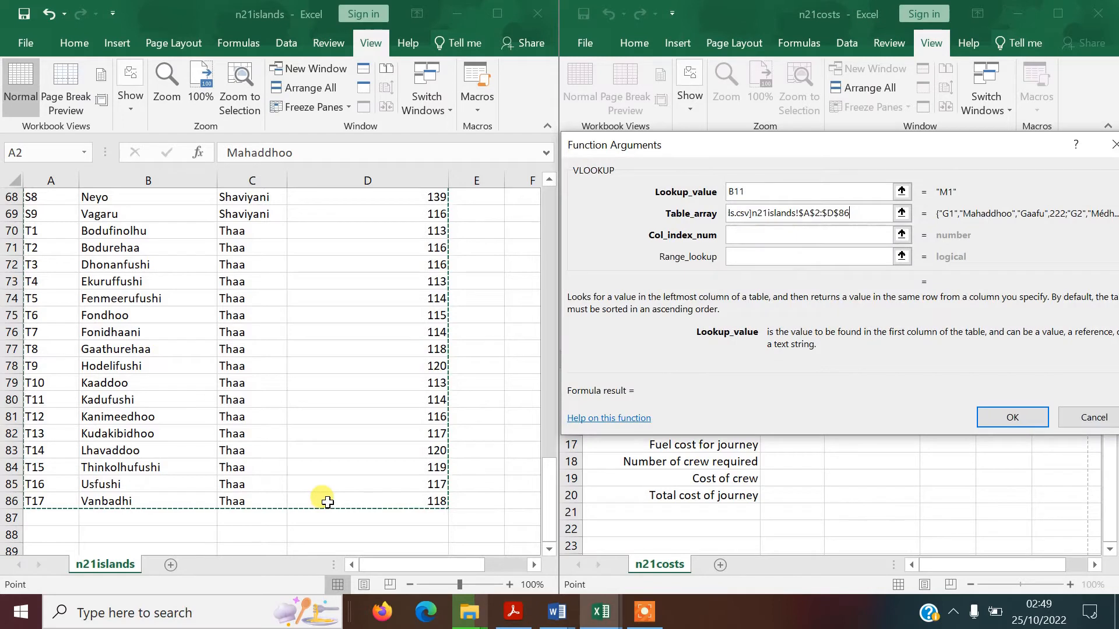
pyautogui.click(767, 236)
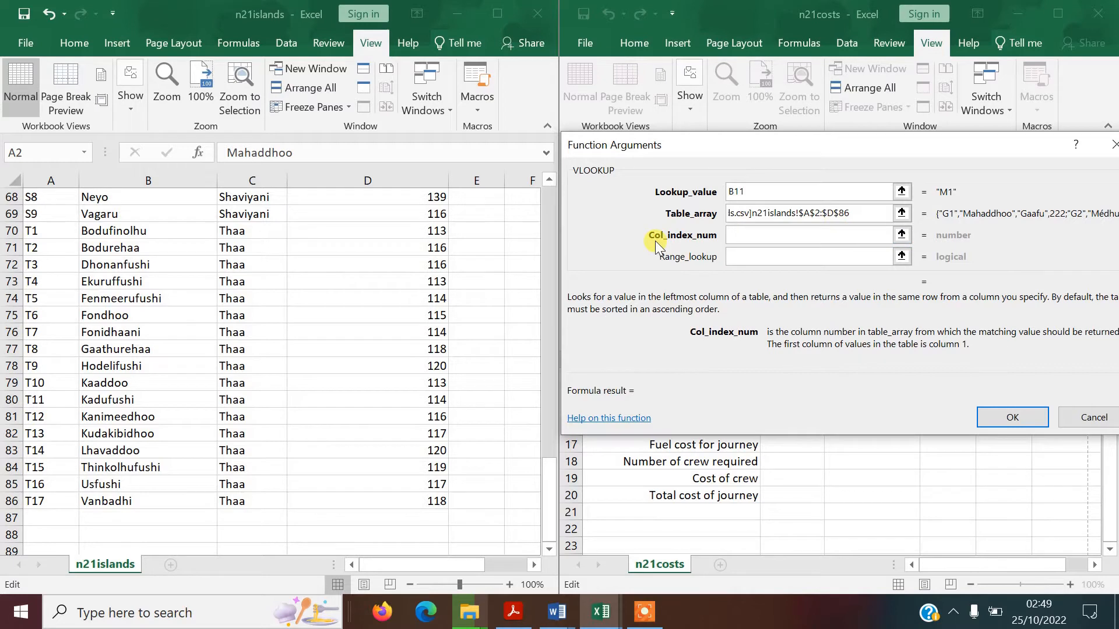
pyautogui.click(551, 494)
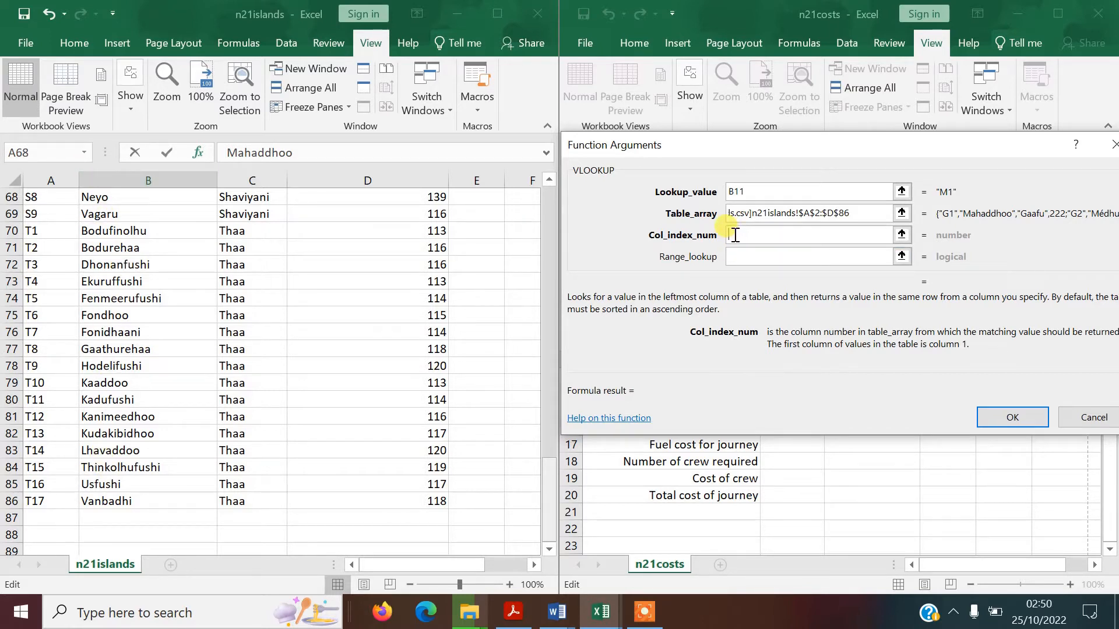
pyautogui.write('2')
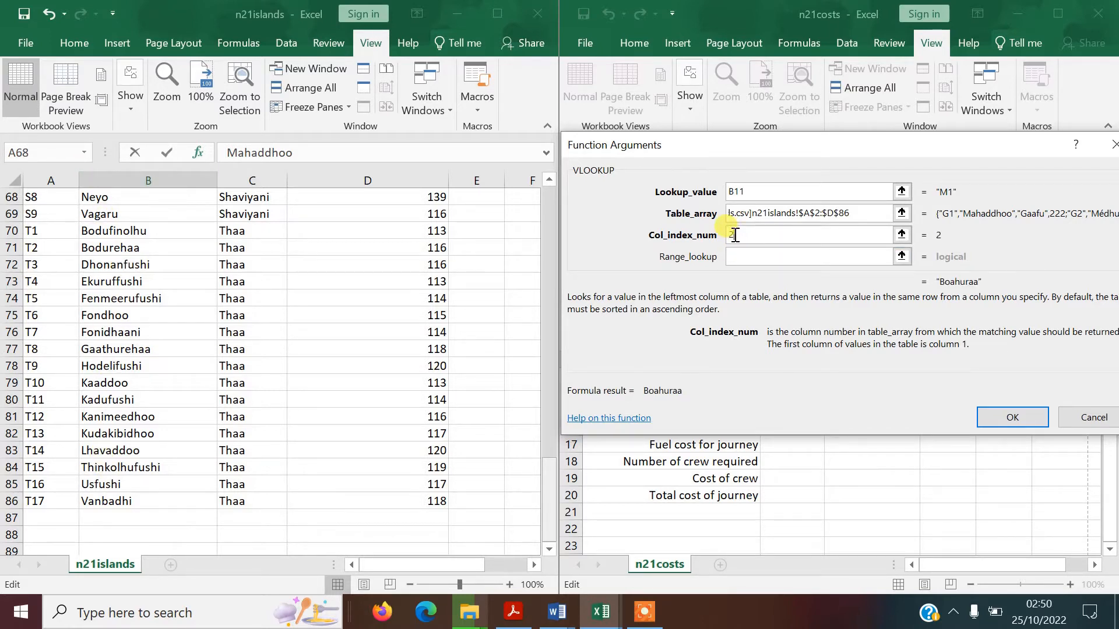
# - Set the VLOOKUP range lookup to false for an exact match and complete the function in B12
pyautogui.click(756, 257)
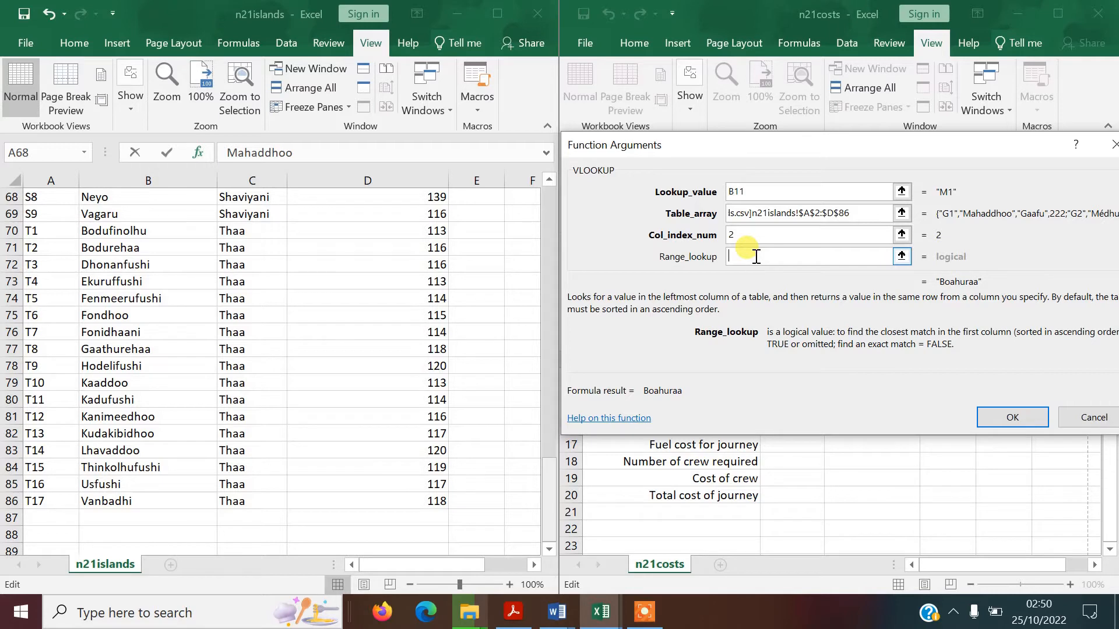
pyautogui.write('f')
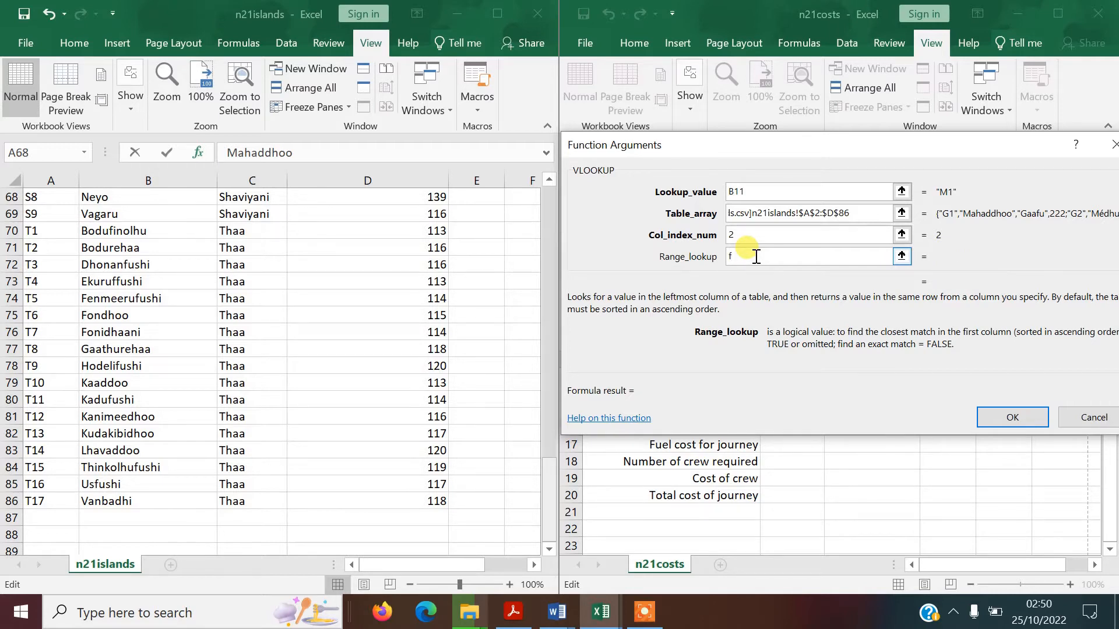
pyautogui.write('alse')
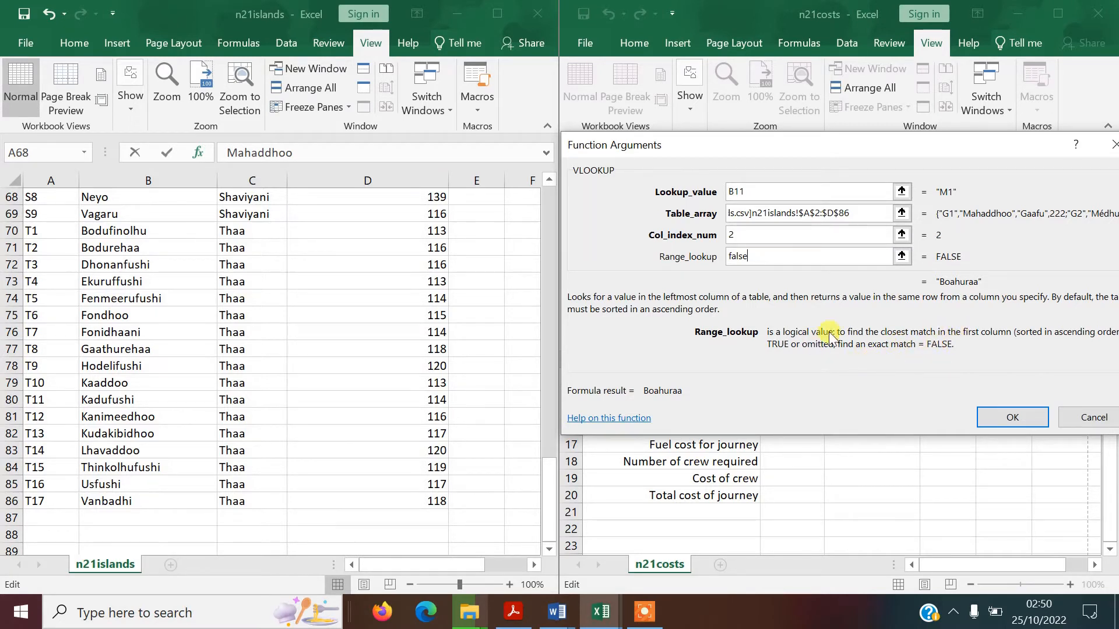
pyautogui.click(1012, 419)
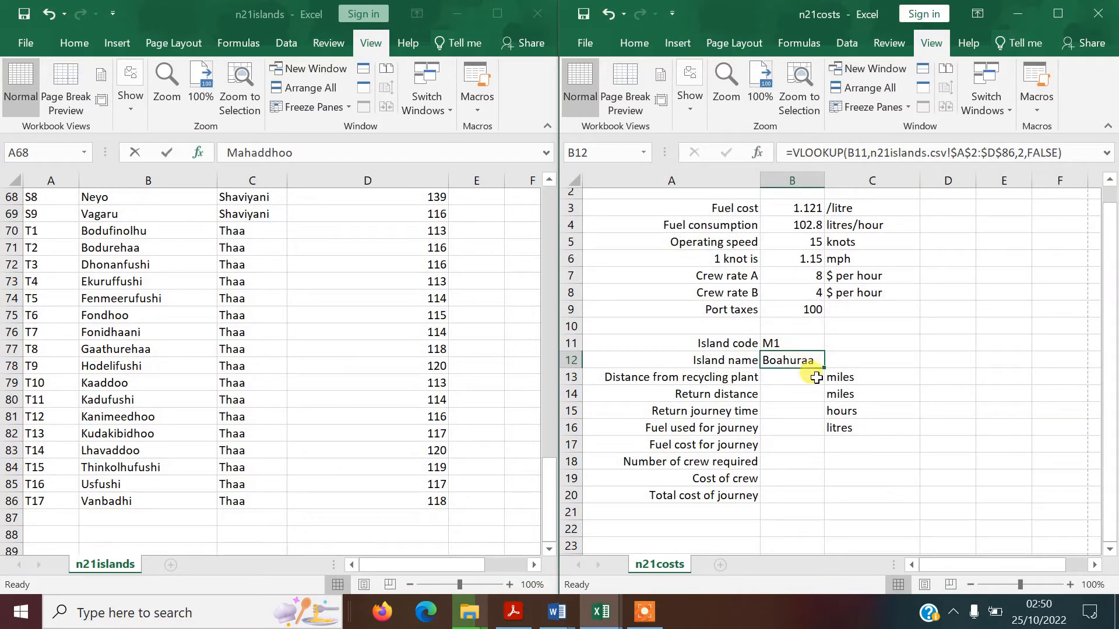
# - Enter island code T1 in cell B11 of n21costs to test the island name lookup
pyautogui.click(789, 342)
pyautogui.write('T')
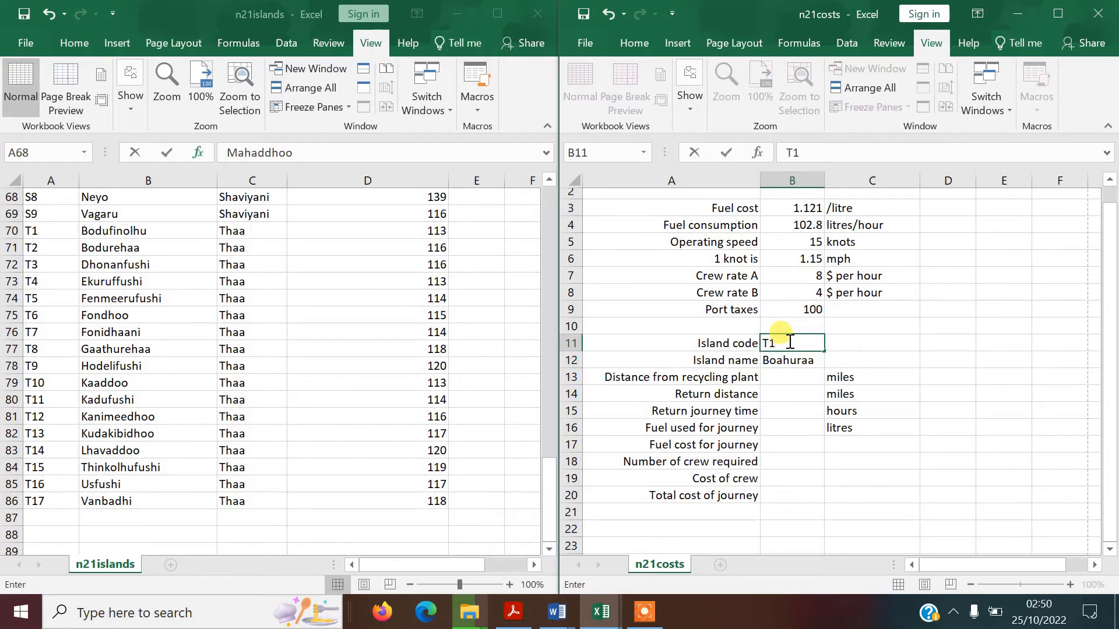
pyautogui.press('Return')
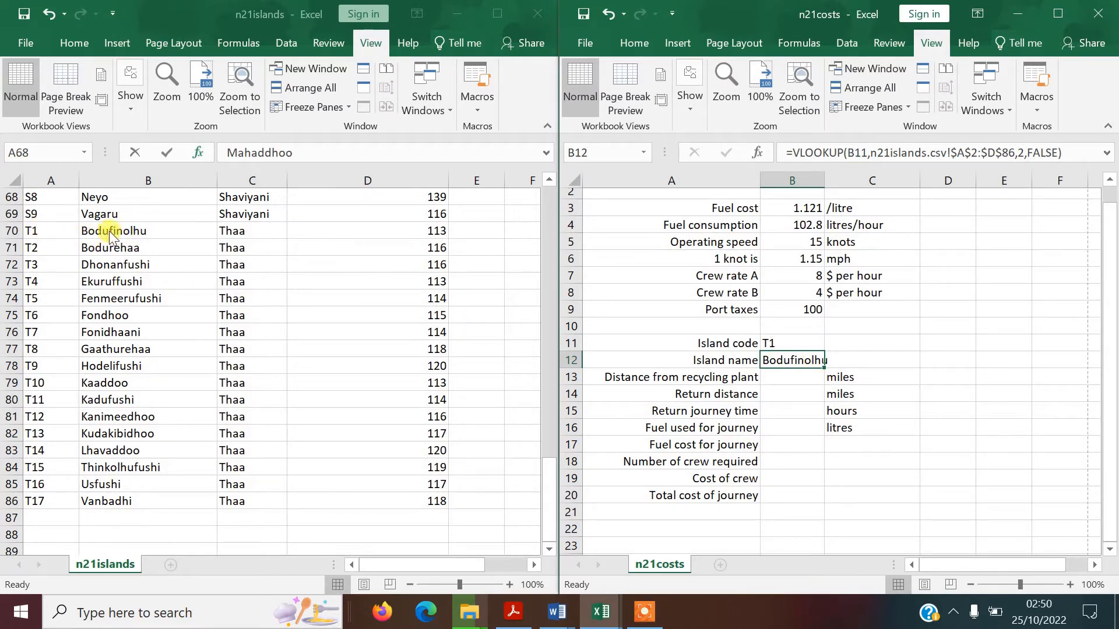
# - Restore the island code in B11 to M1 and widen column B slightly to fit the island names
pyautogui.click(782, 343)
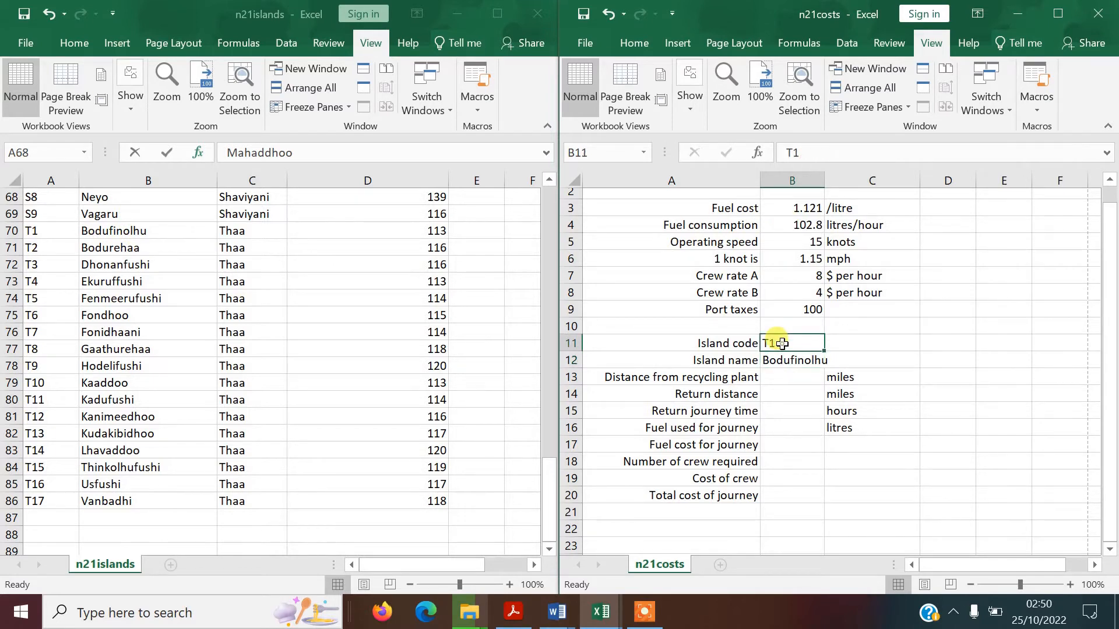
pyautogui.write('M')
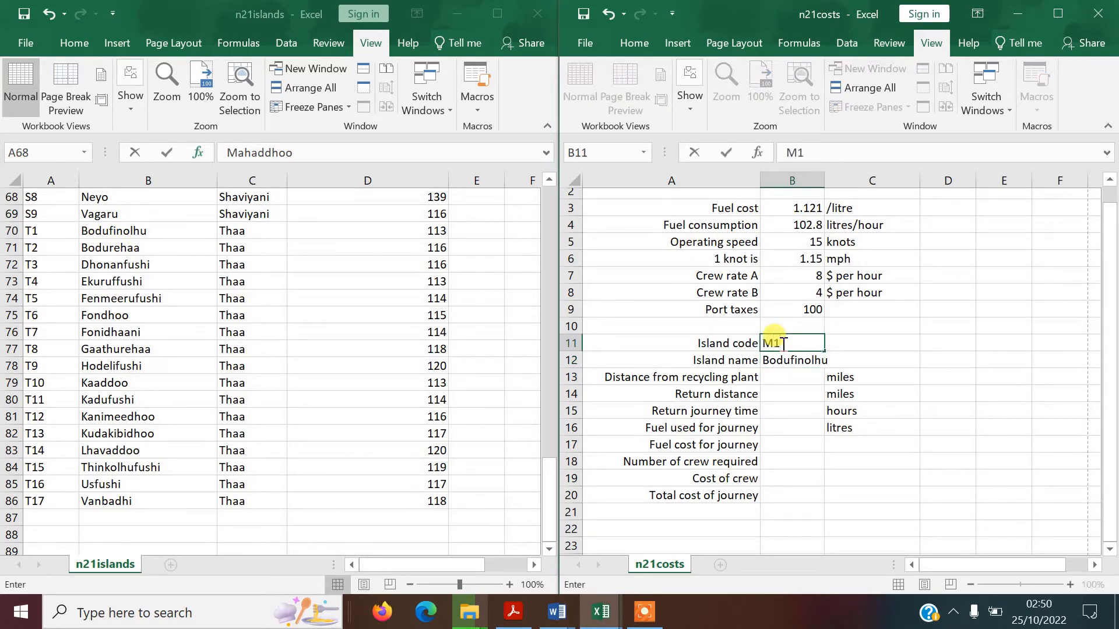
pyautogui.click(801, 377)
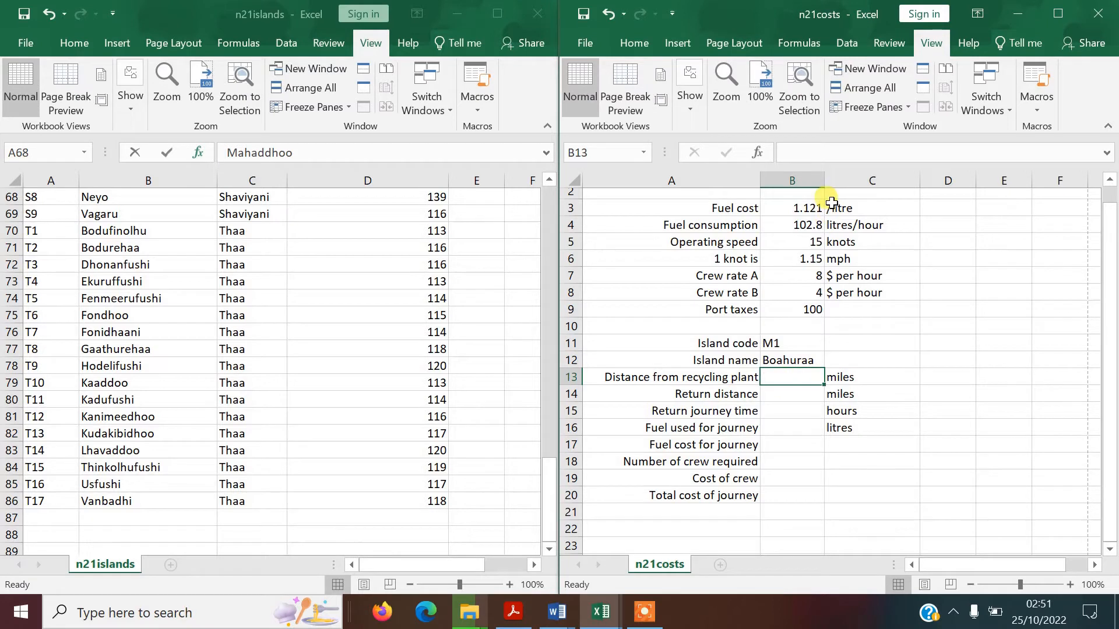
pyautogui.moveTo(827, 177); pyautogui.dragTo(836, 179)
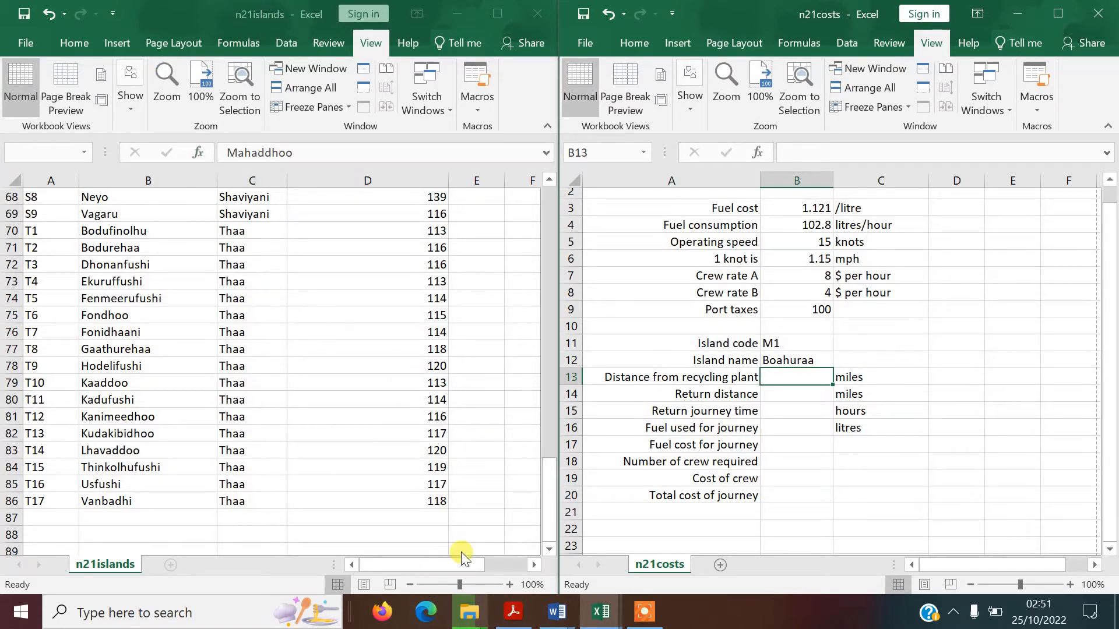
# - Switch to the exam paper in Acrobat Reader and highlight "lookup" and "distance of the island" in question 5
pyautogui.moveTo(517, 617)
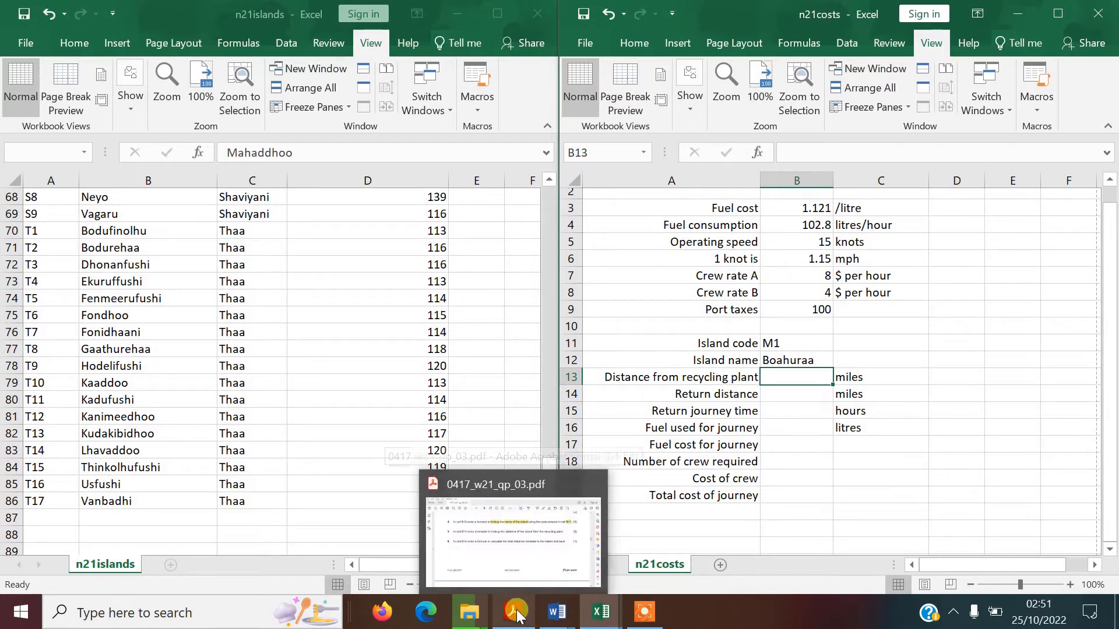
pyautogui.click(515, 616)
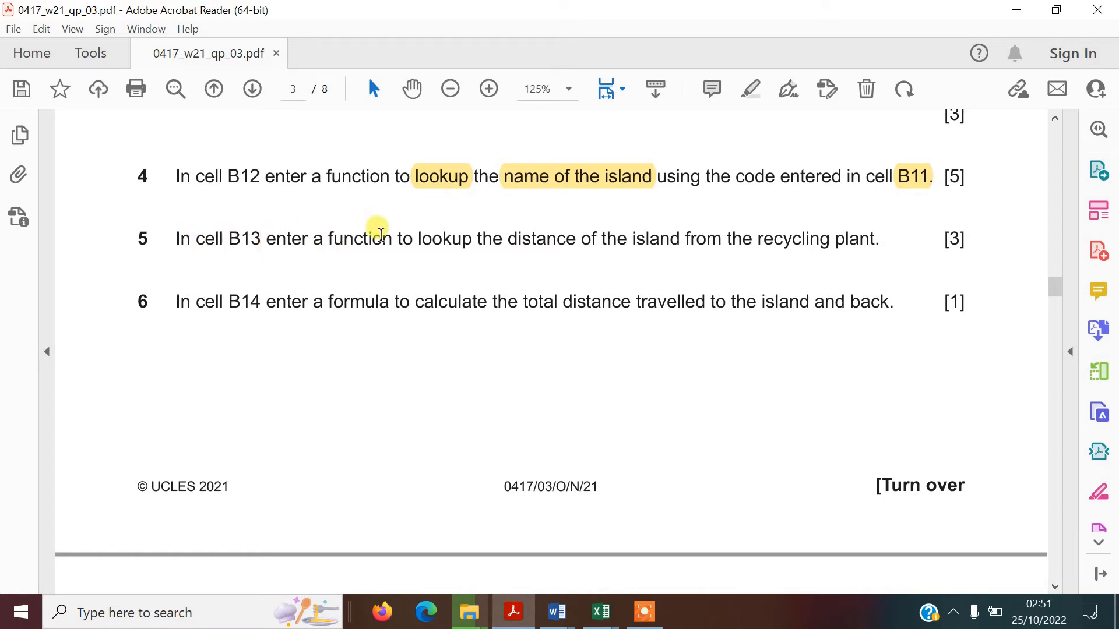
pyautogui.moveTo(417, 238); pyautogui.dragTo(467, 236)
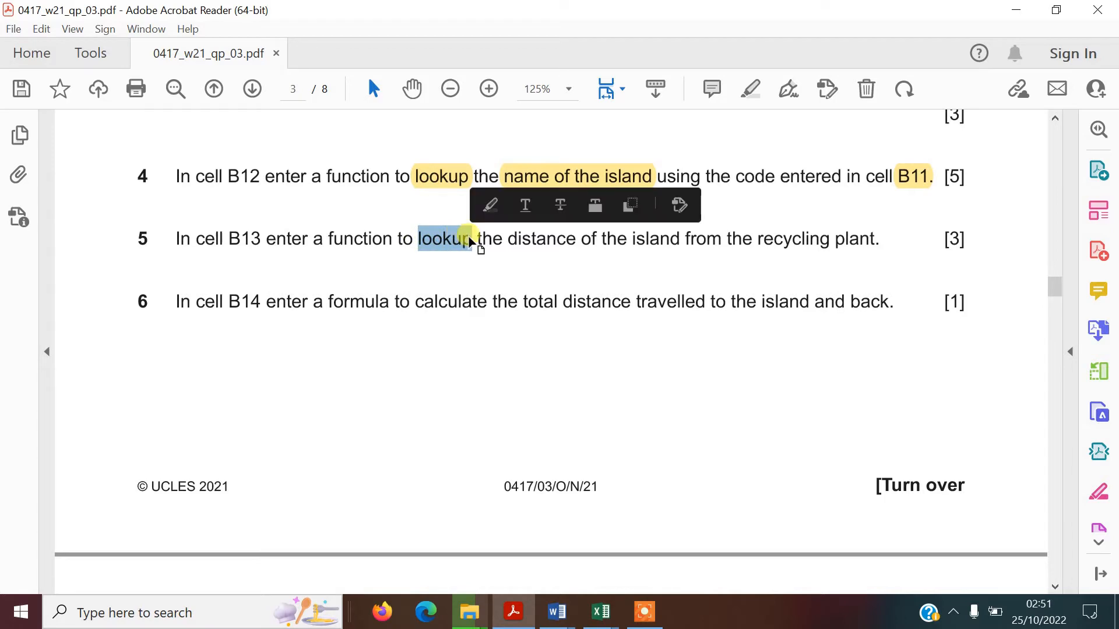
pyautogui.click(489, 205)
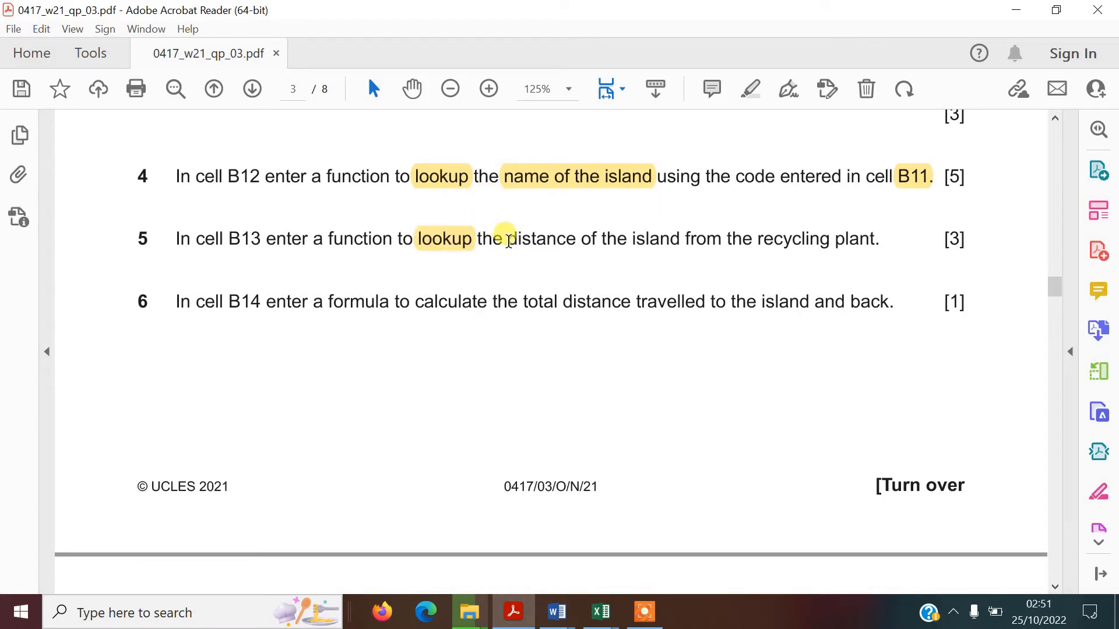
pyautogui.moveTo(507, 238); pyautogui.dragTo(650, 237)
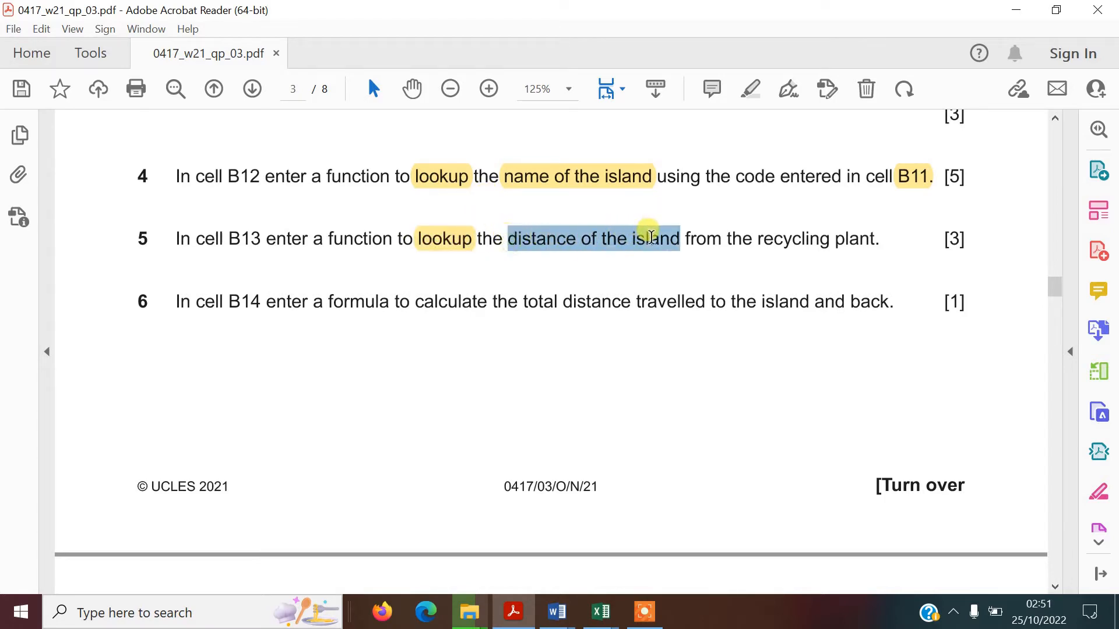
pyautogui.click(670, 205)
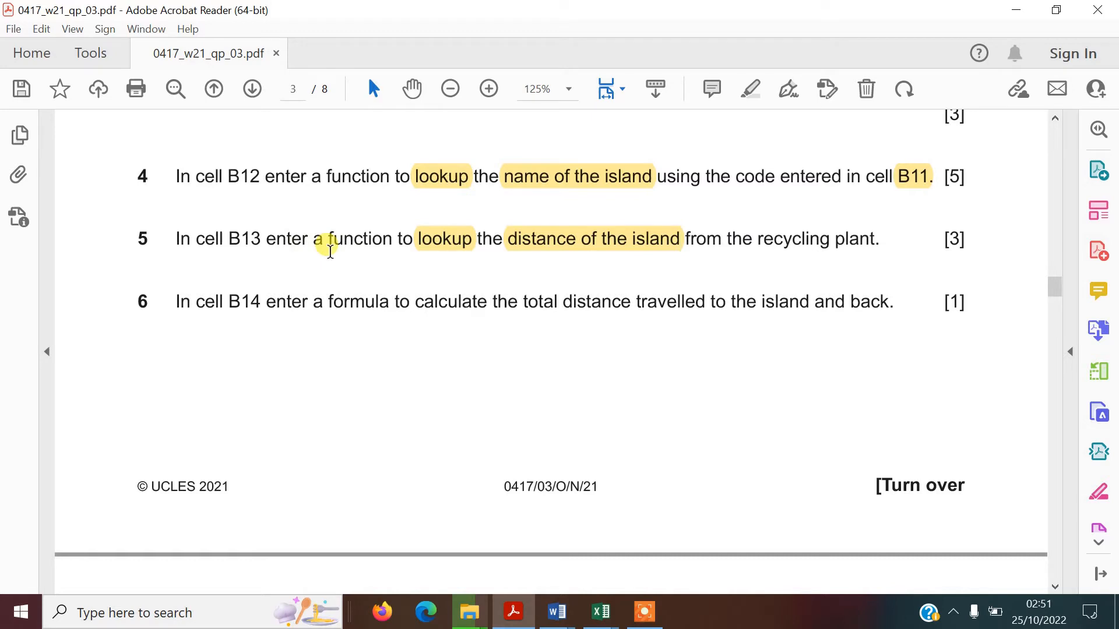
# - Bring the n21islands and n21costs workbooks in Excel back side by side, with the n21islands column headings in view
pyautogui.moveTo(603, 621)
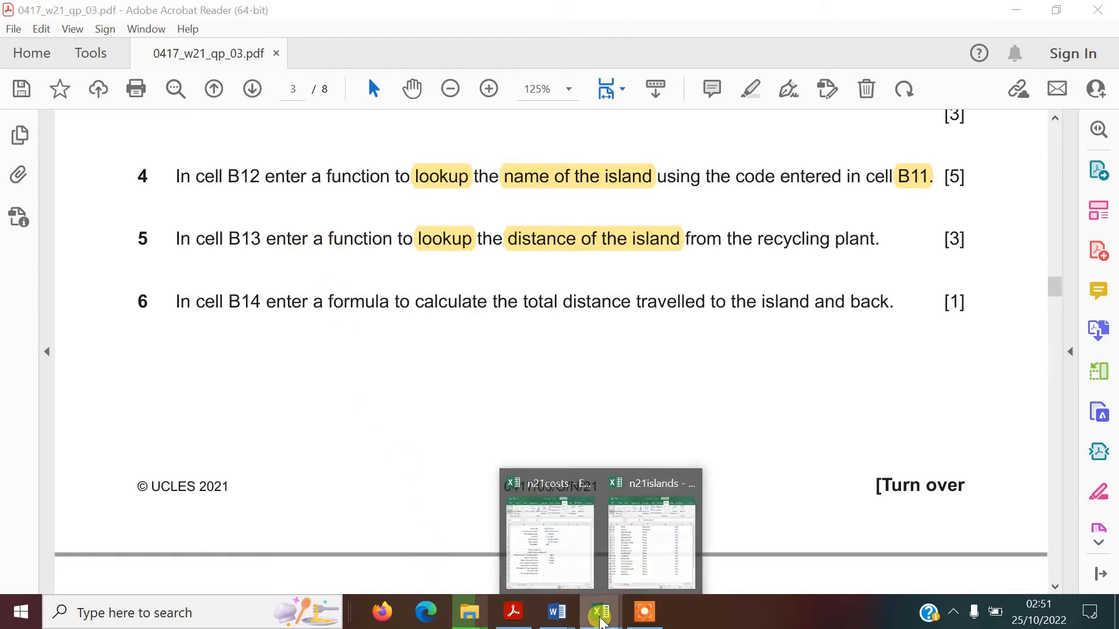
pyautogui.click(653, 541)
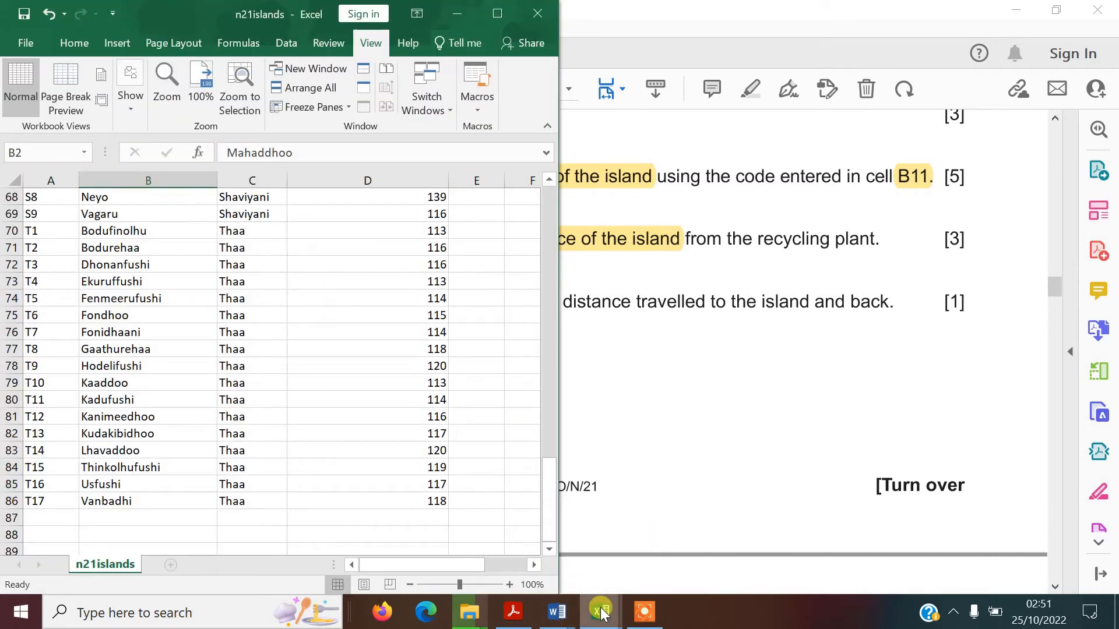
pyautogui.moveTo(601, 618)
pyautogui.click(574, 560)
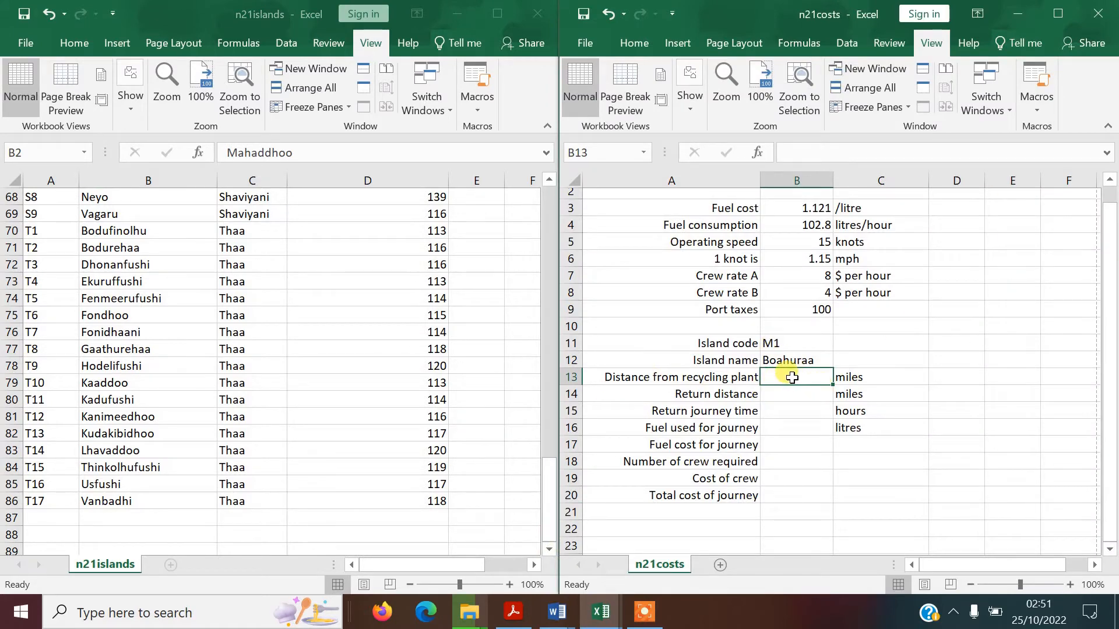
pyautogui.moveTo(551, 506); pyautogui.dragTo(587, 204)
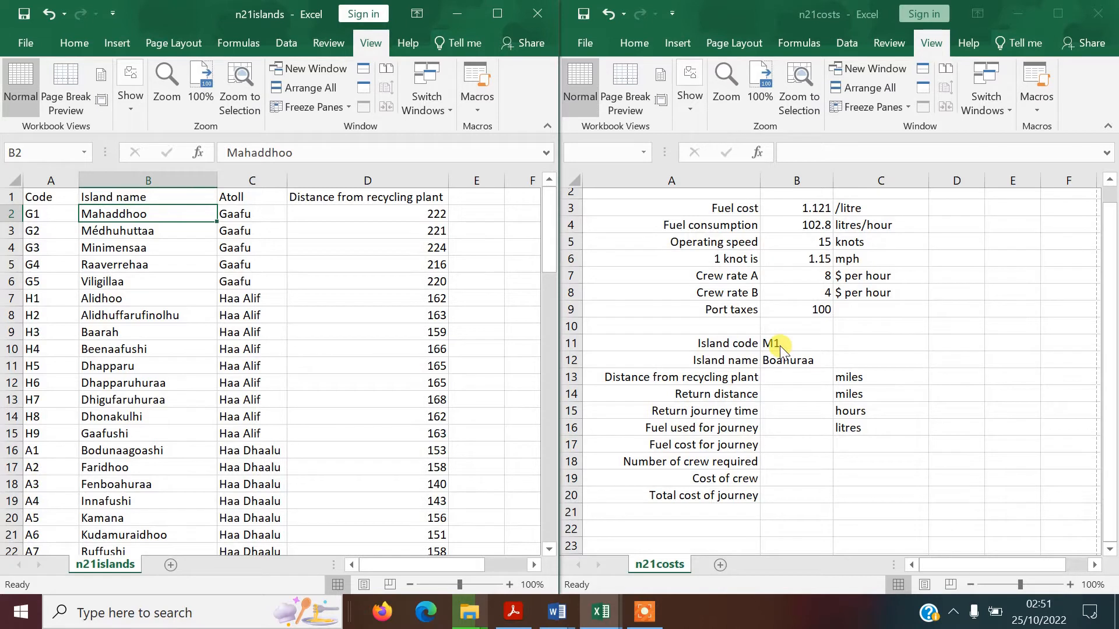
# - Insert a VLOOKUP function in cell B13 of n21costs with cell B11 as the lookup value
pyautogui.click(785, 380)
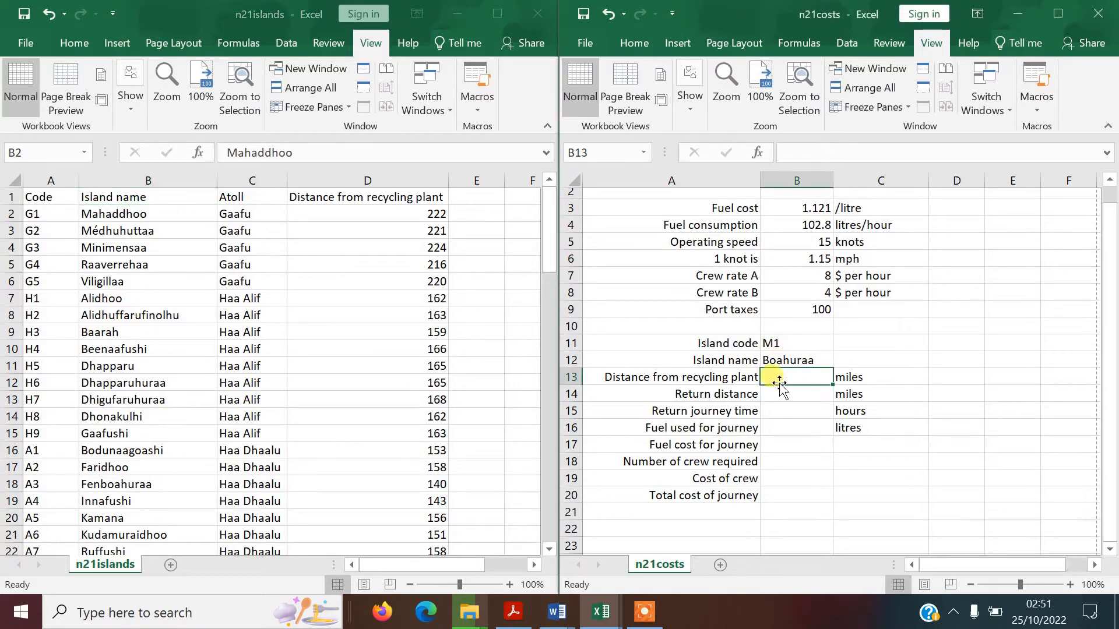
pyautogui.click(758, 152)
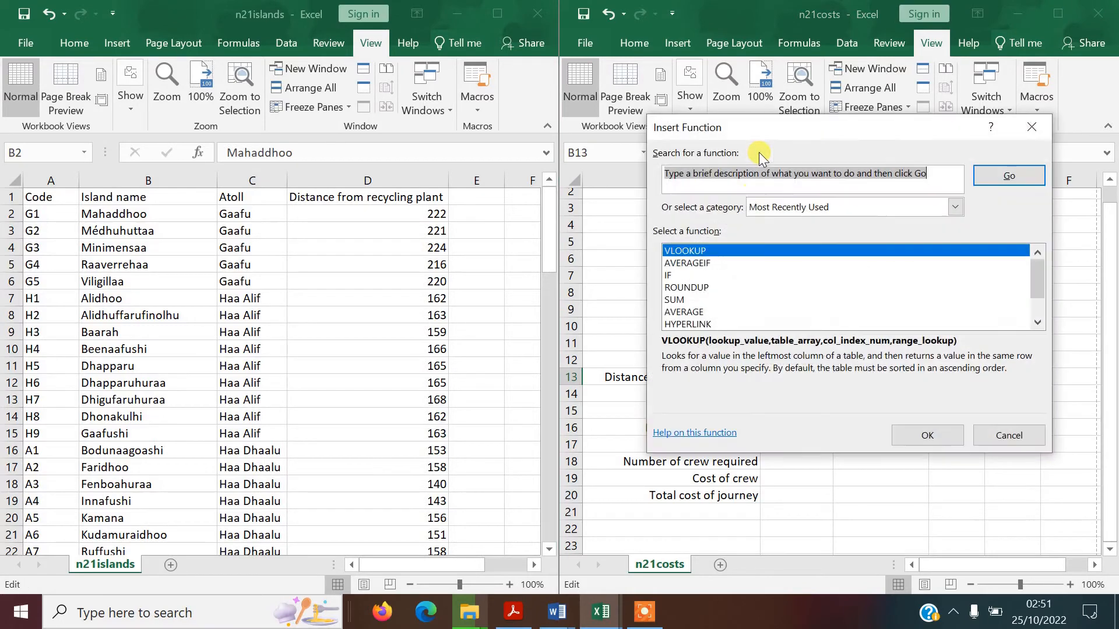
pyautogui.click(933, 435)
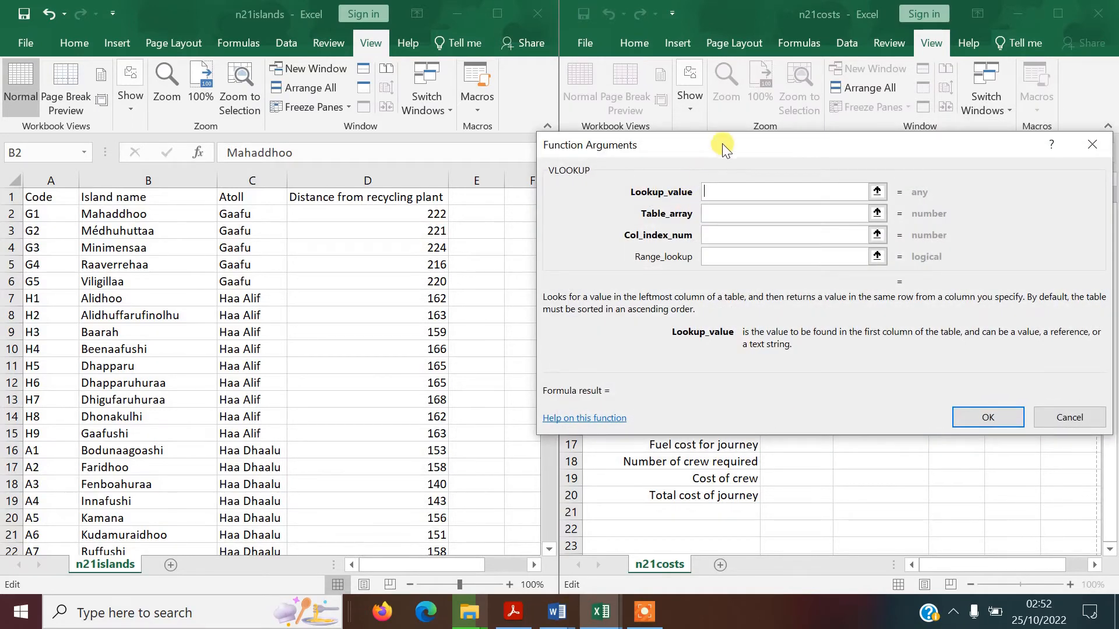
pyautogui.moveTo(721, 143); pyautogui.dragTo(271, 217)
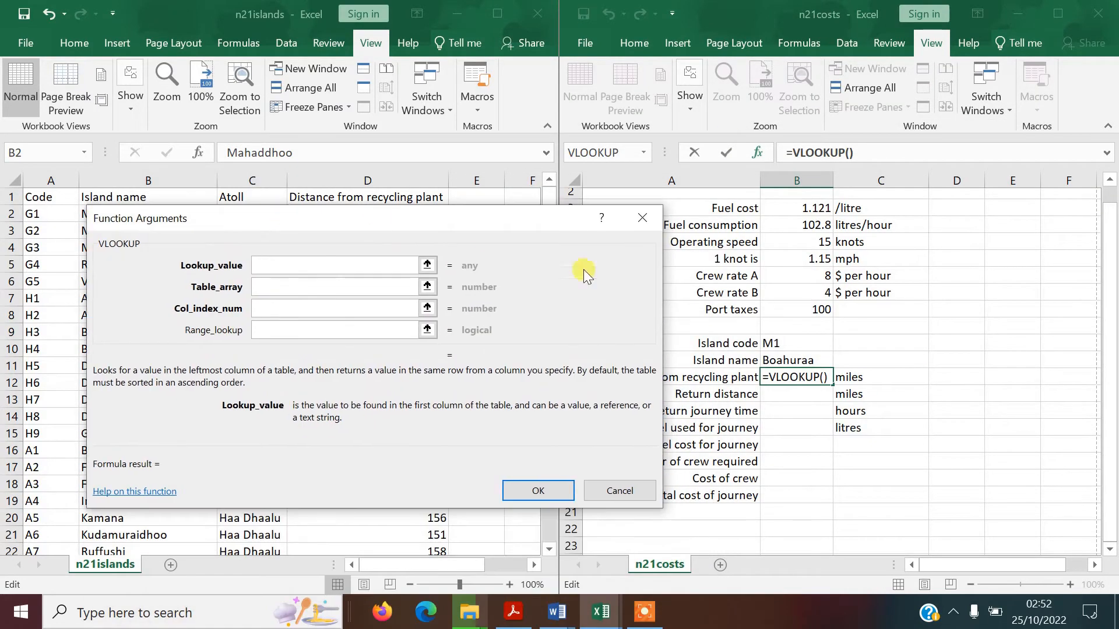
pyautogui.click(816, 346)
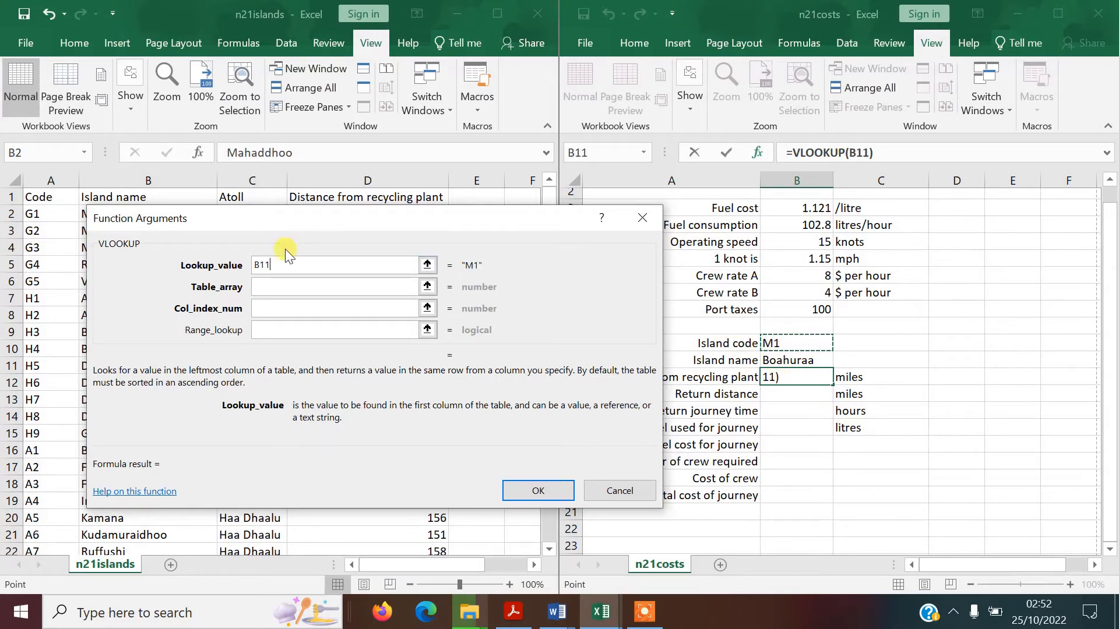
# - Set the table array to $A$2:$D$86 in the n21islands sheet and the column index number to 4
pyautogui.click(269, 286)
pyautogui.moveTo(303, 218); pyautogui.dragTo(799, 152)
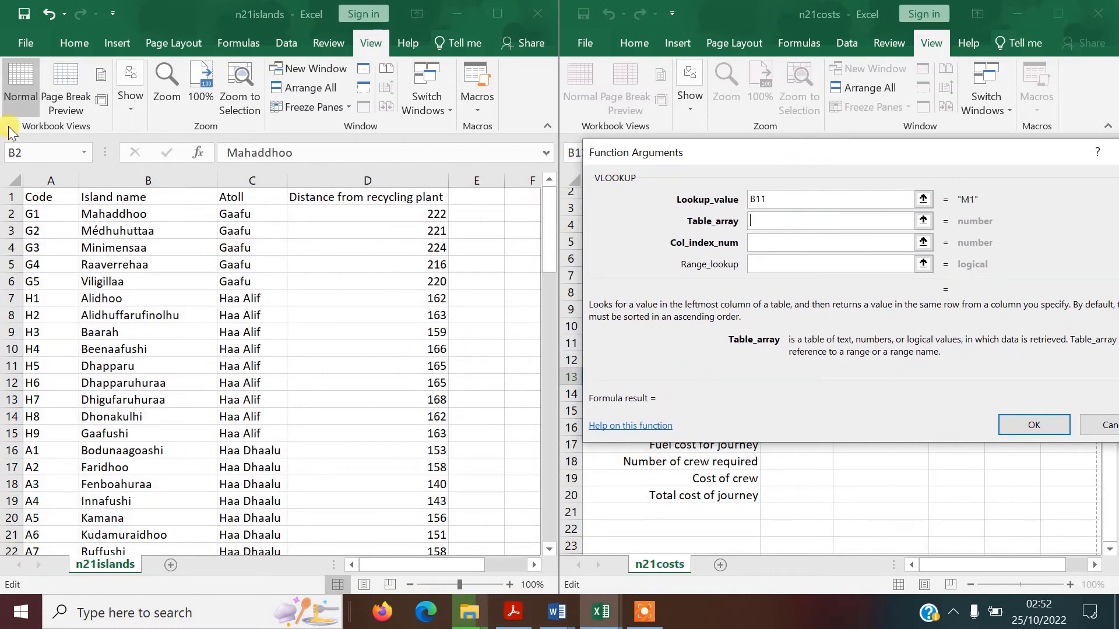
pyautogui.click(37, 198)
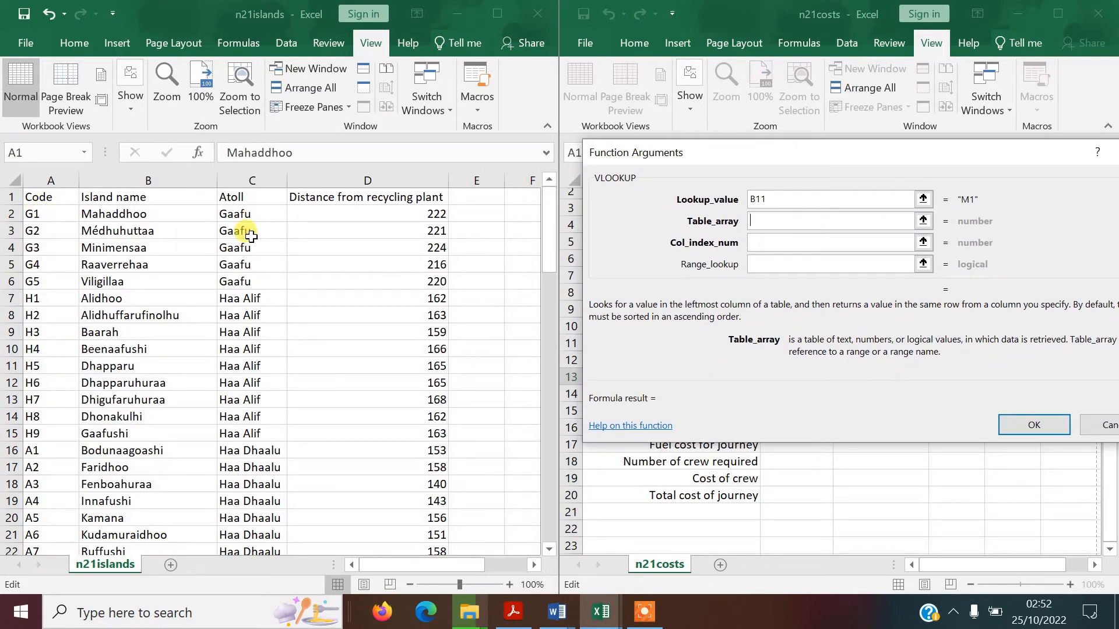
pyautogui.moveTo(32, 211); pyautogui.dragTo(425, 431)
pyautogui.click(814, 242)
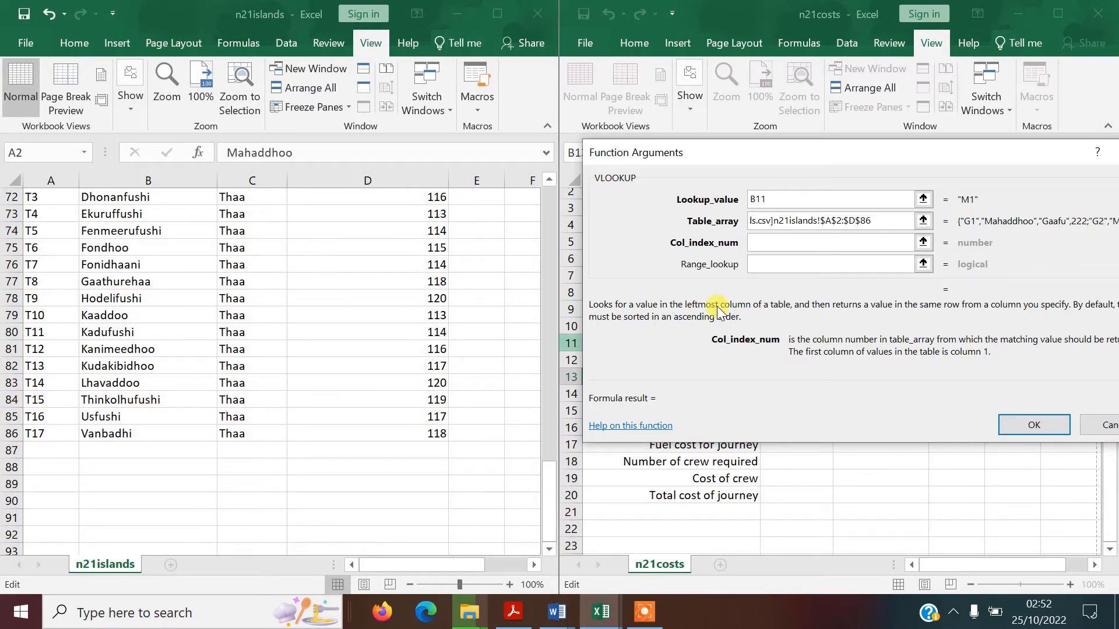
pyautogui.write('4')
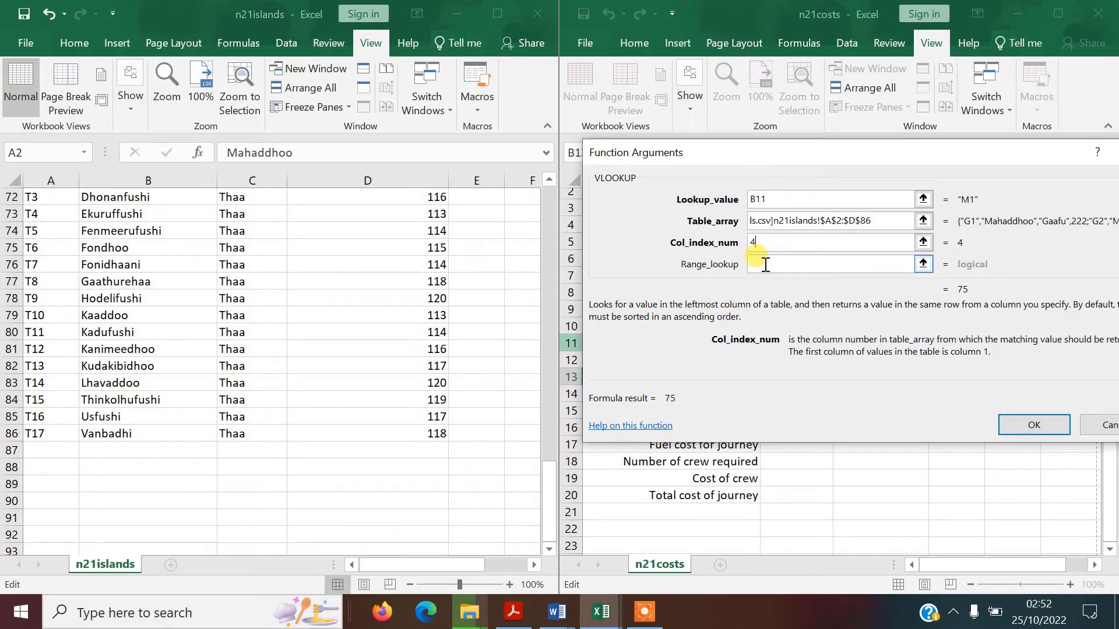
# - Set the range lookup to false and complete the distance VLOOKUP in B13
pyautogui.click(766, 265)
pyautogui.write('f')
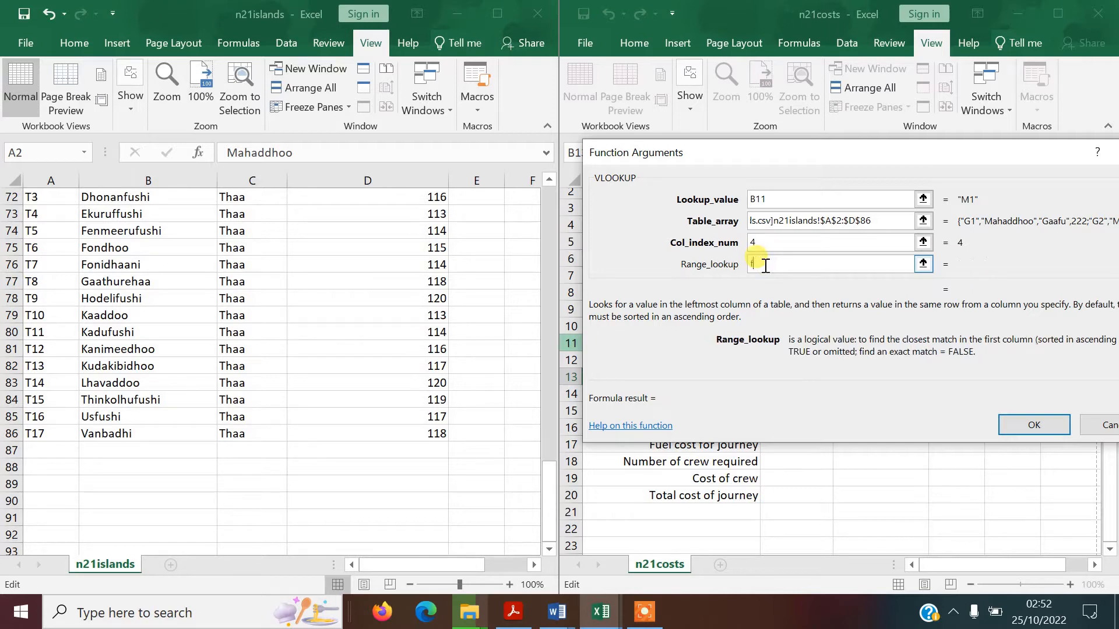
pyautogui.write('alse')
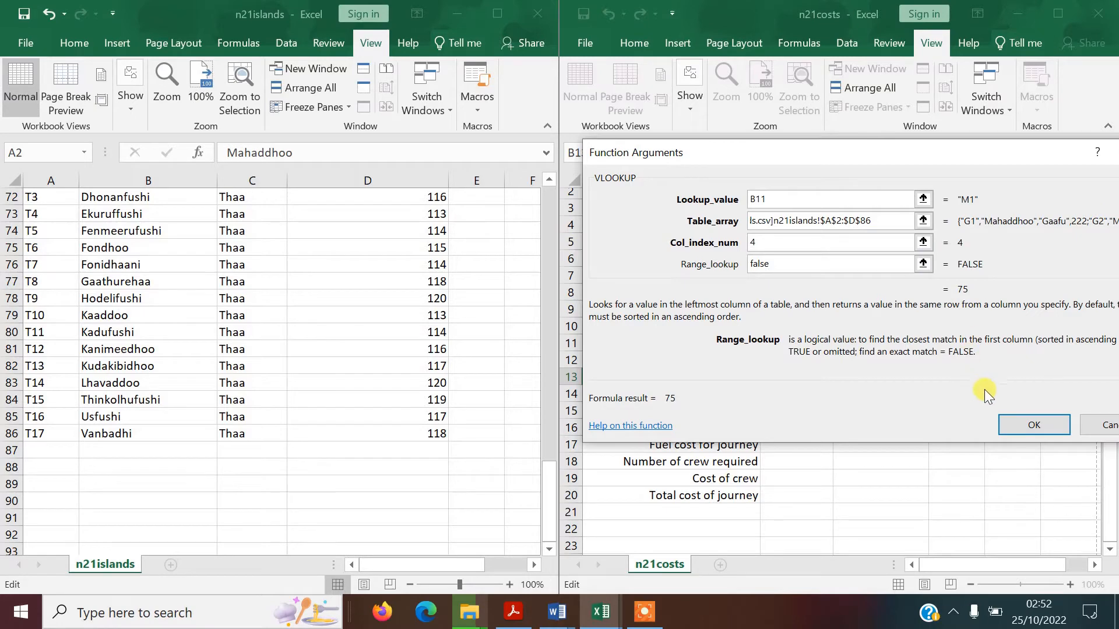
pyautogui.hotkey('ctrl', 'Return')
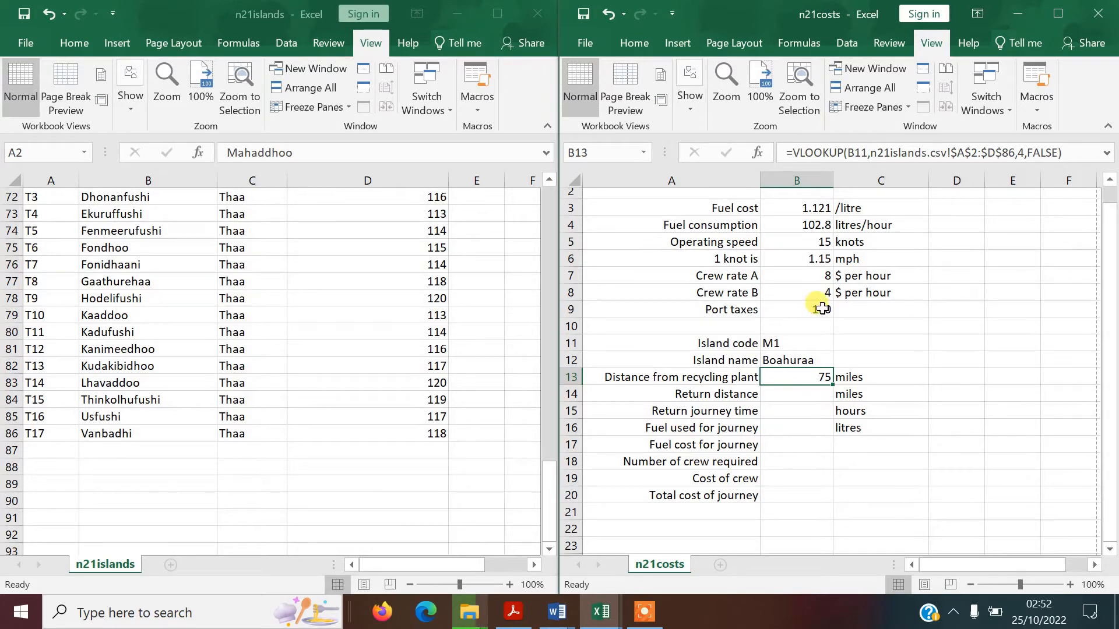
# - Enter island code T8 in cell B11 to test both the island name and distance lookups
pyautogui.click(791, 343)
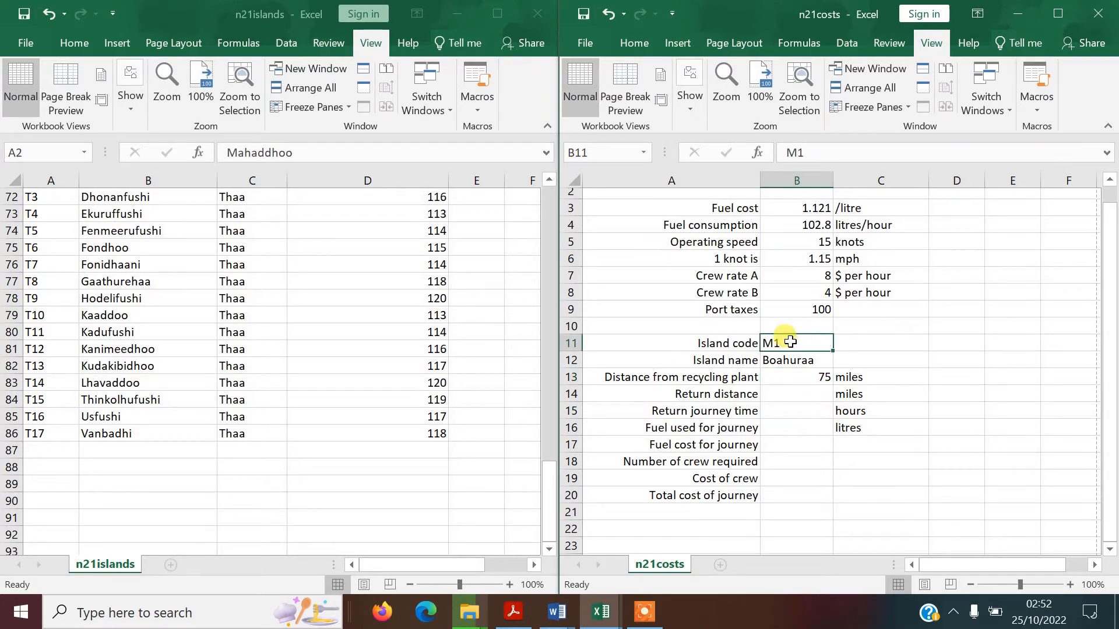
pyautogui.write('T8')
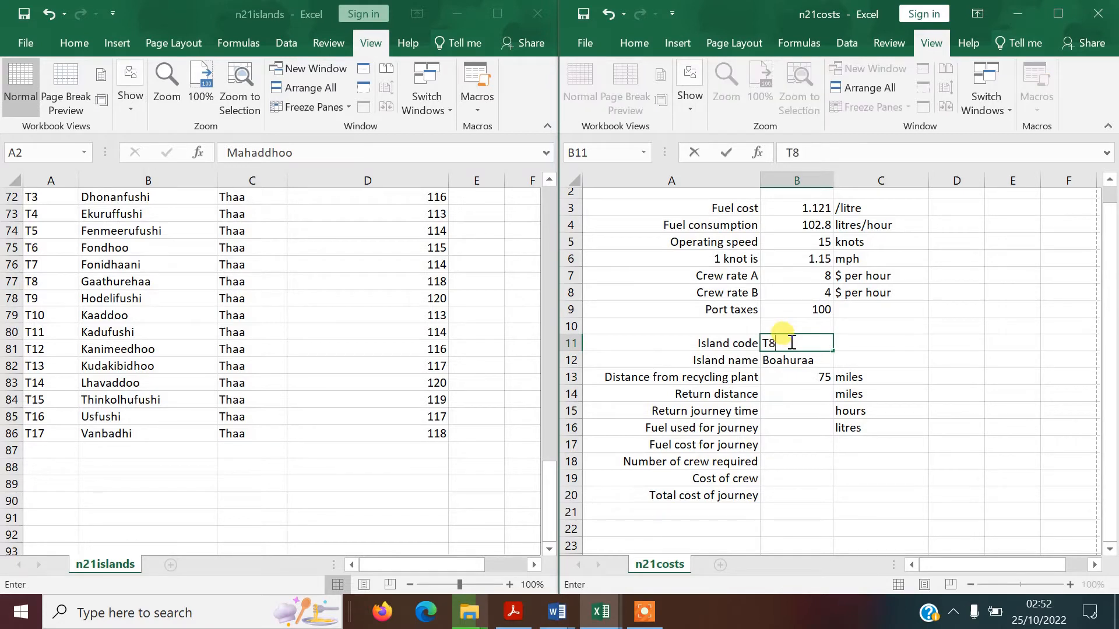
pyautogui.press('Return')
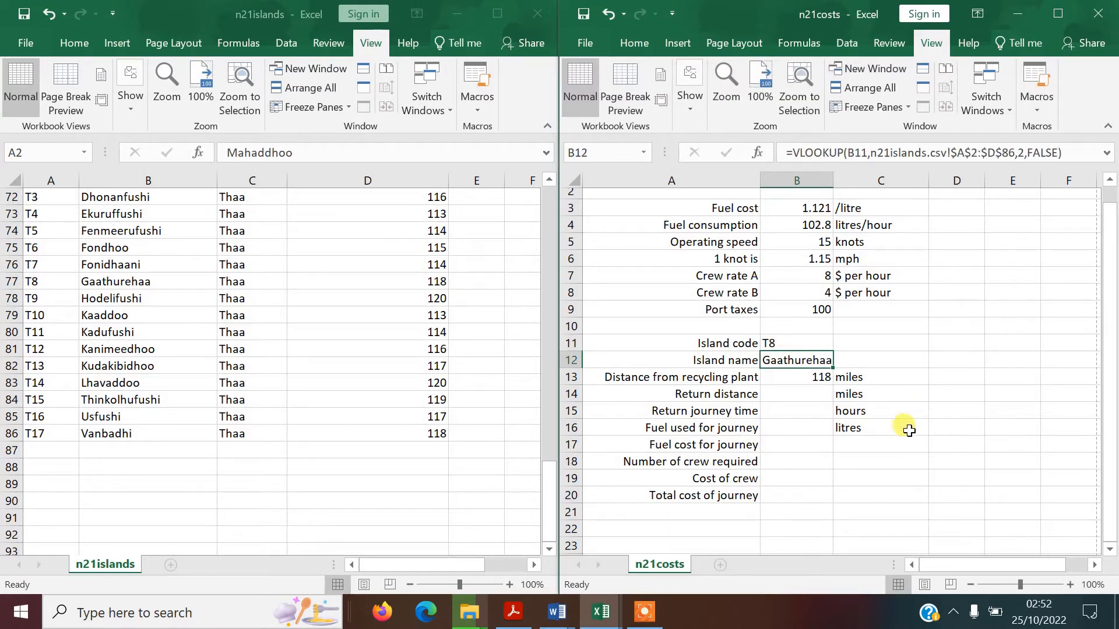
# - Enter island code M1 in cell B11 of n21costs to test the name and distance lookups again
pyautogui.click(785, 341)
pyautogui.write('M1')
pyautogui.click(821, 442)
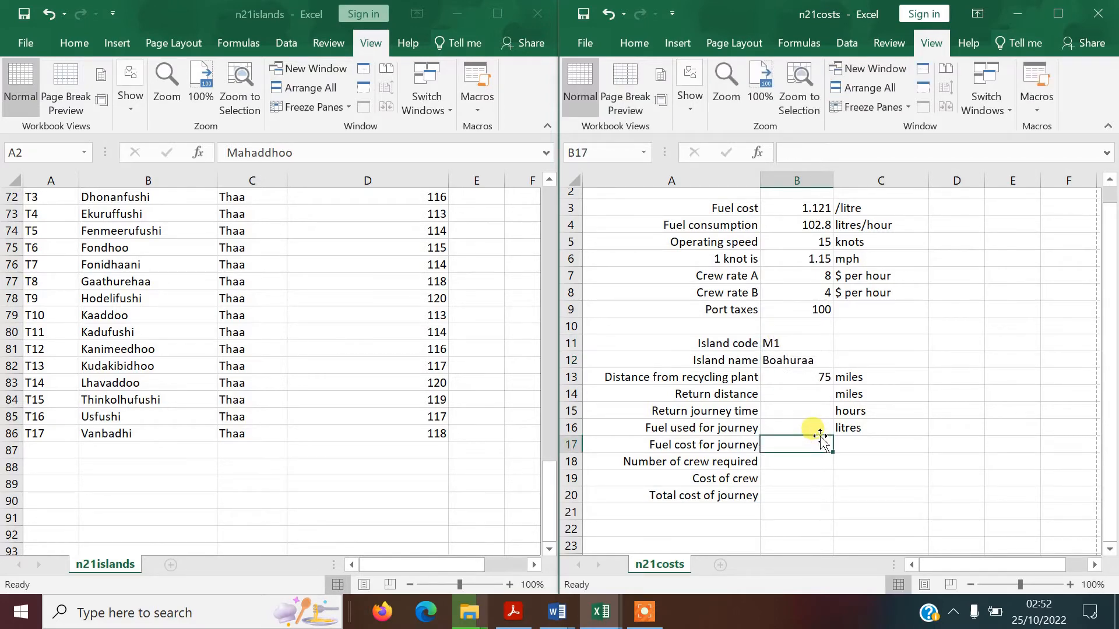
# - Switch to the exam paper in Acrobat Reader and highlight the word "formula" in question 6
pyautogui.click(513, 612)
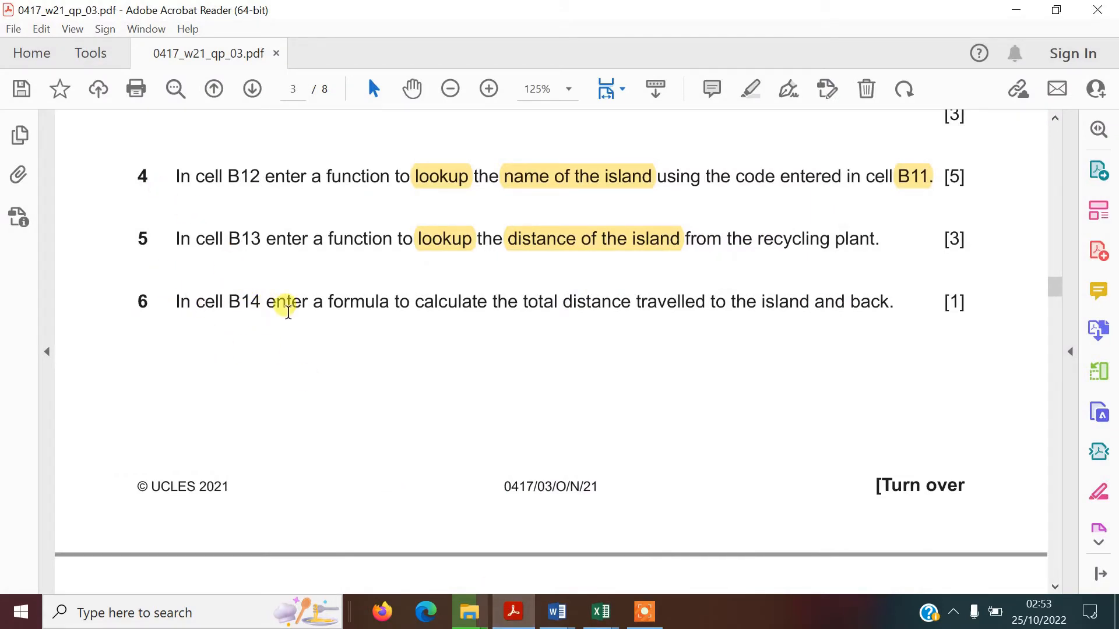
pyautogui.moveTo(326, 294); pyautogui.dragTo(389, 299)
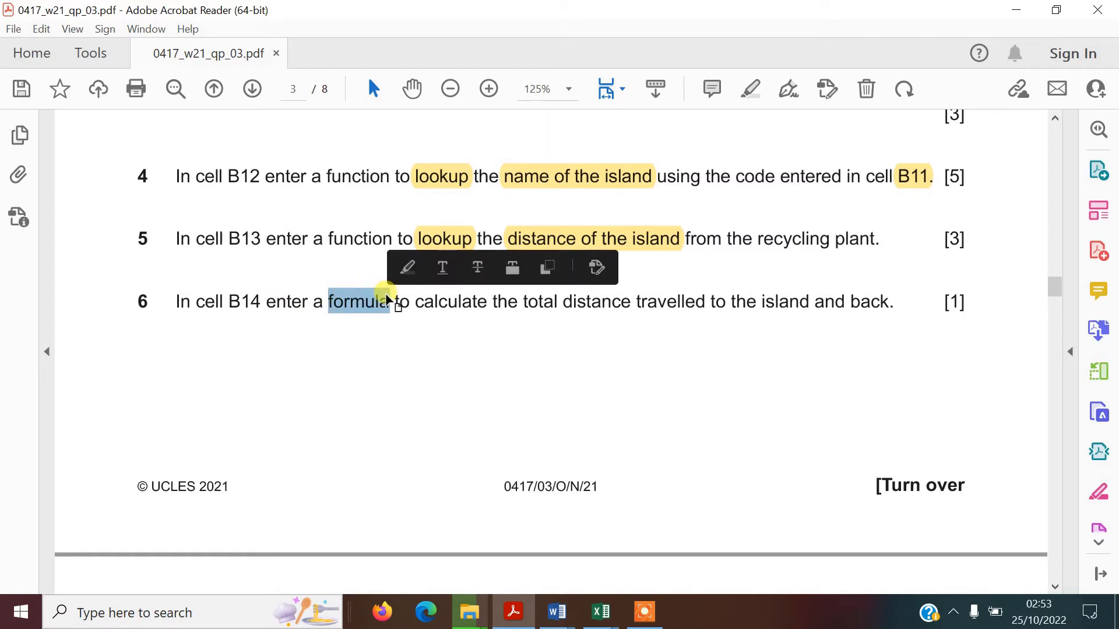
pyautogui.click(406, 268)
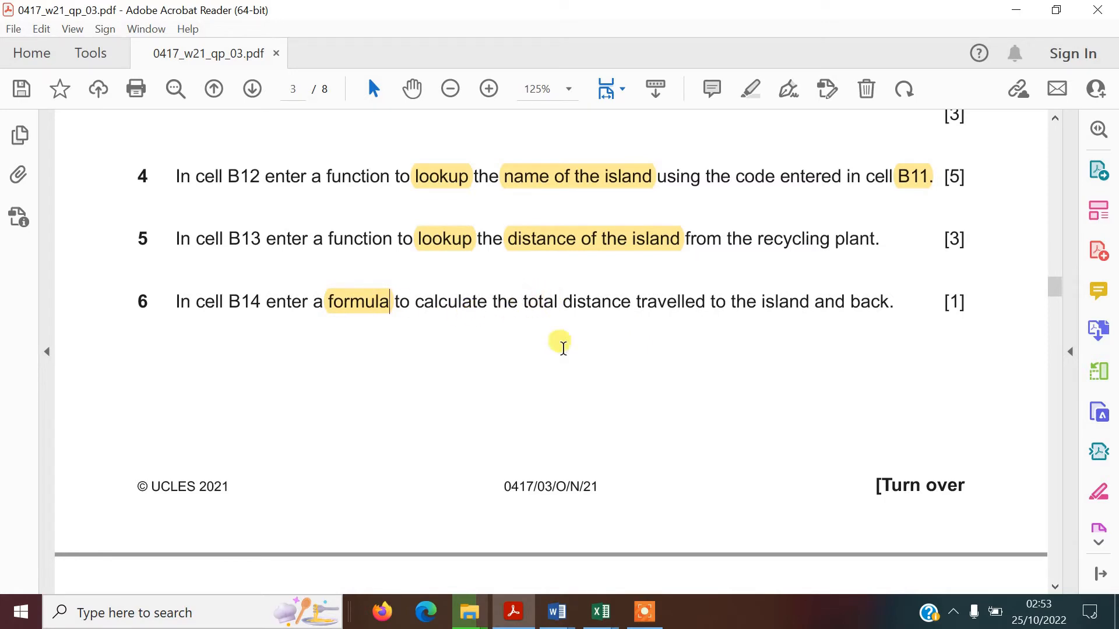
# - Switch back to the n21costs and n21islands workbooks in Excel and enter the return distance formula =B13*2 in cell B14 of n21costs
pyautogui.moveTo(603, 619)
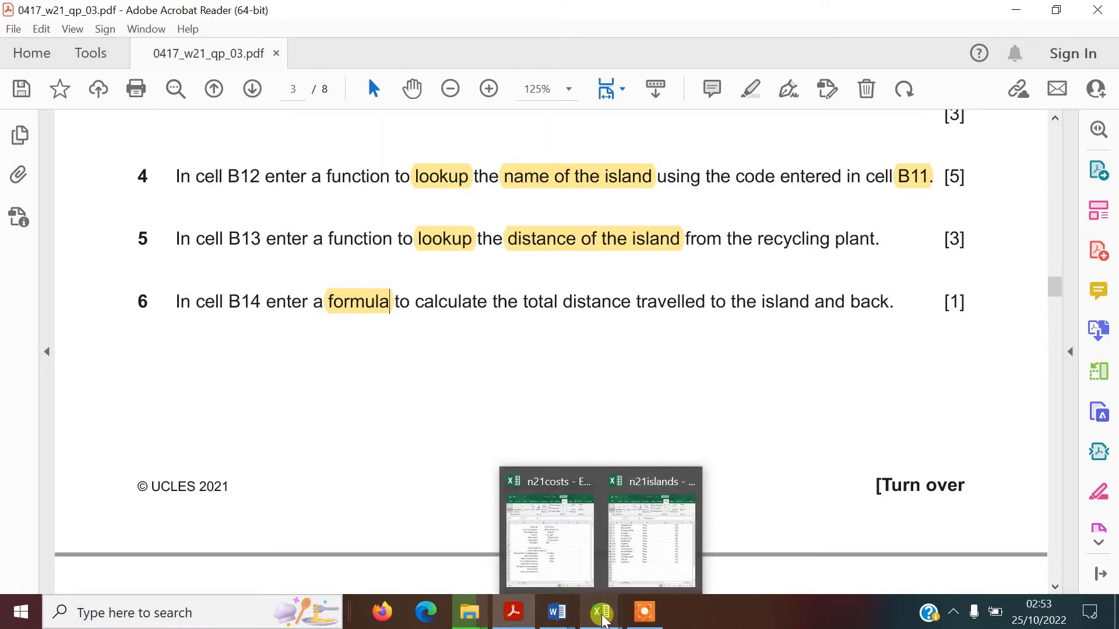
pyautogui.click(576, 575)
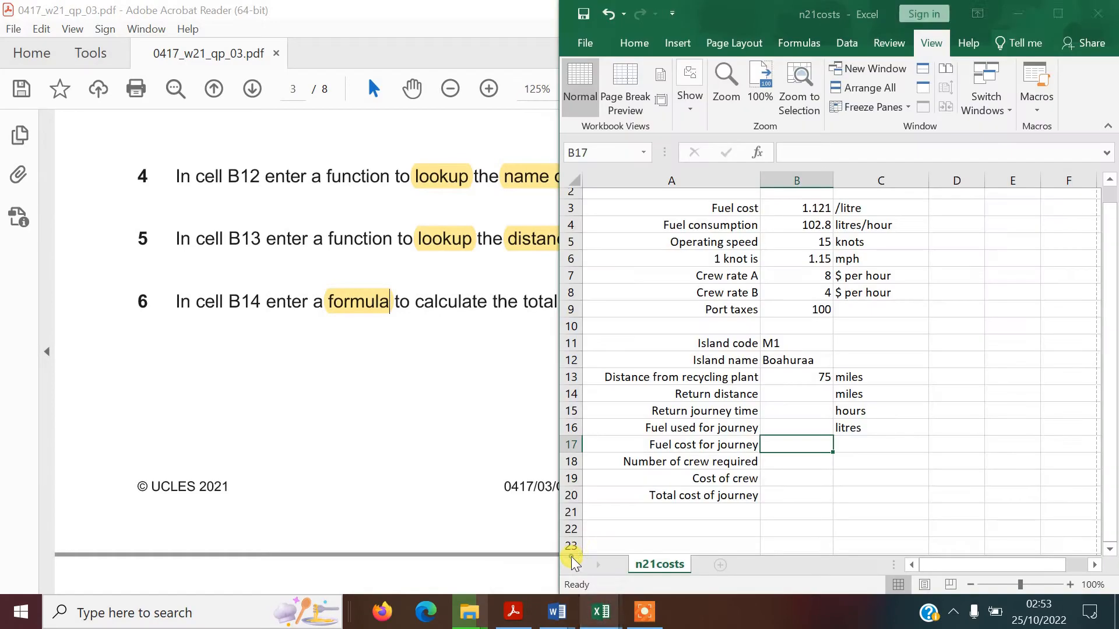
pyautogui.moveTo(601, 612)
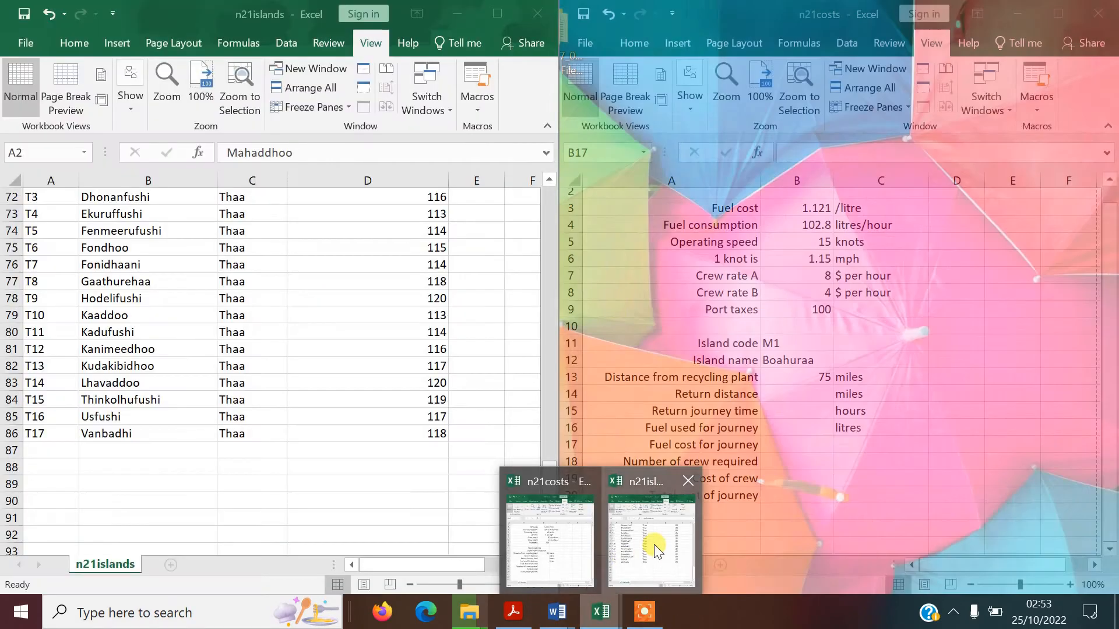
pyautogui.click(654, 544)
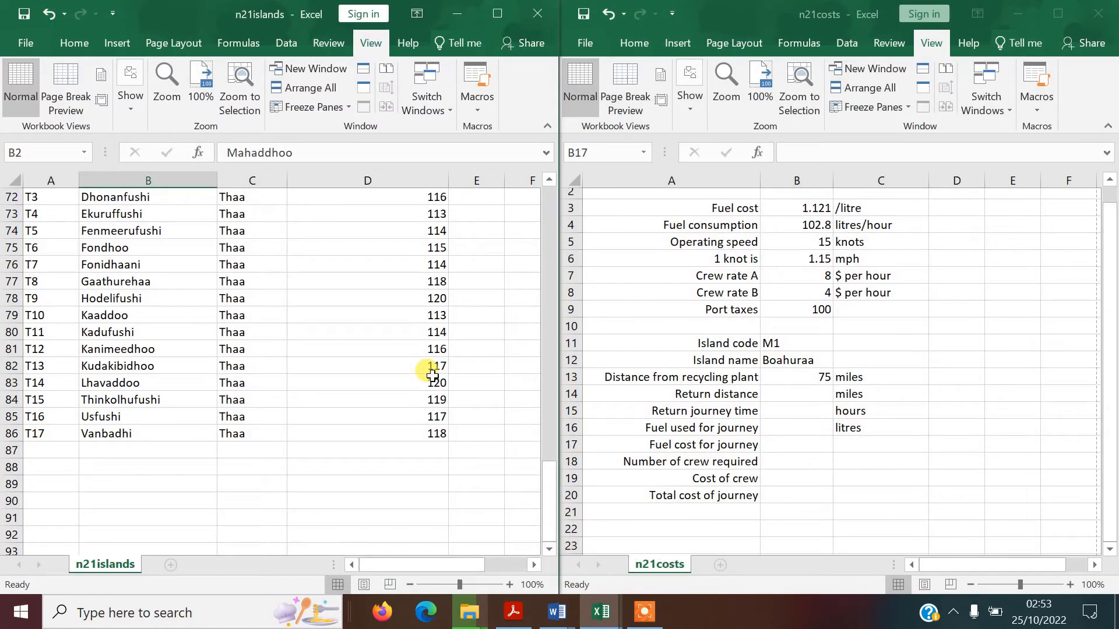
pyautogui.click(779, 395)
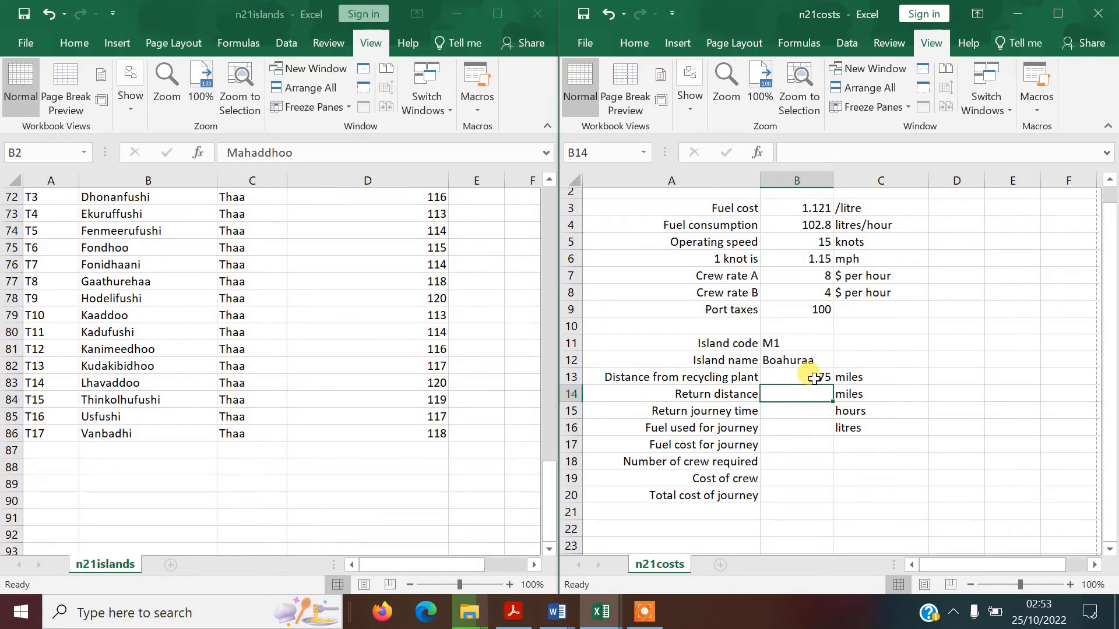
pyautogui.click(814, 379)
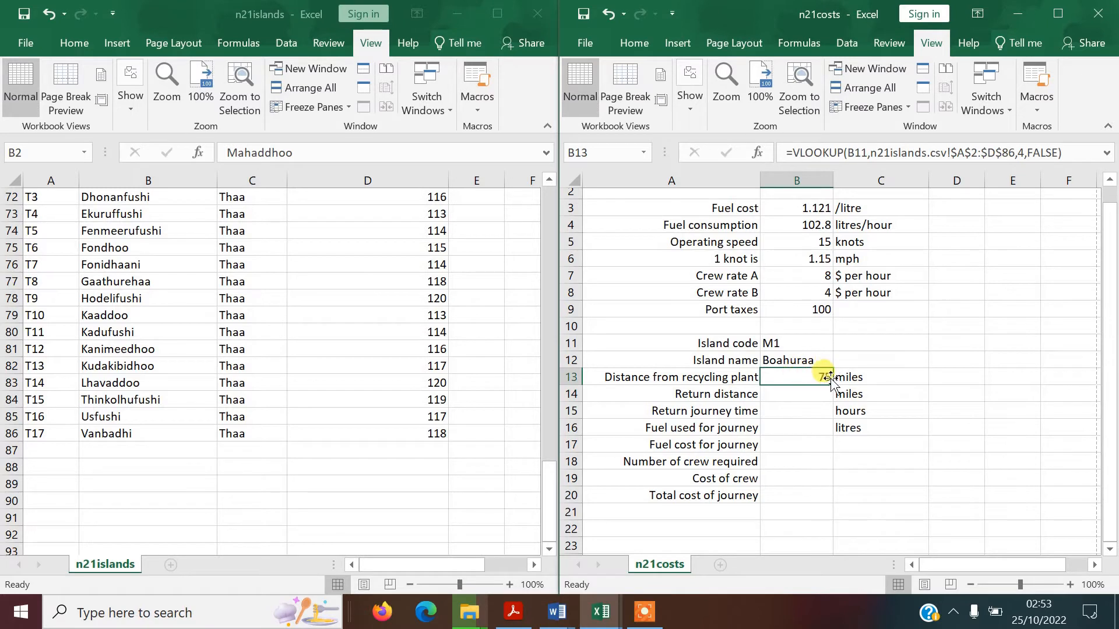
pyautogui.click(801, 389)
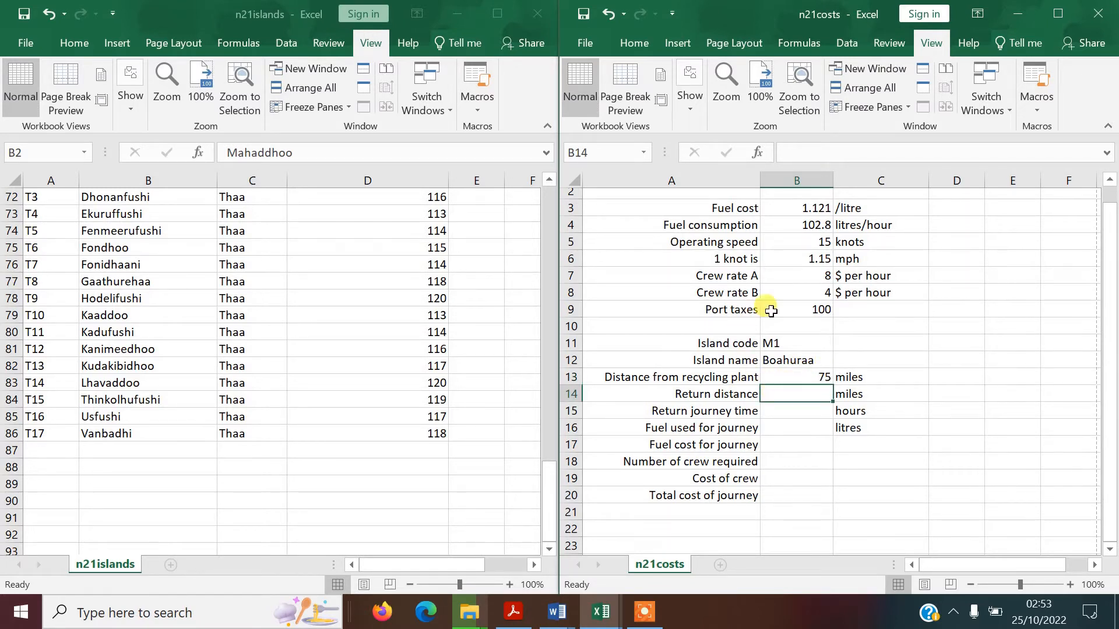
pyautogui.write('=')
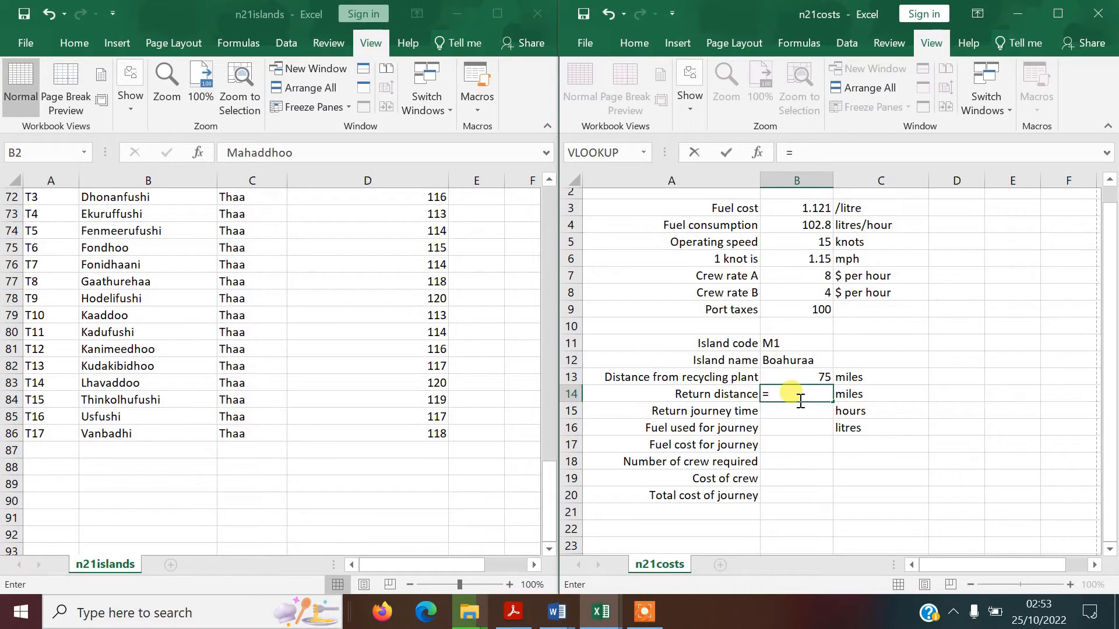
pyautogui.click(803, 380)
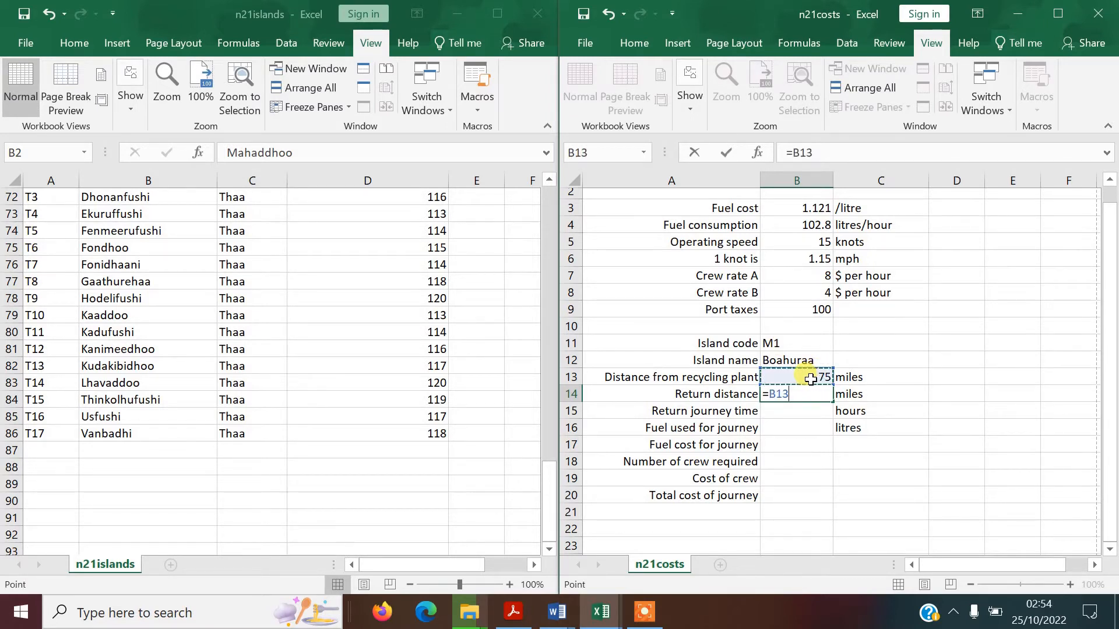
pyautogui.write('*2')
pyautogui.press('Return')
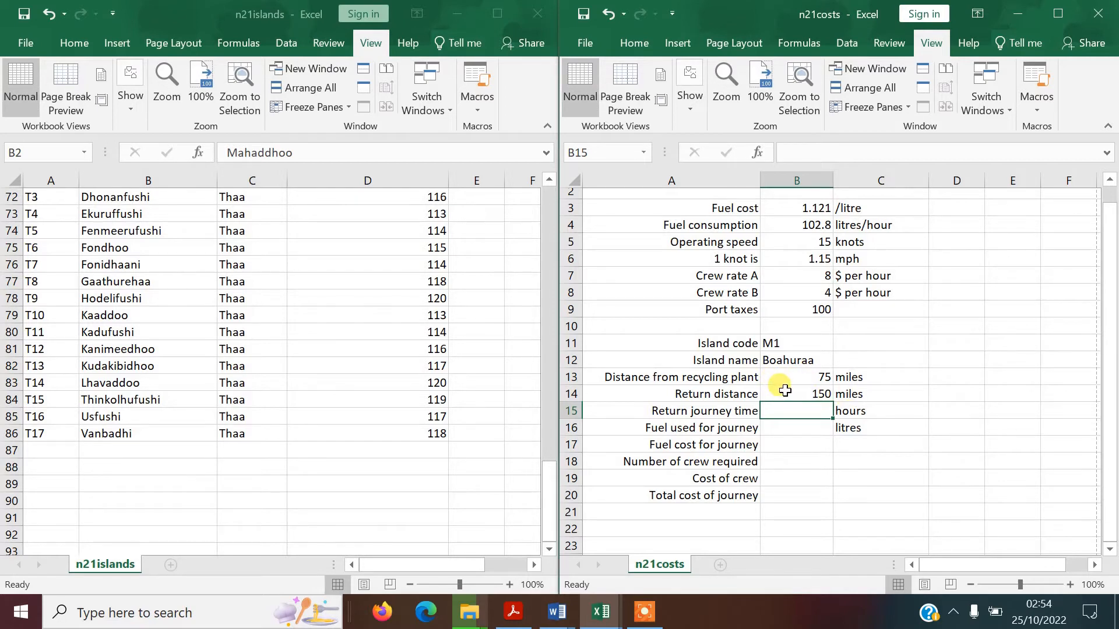
# - Switch to the exam paper in Acrobat Reader and highlight "Round this time up" in question 7, checking the return journey time calculation
pyautogui.click(518, 622)
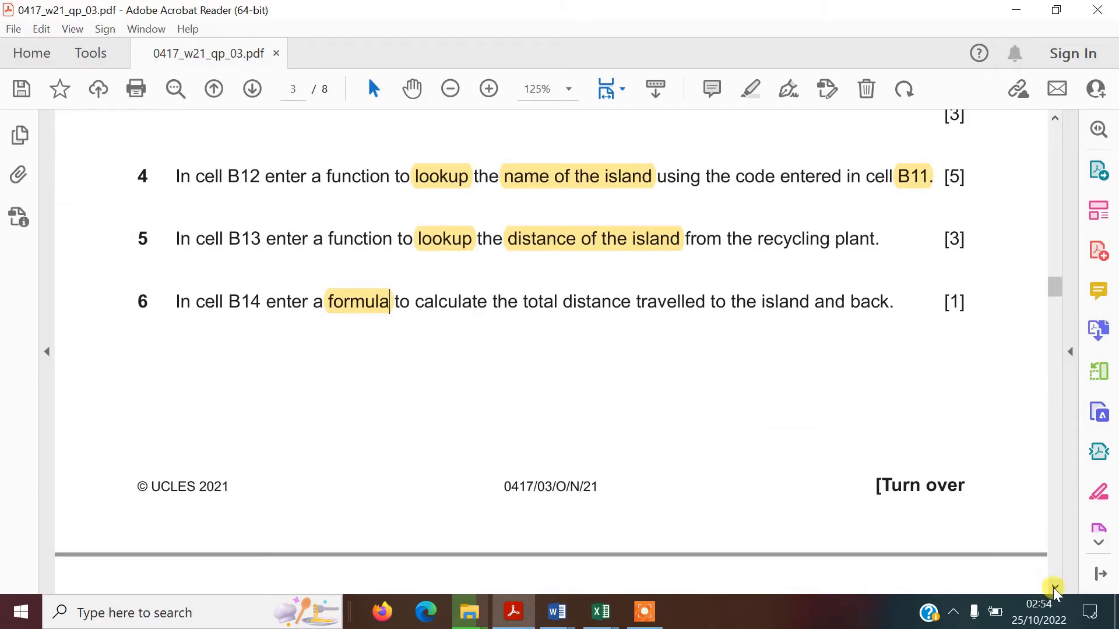
pyautogui.scroll(-5, 1055, 589)
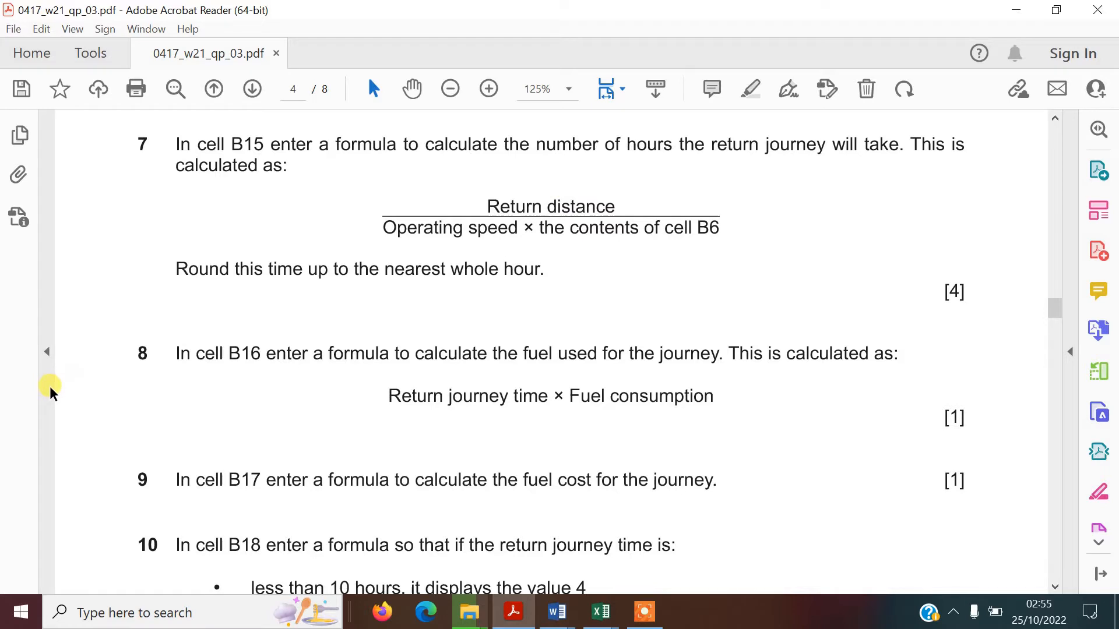
pyautogui.moveTo(177, 268); pyautogui.dragTo(317, 288)
pyautogui.click(338, 234)
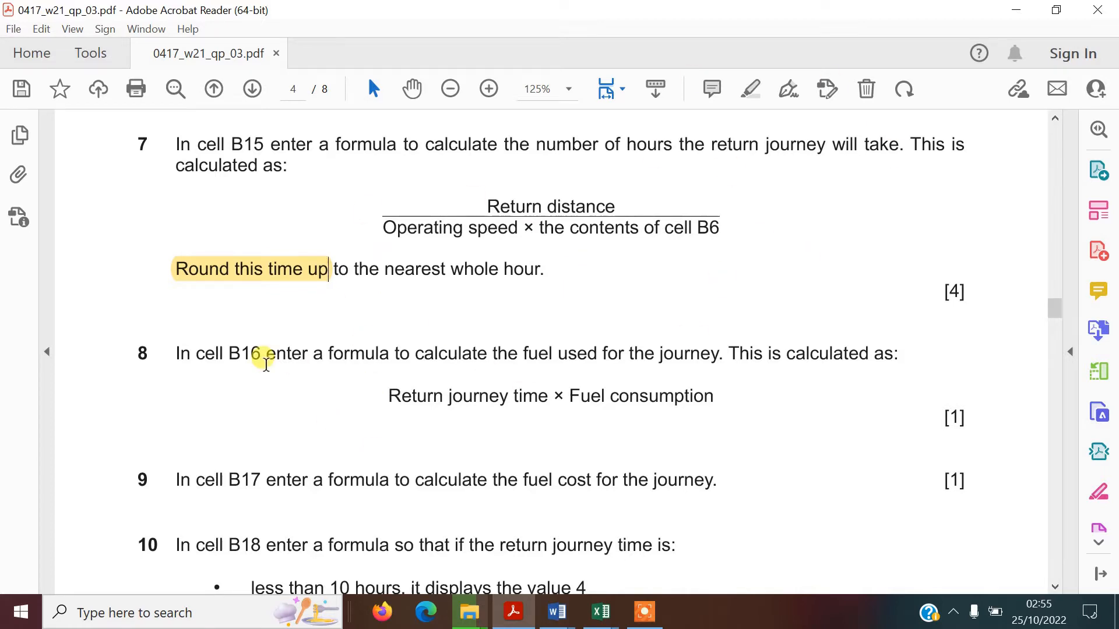
pyautogui.moveTo(480, 191); pyautogui.dragTo(717, 217)
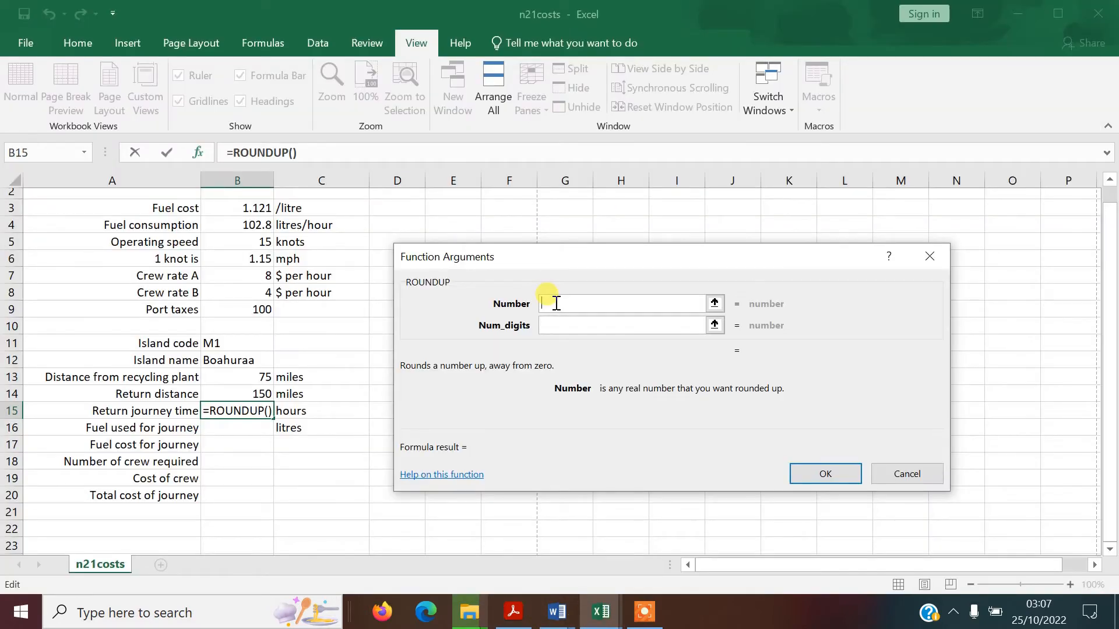
# - Set the number argument of the ROUNDUP function in cell B15 to B14/(B5*B6)
pyautogui.click(243, 393)
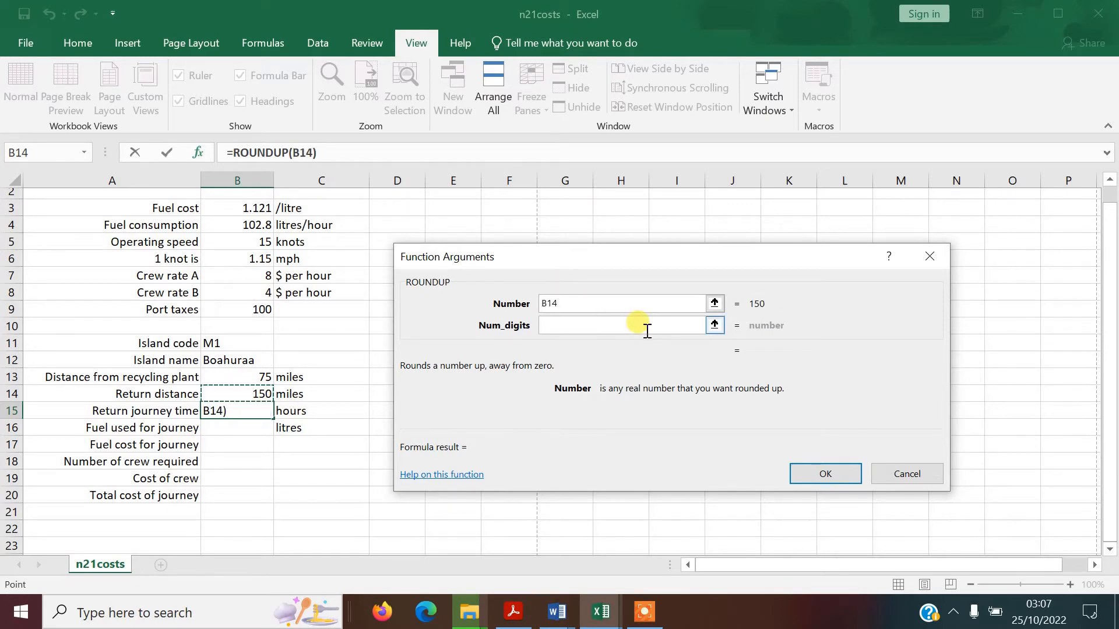
pyautogui.write('/(')
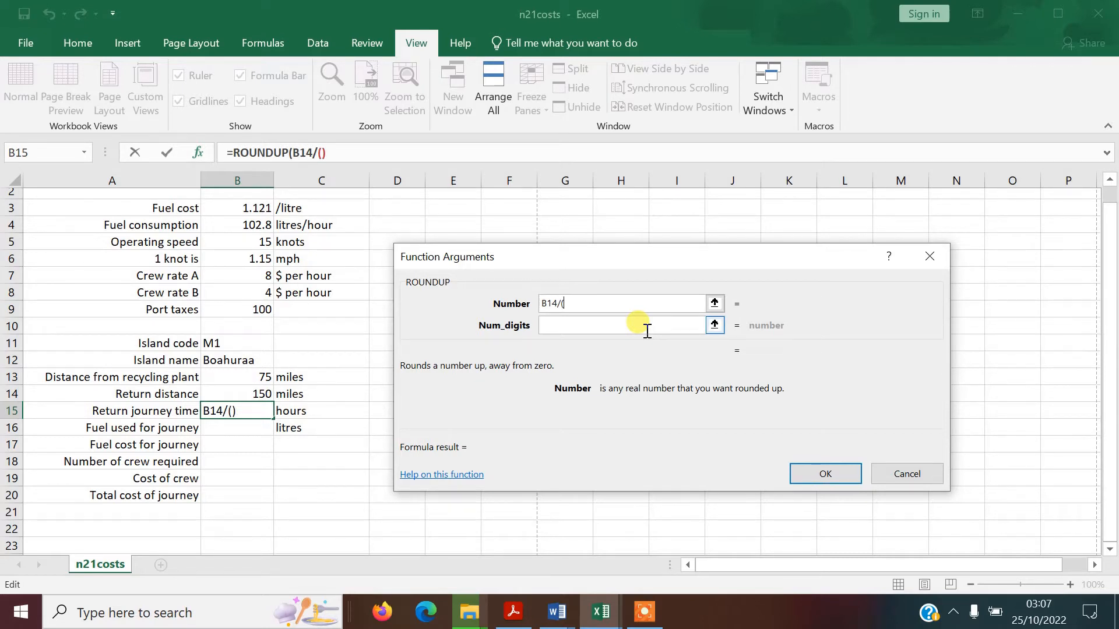
pyautogui.click(238, 243)
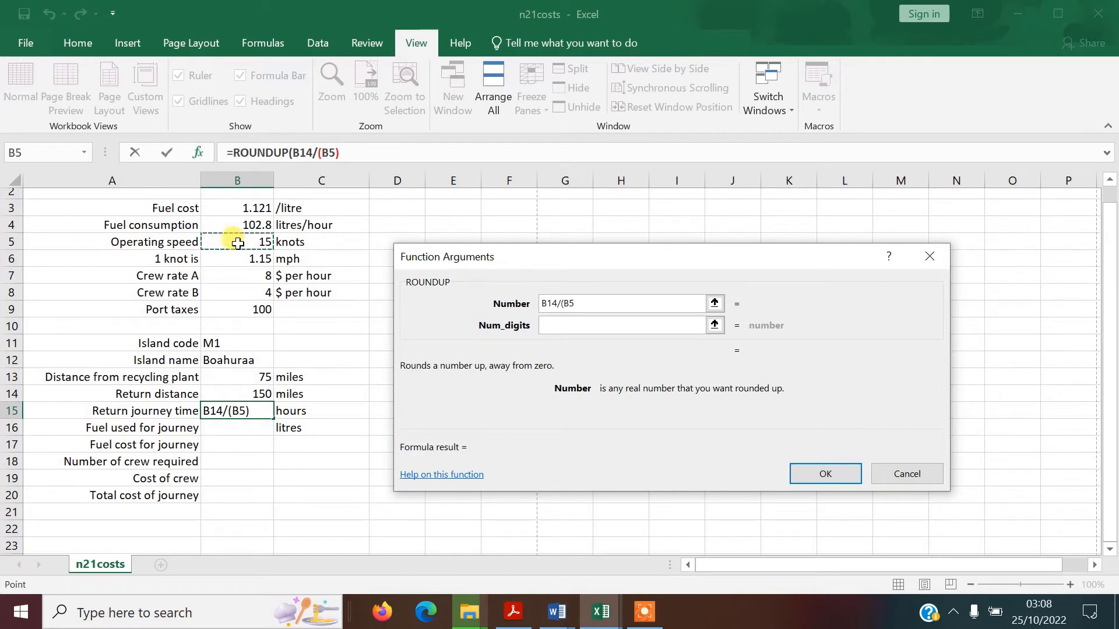
pyautogui.write('*')
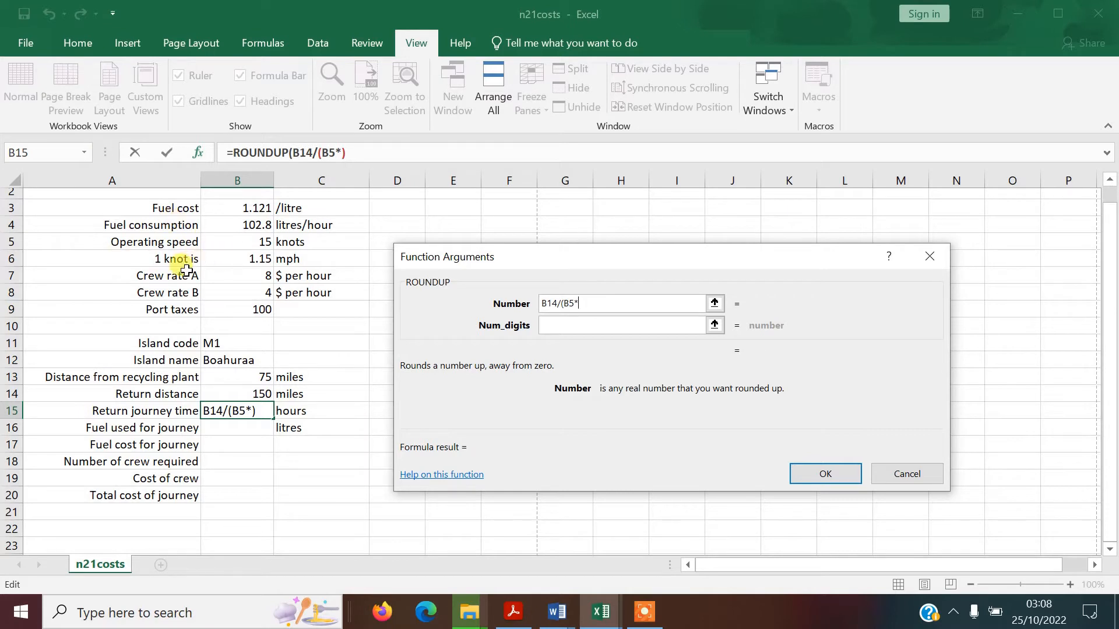
pyautogui.click(248, 259)
pyautogui.write(')')
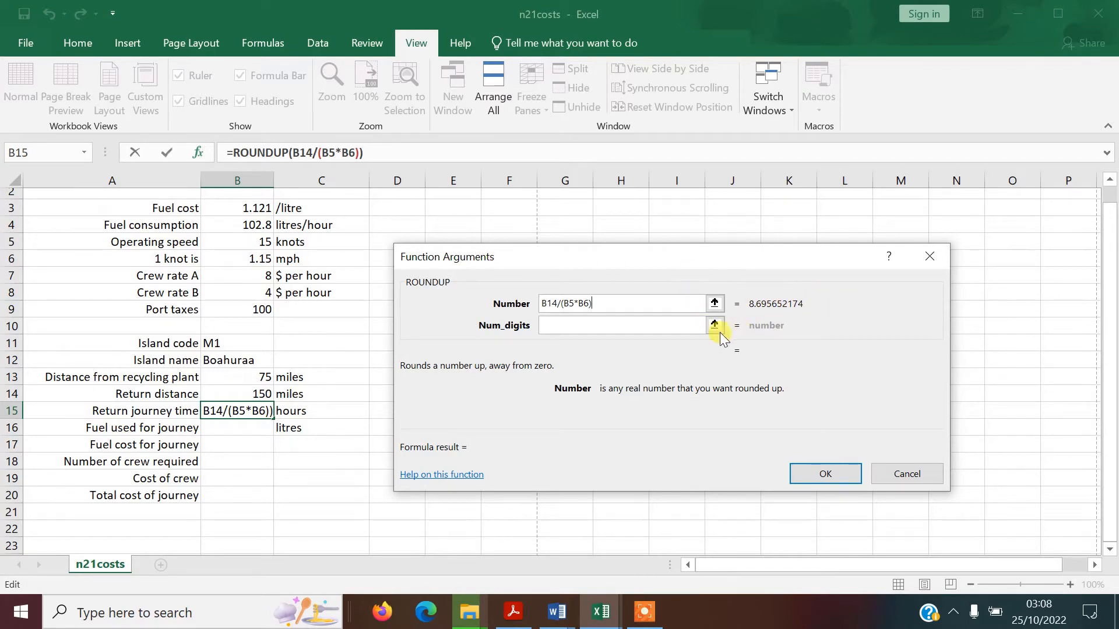
# - Set the ROUNDUP number of digits to 0 and complete the return journey time function in B15
pyautogui.click(672, 331)
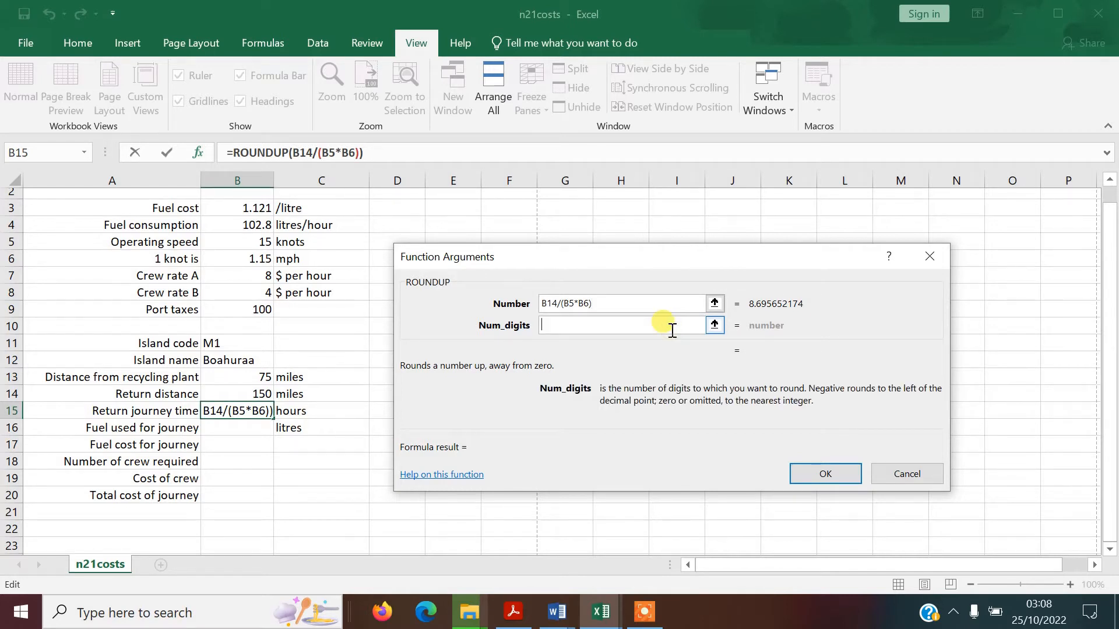
pyautogui.write('0')
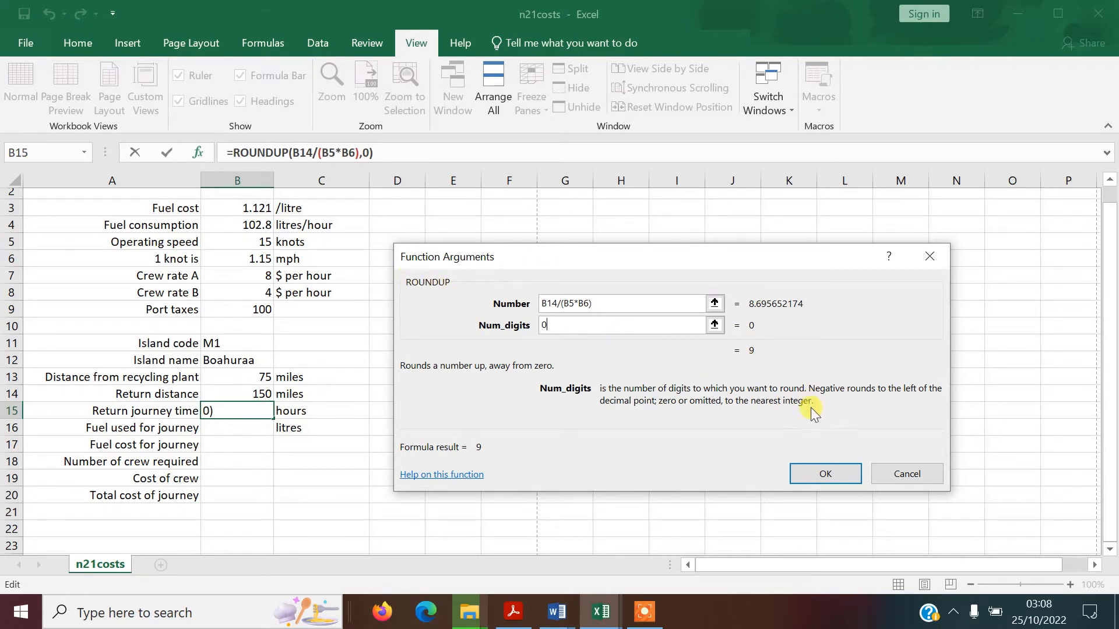
pyautogui.click(821, 474)
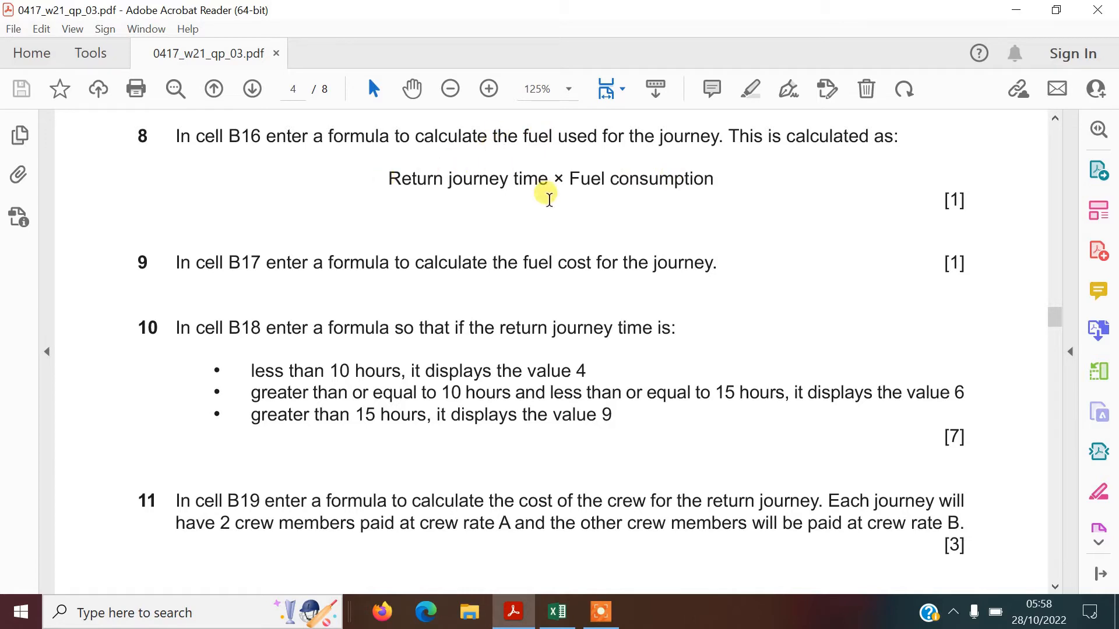
# - Switch from the exam paper to the costs workbook in Excel and enter the fuel used formula =B15*B4 in cell B16
pyautogui.click(558, 621)
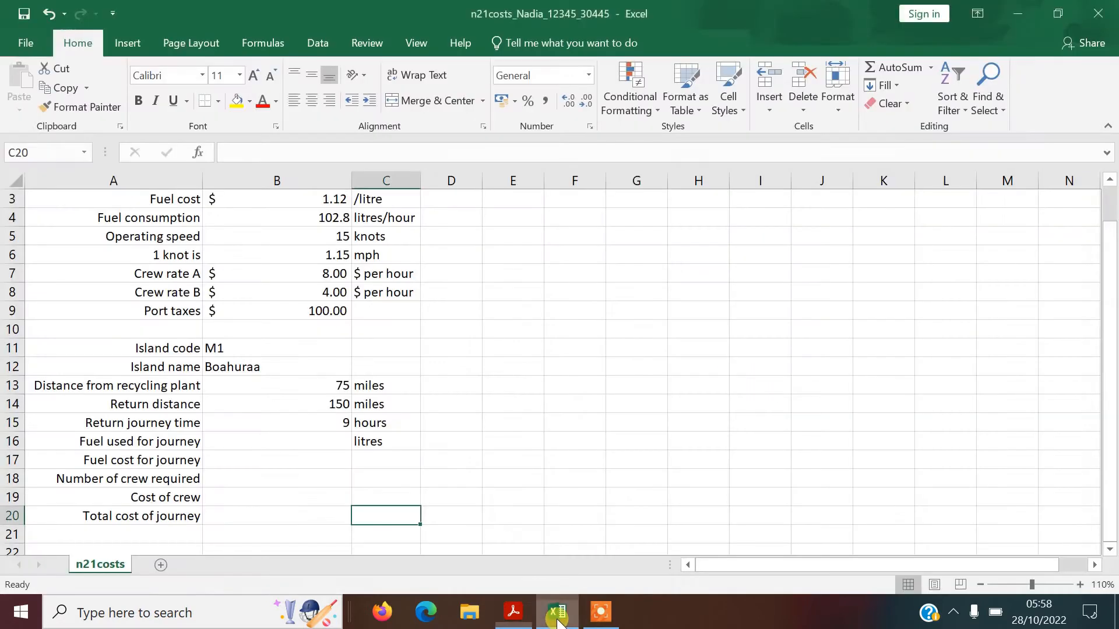
pyautogui.click(281, 423)
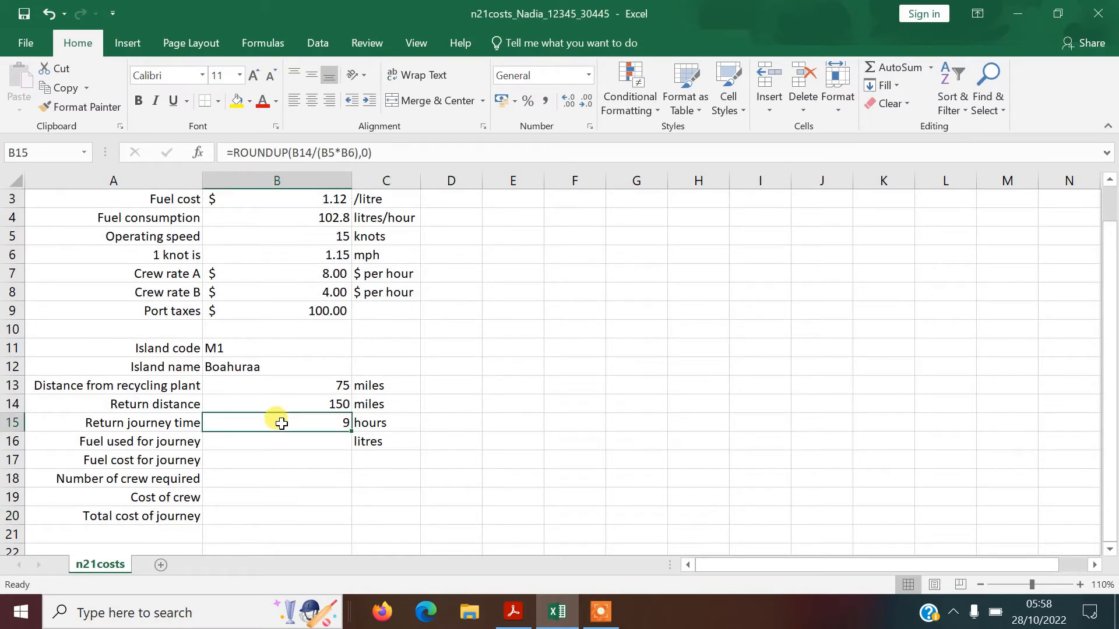
pyautogui.click(281, 440)
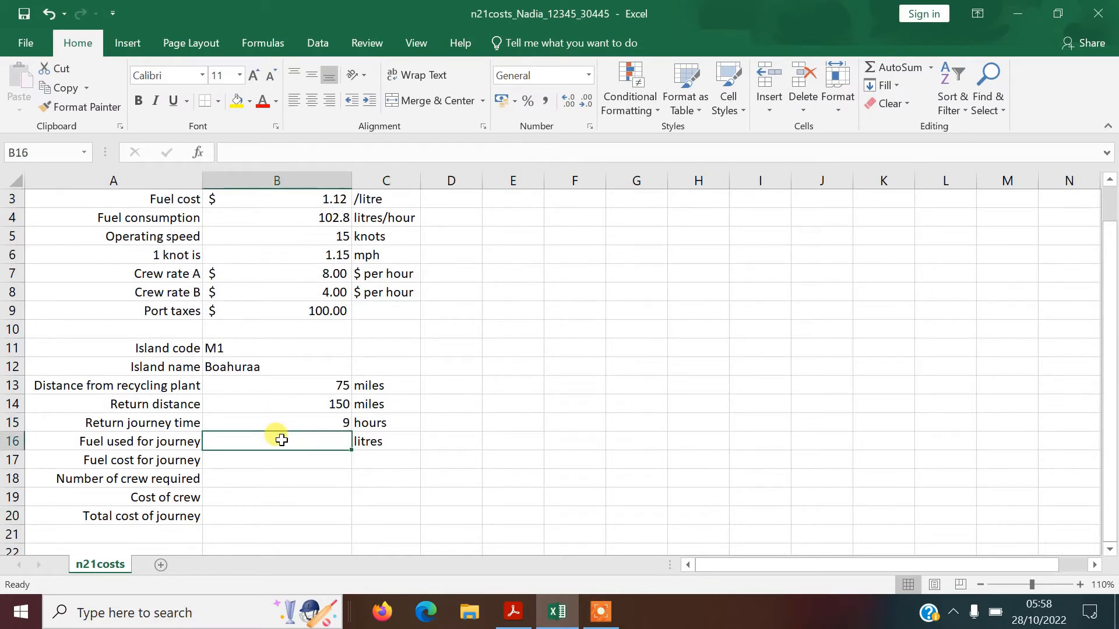
pyautogui.write('=')
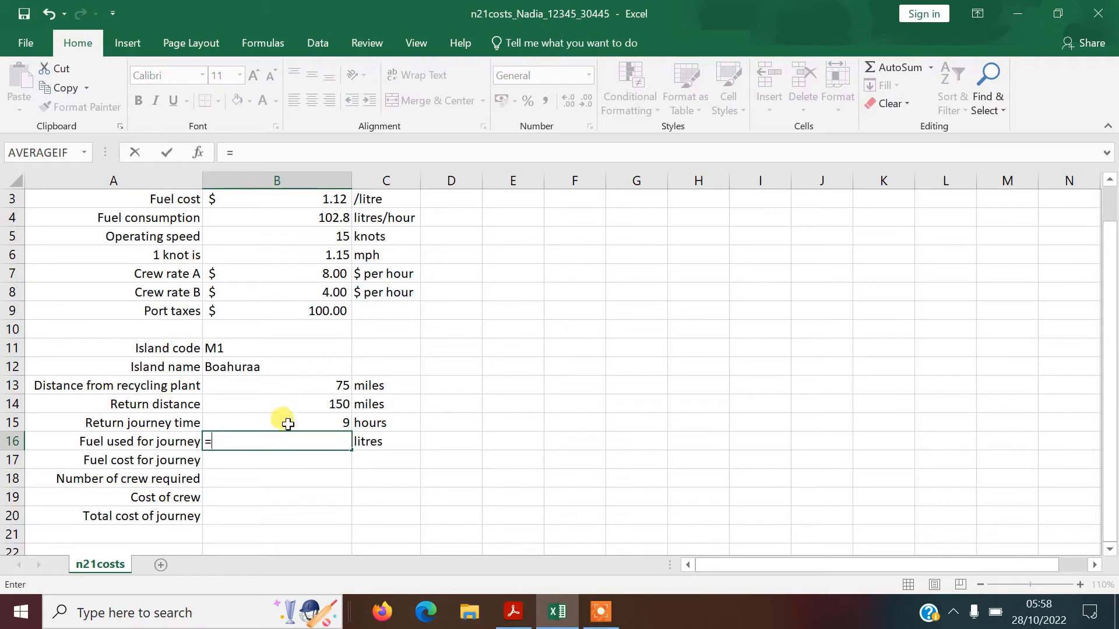
pyautogui.click(288, 425)
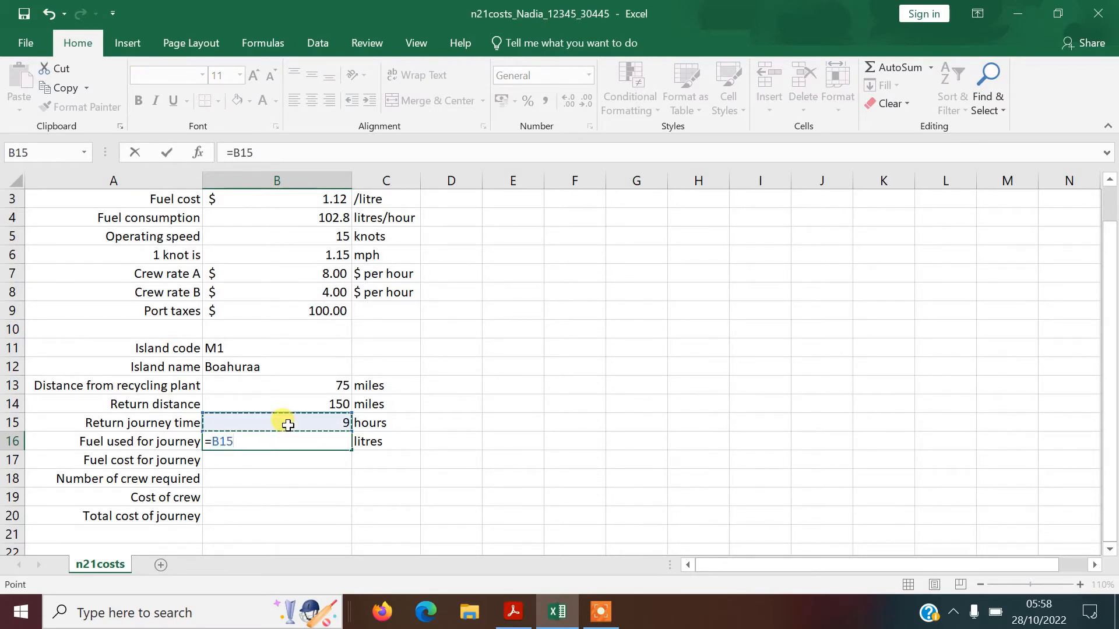
pyautogui.write('*')
pyautogui.click(254, 215)
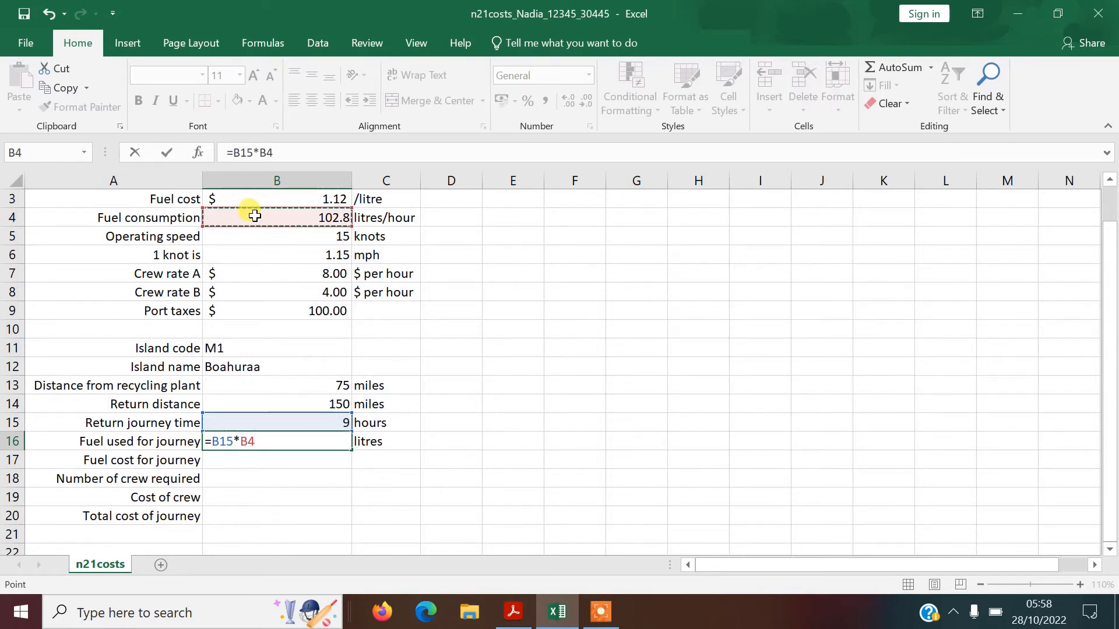
pyautogui.press('Return')
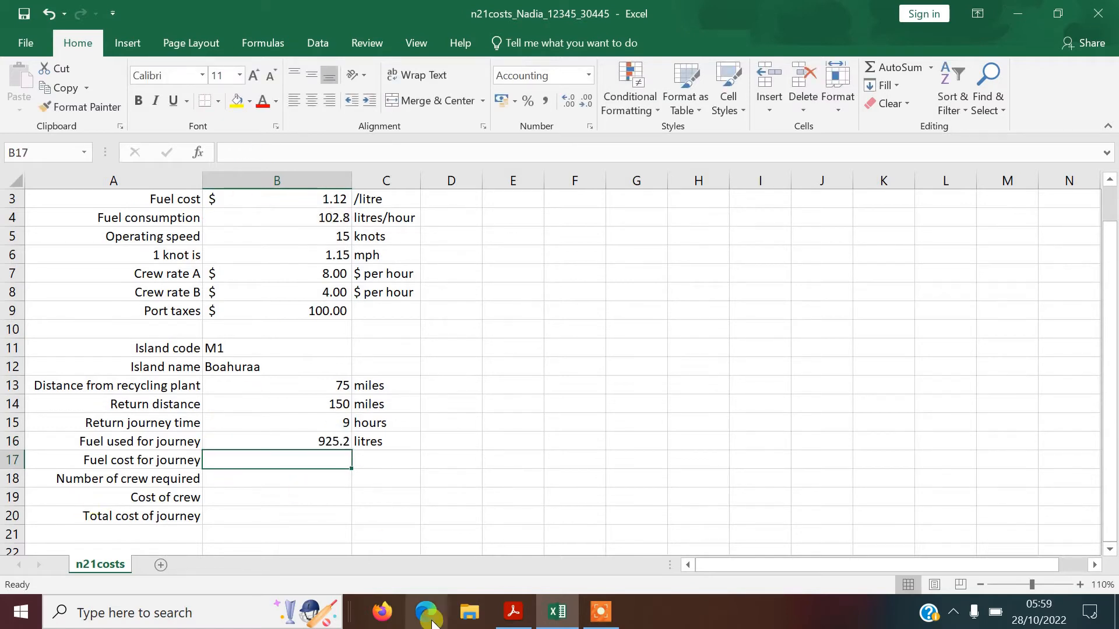
# - Check question 9 in the exam paper in Acrobat Reader, then enter the fuel cost formula =B16*B3 in cell B17 in Excel
pyautogui.moveTo(511, 618)
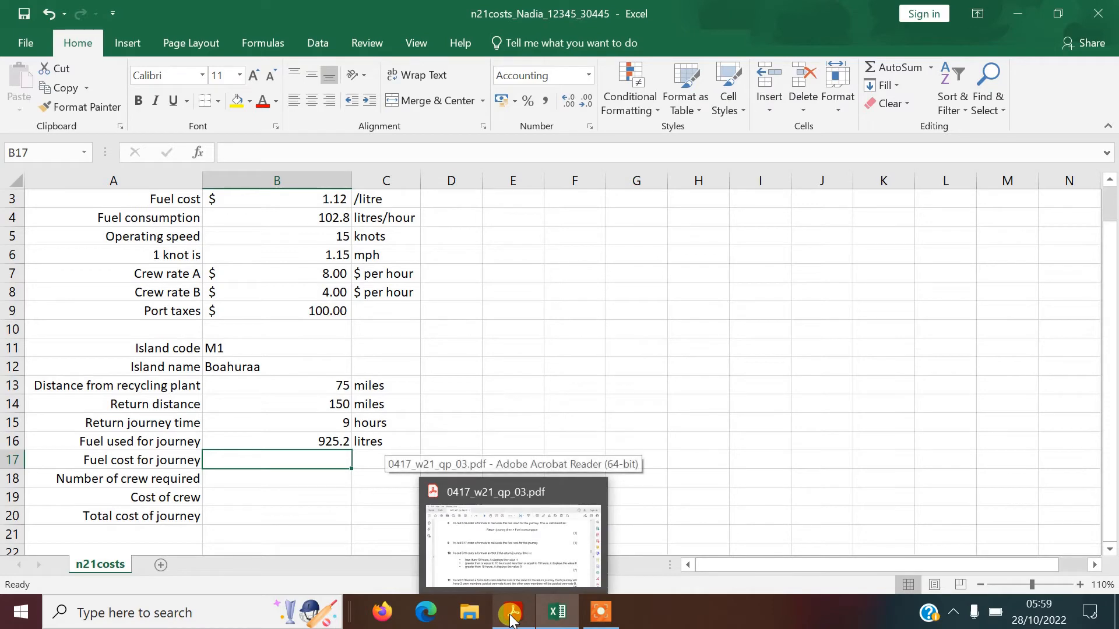
pyautogui.click(511, 617)
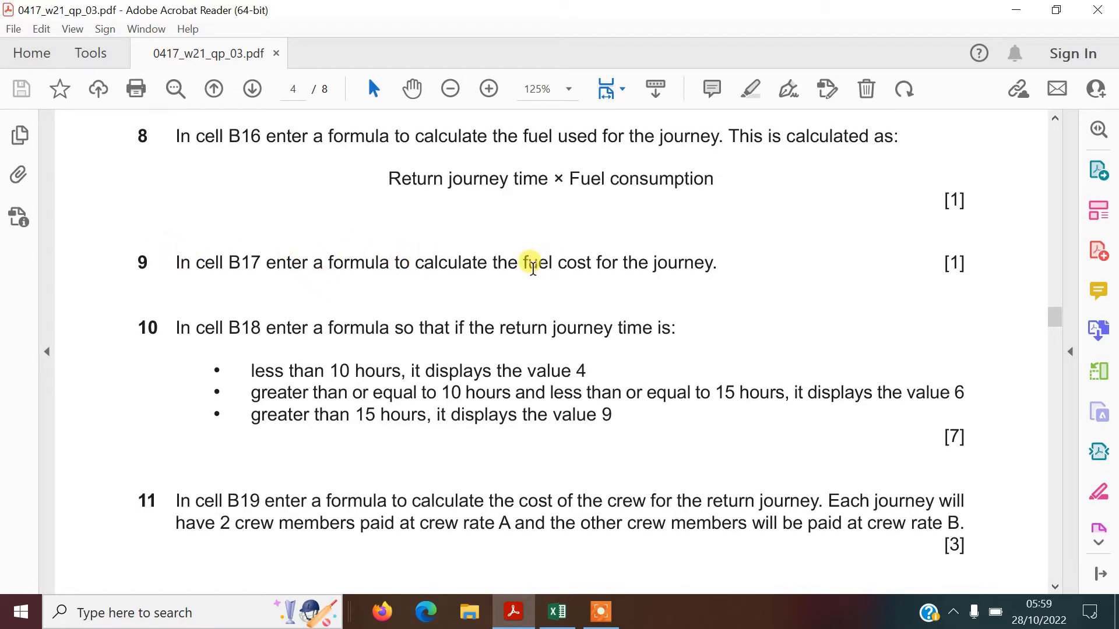
pyautogui.click(557, 617)
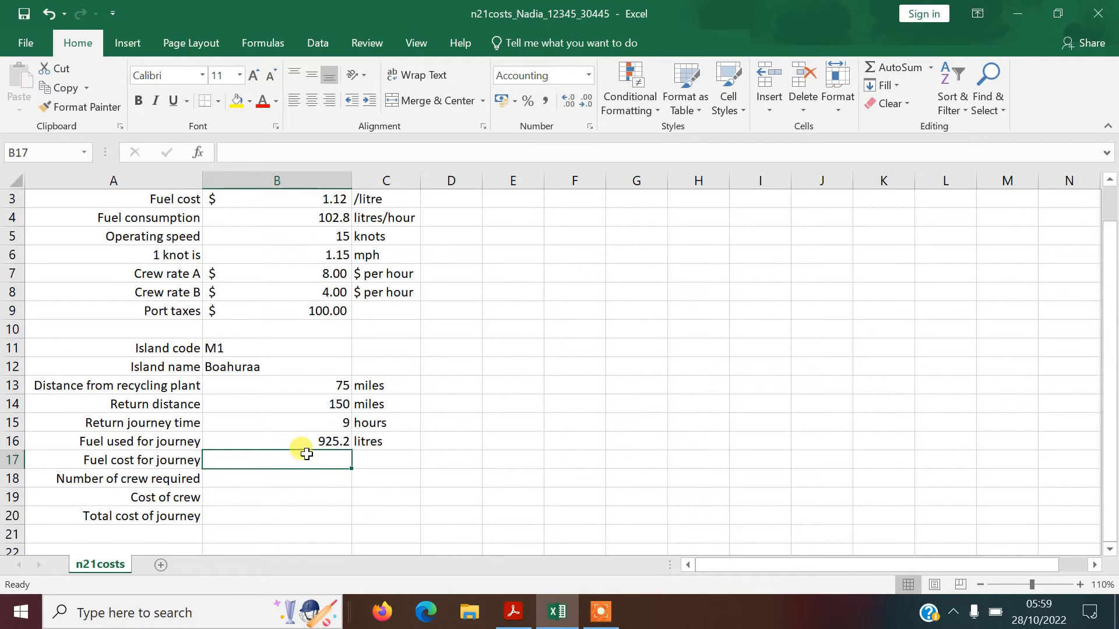
pyautogui.write('=')
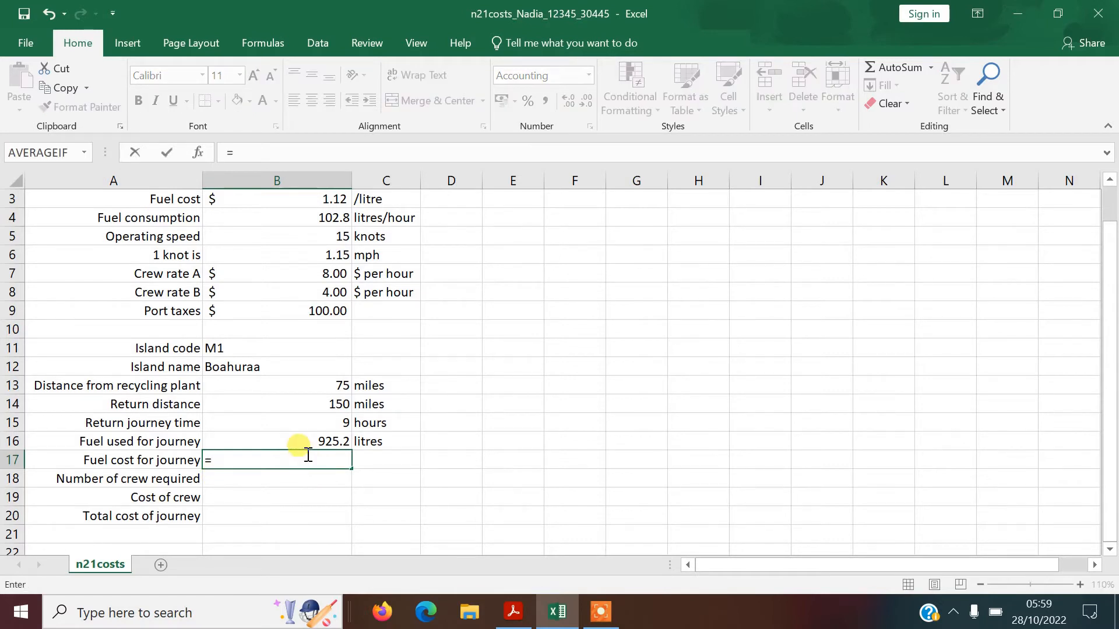
pyautogui.click(280, 438)
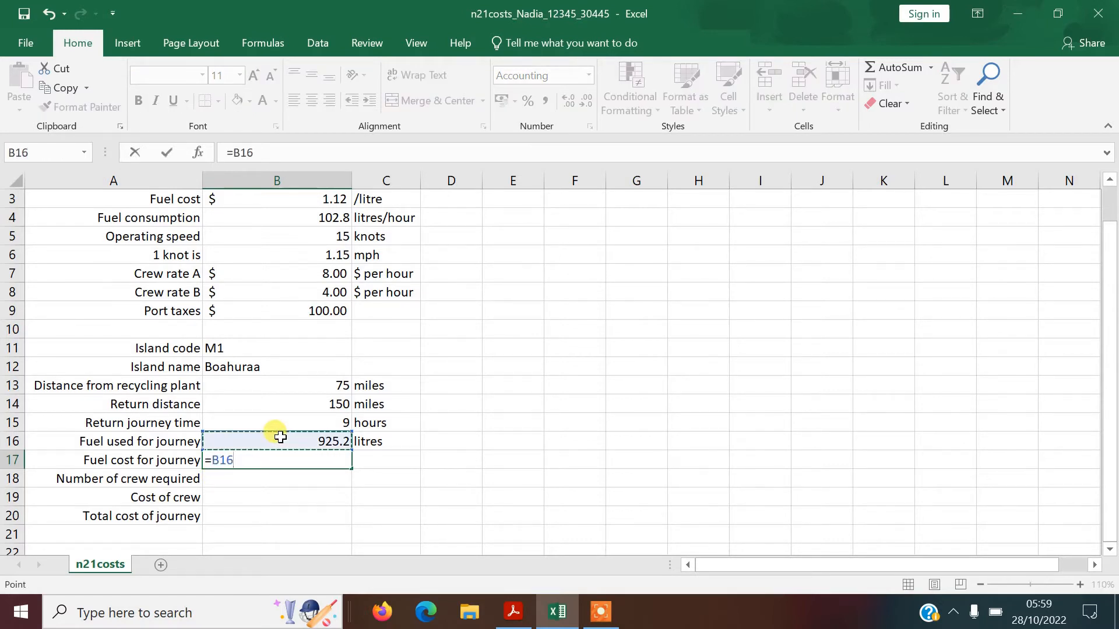
pyautogui.write('*')
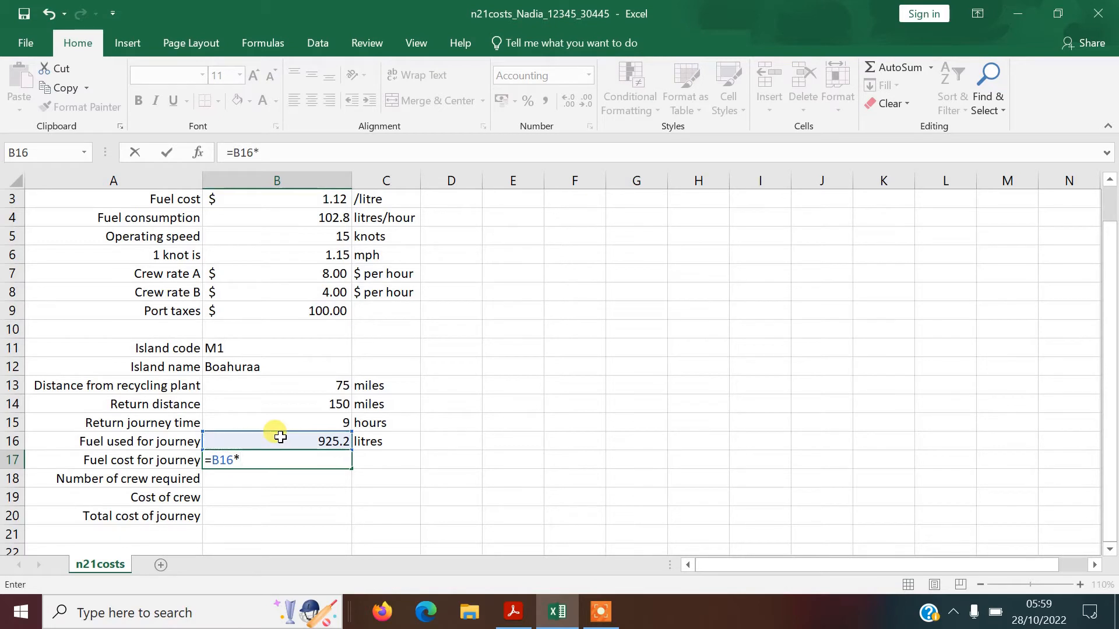
pyautogui.click(272, 201)
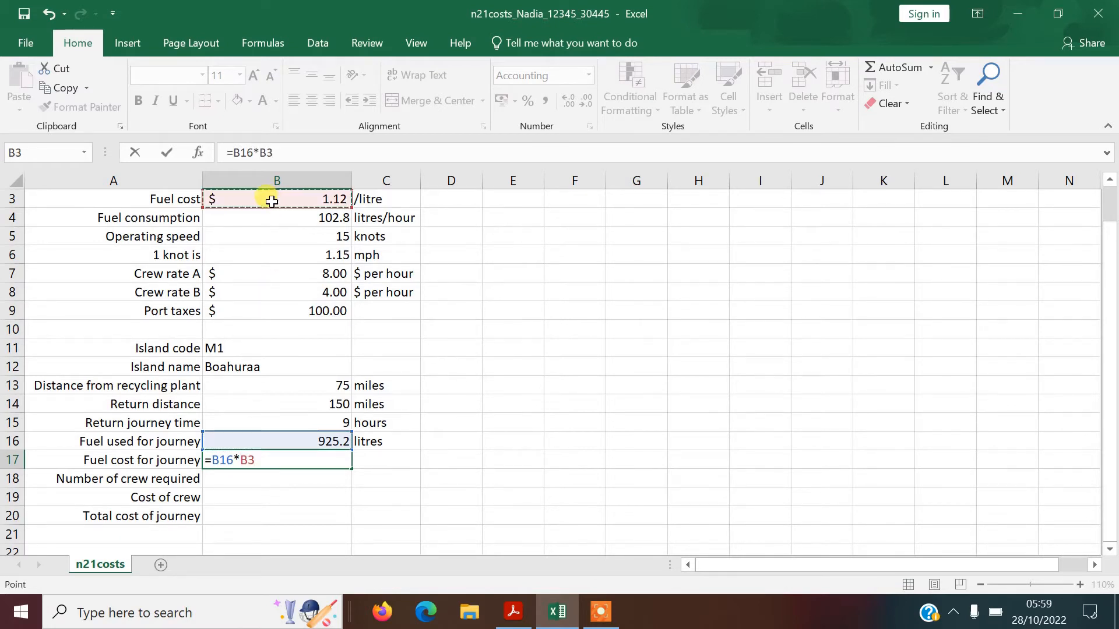
pyautogui.press('Return')
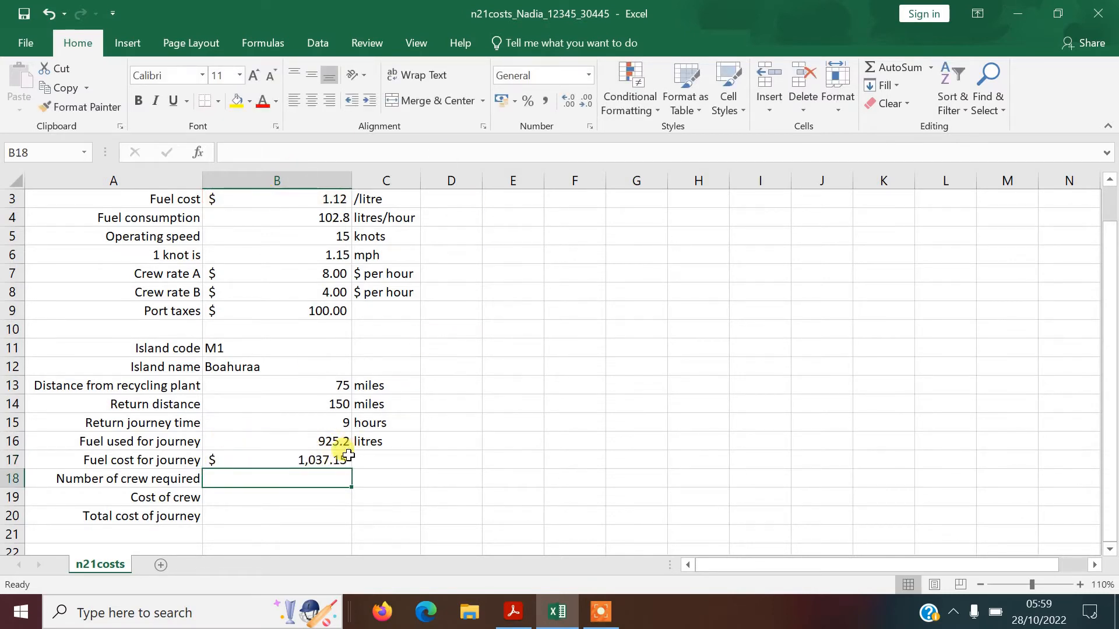
# - Highlight "if" and "return journey time" in question 10 of the exam paper in Acrobat Reader, checking the matching cell B15 in Excel
pyautogui.click(512, 617)
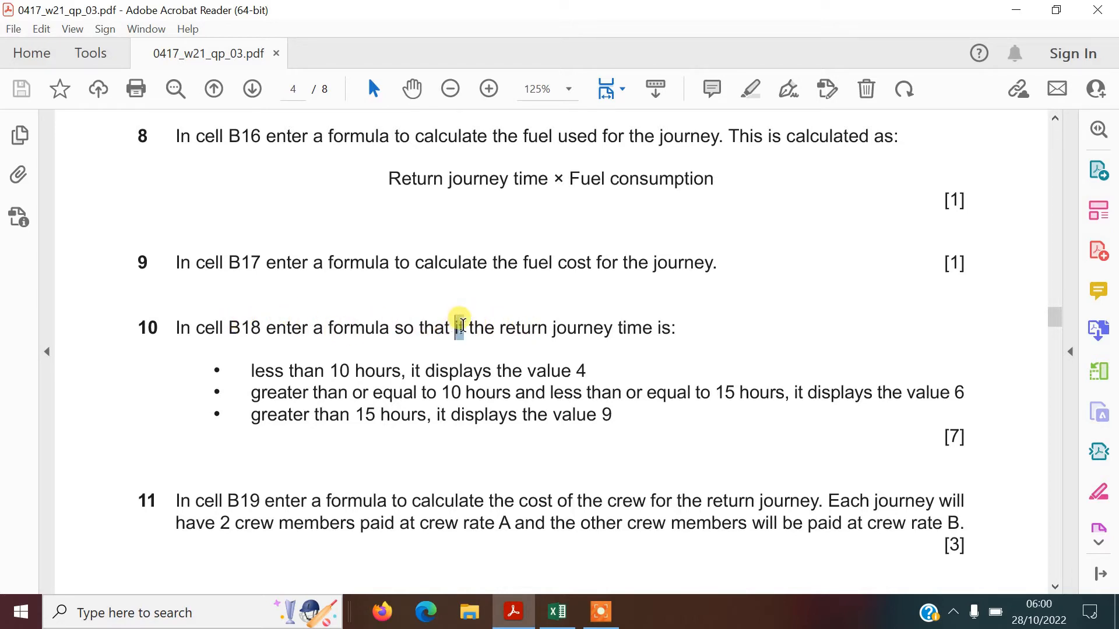
pyautogui.moveTo(457, 324); pyautogui.dragTo(470, 330)
pyautogui.click(484, 293)
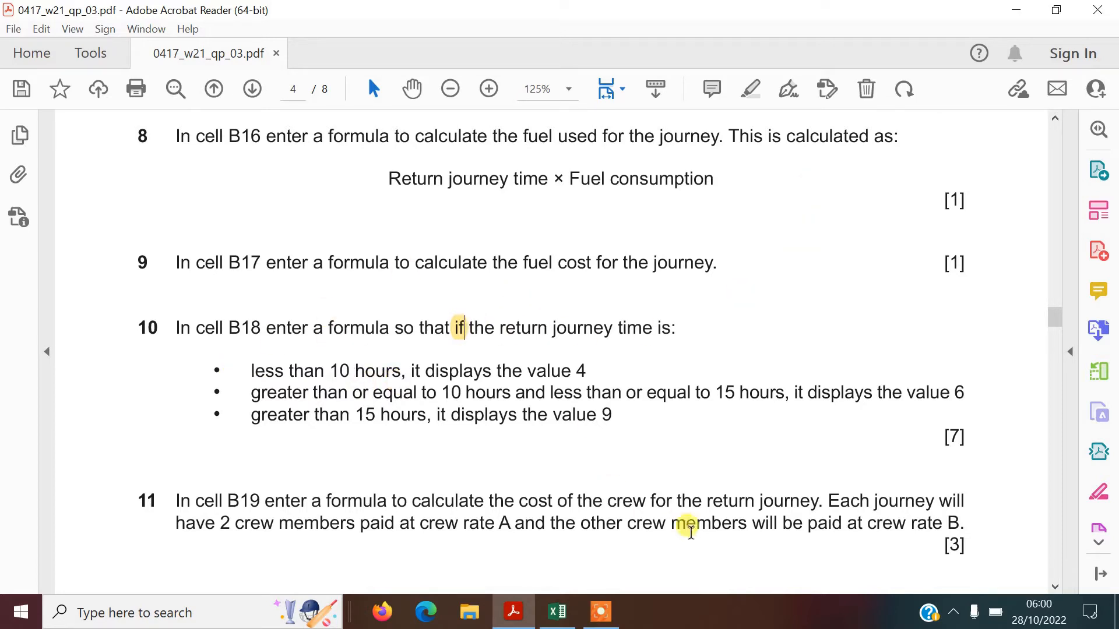
pyautogui.click(559, 617)
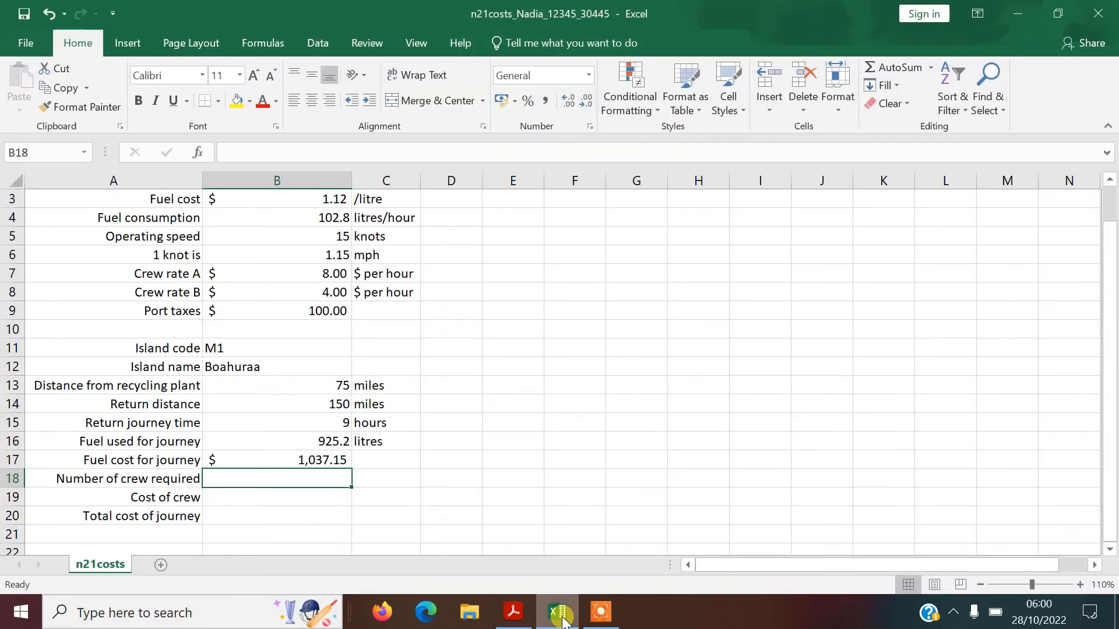
pyautogui.click(293, 424)
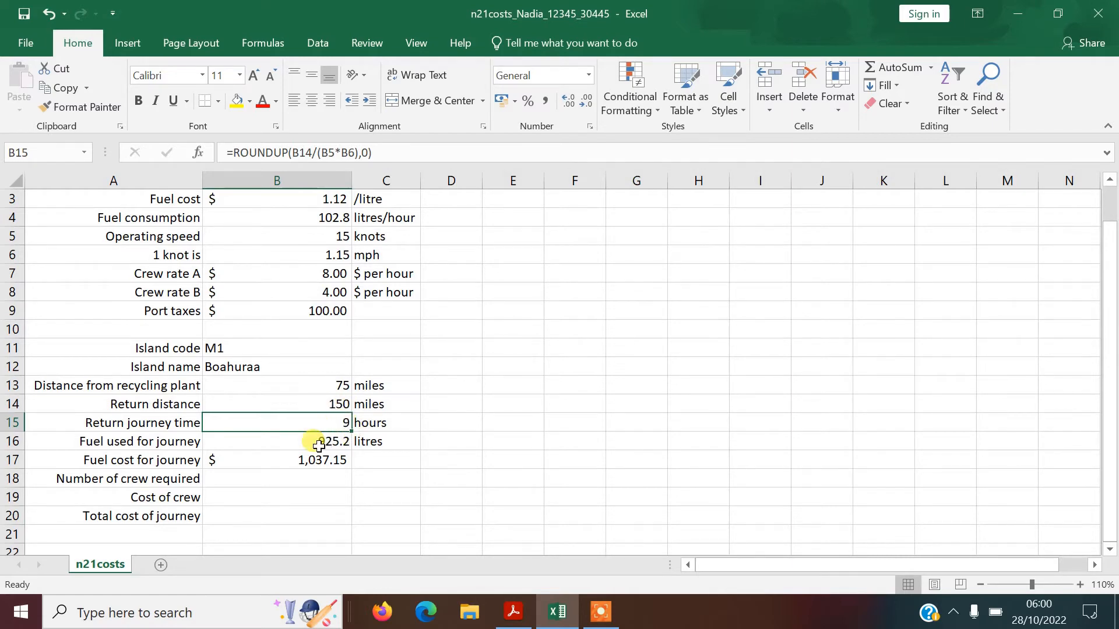
pyautogui.click(505, 613)
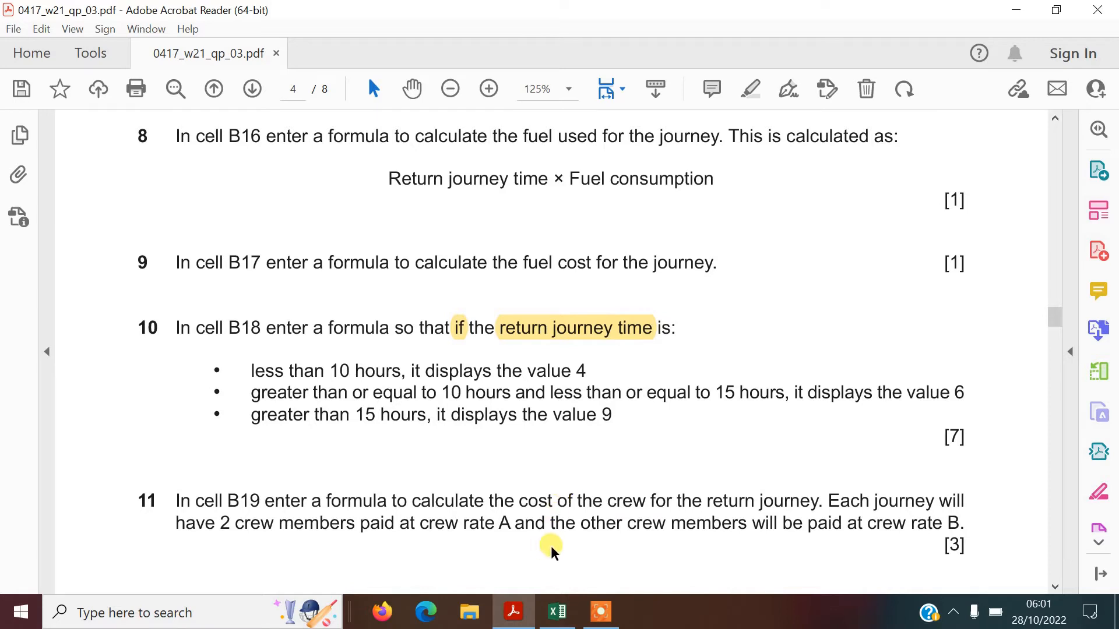
# - Switch to the costs workbook in Excel and insert an IF function in cell B18 for the number of crew required
pyautogui.click(557, 613)
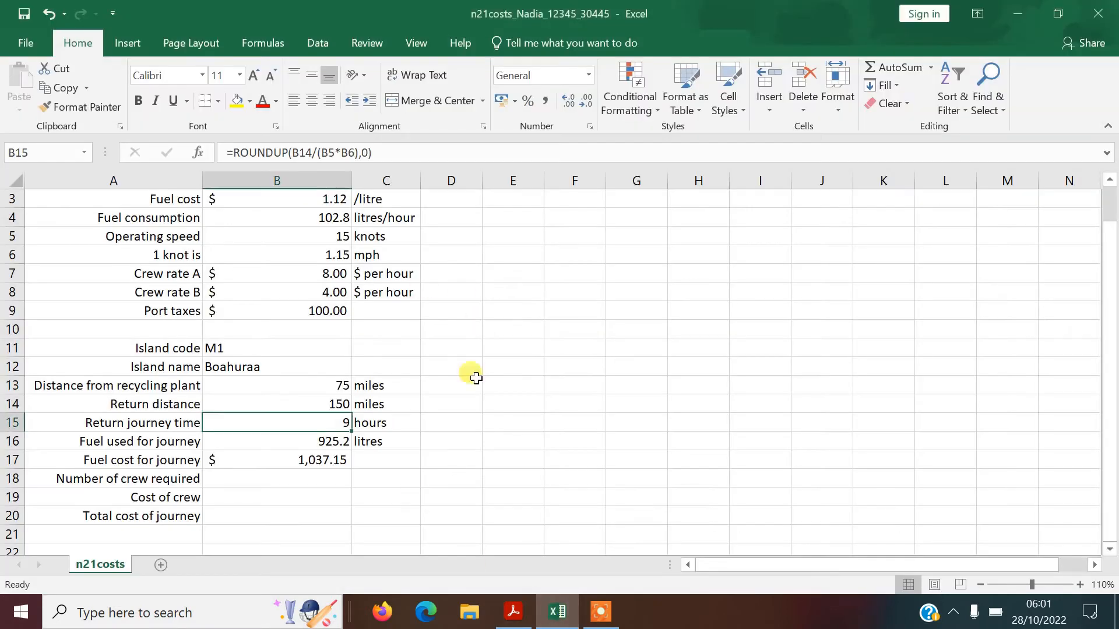
pyautogui.click(294, 476)
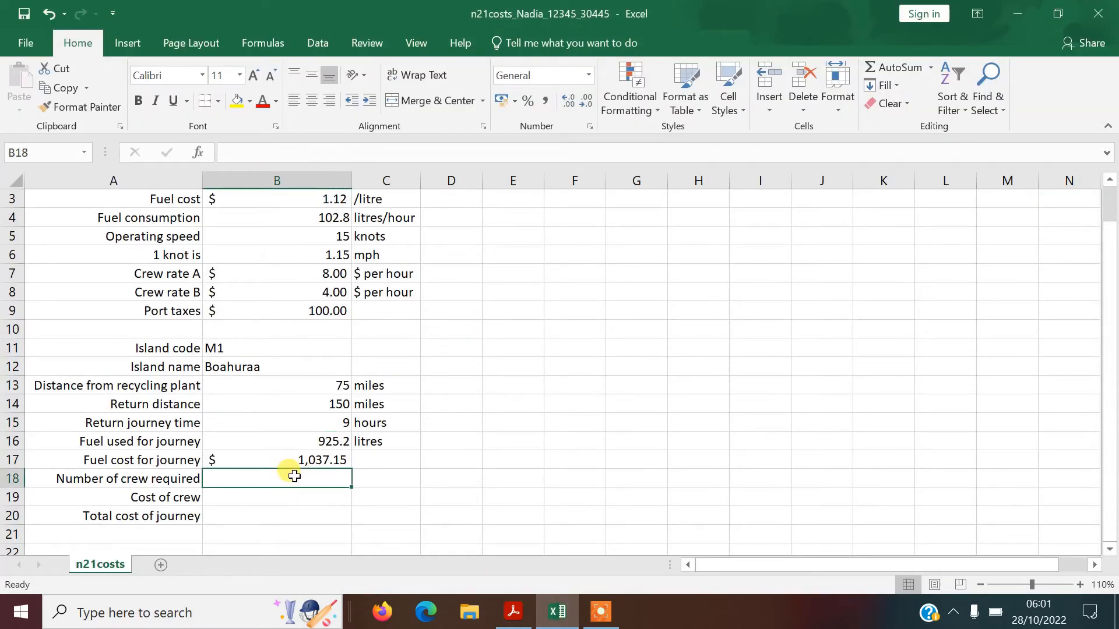
pyautogui.click(197, 154)
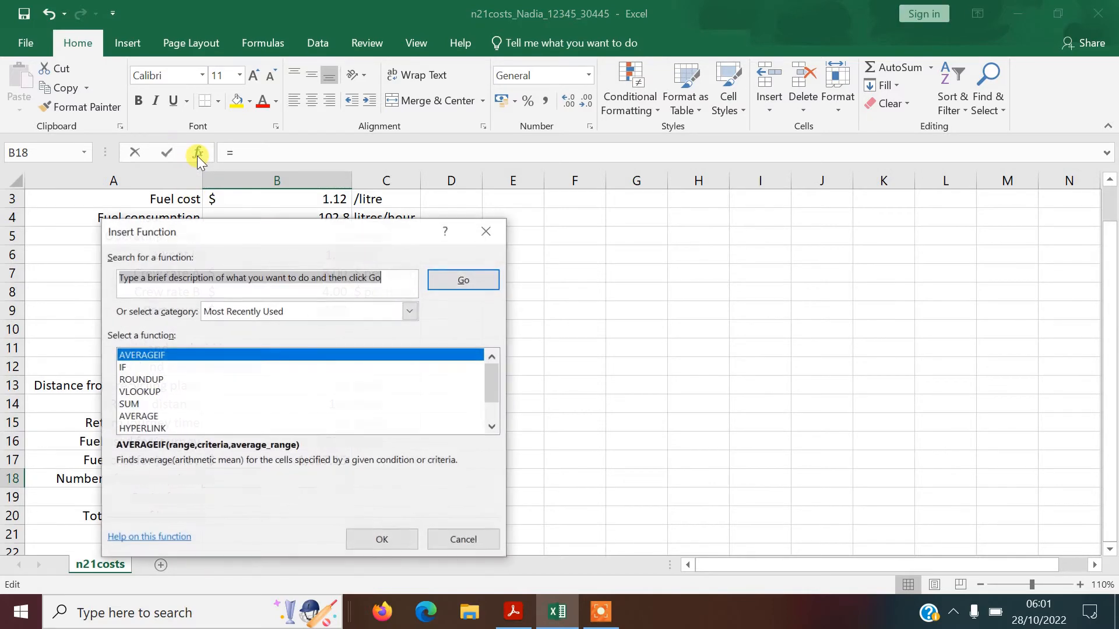
pyautogui.doubleClick(124, 368)
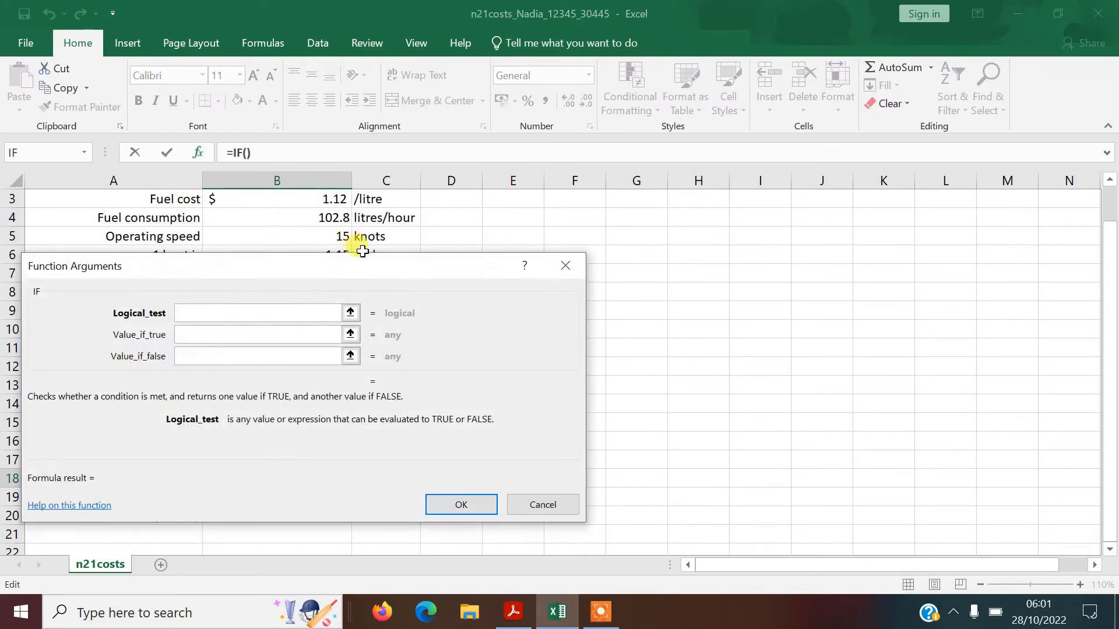
pyautogui.moveTo(366, 266); pyautogui.dragTo(797, 198)
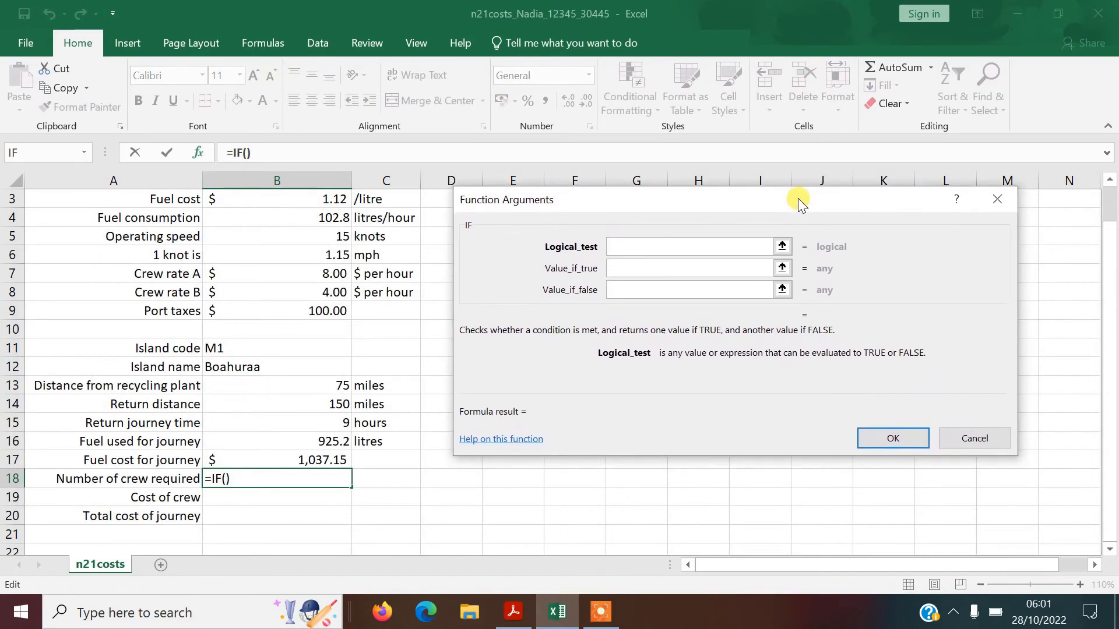
# - Set the IF function's logical test to B15<10 and its value if true to 4, checking question 10 in the exam paper
pyautogui.click(329, 424)
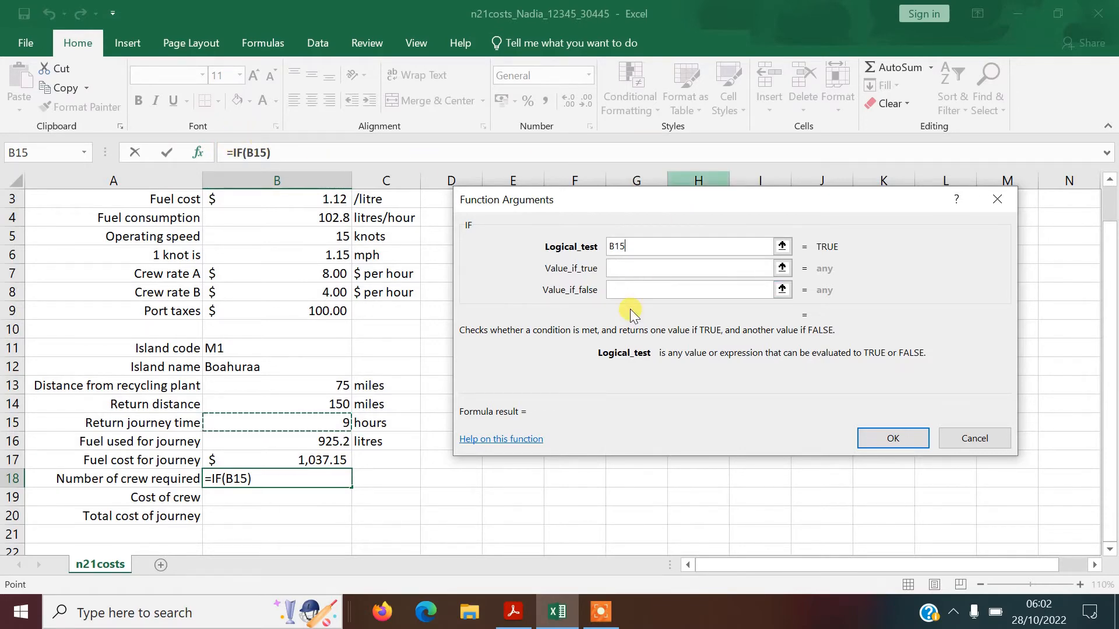
pyautogui.click(510, 613)
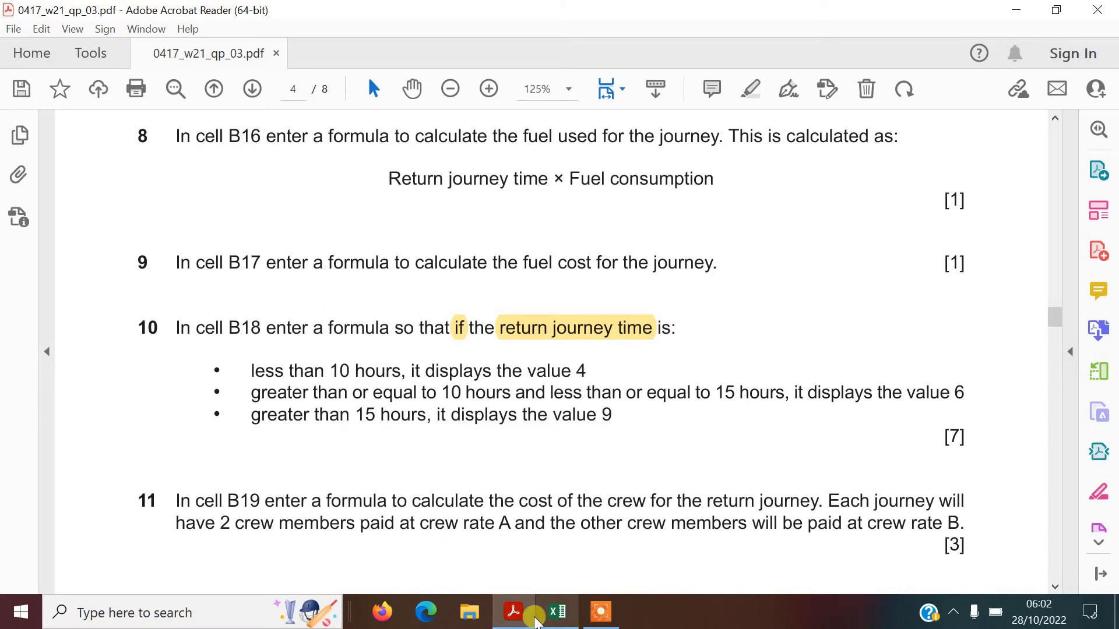
pyautogui.click(557, 612)
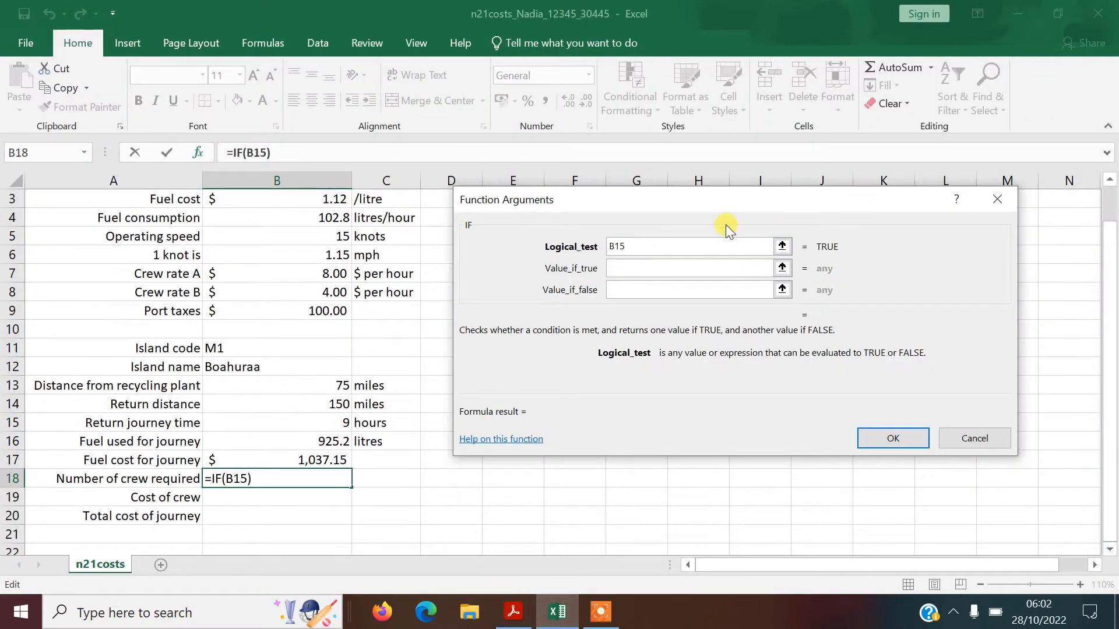
pyautogui.write('<10')
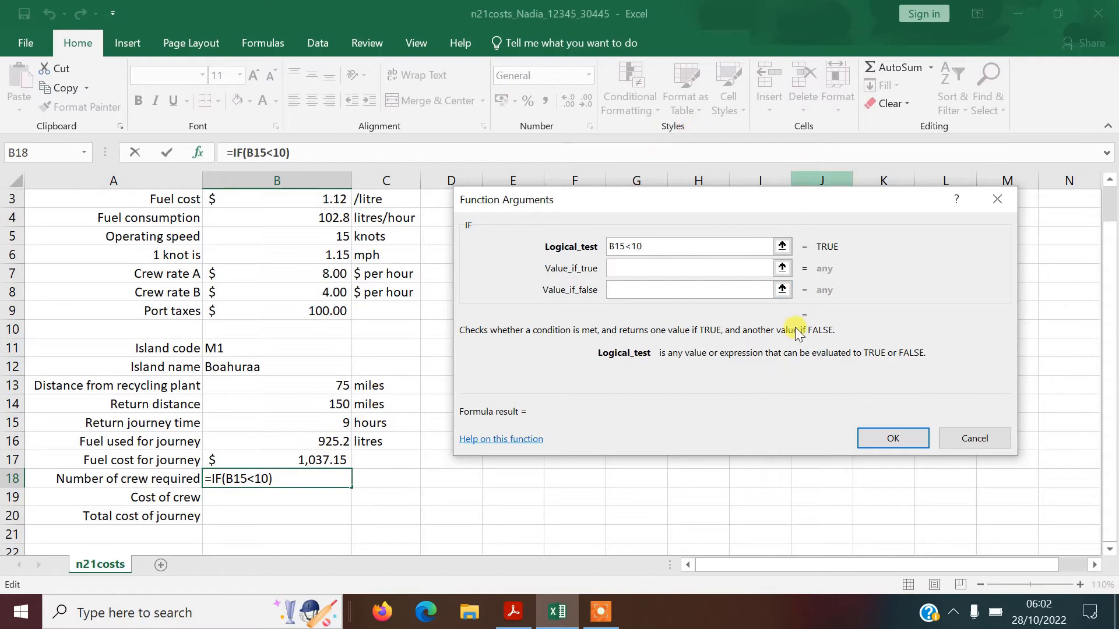
pyautogui.click(689, 270)
pyautogui.write('4')
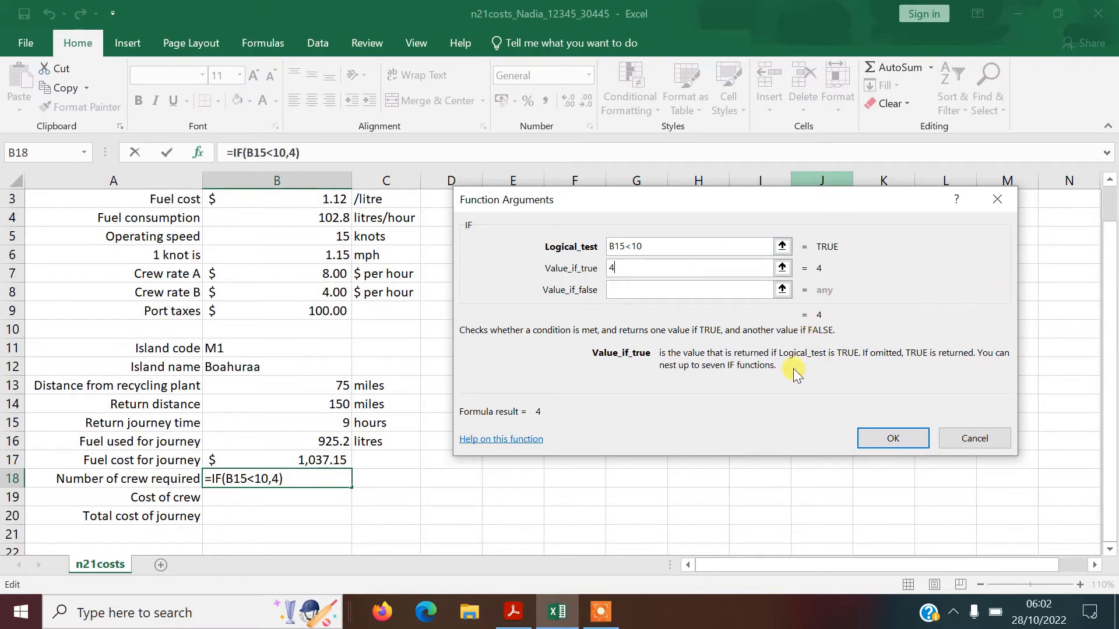
# - Start a nested IF as the value if false, testing B15>15 and returning 9, consulting question 10 in the exam paper
pyautogui.click(666, 292)
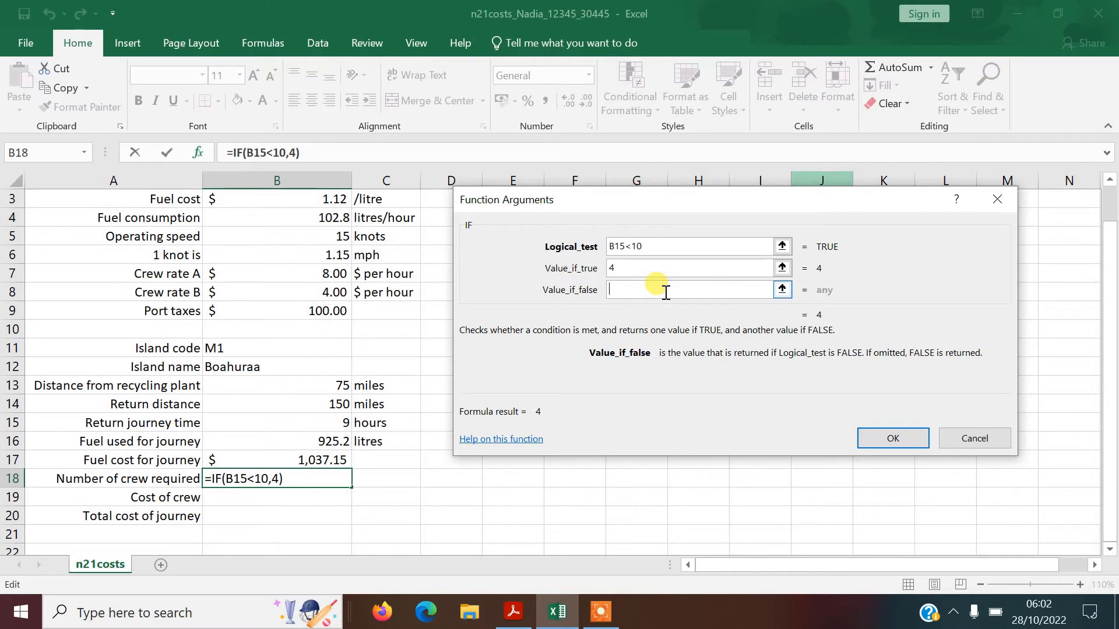
pyautogui.write('If(')
pyautogui.click(290, 427)
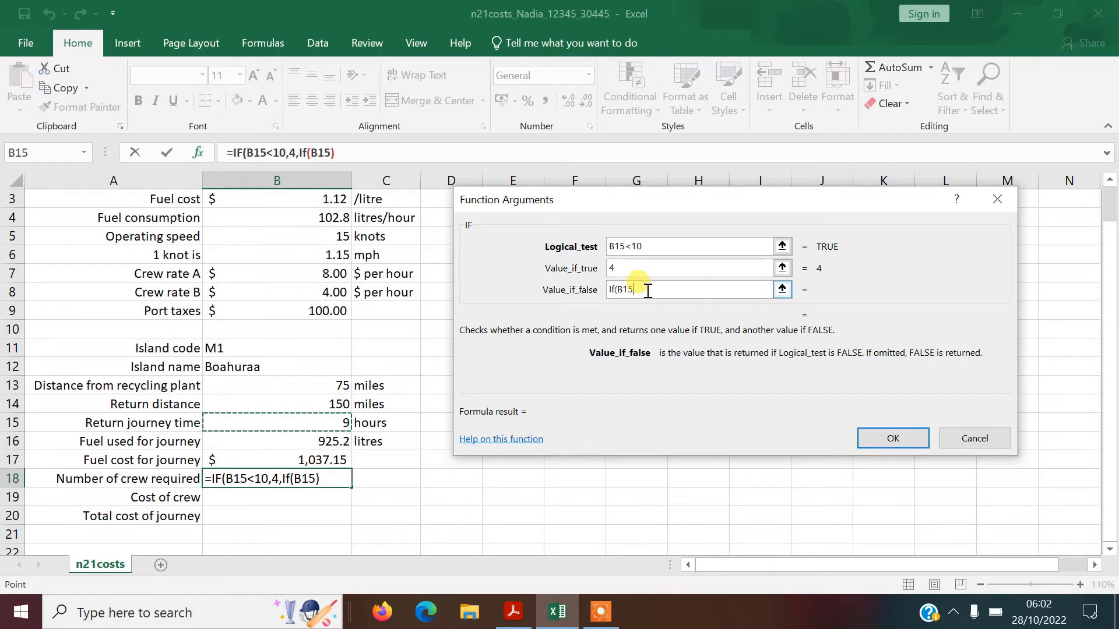
pyautogui.click(513, 615)
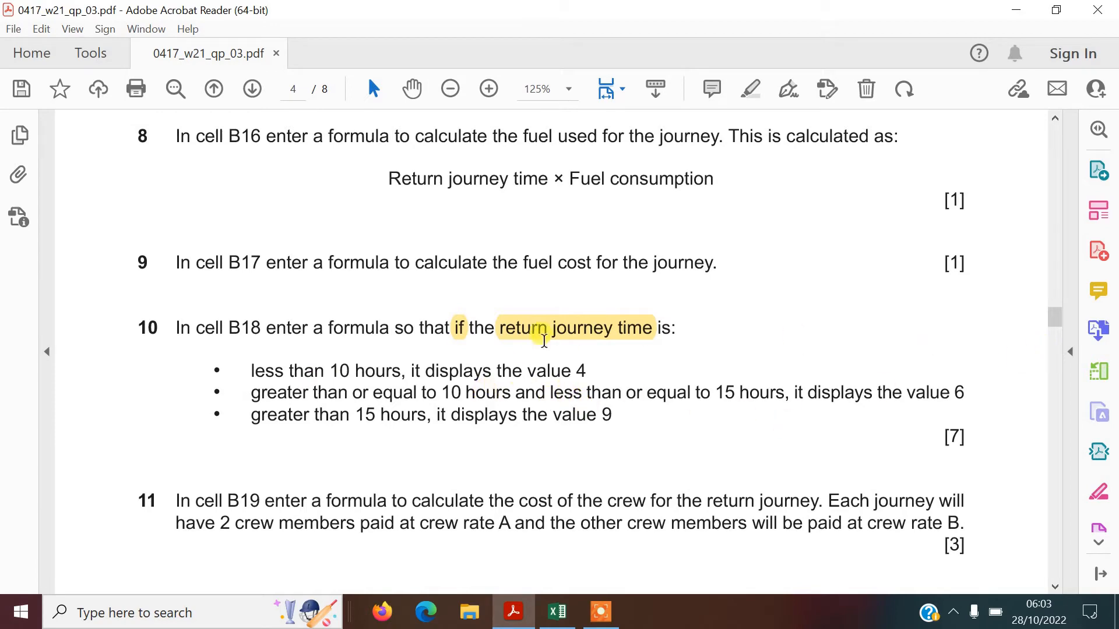
pyautogui.click(560, 616)
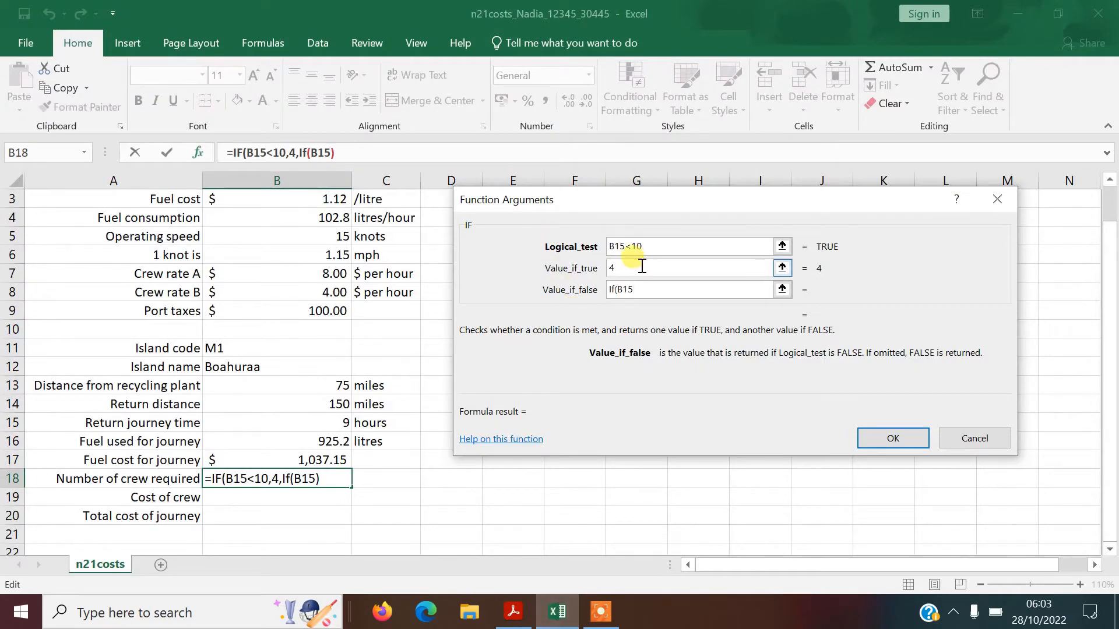
pyautogui.click(513, 612)
pyautogui.click(575, 621)
pyautogui.write('15')
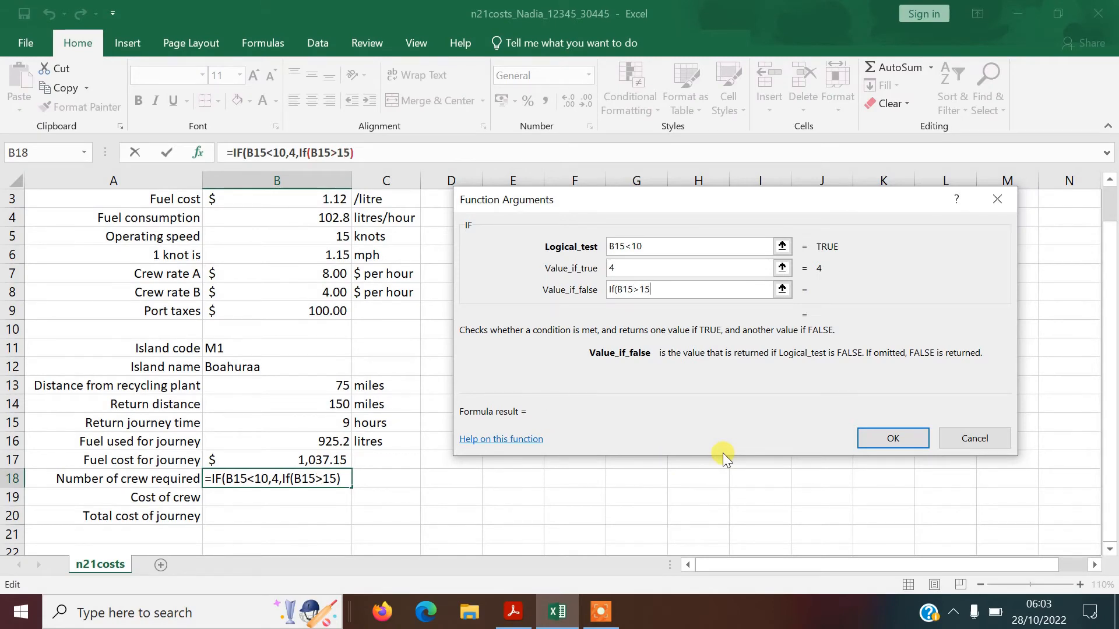
pyautogui.write(', 9')
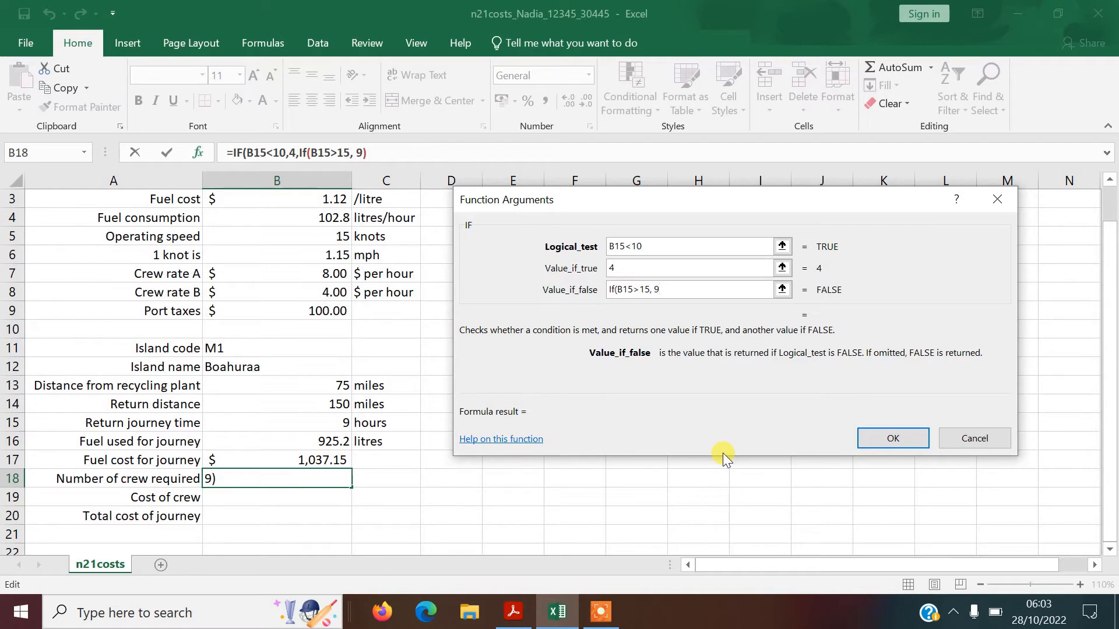
# - Check question 10 again, finish the nested IF with 6 as its false value, and complete the function in B18
pyautogui.click(512, 612)
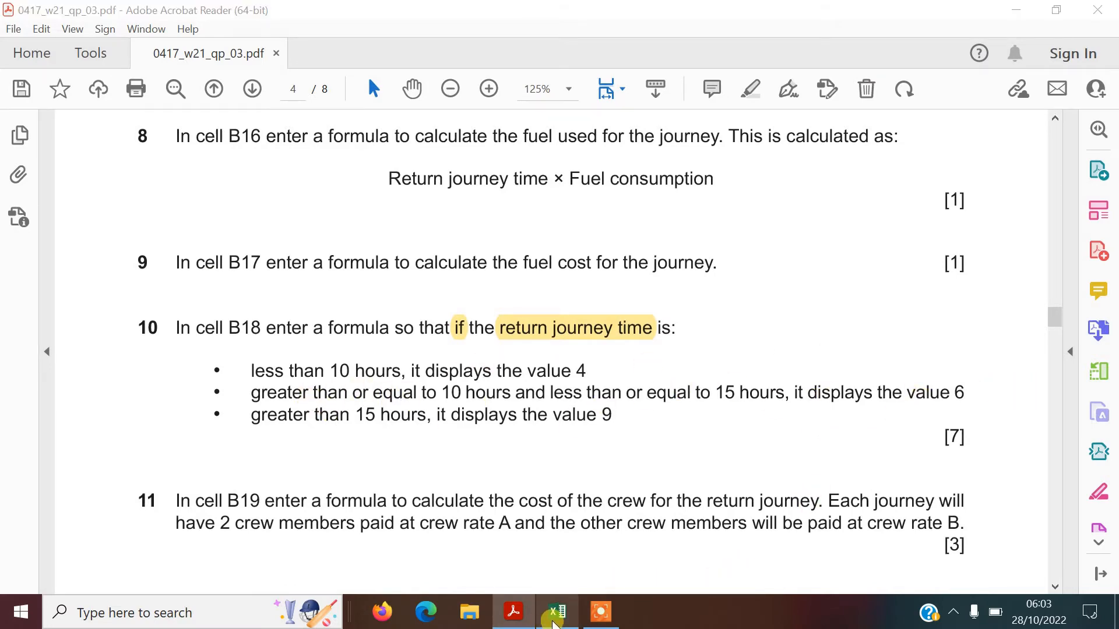
pyautogui.click(557, 612)
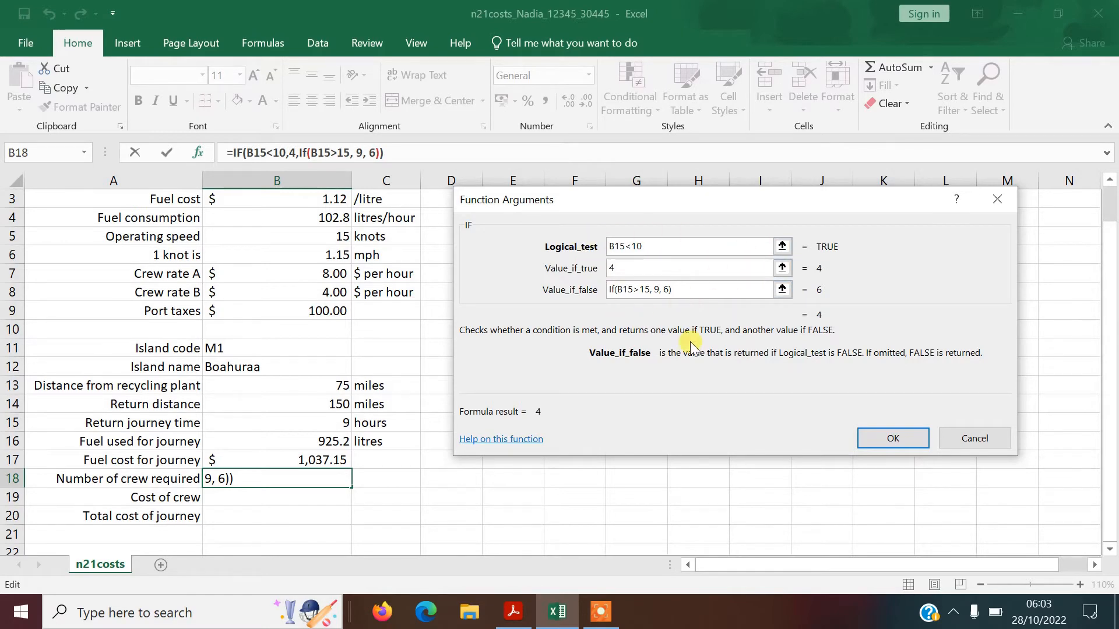
pyautogui.click(892, 438)
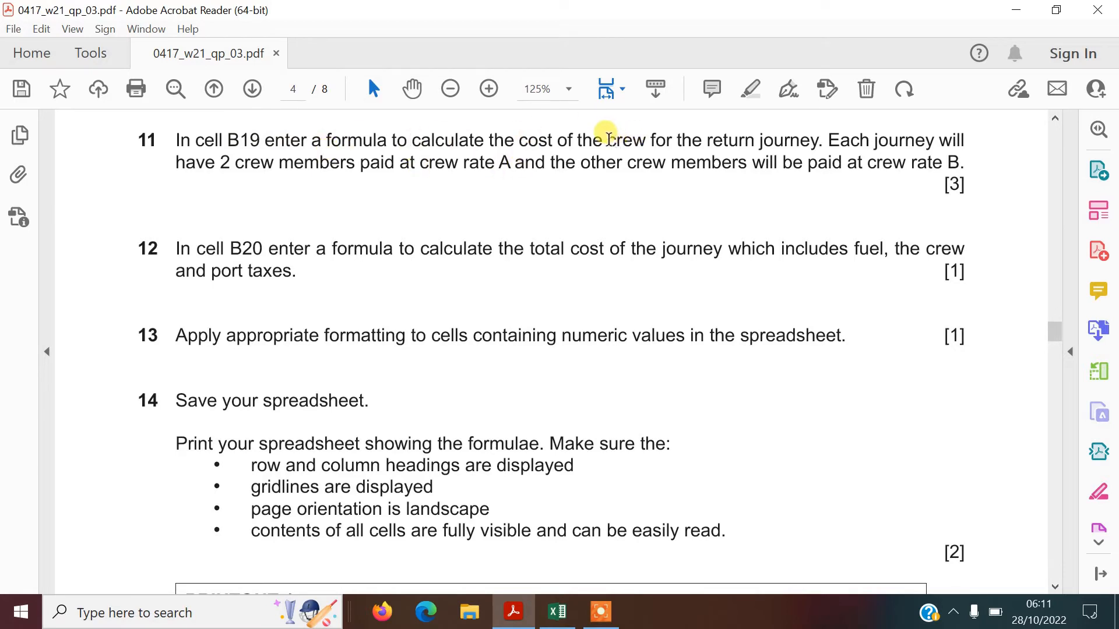
# - Highlight "crew for the return journey", "2 crew", "crew rate A" and "crew rate B" in question 11 of the exam paper
pyautogui.moveTo(608, 140); pyautogui.dragTo(820, 140)
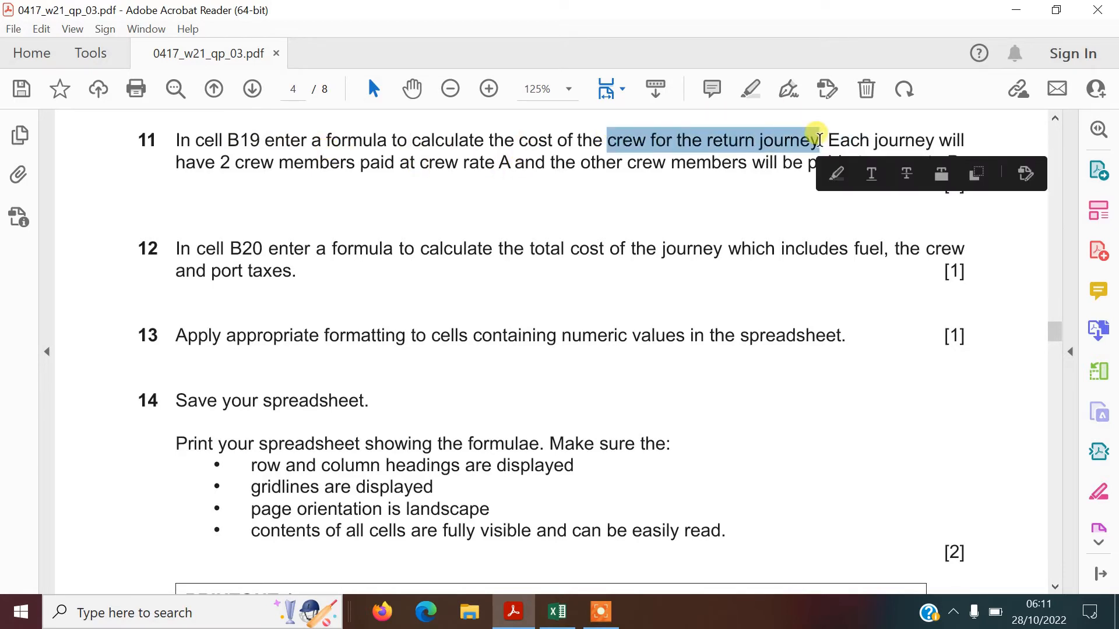
pyautogui.click(836, 174)
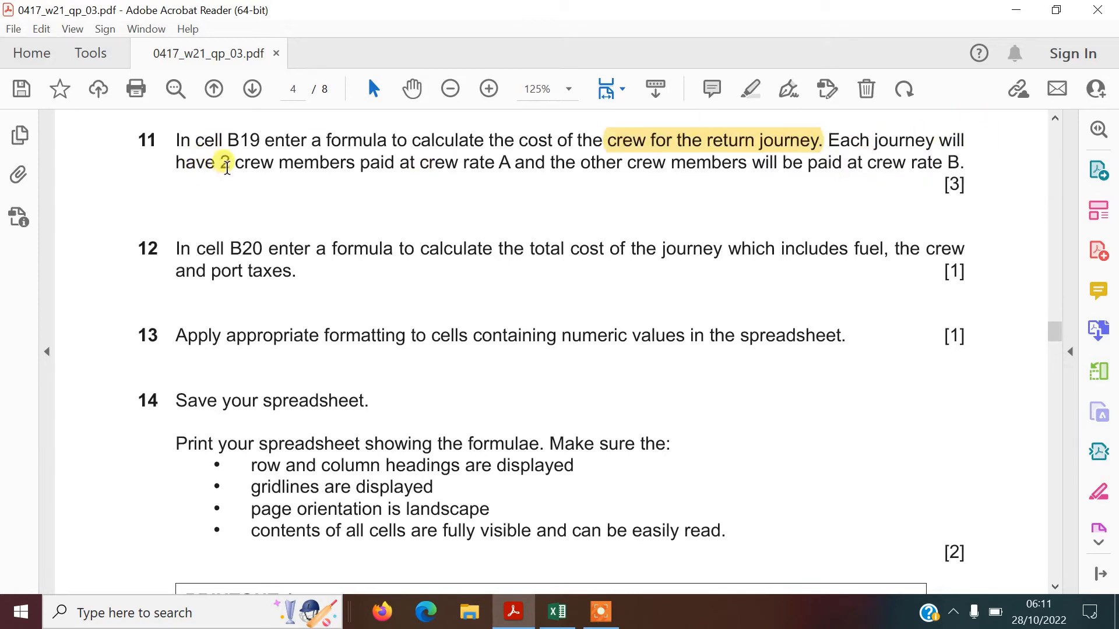
pyautogui.moveTo(222, 165); pyautogui.dragTo(270, 172)
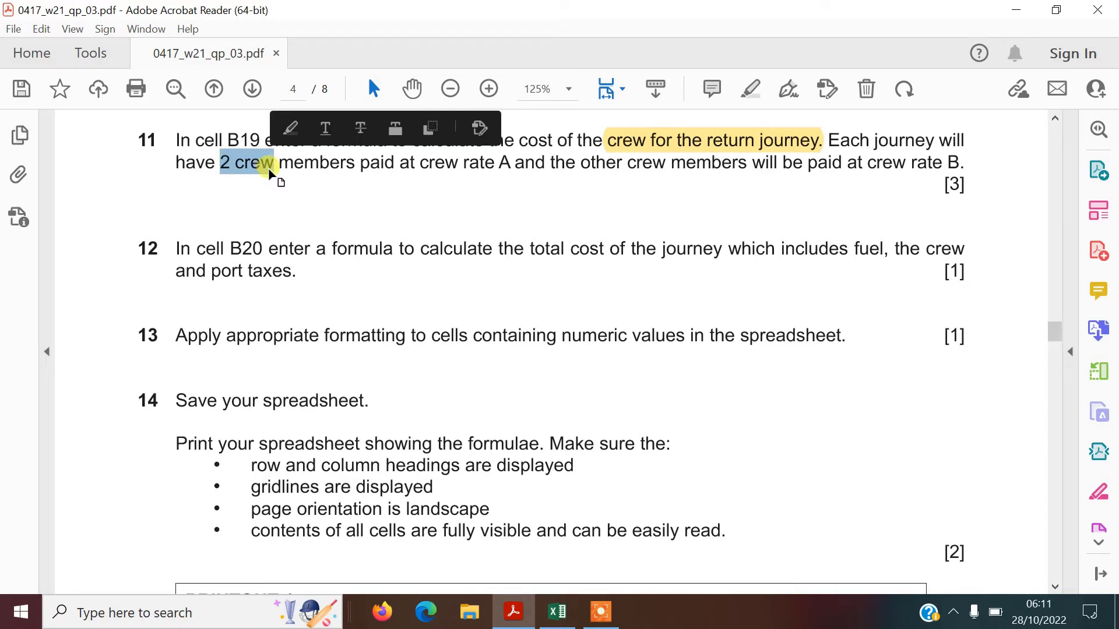
pyautogui.click(288, 128)
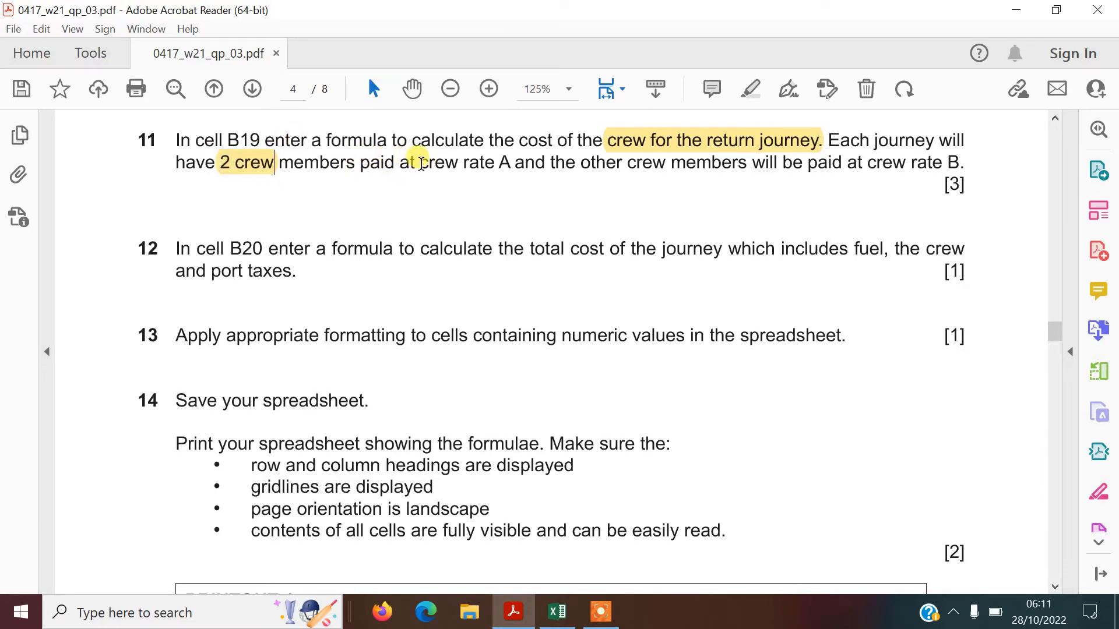
pyautogui.moveTo(419, 164); pyautogui.dragTo(509, 165)
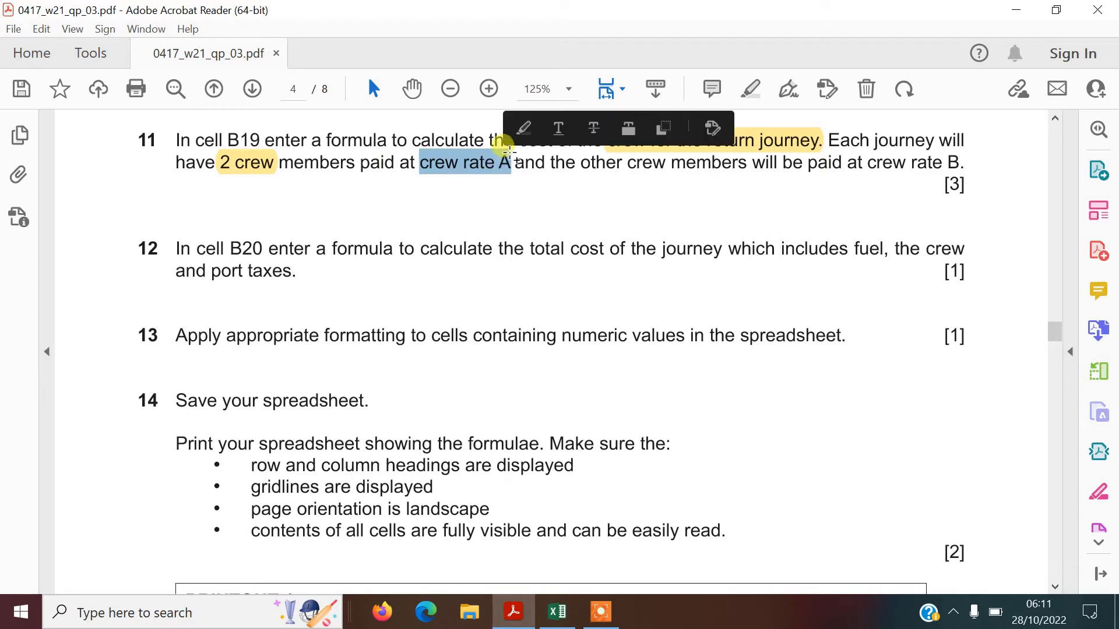
pyautogui.click(519, 125)
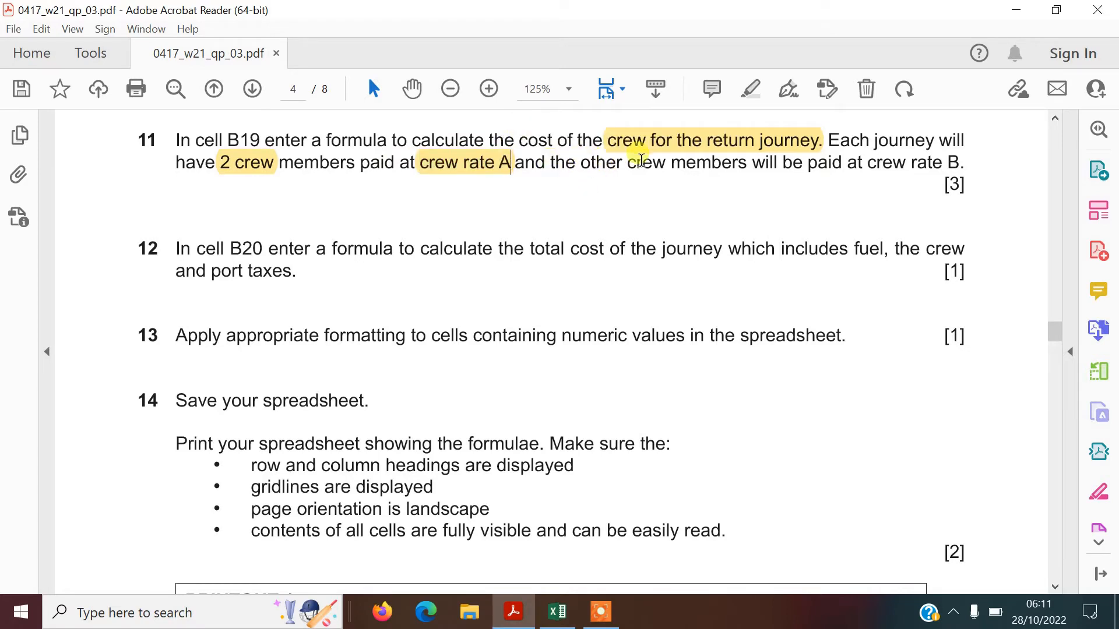
pyautogui.moveTo(868, 164); pyautogui.dragTo(966, 164)
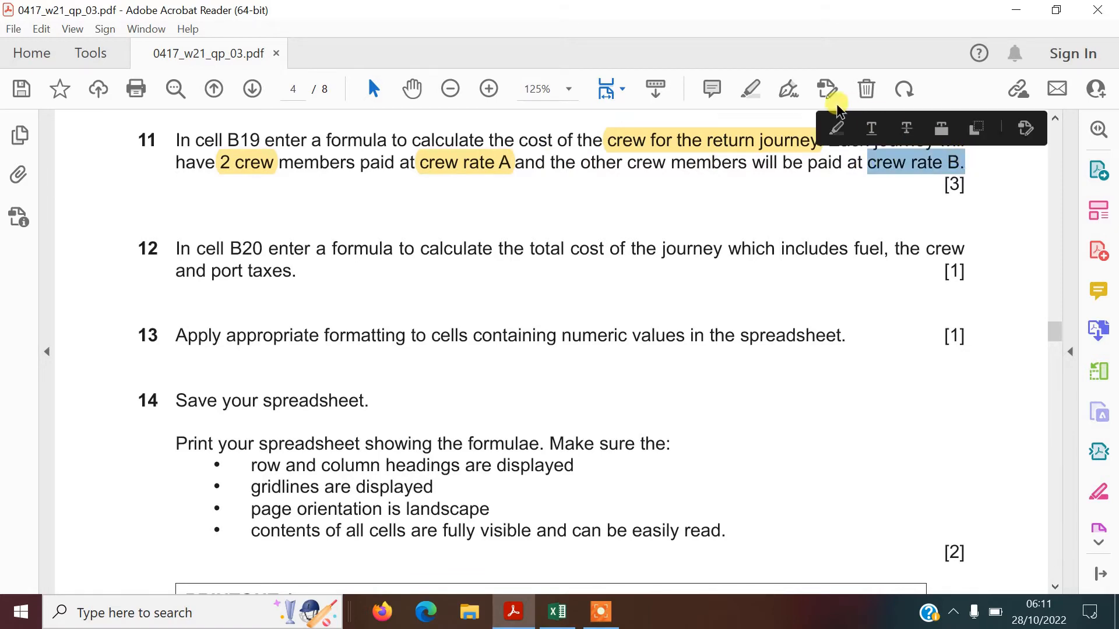
pyautogui.click(837, 128)
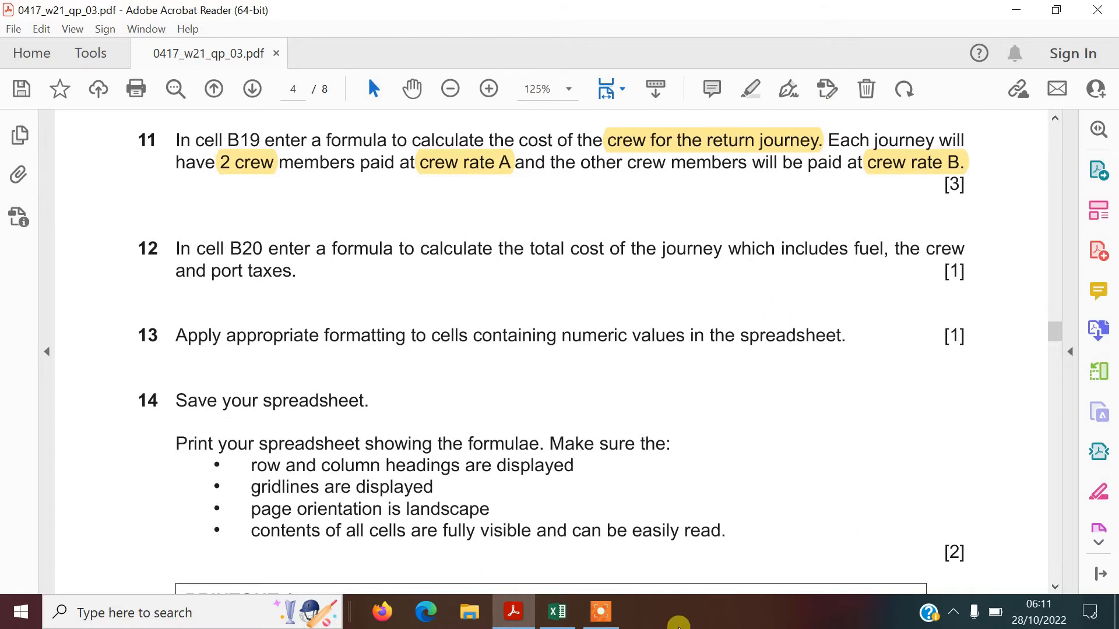
# - Switch to the costs workbook in Excel and review the cells for crew cost, number of crew, crew rate A and crew rate B
pyautogui.click(557, 612)
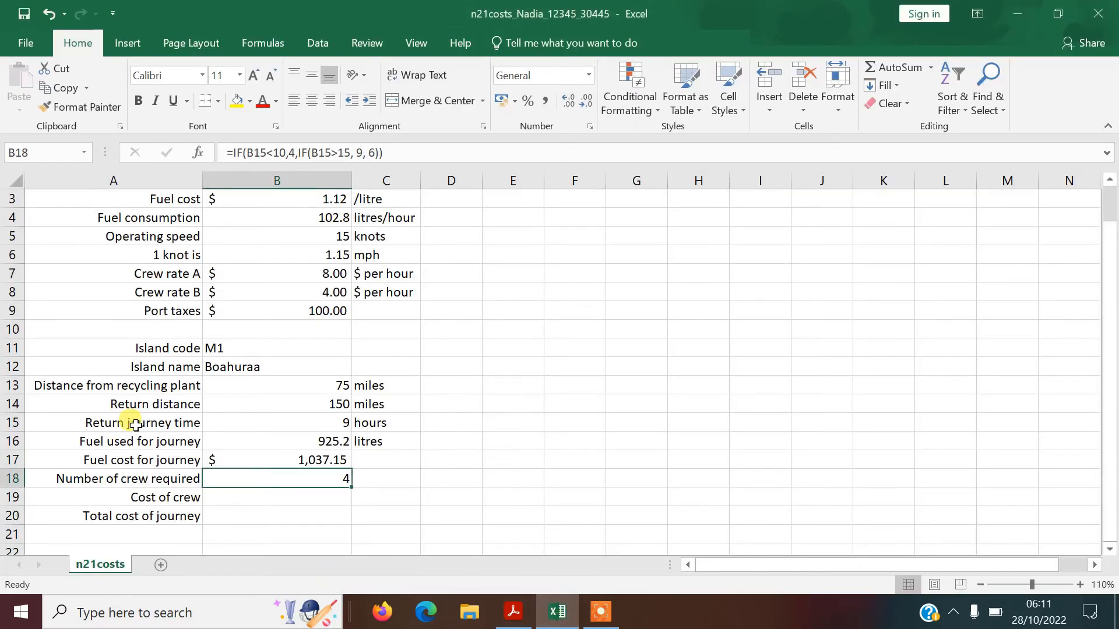
pyautogui.click(225, 495)
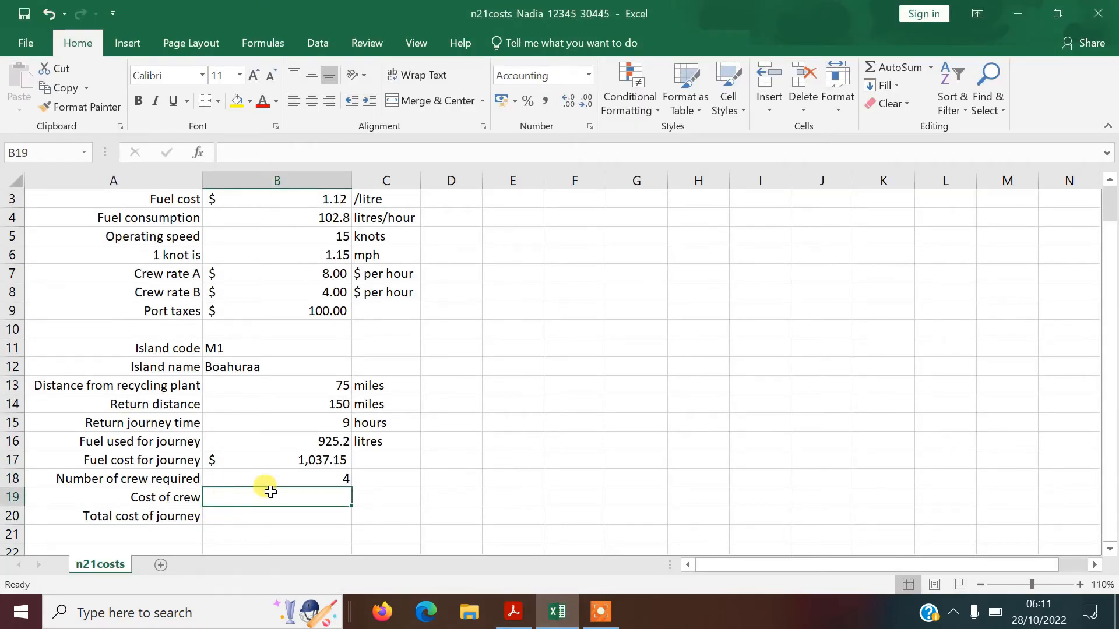
pyautogui.click(308, 479)
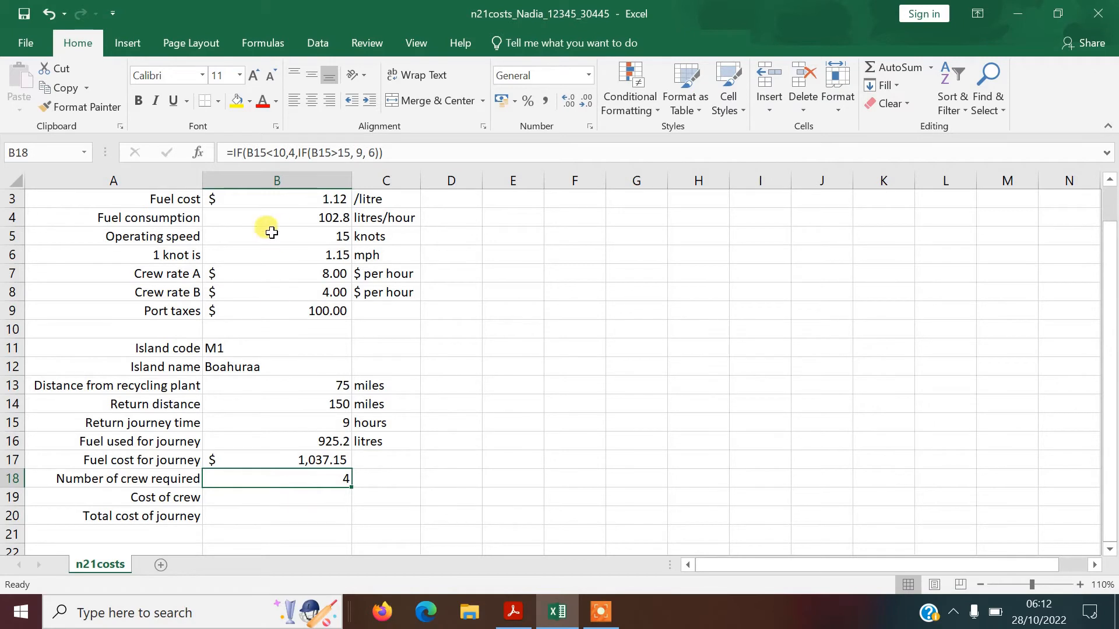
pyautogui.click(292, 276)
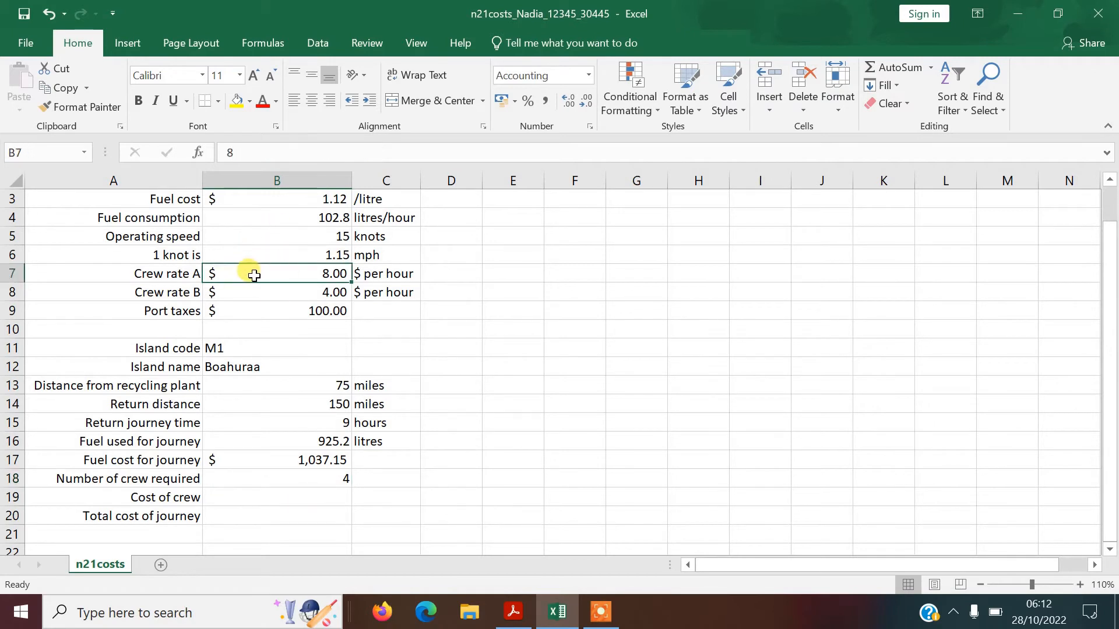
pyautogui.click(298, 291)
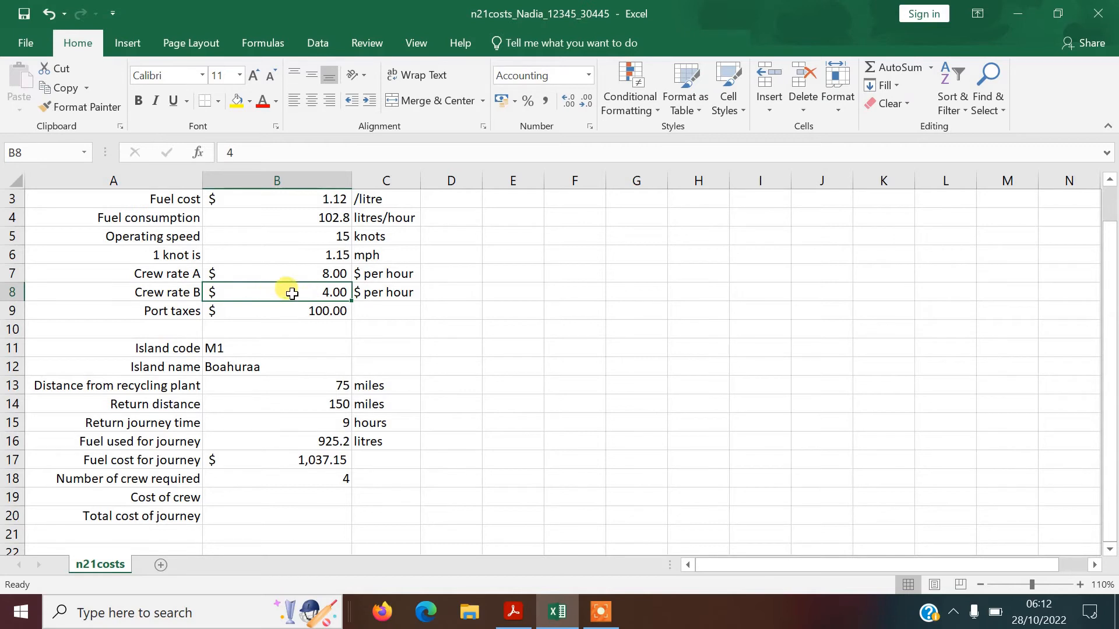
pyautogui.click(301, 478)
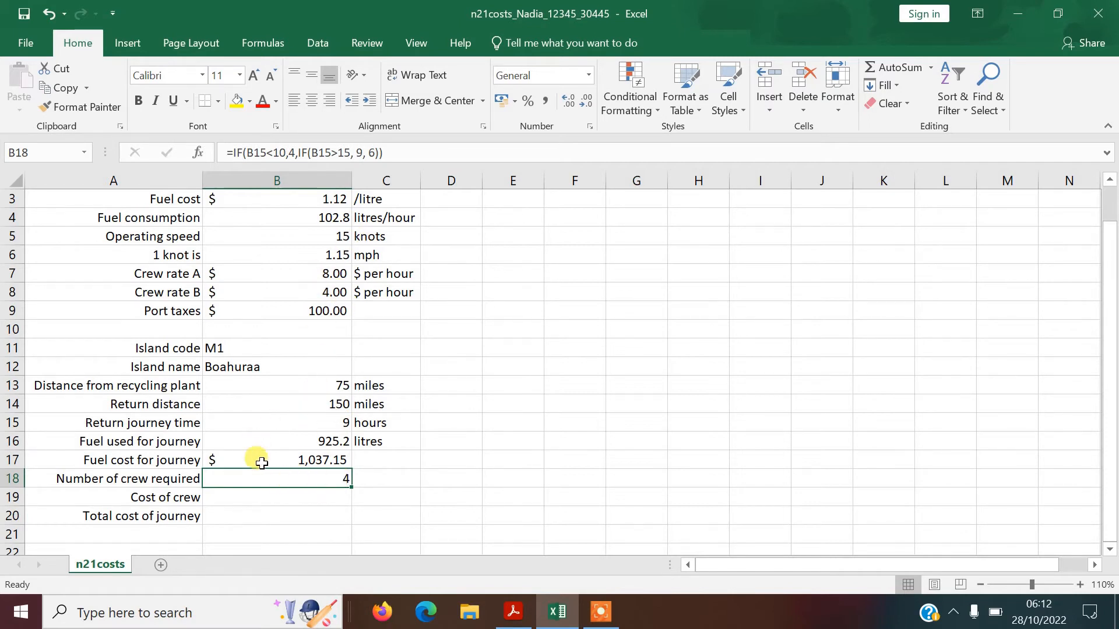
# - Begin the cost of crew formula in cell B19 with =(2*B7)+, bracketing the crew rate A part
pyautogui.click(273, 496)
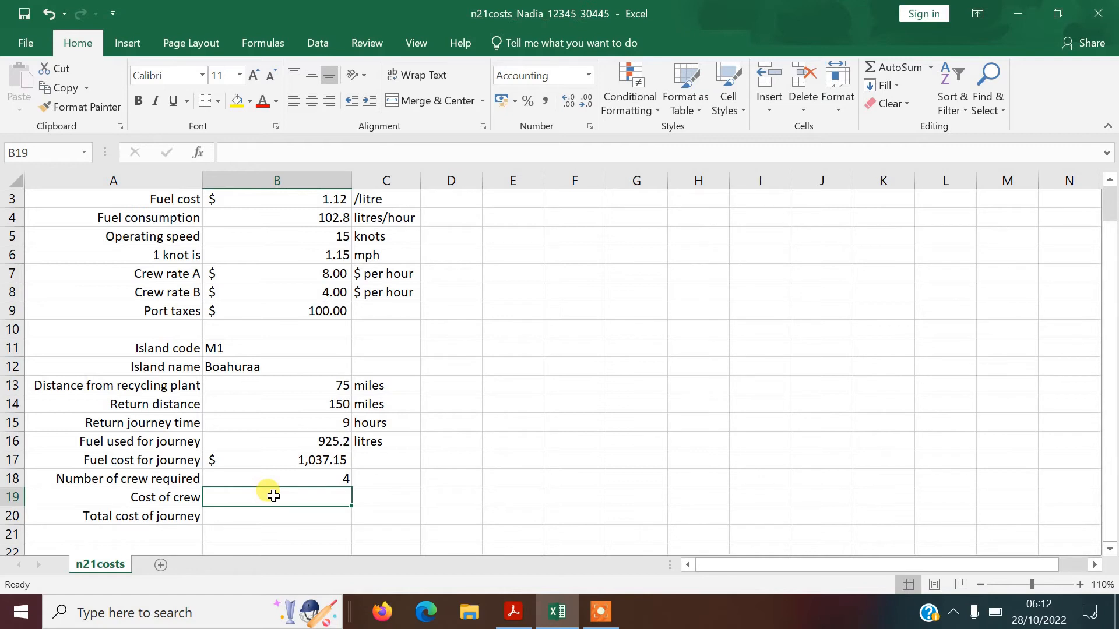
pyautogui.write('=')
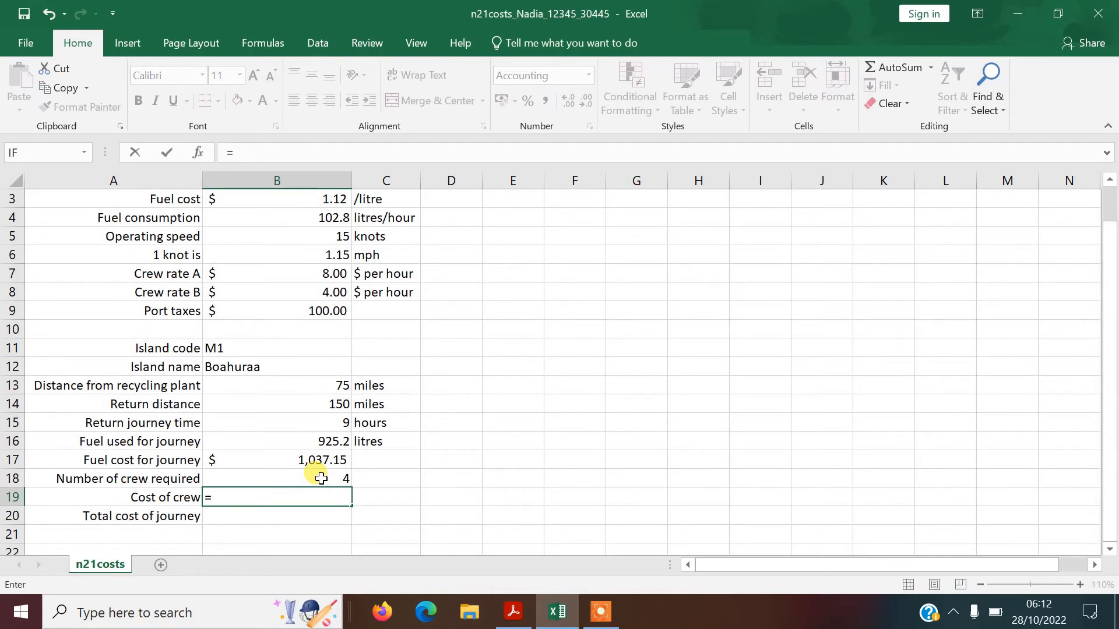
pyautogui.write('2*B7')
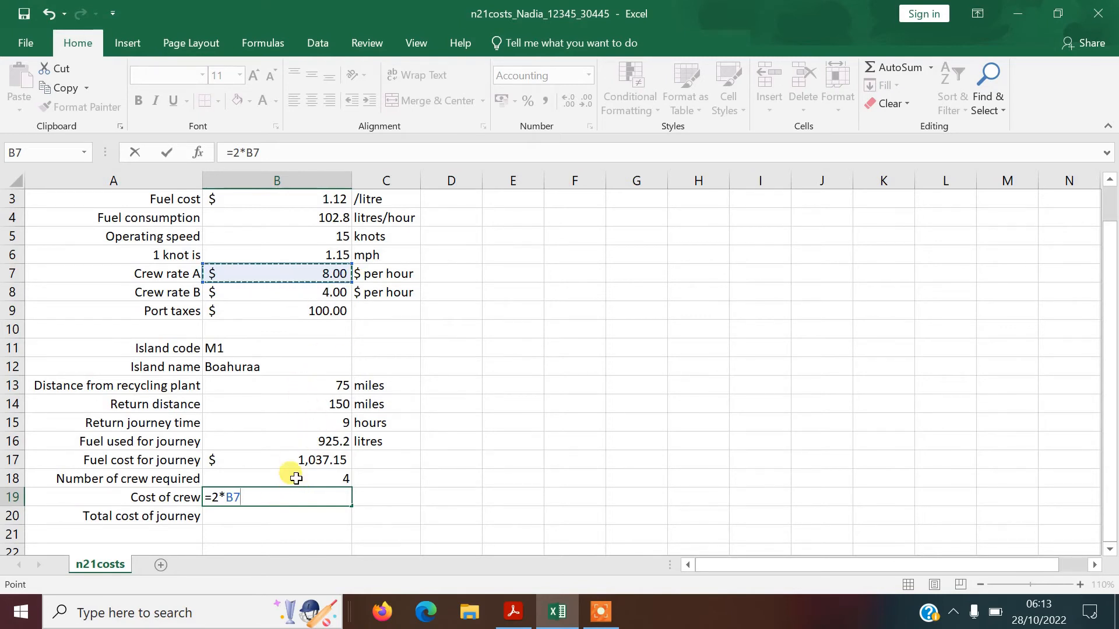
pyautogui.write('+')
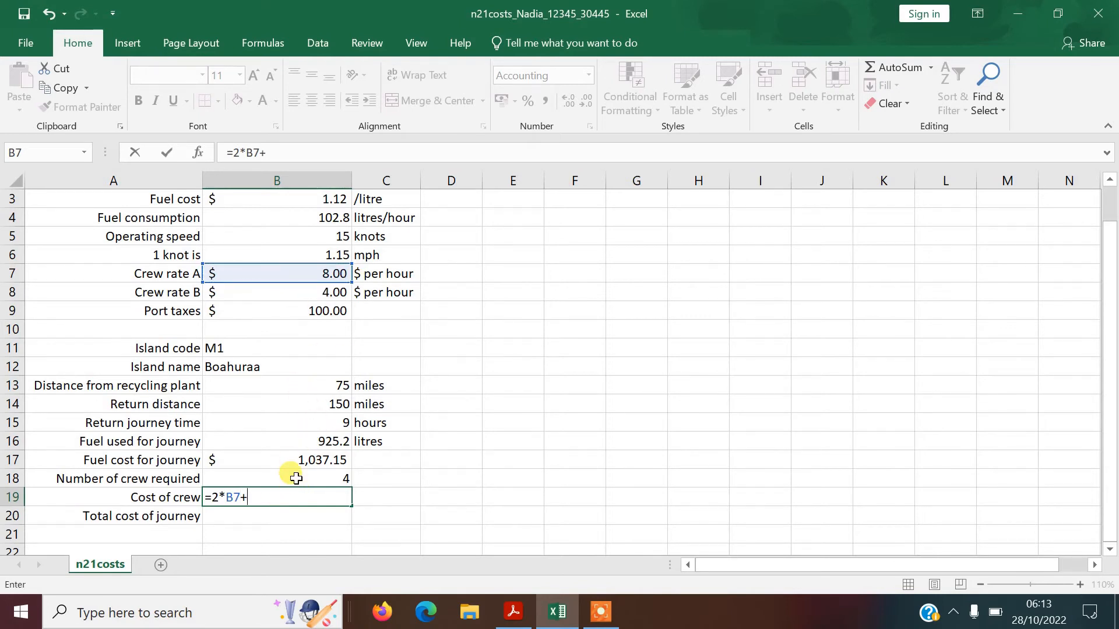
pyautogui.click(240, 497)
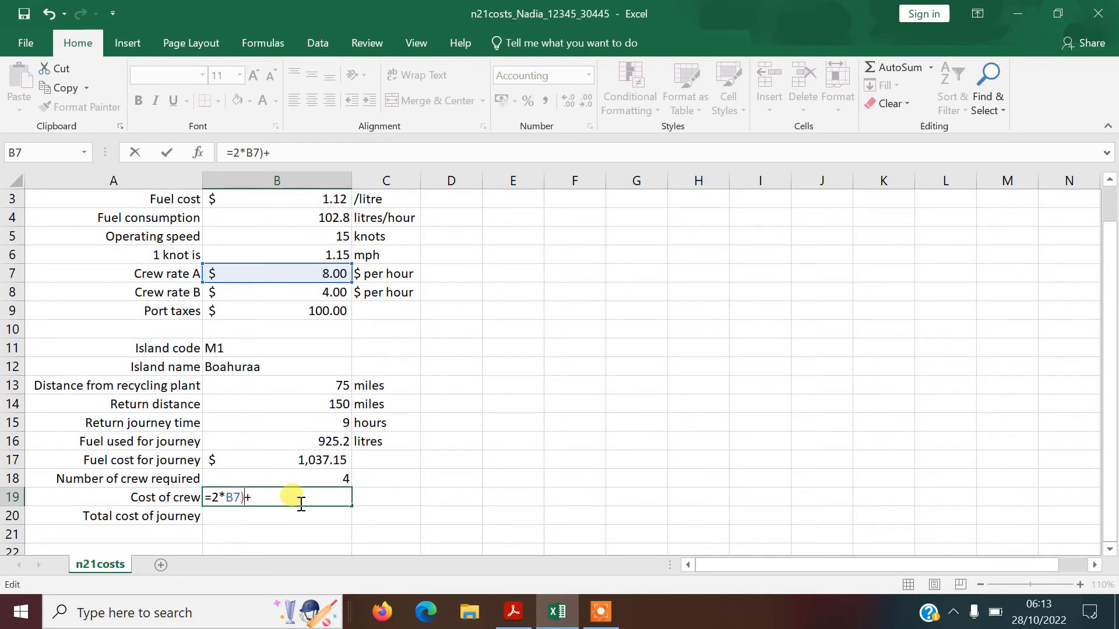
pyautogui.click(215, 498)
pyautogui.write('(')
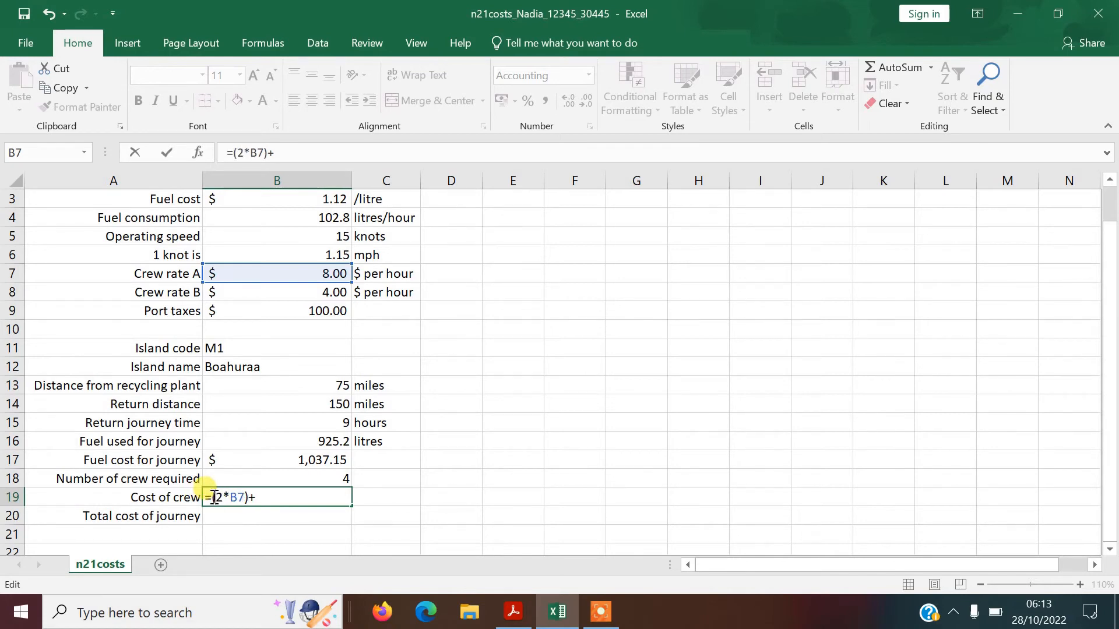
# - Extend the B19 formula with (B18-2)*B8 to cost the remaining crew members at crew rate B
pyautogui.click(263, 499)
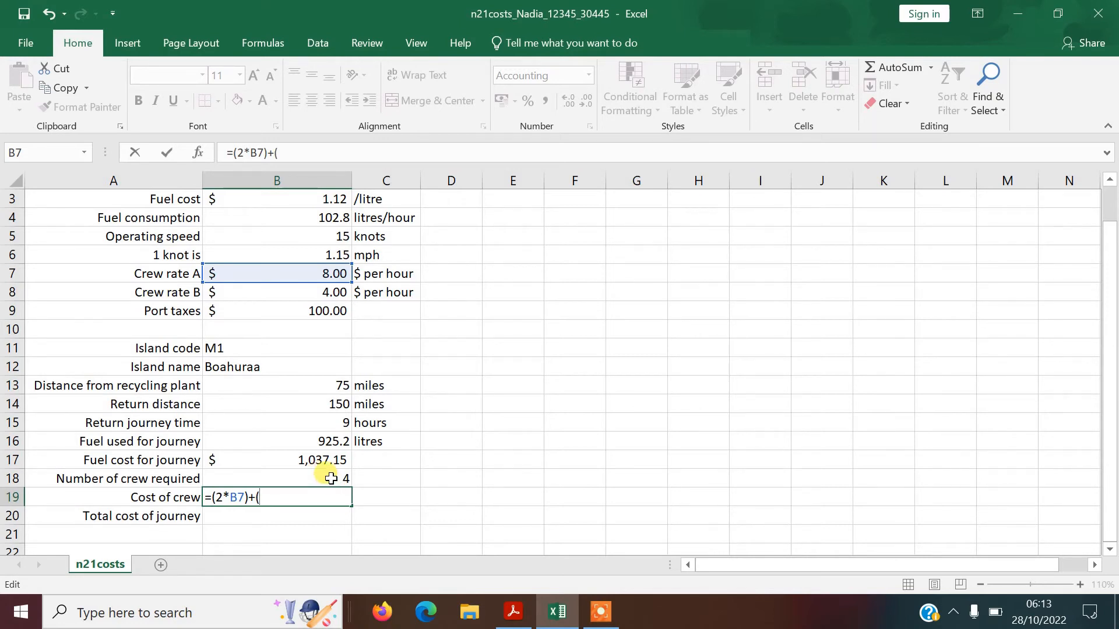
pyautogui.click(331, 479)
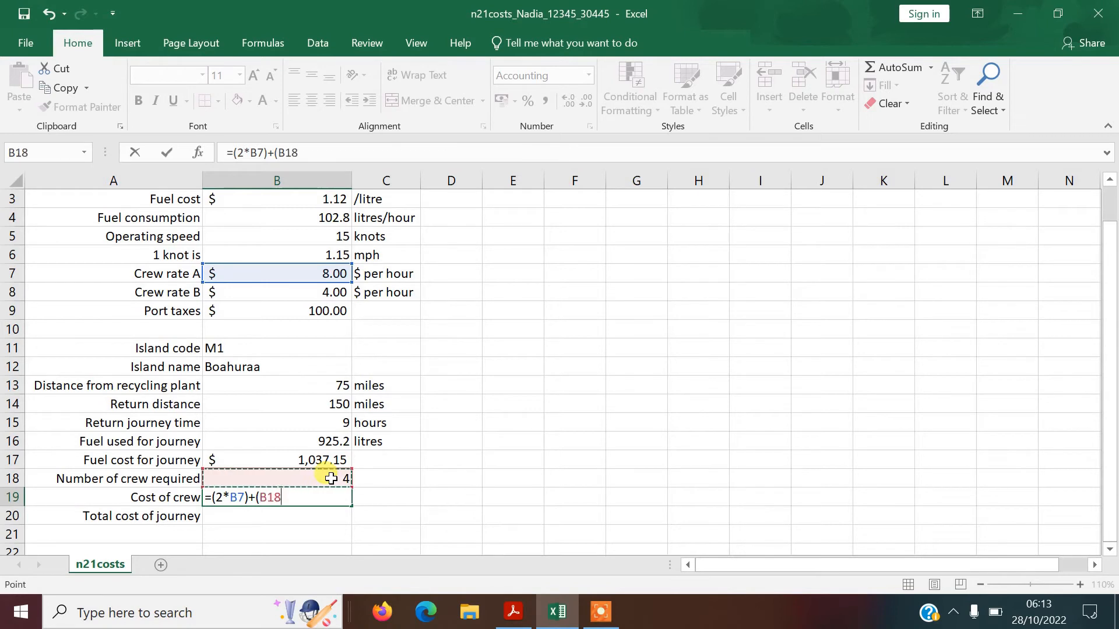
pyautogui.write('-2)*')
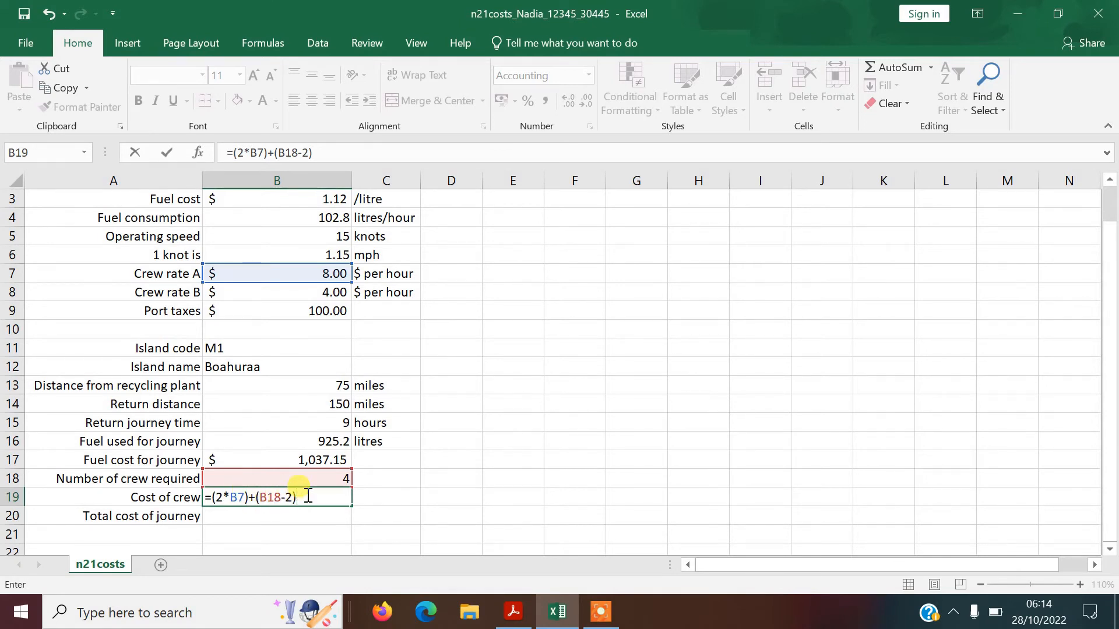
pyautogui.click(249, 292)
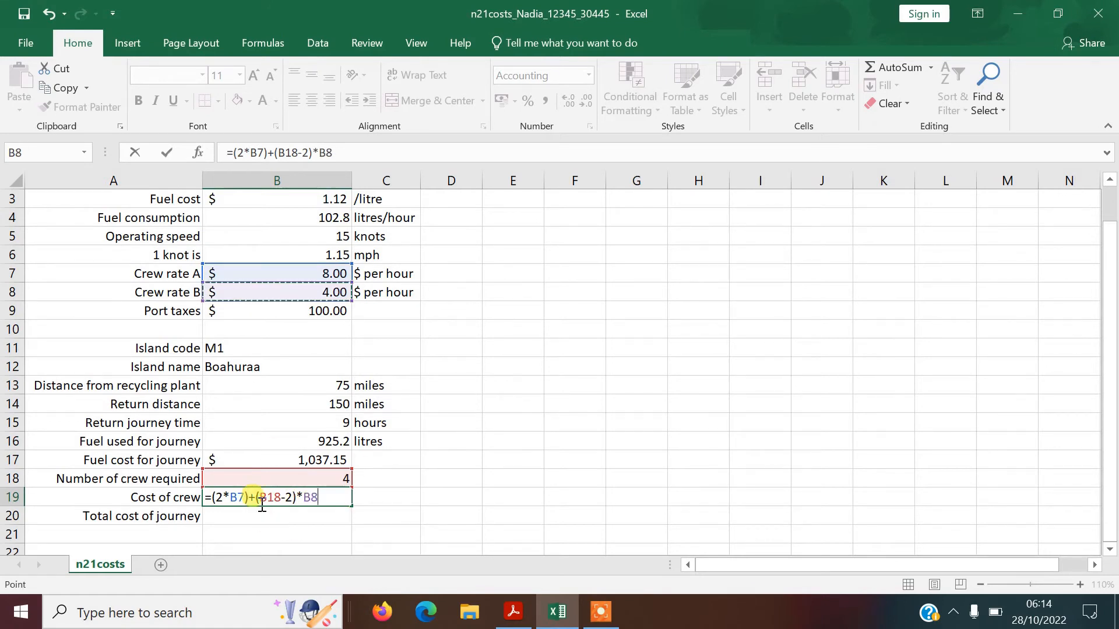
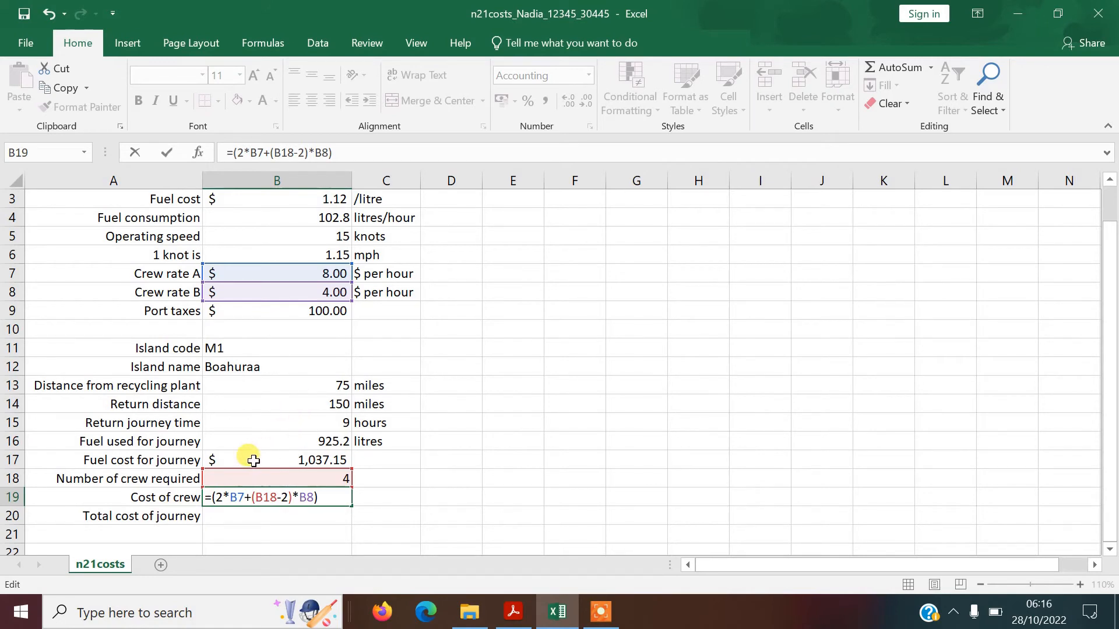
# - Multiply the bracketed expression in B19 by the return journey time, completing the formula as =B15*(2*B7+(B18-2)*B8)
pyautogui.click(212, 498)
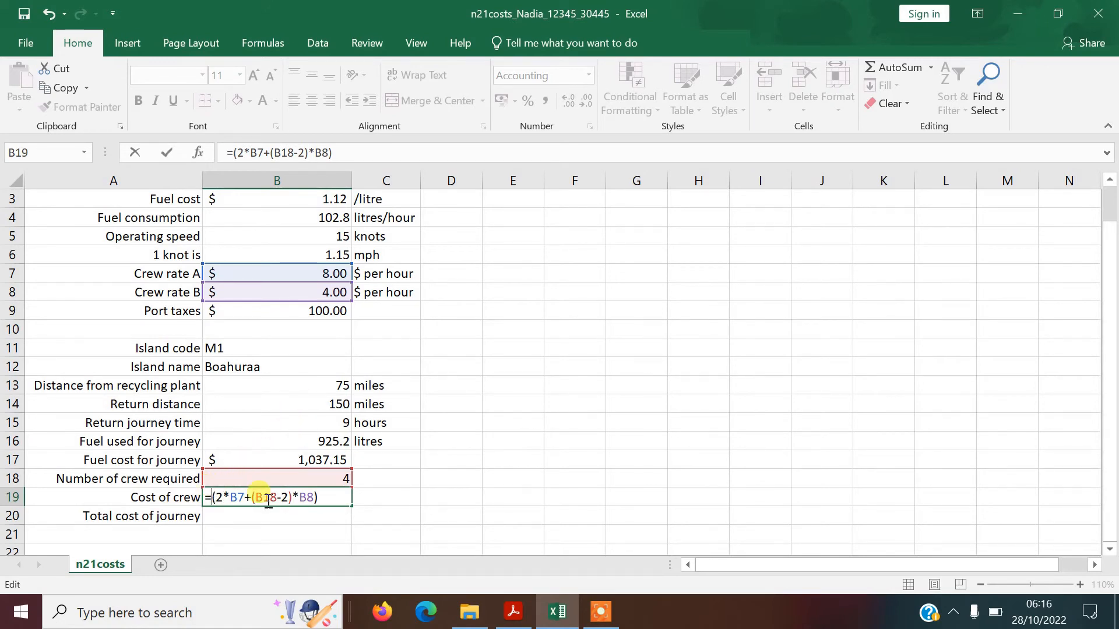
pyautogui.click(328, 421)
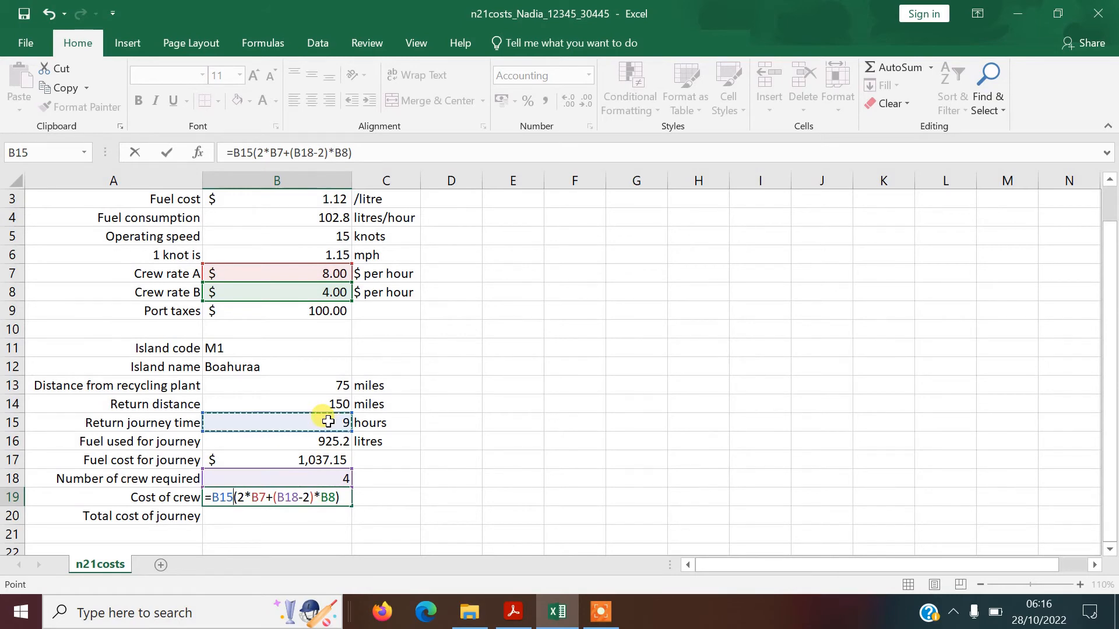
pyautogui.write('*')
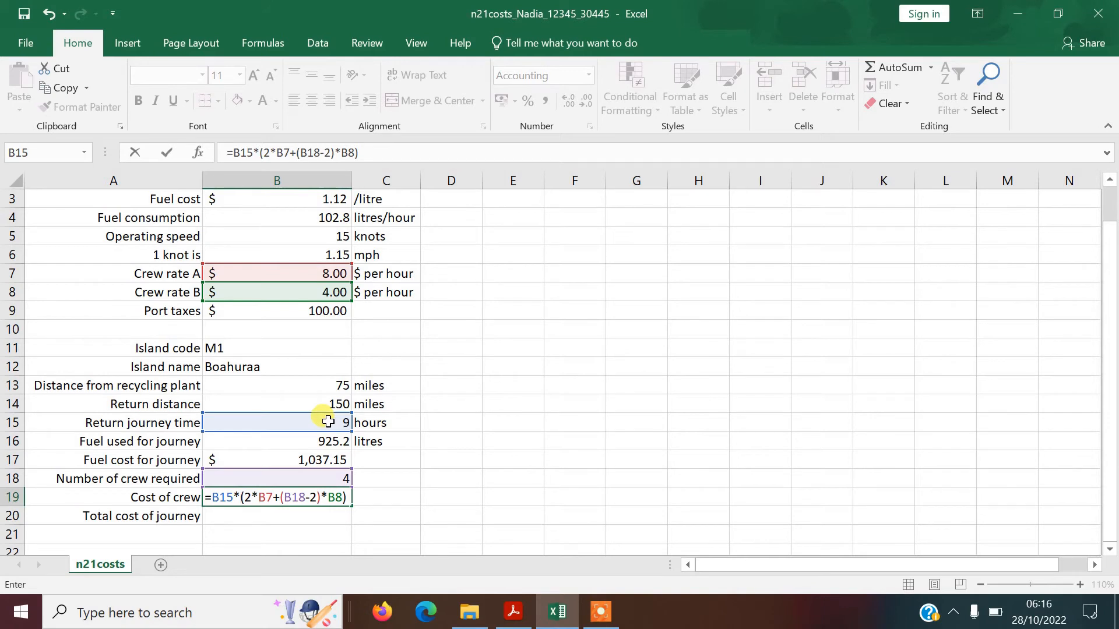
pyautogui.press('Return')
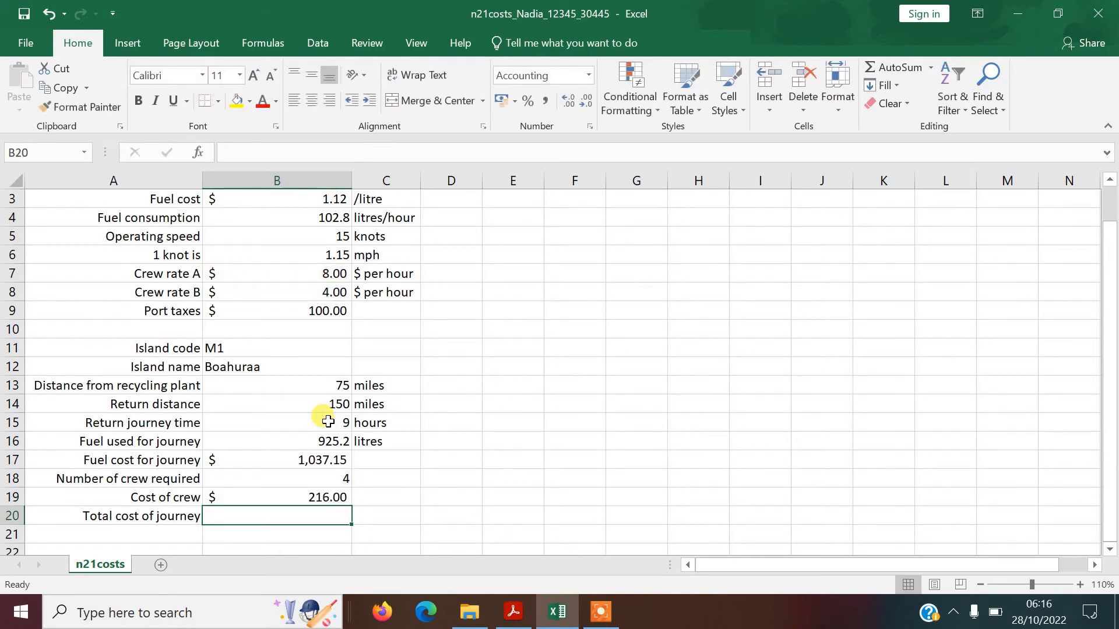
pyautogui.click(269, 494)
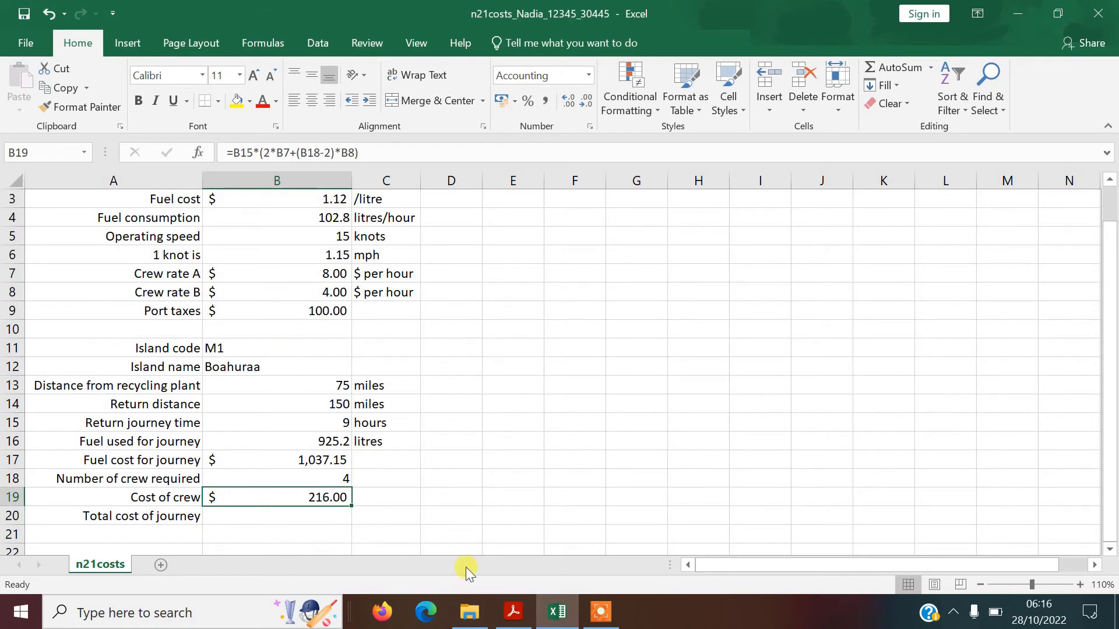
# - Switch to the exam paper in Acrobat Reader and highlight "total cost" in question 12
pyautogui.click(509, 615)
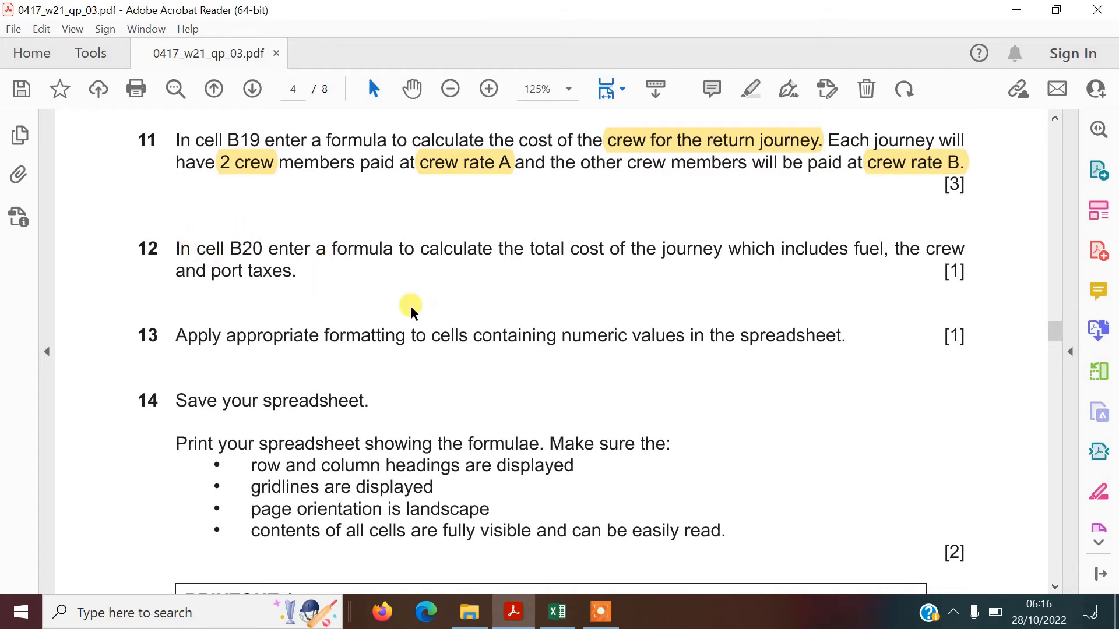
pyautogui.moveTo(531, 248); pyautogui.dragTo(583, 228)
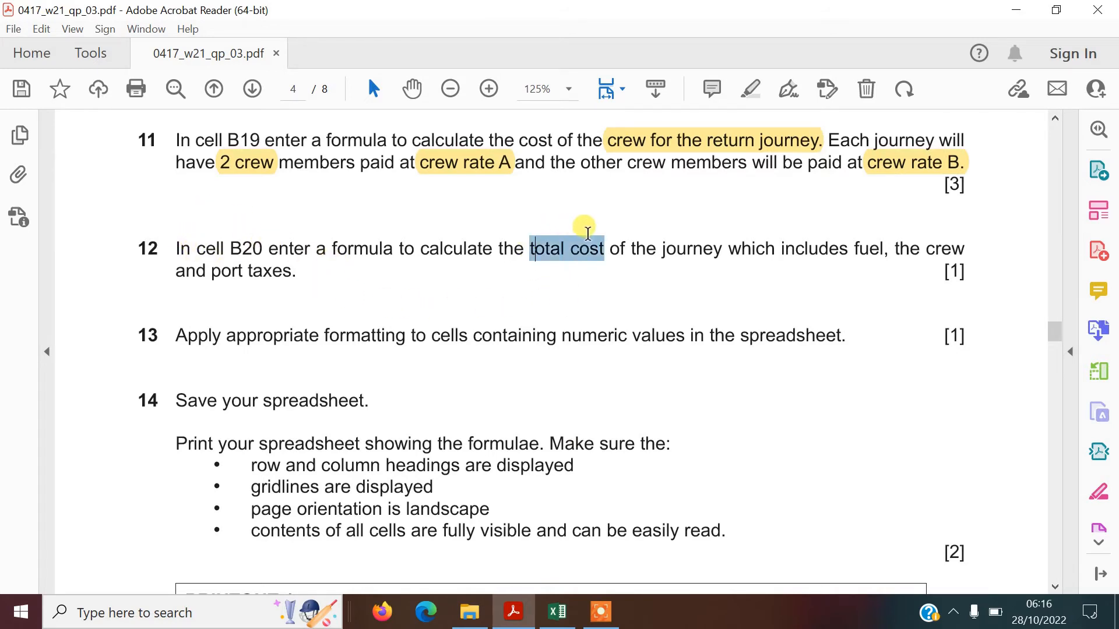
pyautogui.click(618, 216)
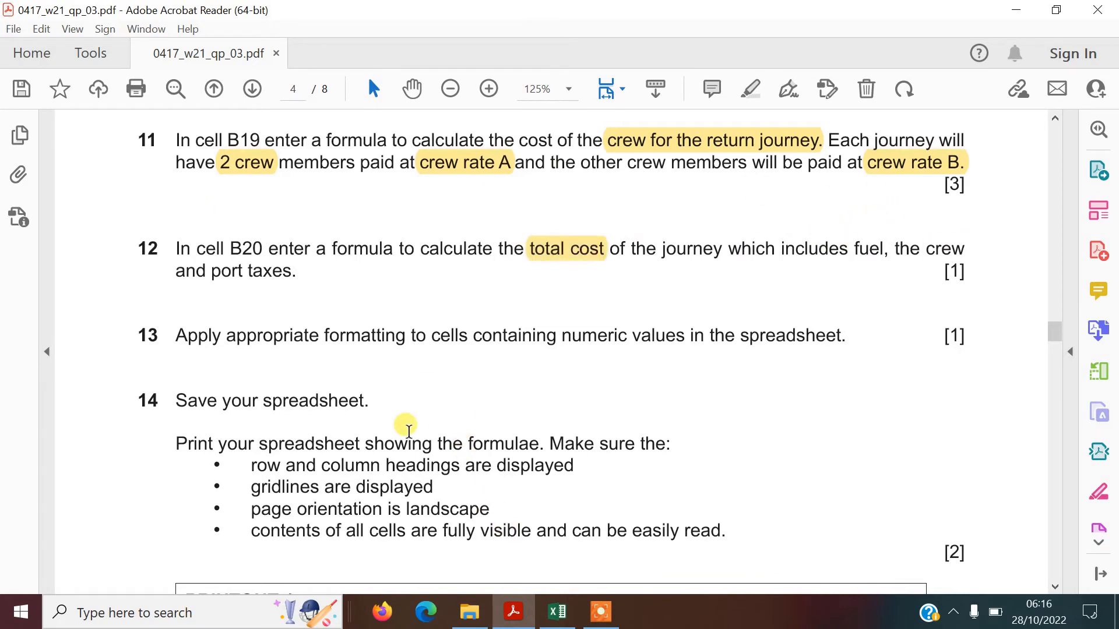
# - Switch to Excel and enter the total cost of journey formula =B19+B17+B9 in cell B20
pyautogui.click(557, 612)
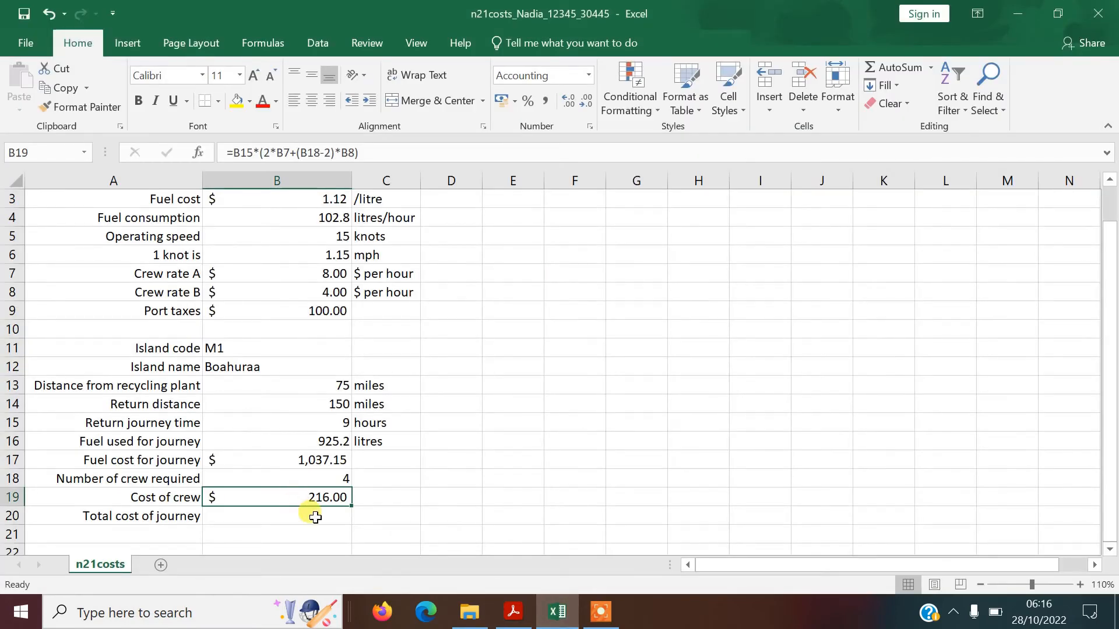
pyautogui.click(315, 518)
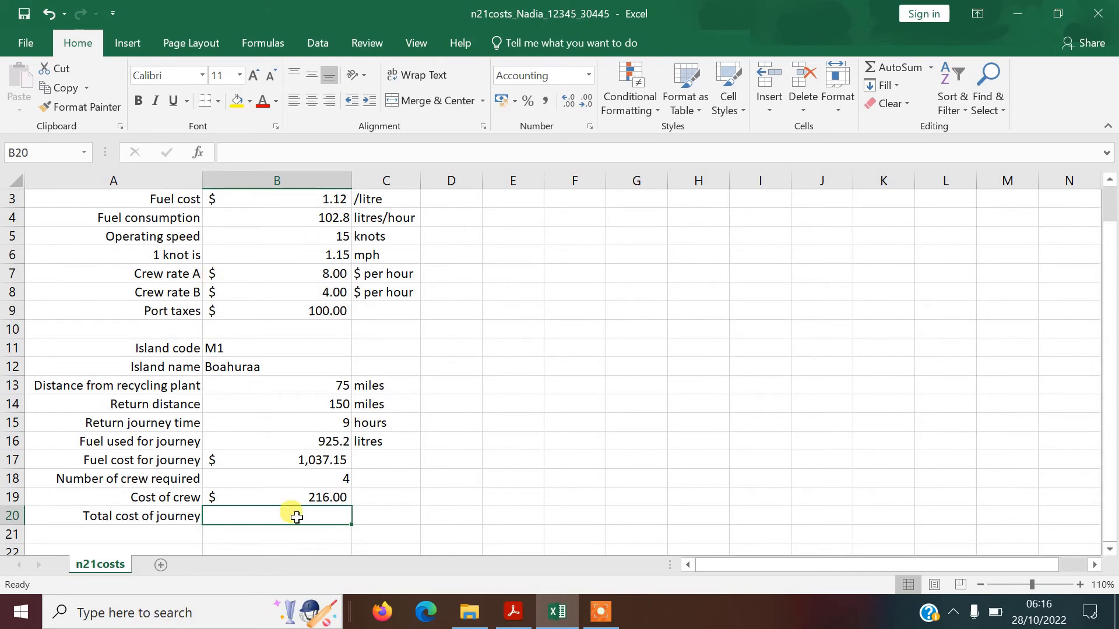
pyautogui.write('=')
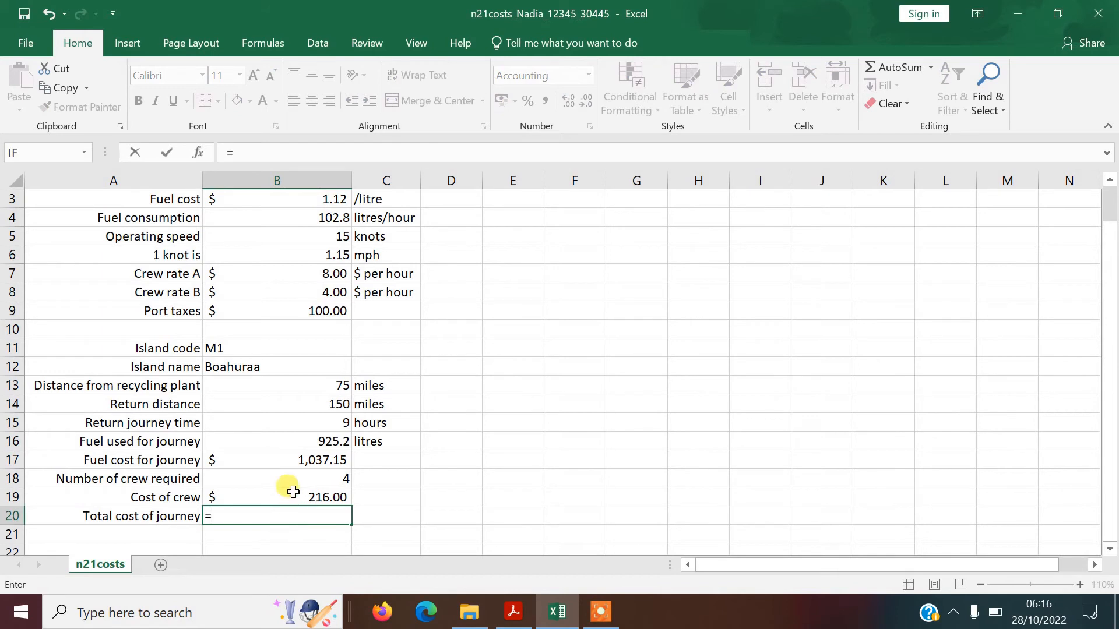
pyautogui.click(293, 493)
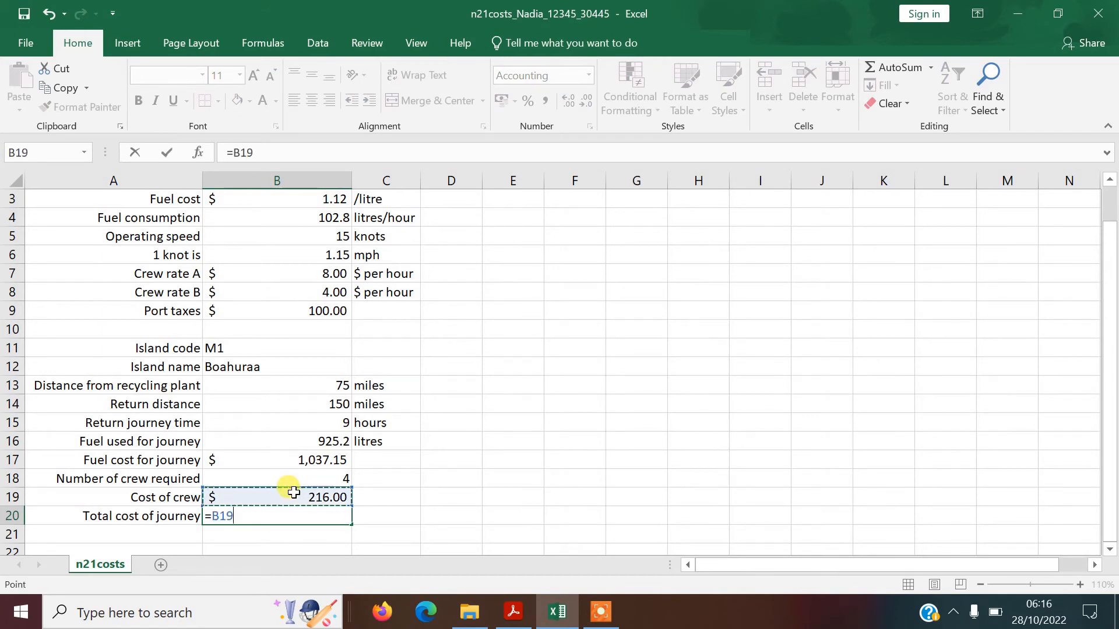
pyautogui.write('+')
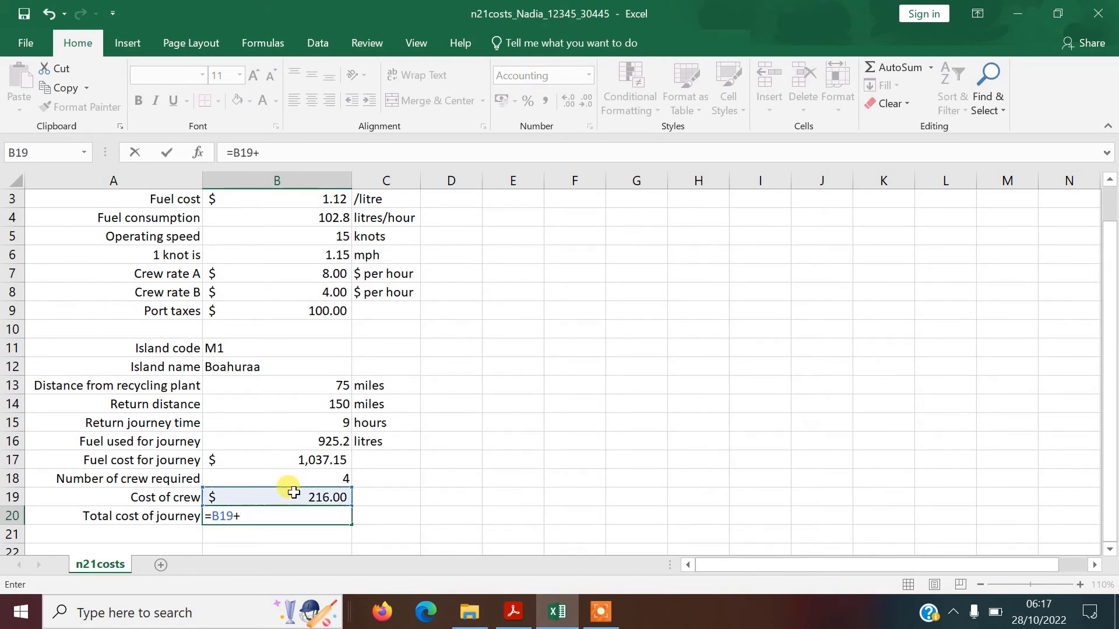
pyautogui.click(282, 459)
pyautogui.write('+')
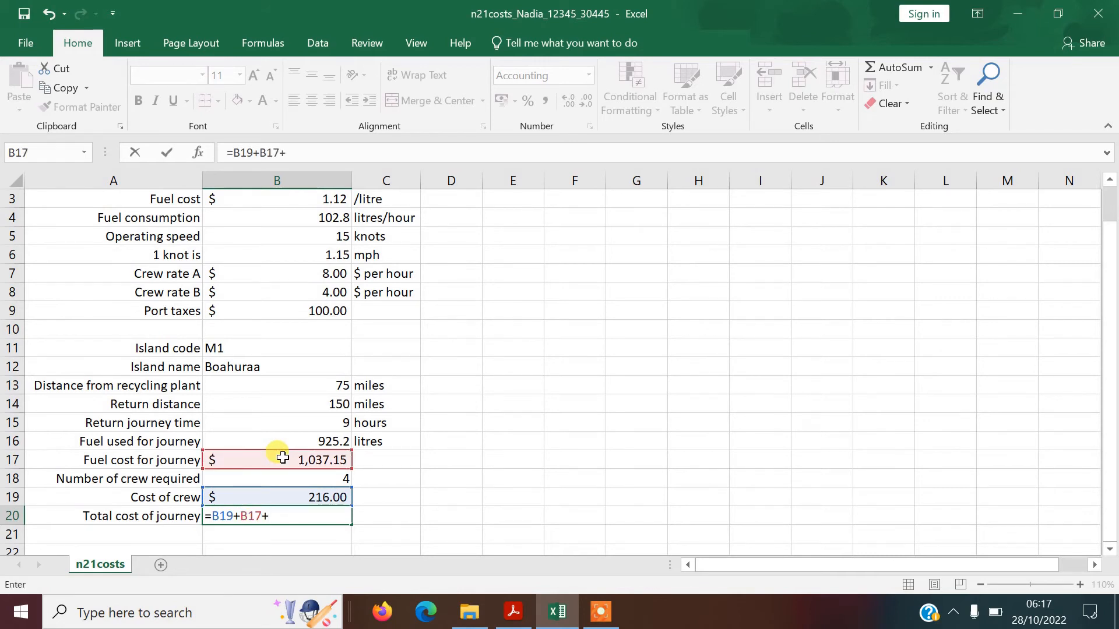
pyautogui.click(278, 310)
pyautogui.press('Return')
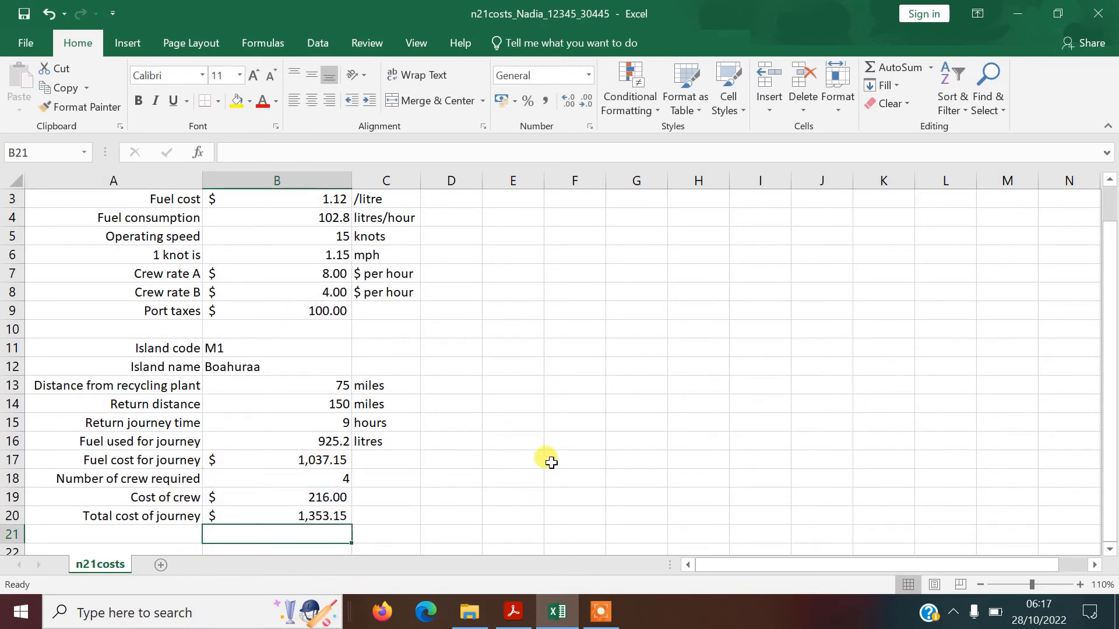
pyautogui.click(447, 512)
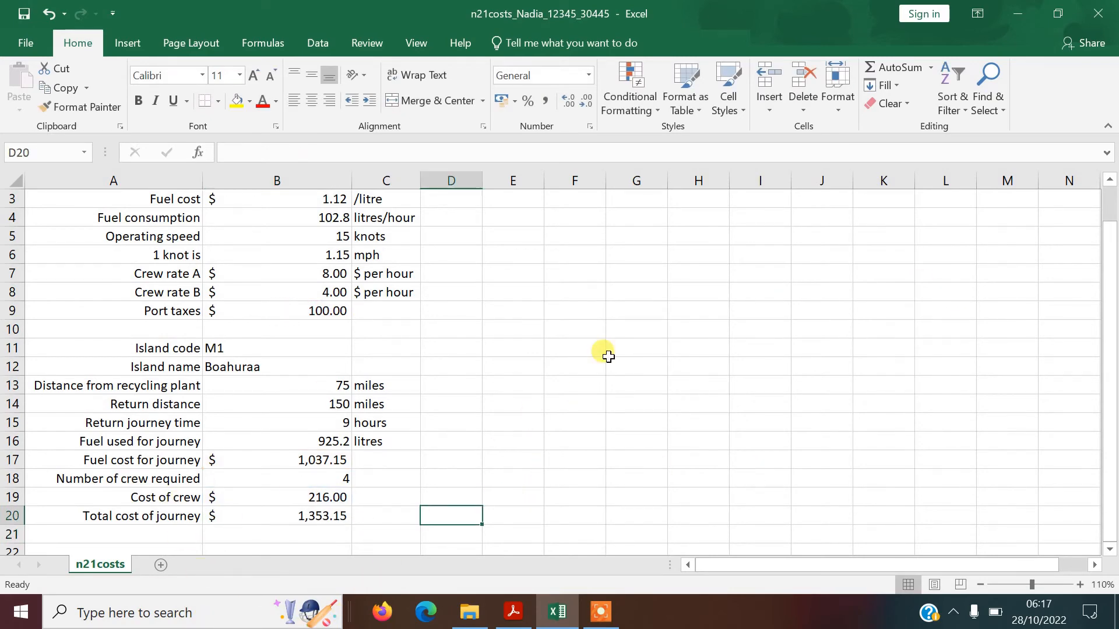
# - Consult question 13 in the exam paper, and apply the $ English (United States) accounting format to the fuel cost in B3
pyautogui.hotkey('alt', 'Tab')
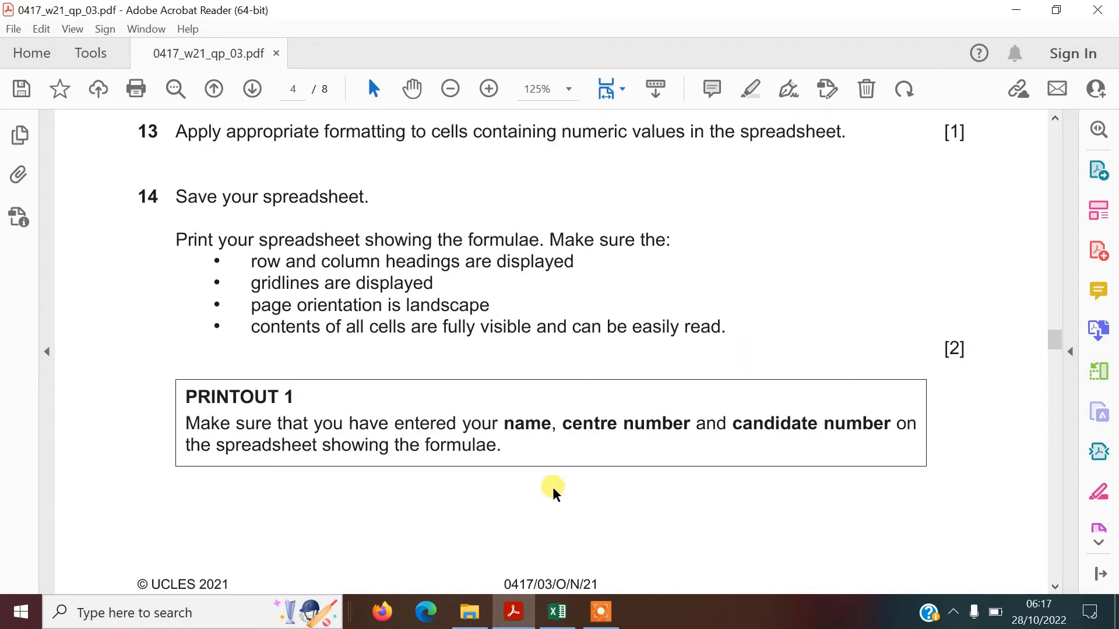
pyautogui.click(557, 612)
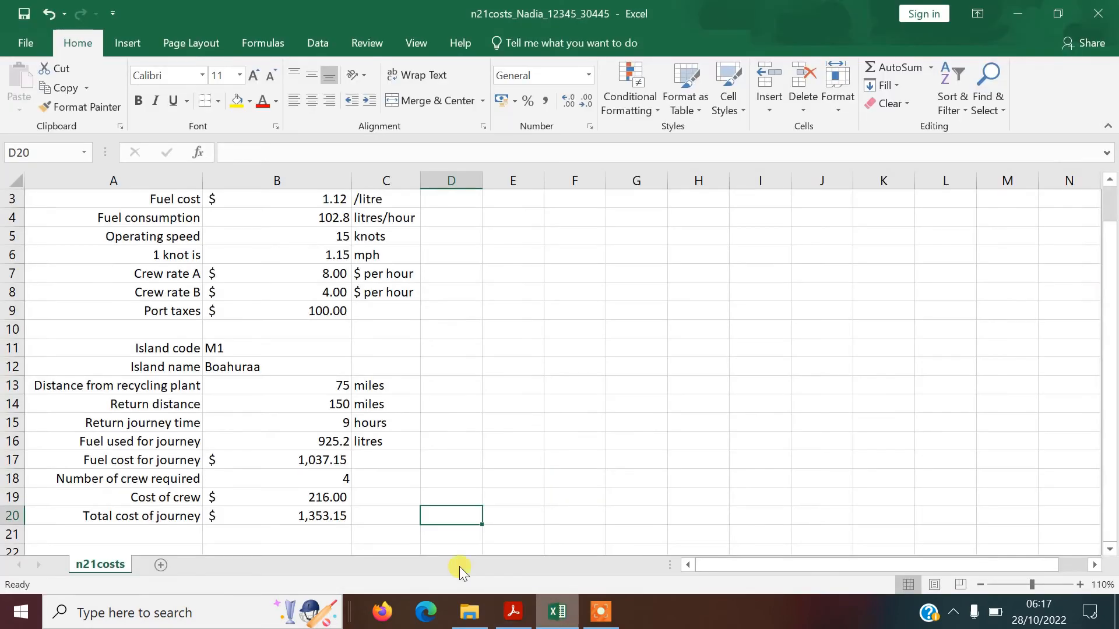
pyautogui.click(251, 518)
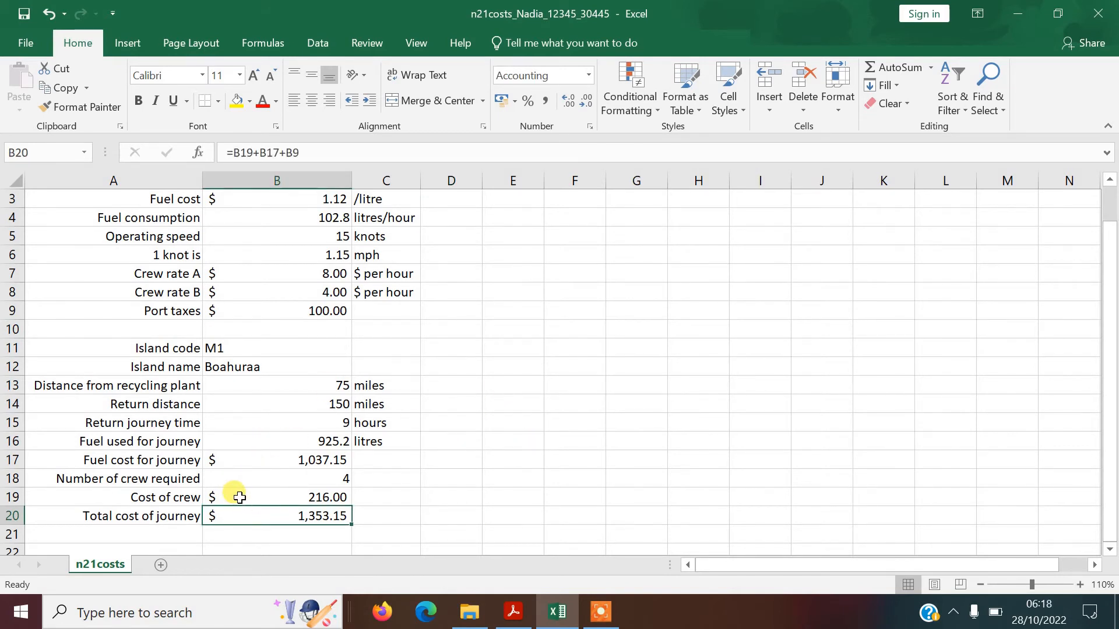
pyautogui.click(309, 195)
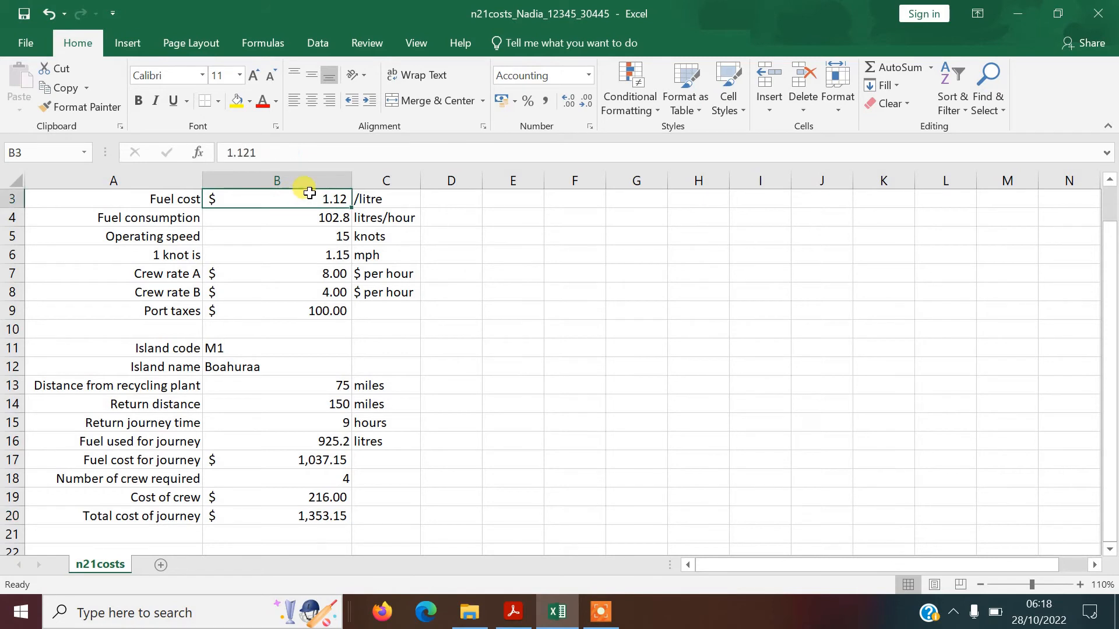
pyautogui.click(516, 100)
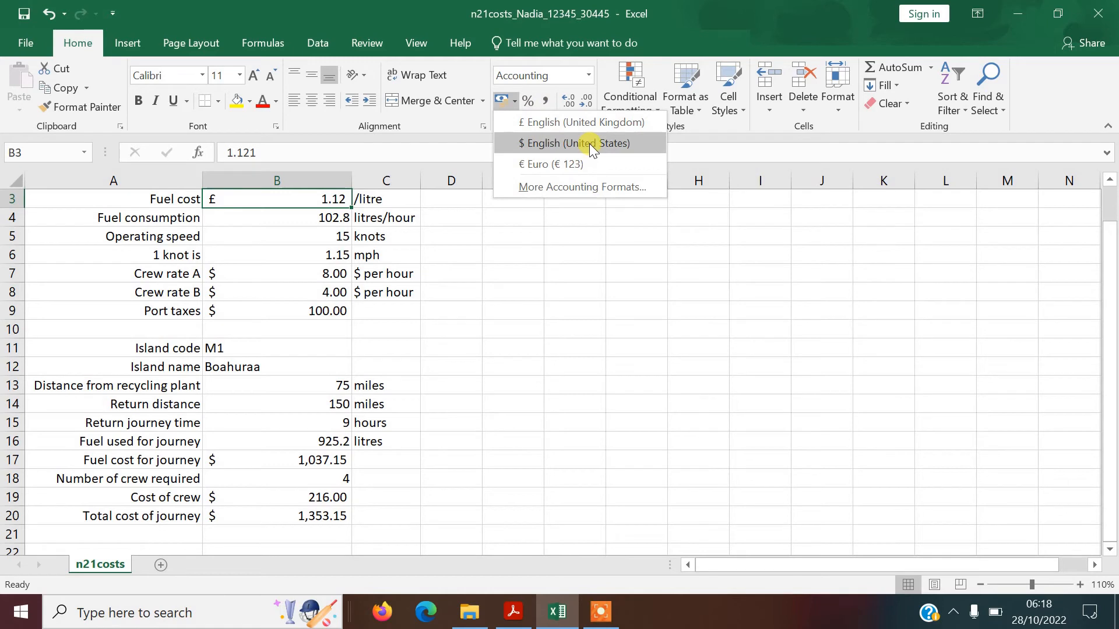
pyautogui.click(570, 147)
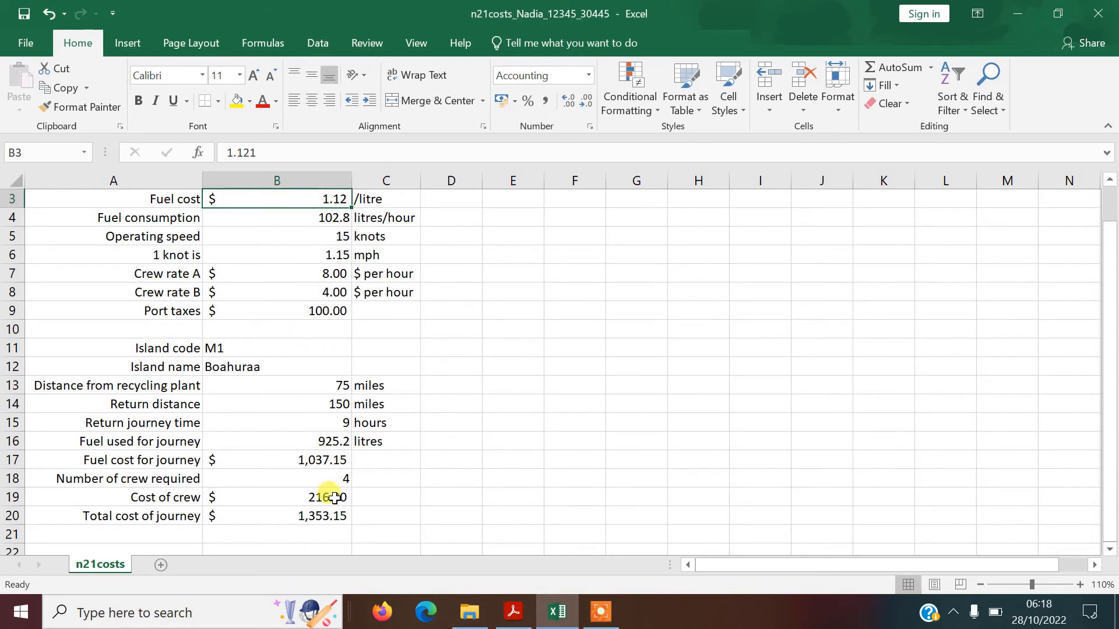
# - Check question 14 in the Acrobat Reader exam paper, and display the formulas in the Excel worksheet
pyautogui.click(513, 611)
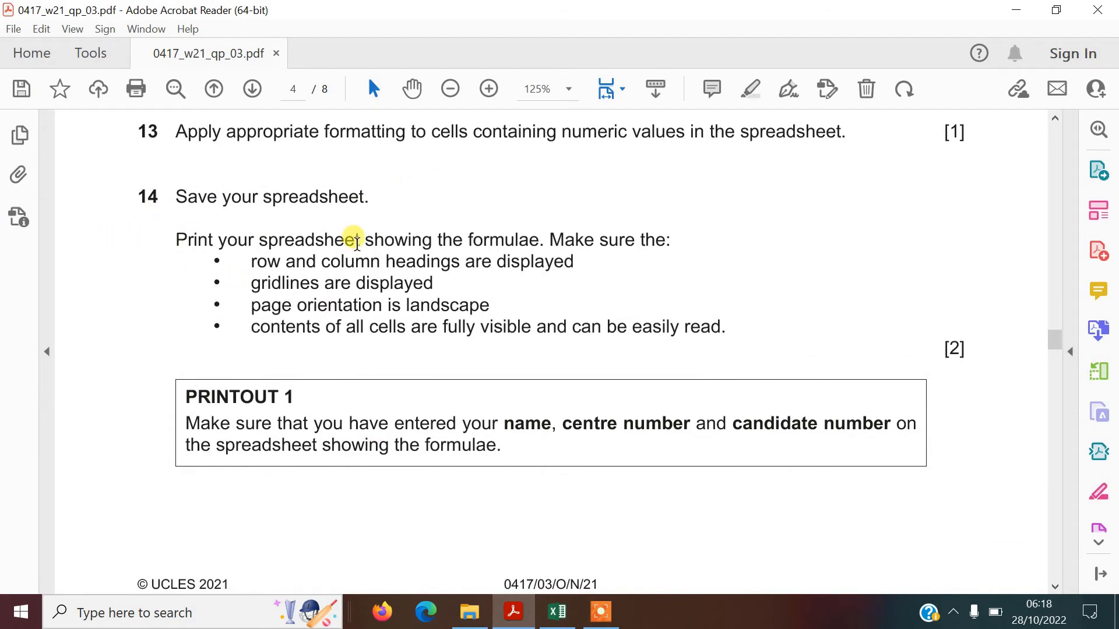
pyautogui.click(557, 612)
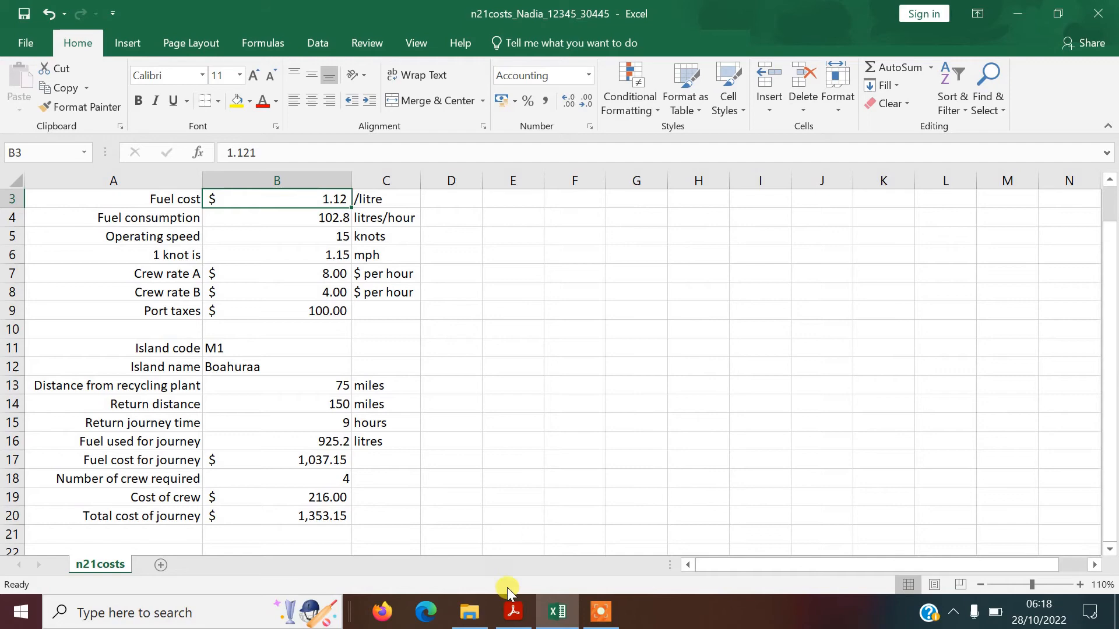
pyautogui.click(513, 612)
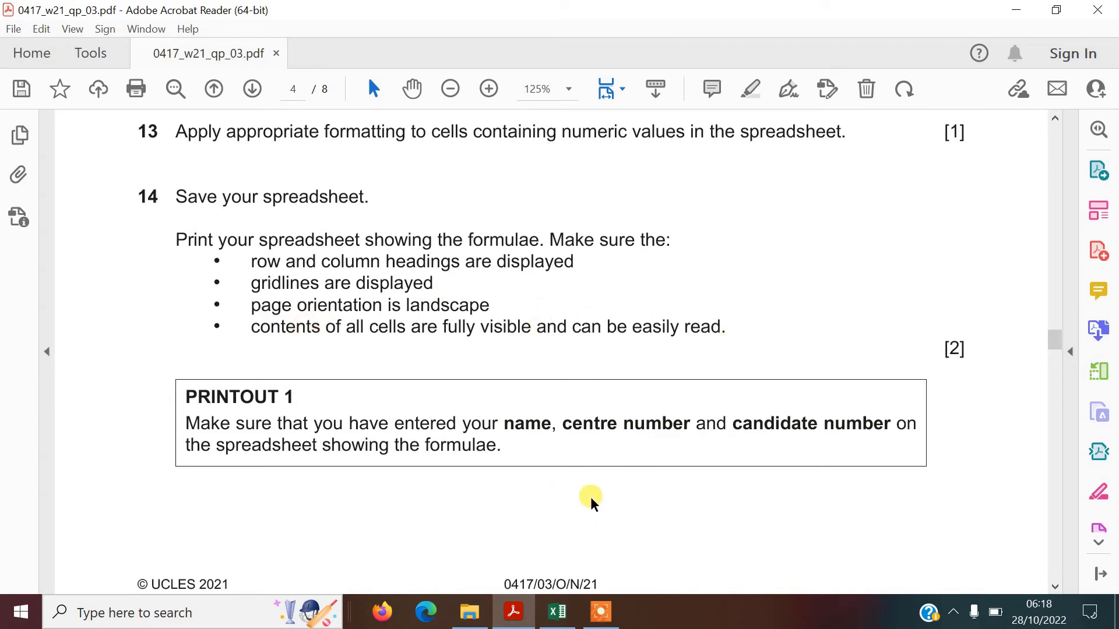
pyautogui.click(556, 619)
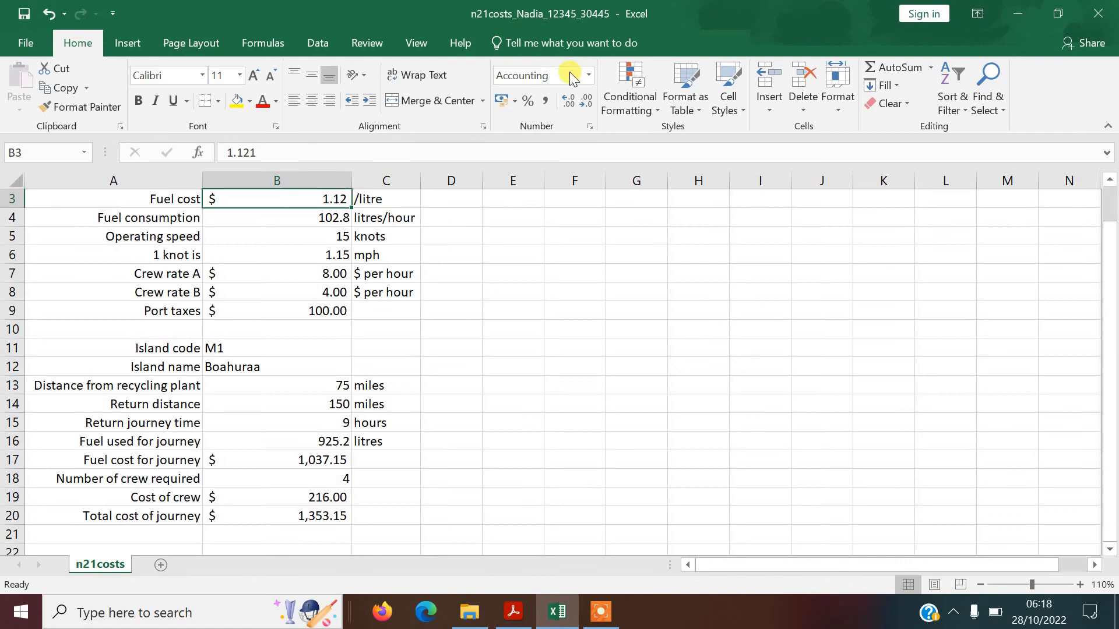
pyautogui.click(252, 48)
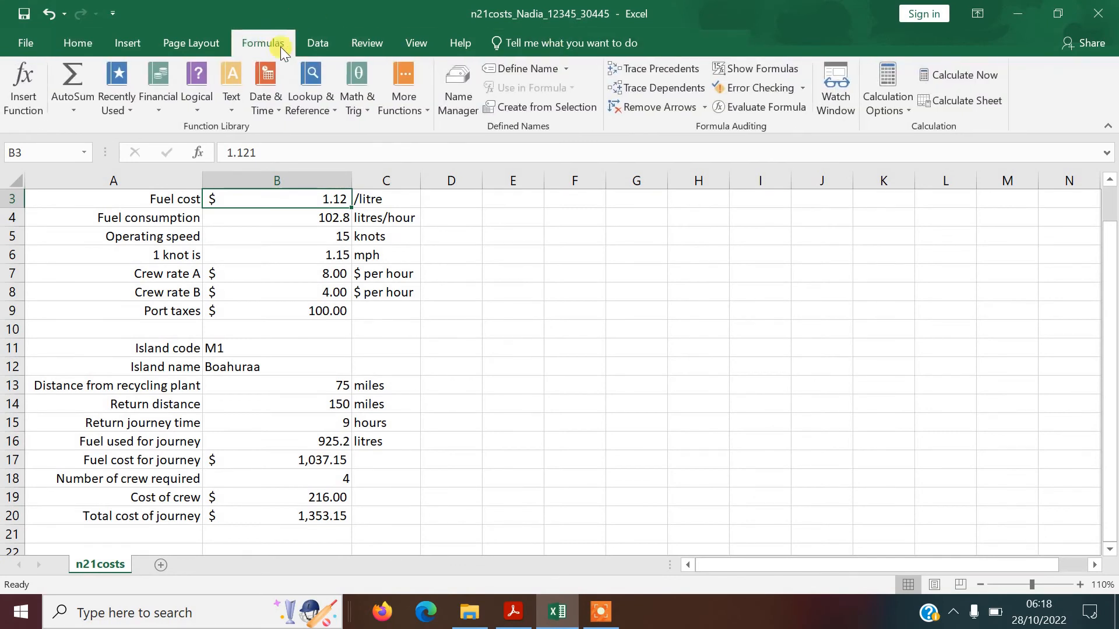
pyautogui.click(731, 70)
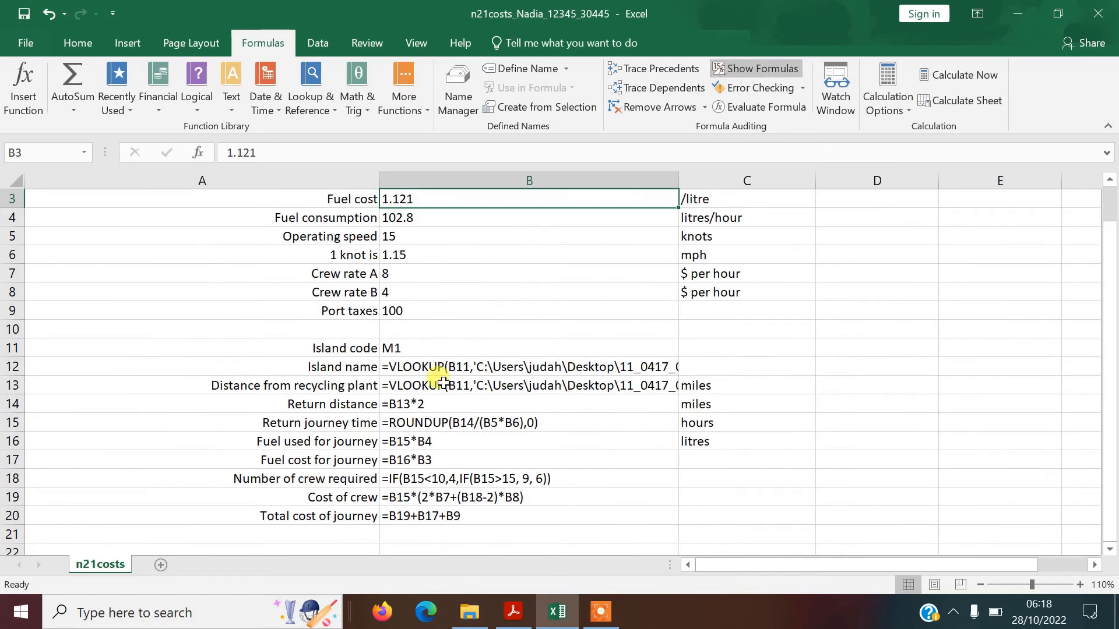
# - Autofit columns B and A to their contents, and narrow column B slightly while keeping the VLOOKUP formulas fully visible
pyautogui.doubleClick(680, 179)
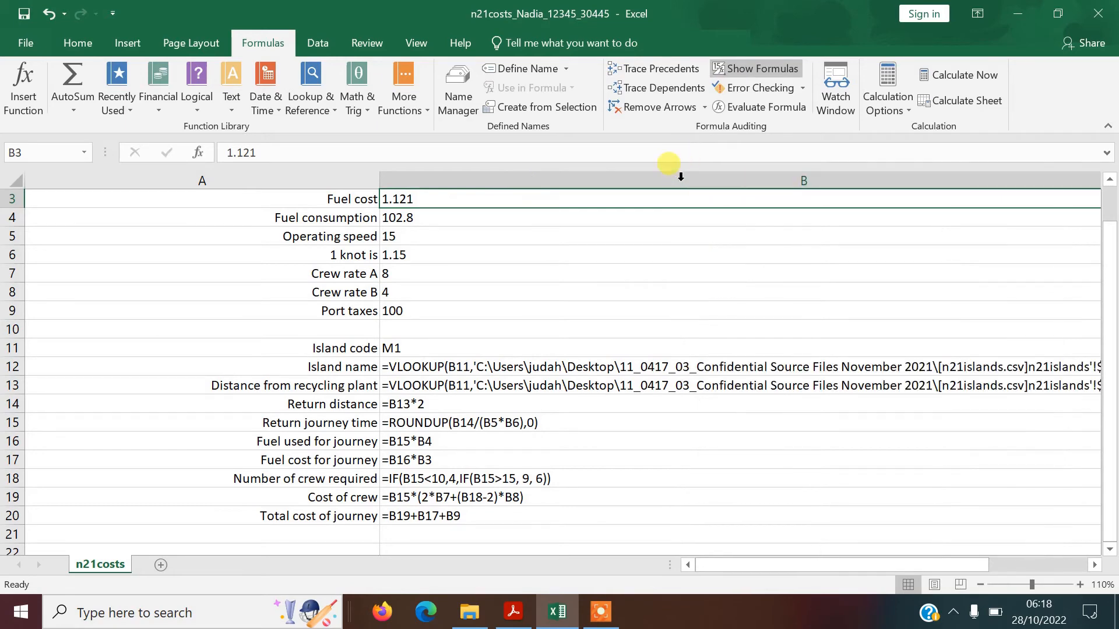
pyautogui.doubleClick(379, 185)
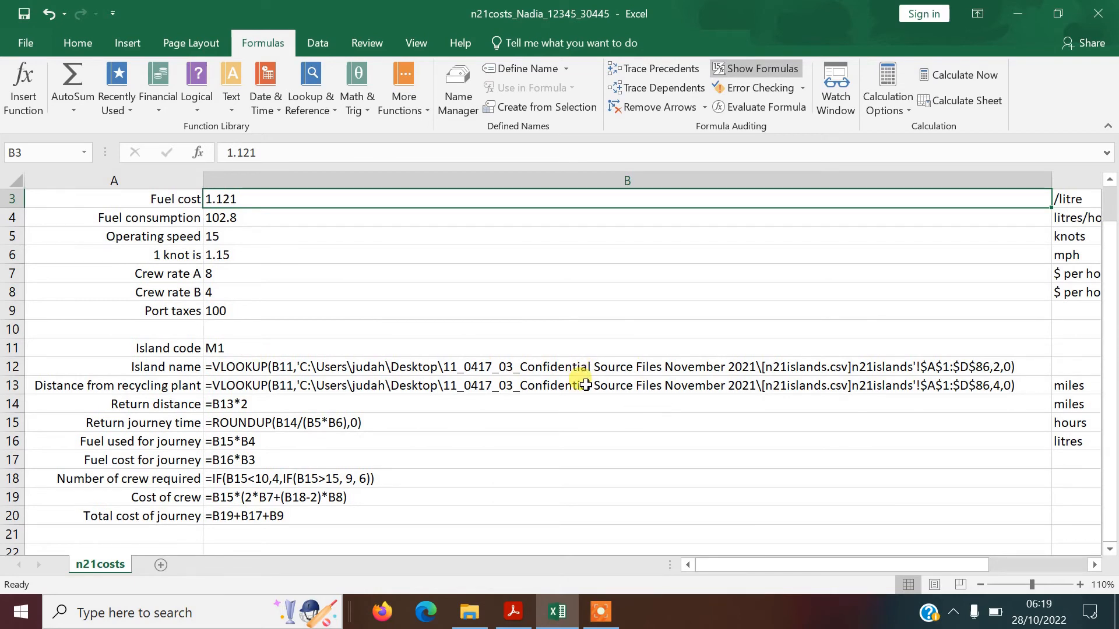
pyautogui.moveTo(1051, 177); pyautogui.dragTo(1020, 194)
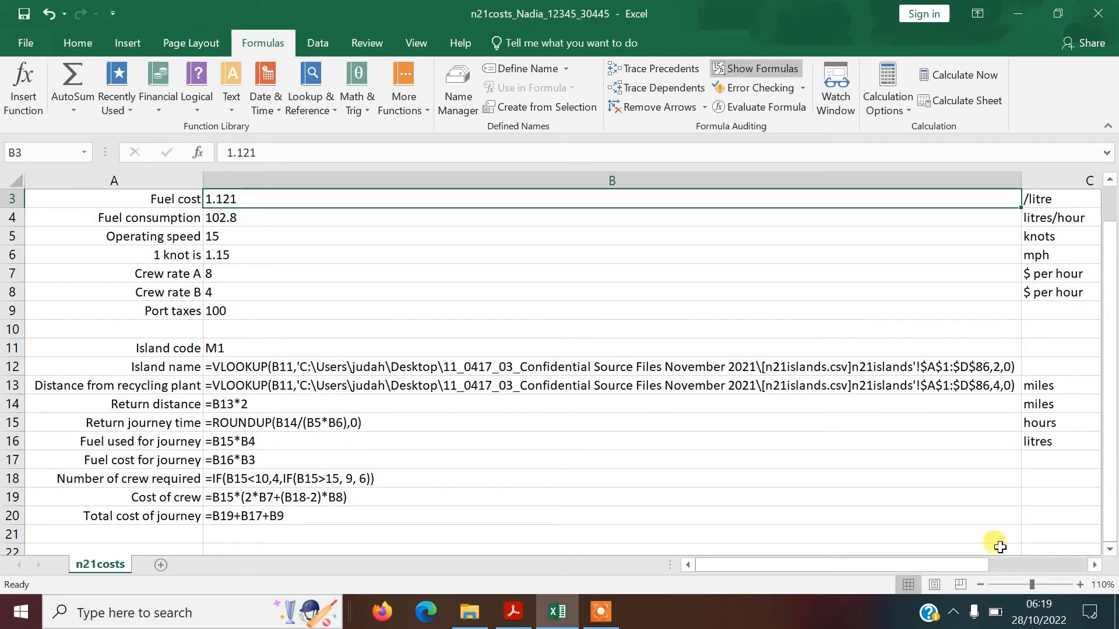
pyautogui.moveTo(963, 571); pyautogui.dragTo(859, 578)
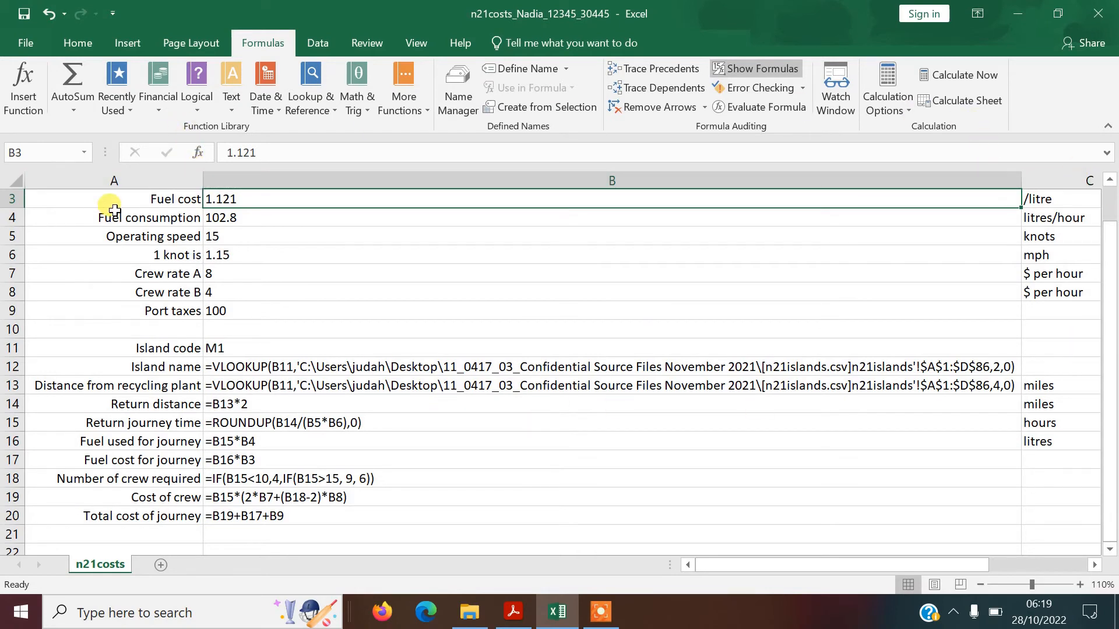
# - Open the print settings for the worksheet and change the page orientation to landscape
pyautogui.click(21, 44)
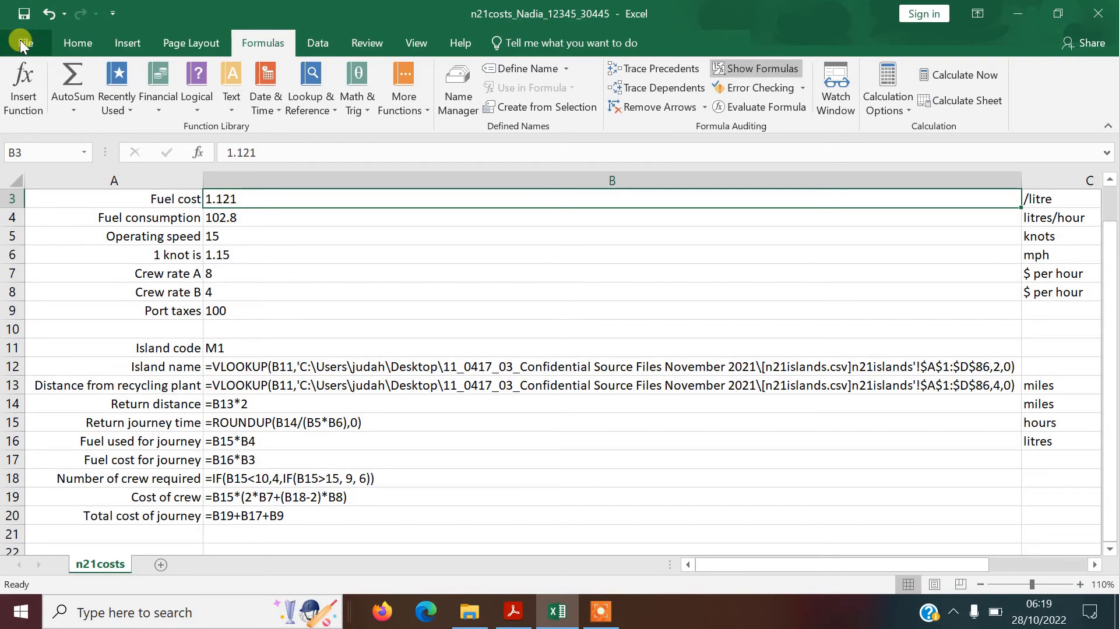
pyautogui.click(36, 230)
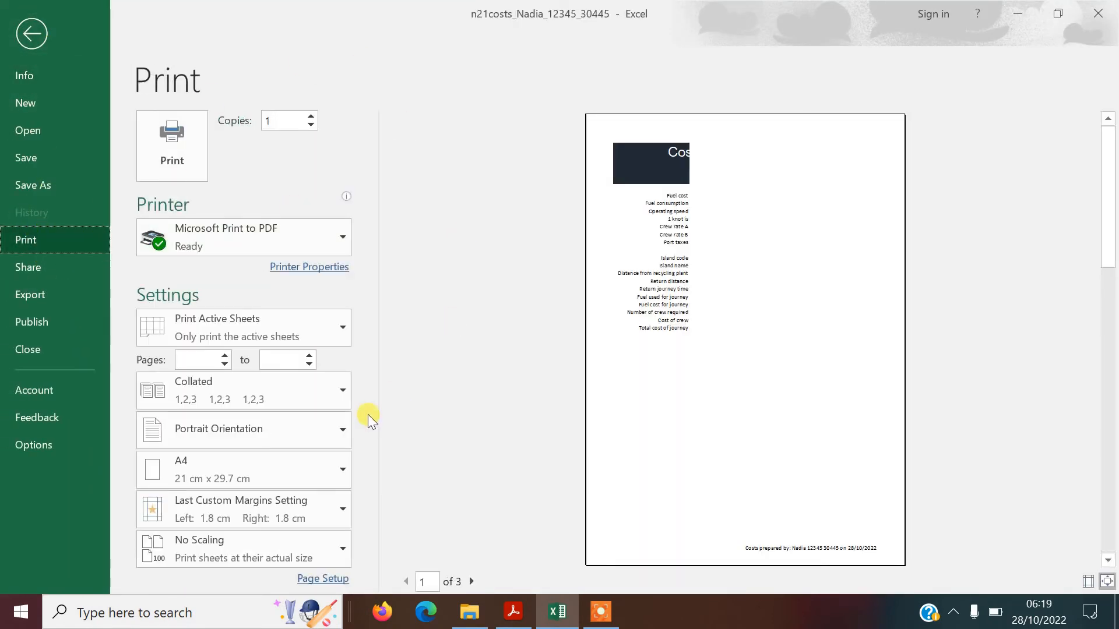
pyautogui.click(291, 441)
pyautogui.click(300, 503)
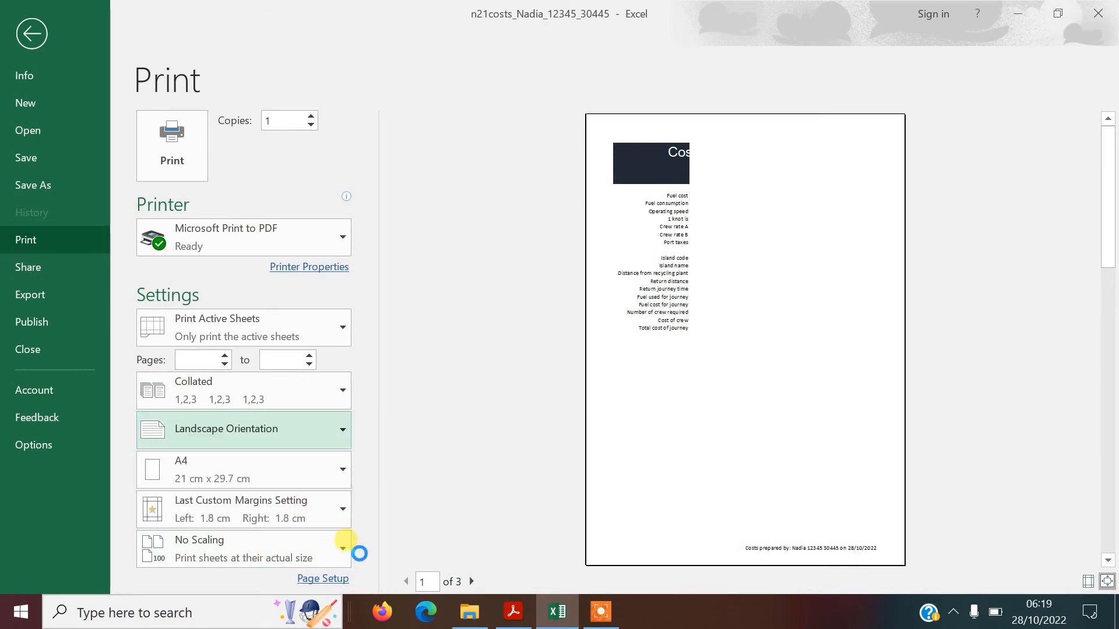
# - Turn on printing of gridlines and row and column headings in the page setup
pyautogui.click(321, 581)
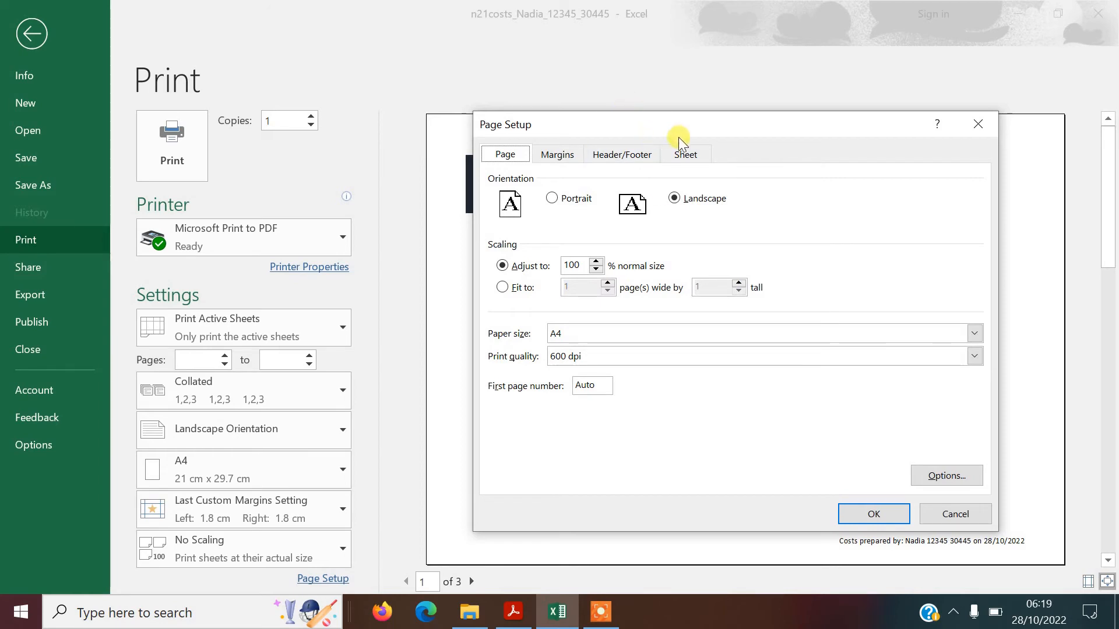
pyautogui.click(693, 163)
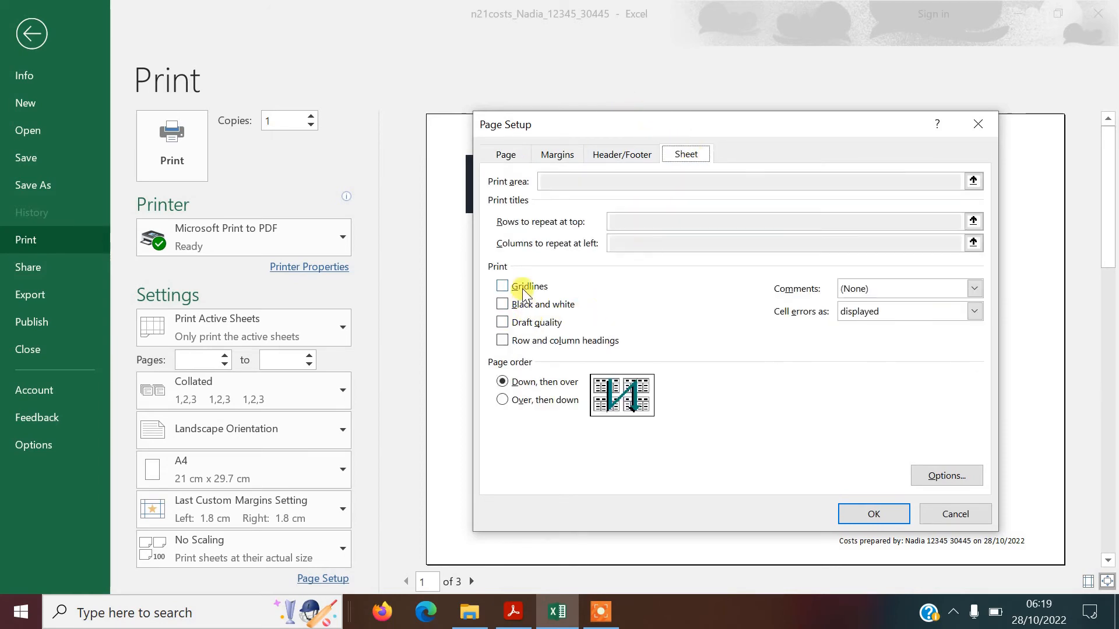
pyautogui.click(540, 341)
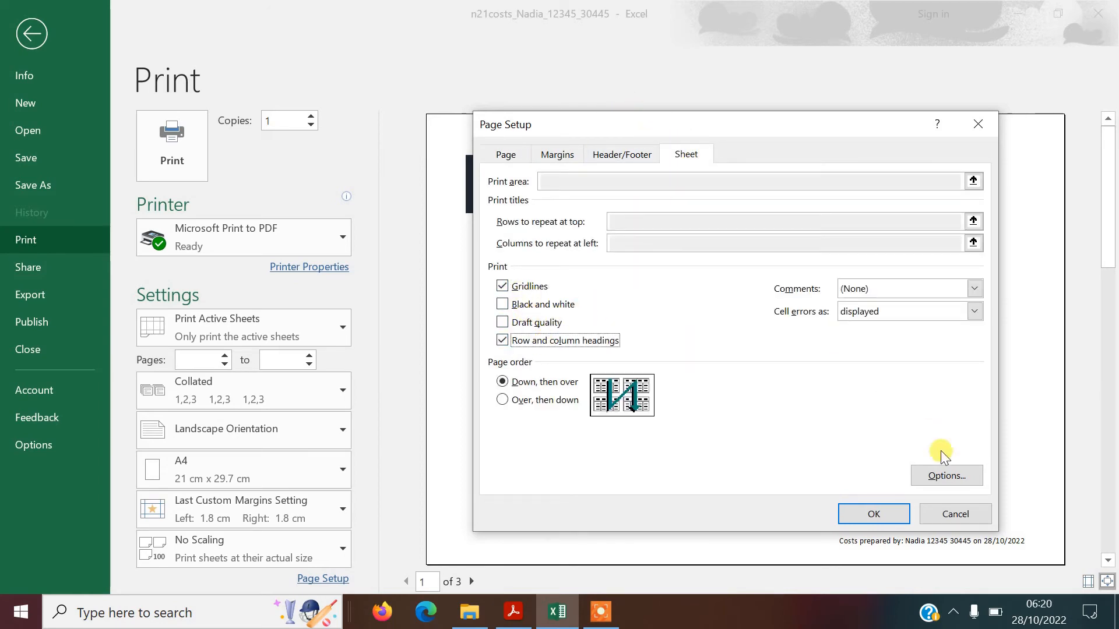
pyautogui.click(879, 513)
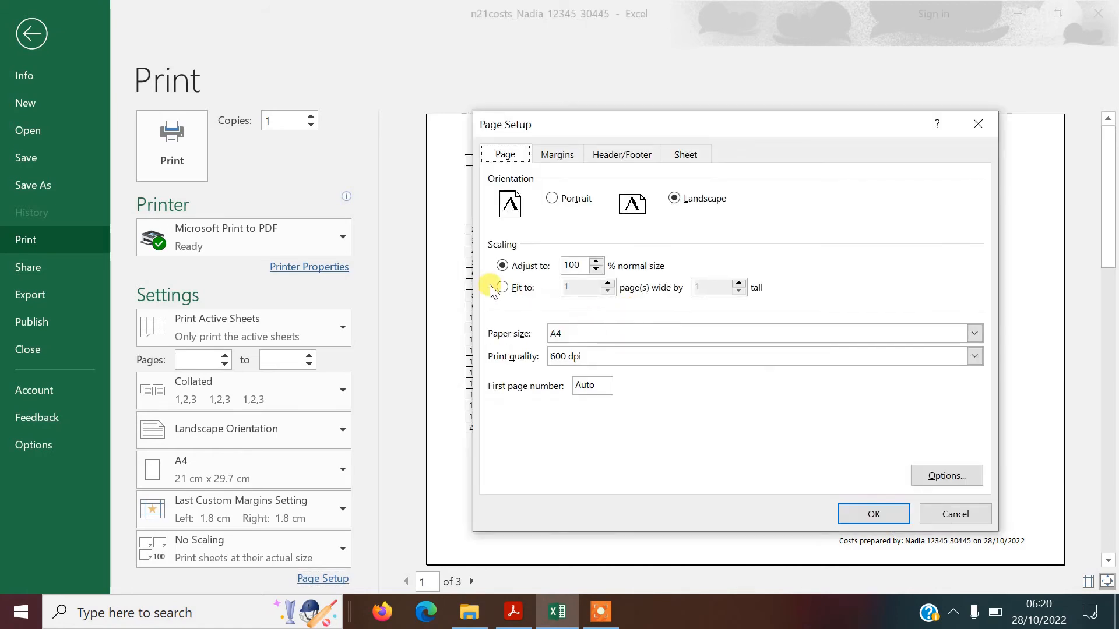
# - Scale the printout to fit 1 page wide by 1 tall, and recheck the scaling in the page setup
pyautogui.click(503, 288)
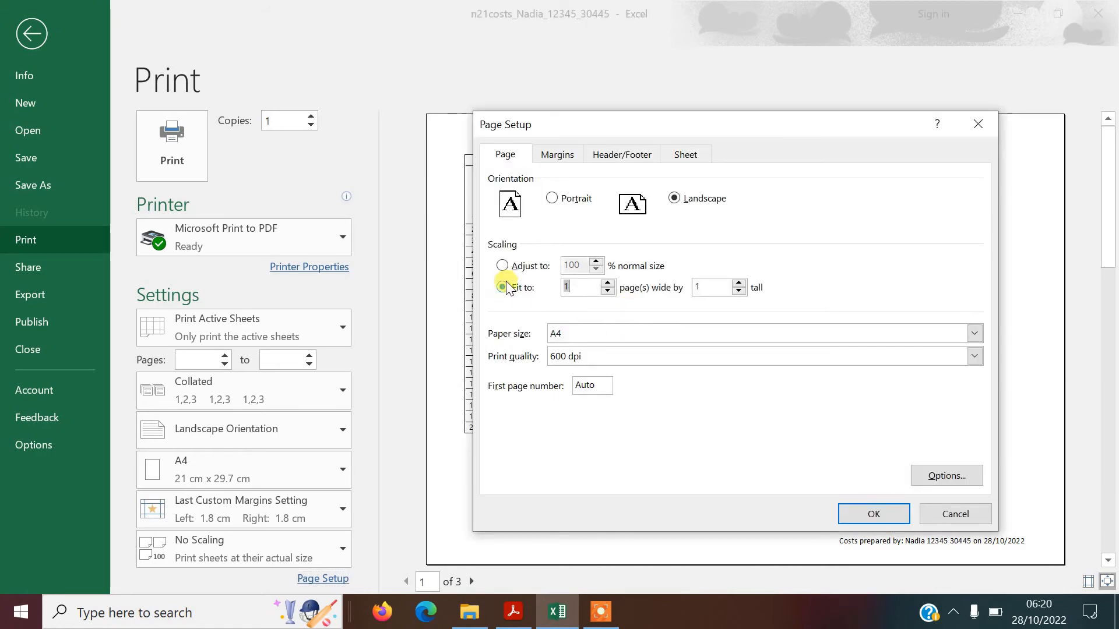
pyautogui.click(868, 510)
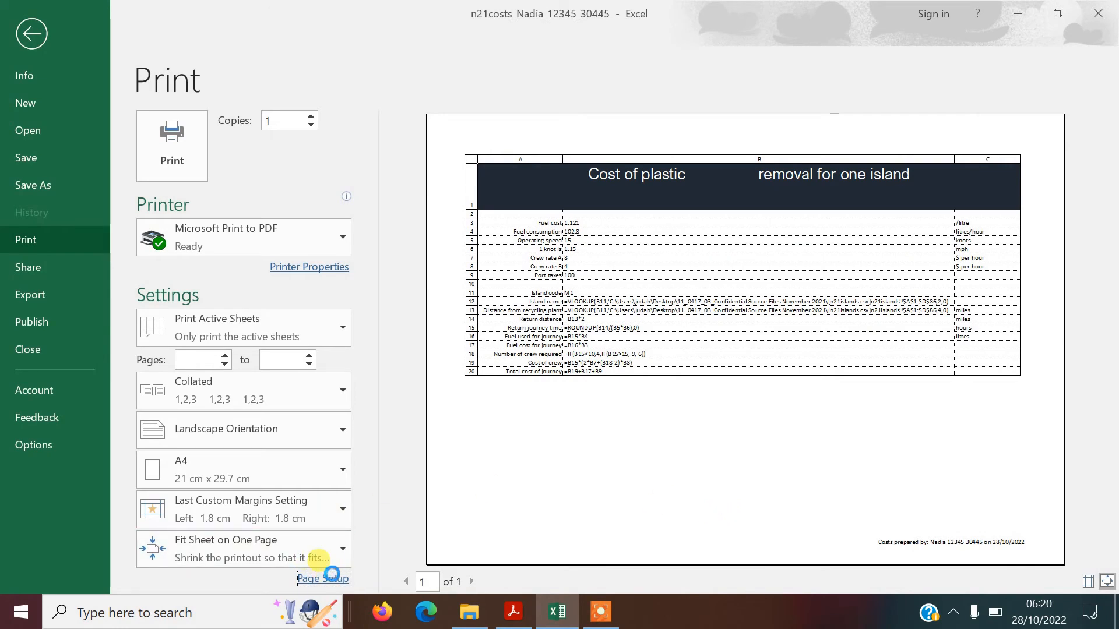
pyautogui.click(334, 578)
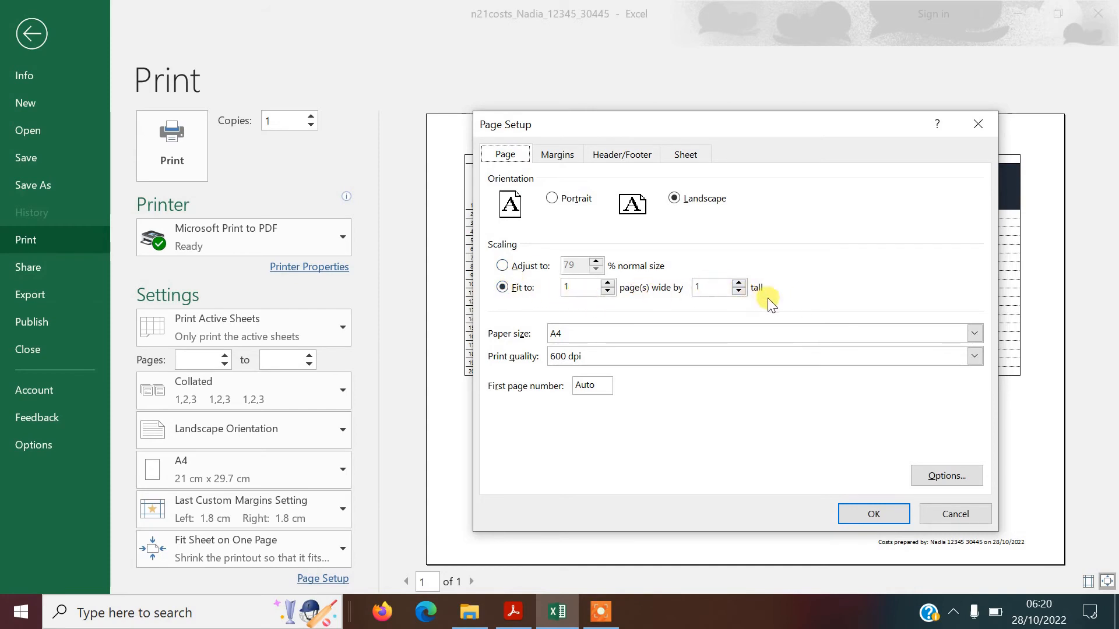
pyautogui.click(896, 515)
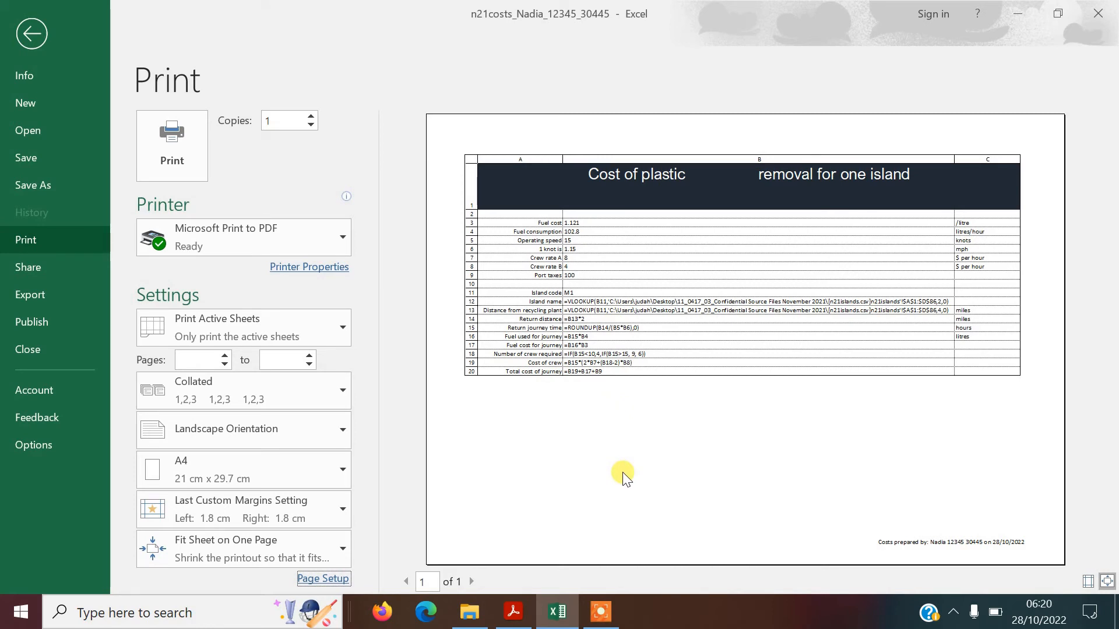
# - Check question 15 in the exam paper, and switch the n21costs worksheet in Excel from showing formulas to showing values
pyautogui.click(32, 33)
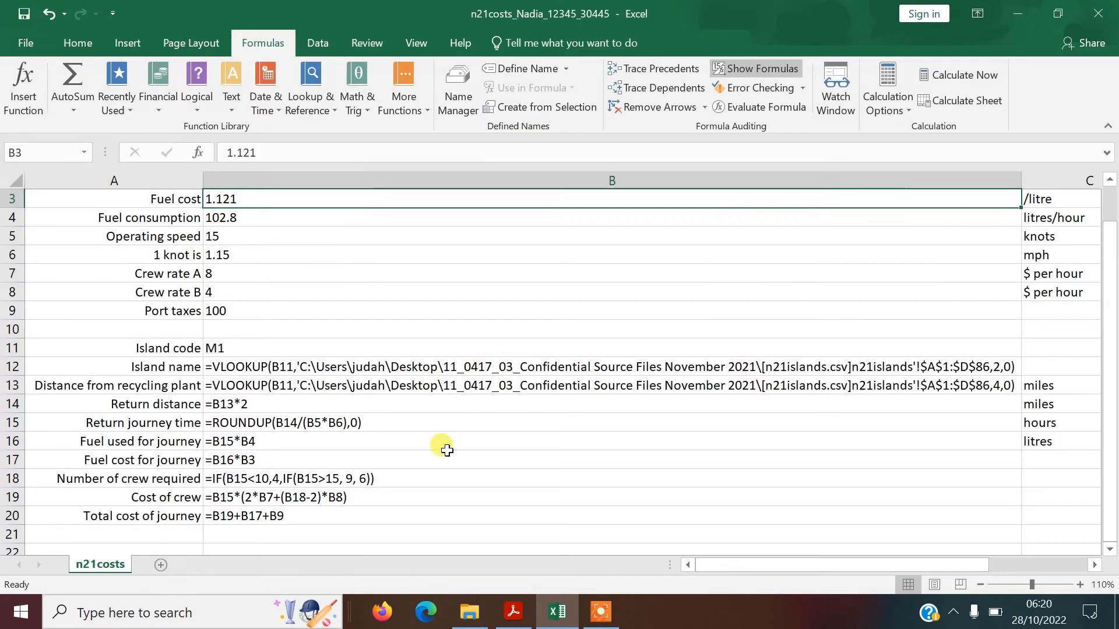
pyautogui.click(513, 612)
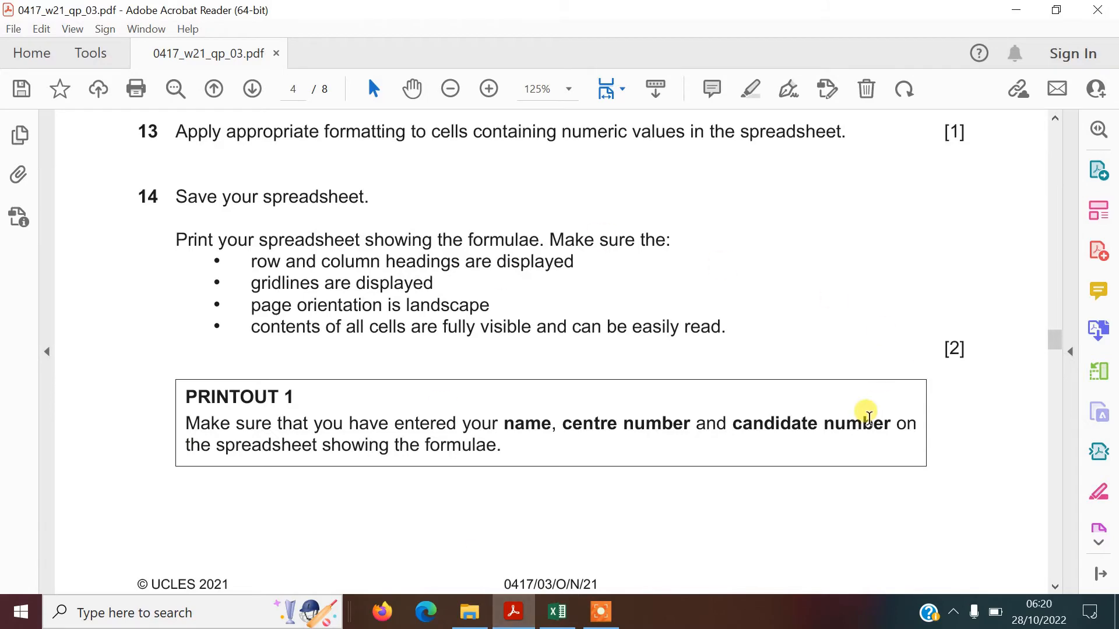
pyautogui.click(1055, 587)
pyautogui.click(1055, 588)
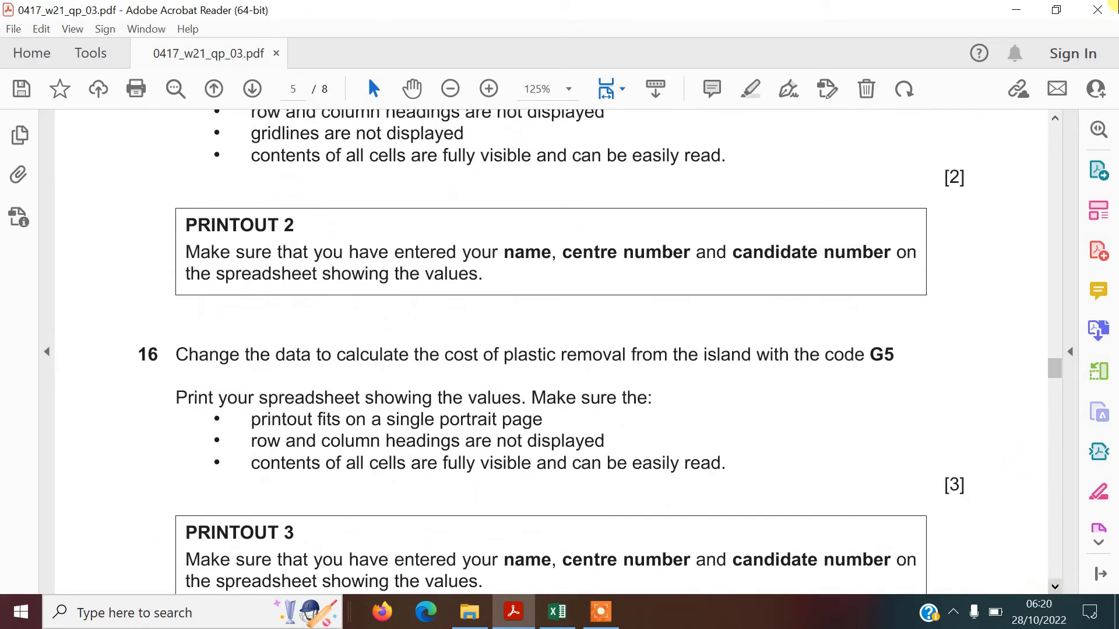
pyautogui.click(1055, 120)
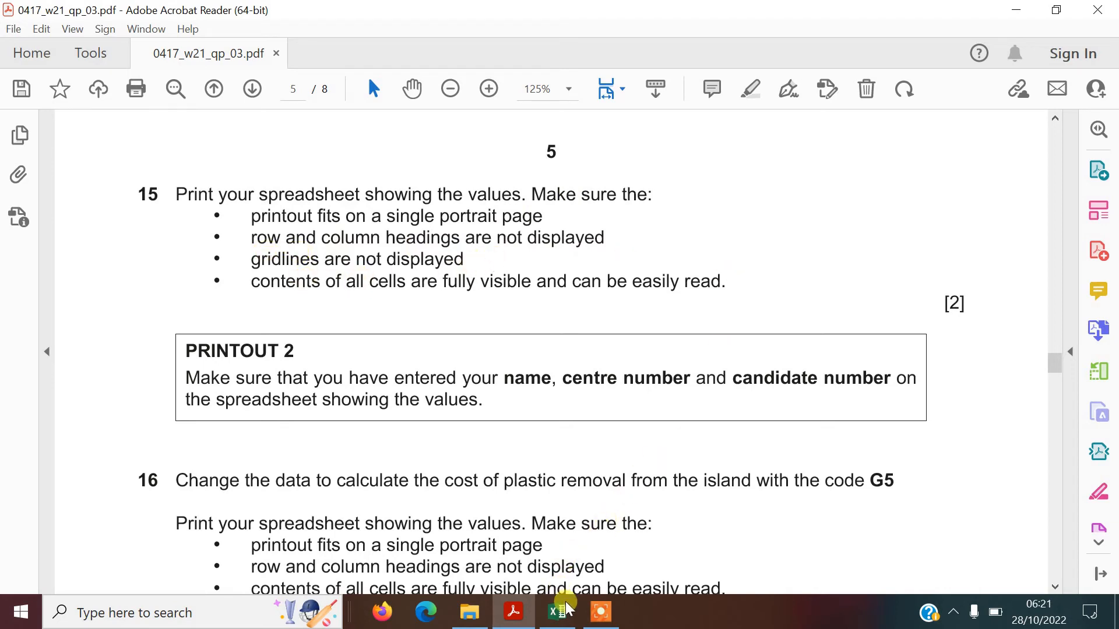
pyautogui.click(562, 625)
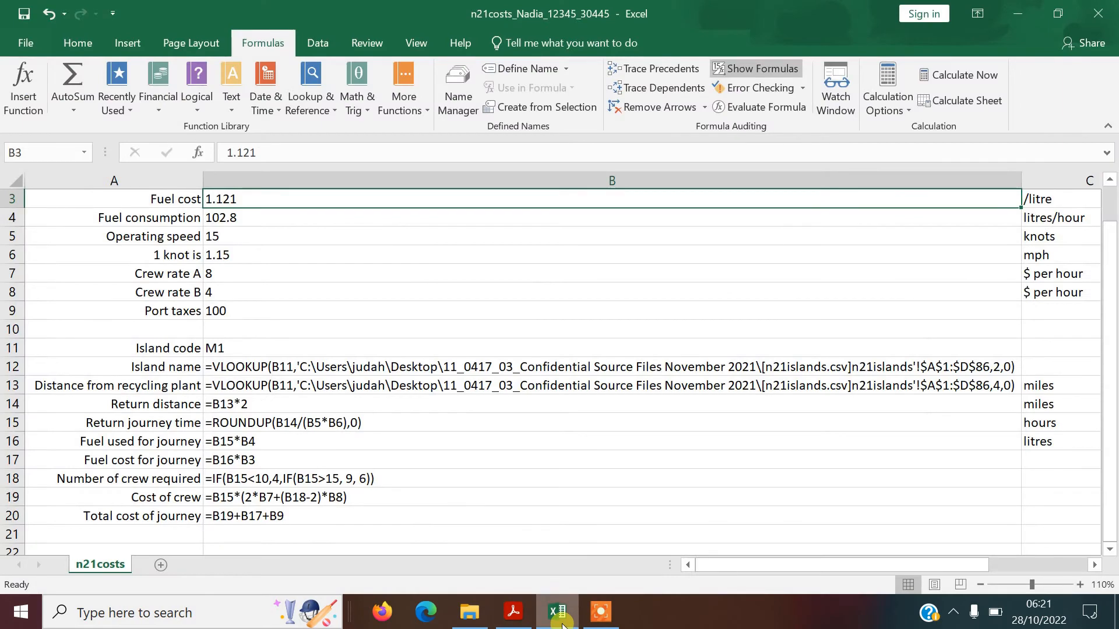
pyautogui.click(732, 73)
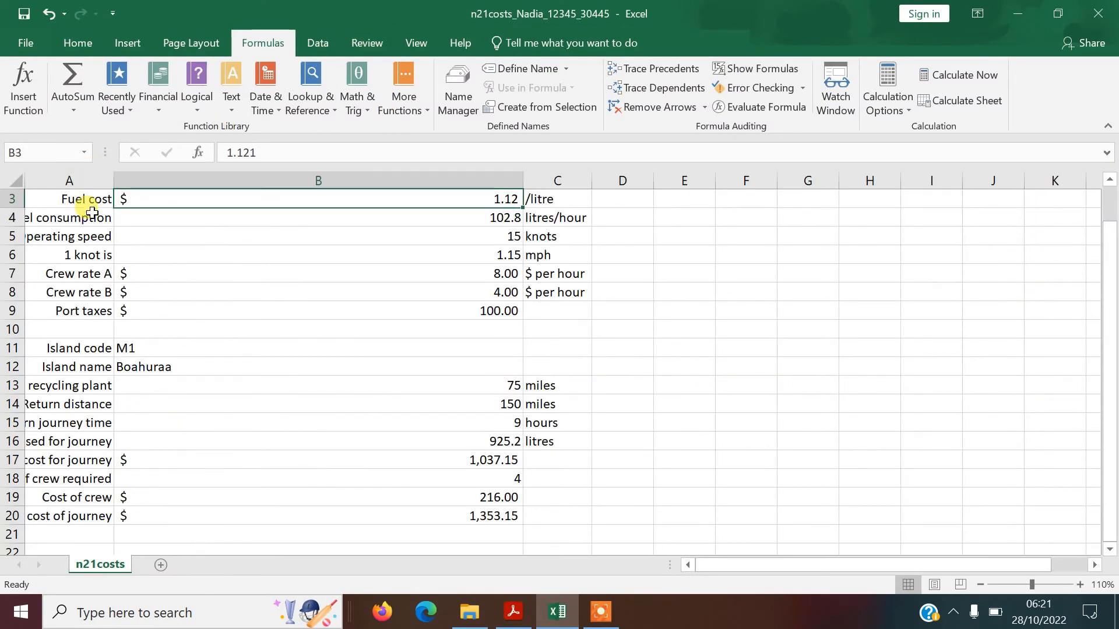
# - Autofit columns A and B to their contents in the values view
pyautogui.doubleClick(111, 182)
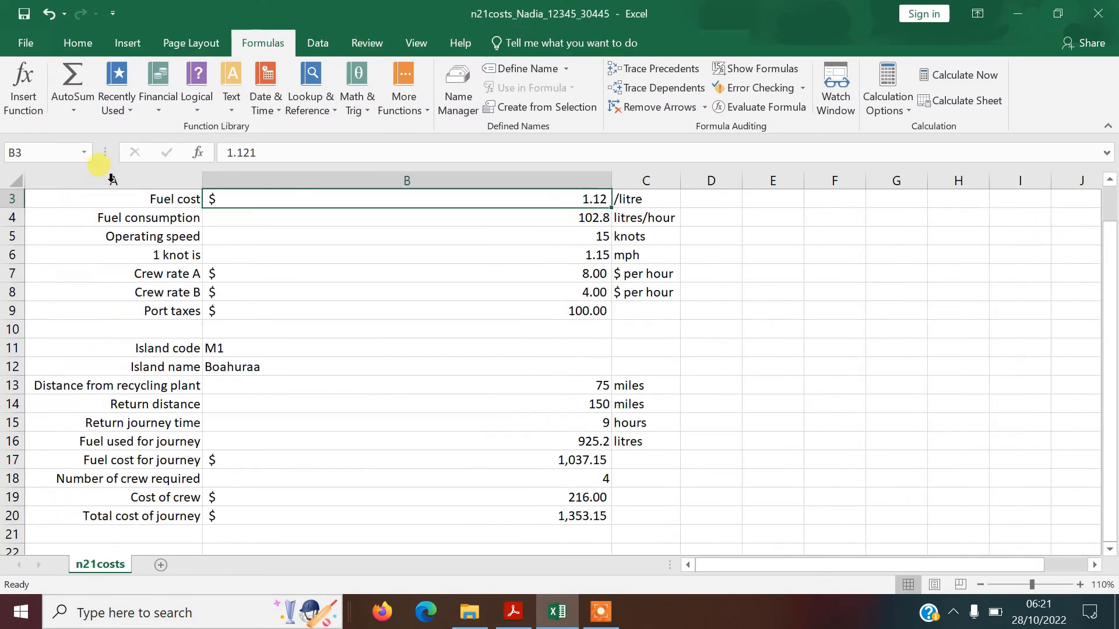
pyautogui.doubleClick(612, 181)
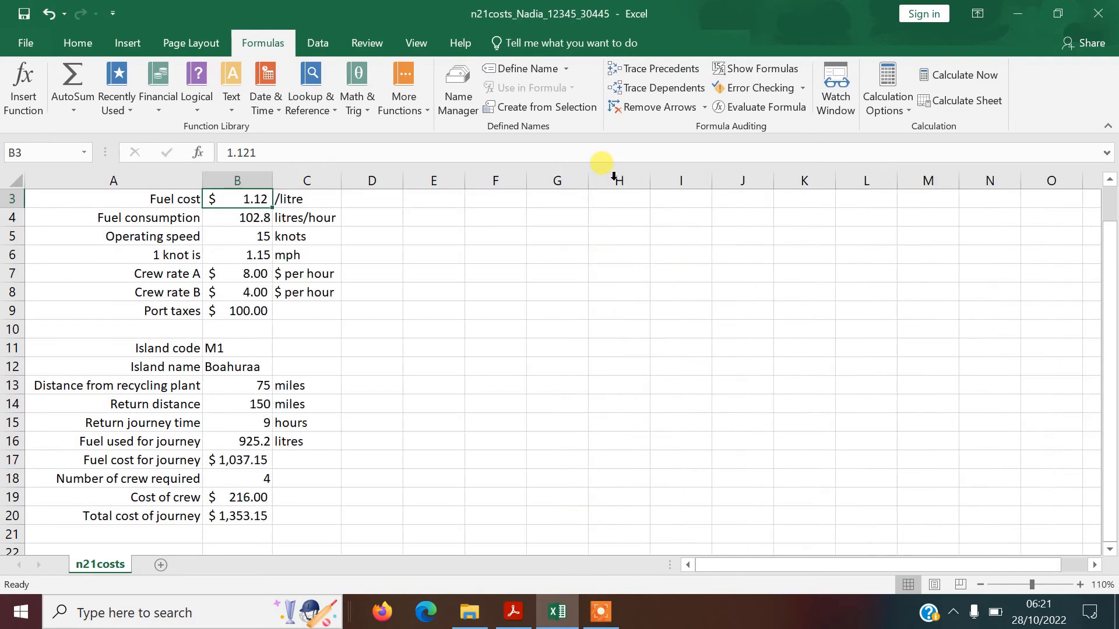
pyautogui.click(343, 190)
pyautogui.press('Home')
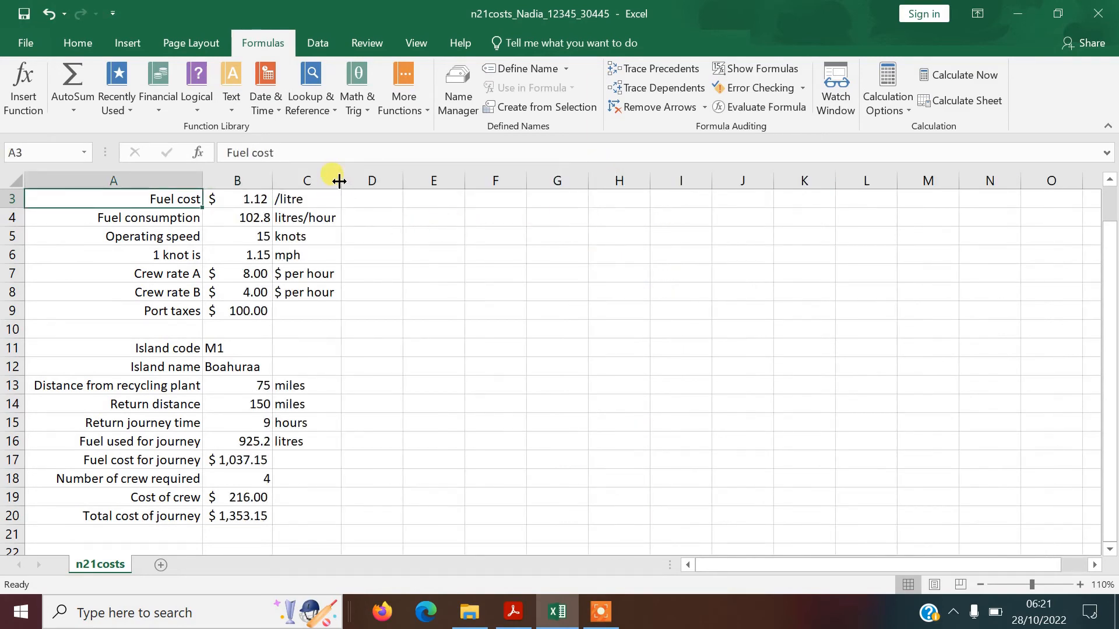
# - Check the print preview, and widen column B until the whole title in row 1 fits
pyautogui.click(25, 40)
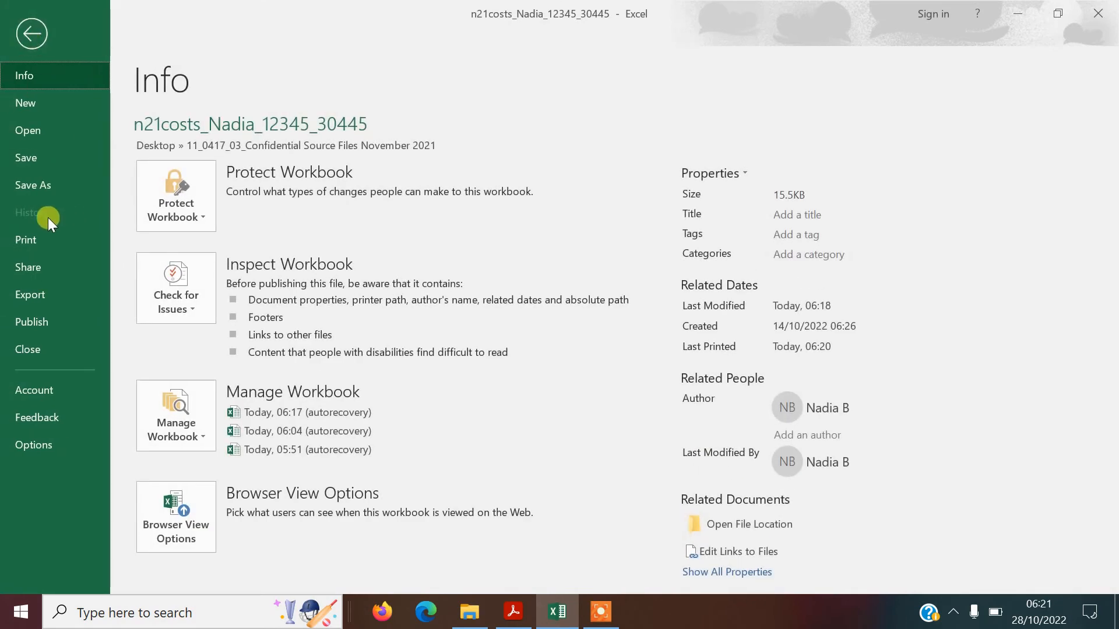
pyautogui.click(46, 239)
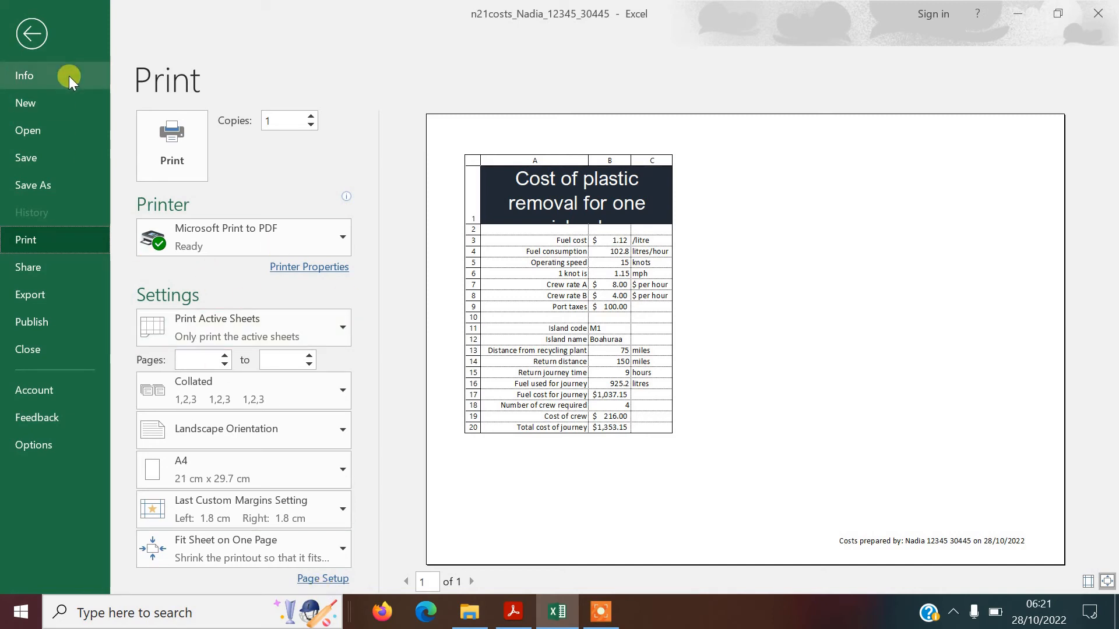
pyautogui.click(34, 30)
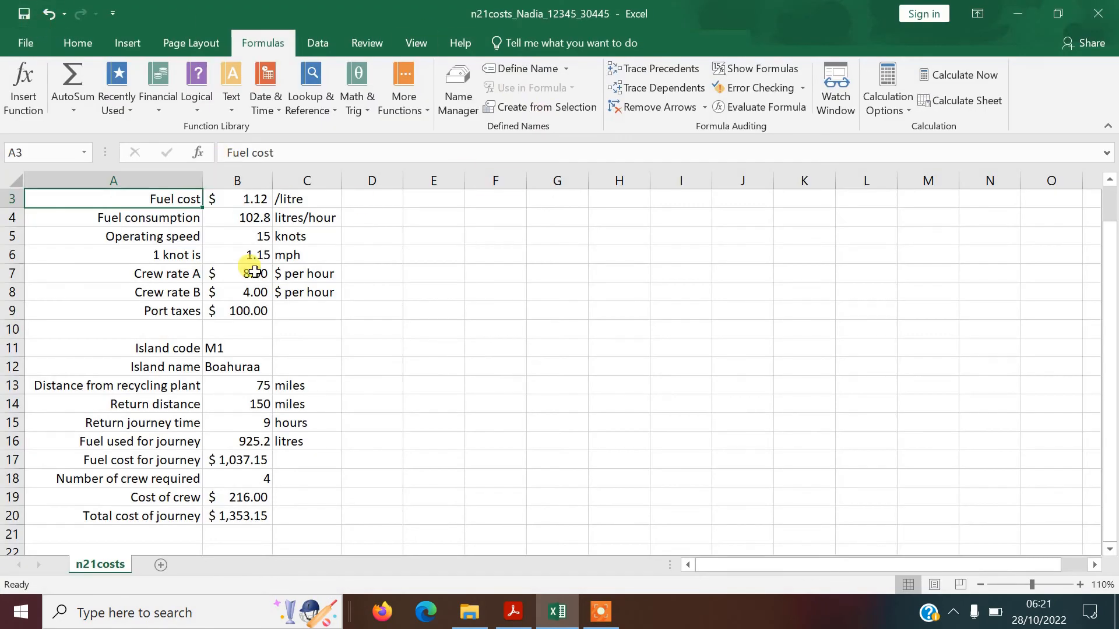
pyautogui.moveTo(1103, 294); pyautogui.dragTo(1103, 256)
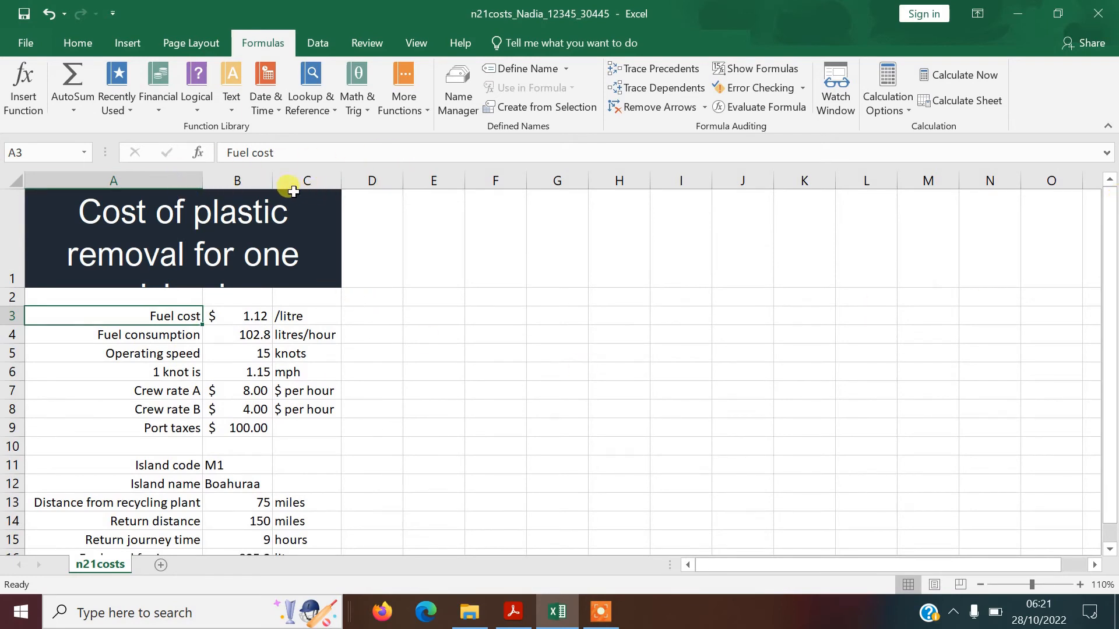
pyautogui.moveTo(271, 182); pyautogui.dragTo(294, 179)
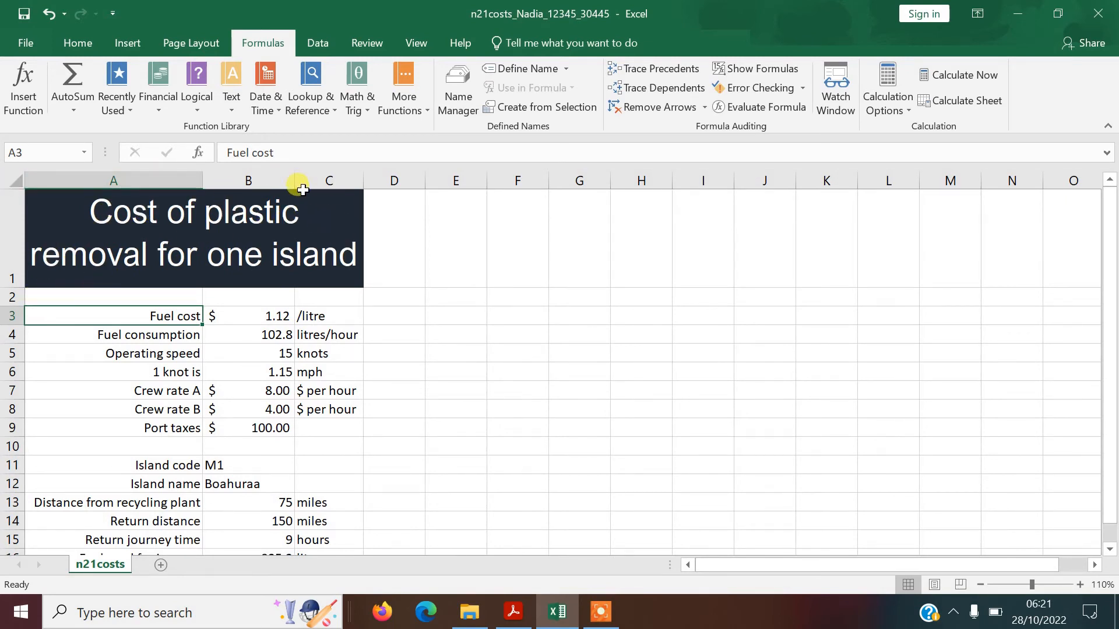
pyautogui.moveTo(301, 184); pyautogui.dragTo(318, 184)
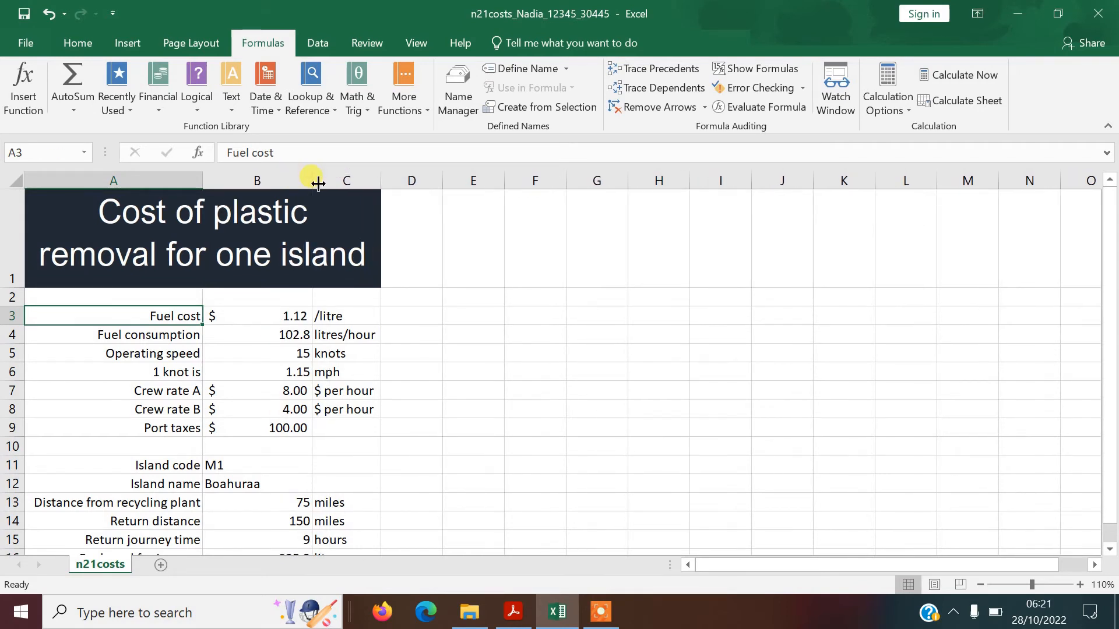
pyautogui.click(445, 389)
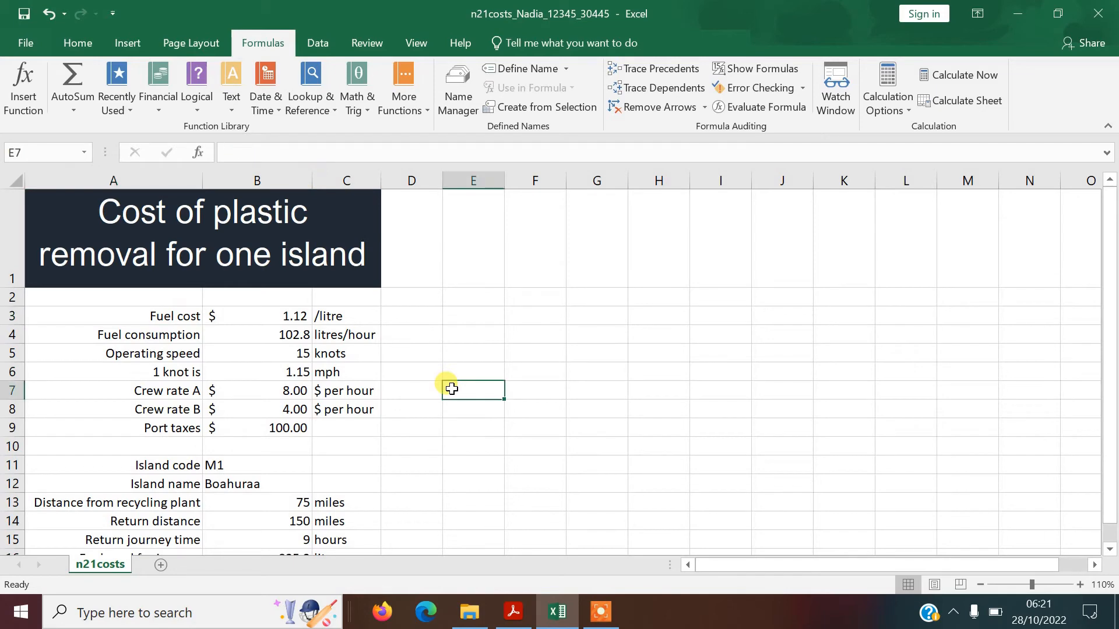
# - Set the printout to a single portrait page, and turn off printing of gridlines and row and column headings
pyautogui.click(25, 41)
pyautogui.click(34, 246)
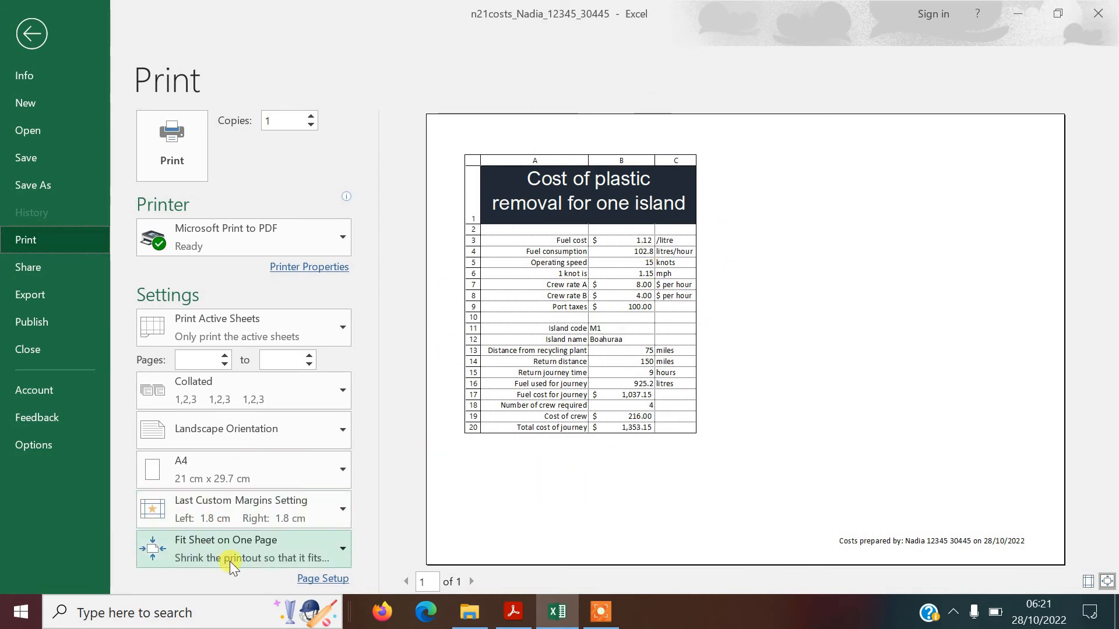
pyautogui.click(328, 578)
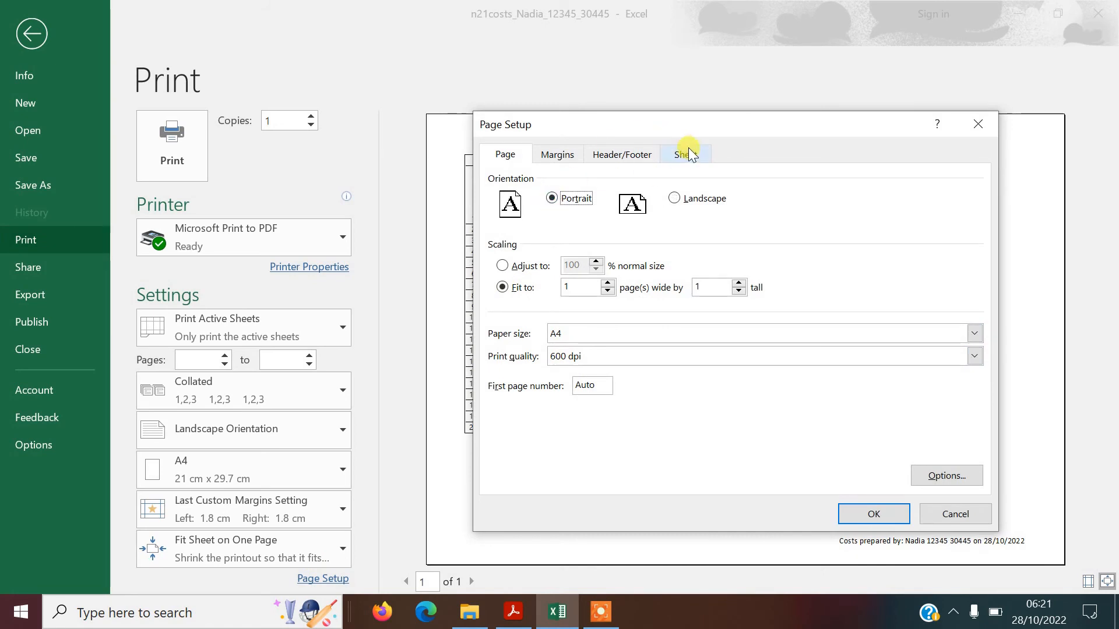
pyautogui.click(691, 152)
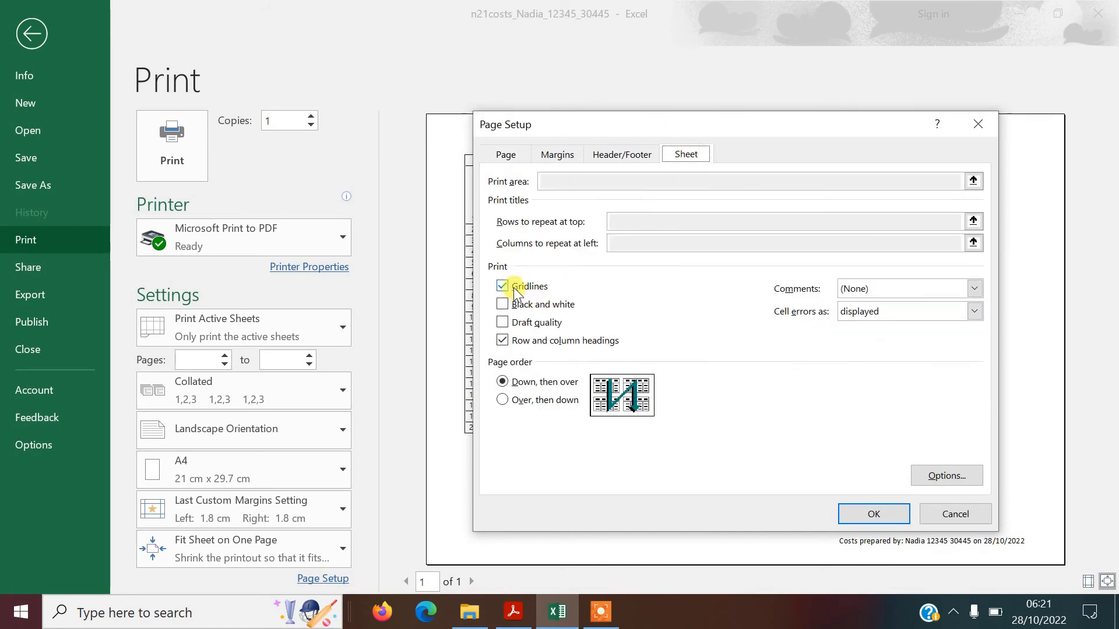
pyautogui.click(502, 341)
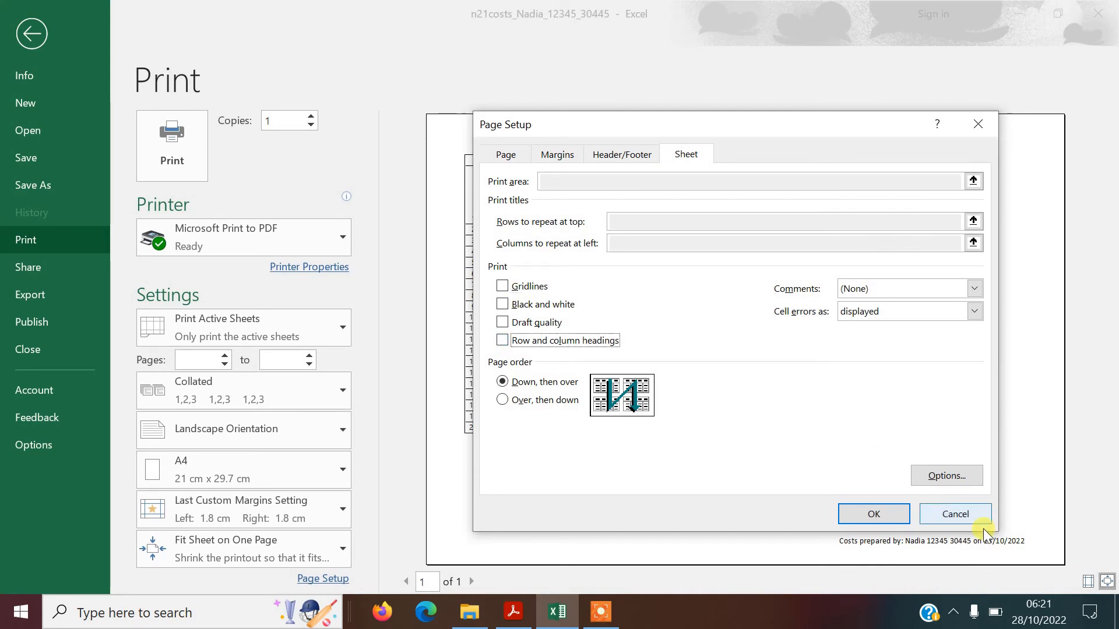
pyautogui.click(892, 518)
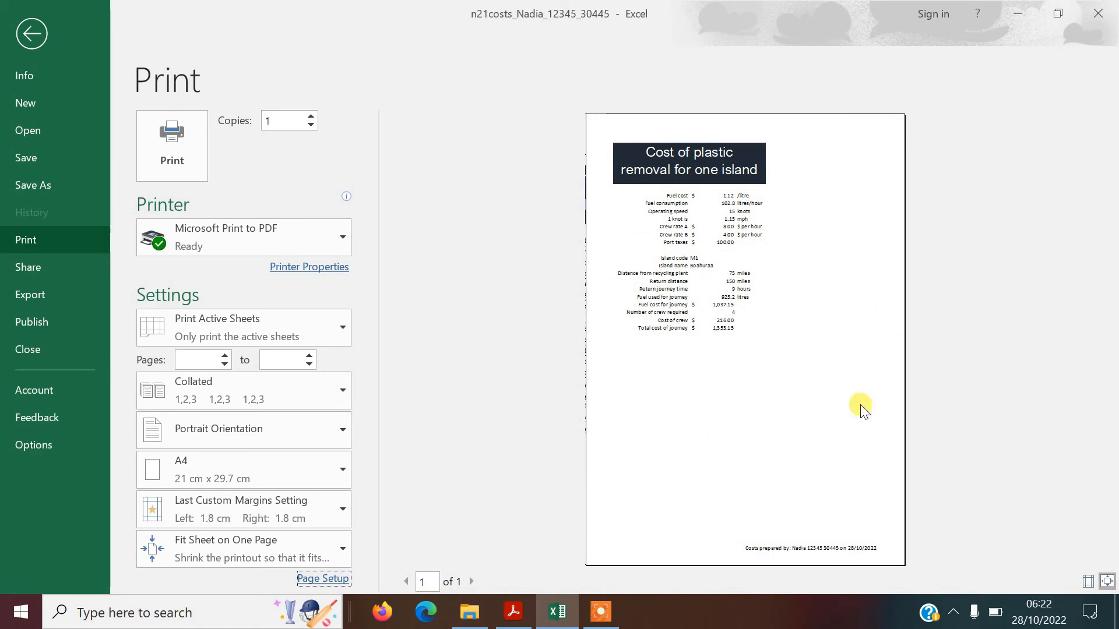
pyautogui.click(30, 33)
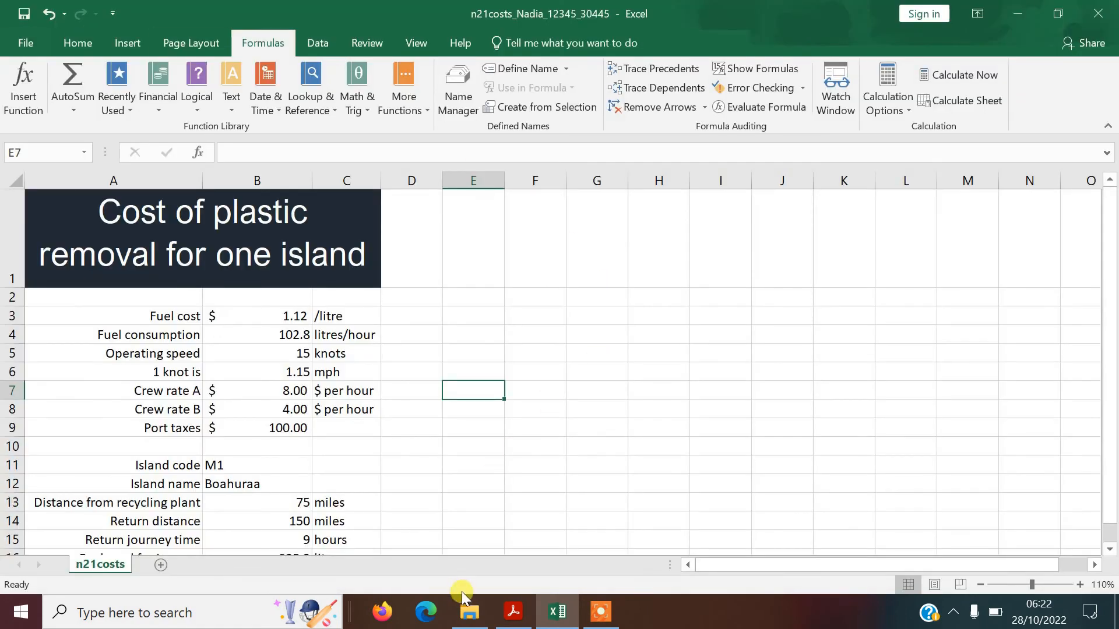
# - Check question 16 in the exam paper, and change the island code in B11 of the Excel worksheet to G5
pyautogui.click(512, 612)
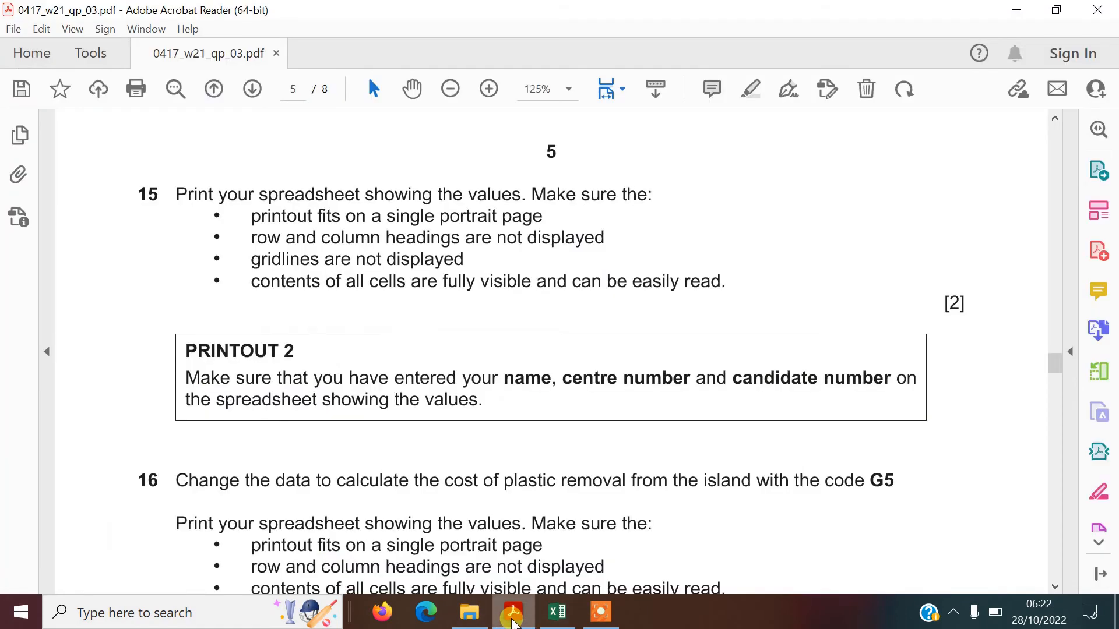
pyautogui.click(1057, 589)
pyautogui.moveTo(1057, 588); pyautogui.dragTo(1057, 588)
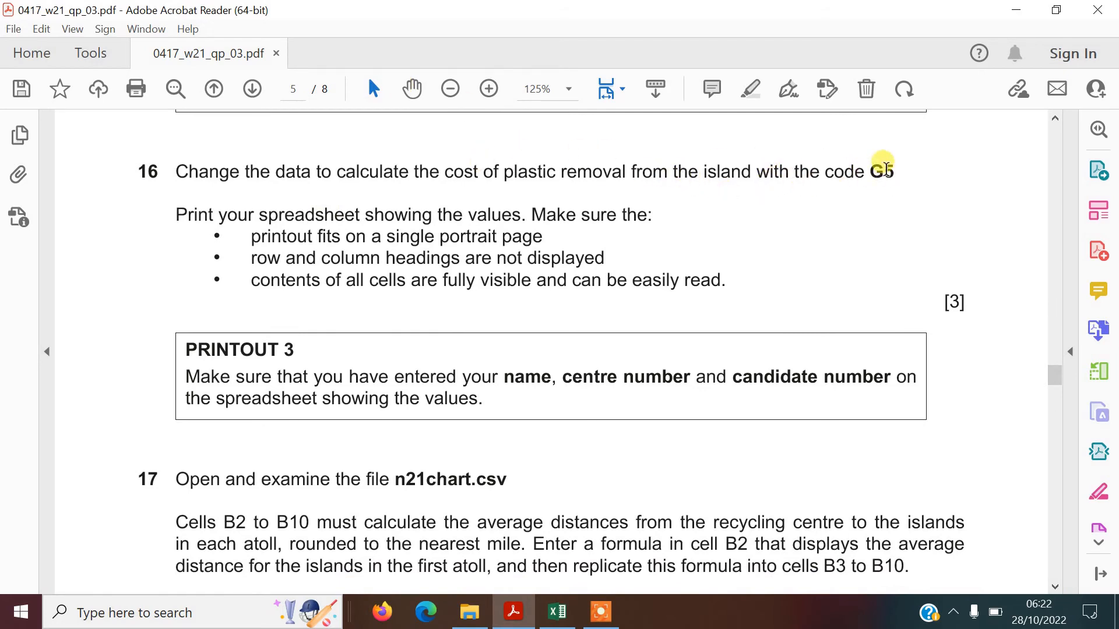
pyautogui.click(557, 612)
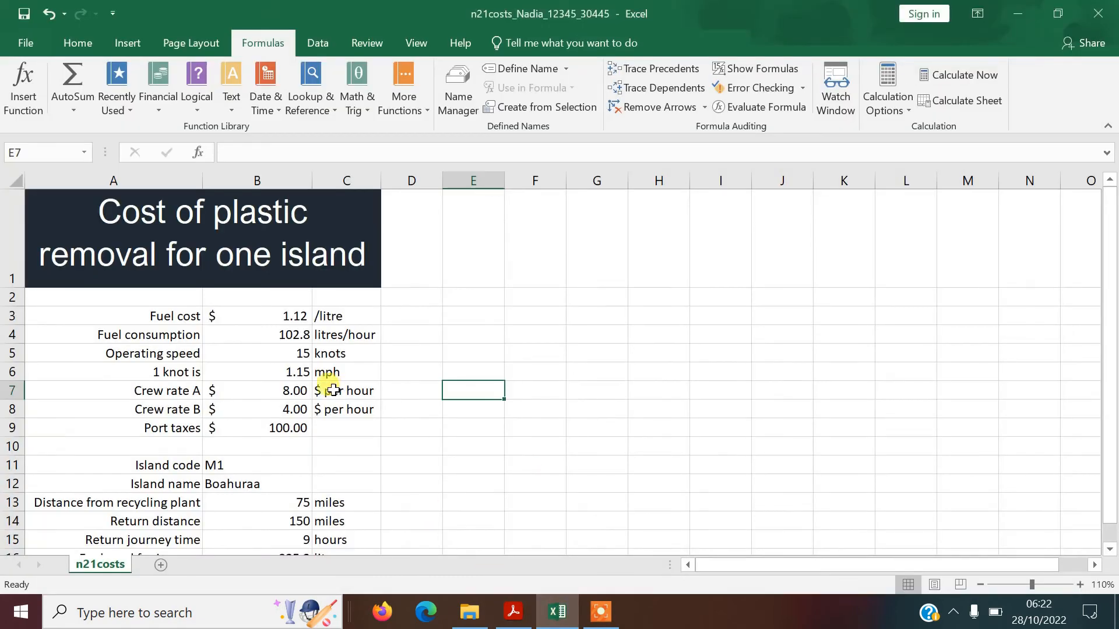
pyautogui.click(255, 464)
pyautogui.write('G')
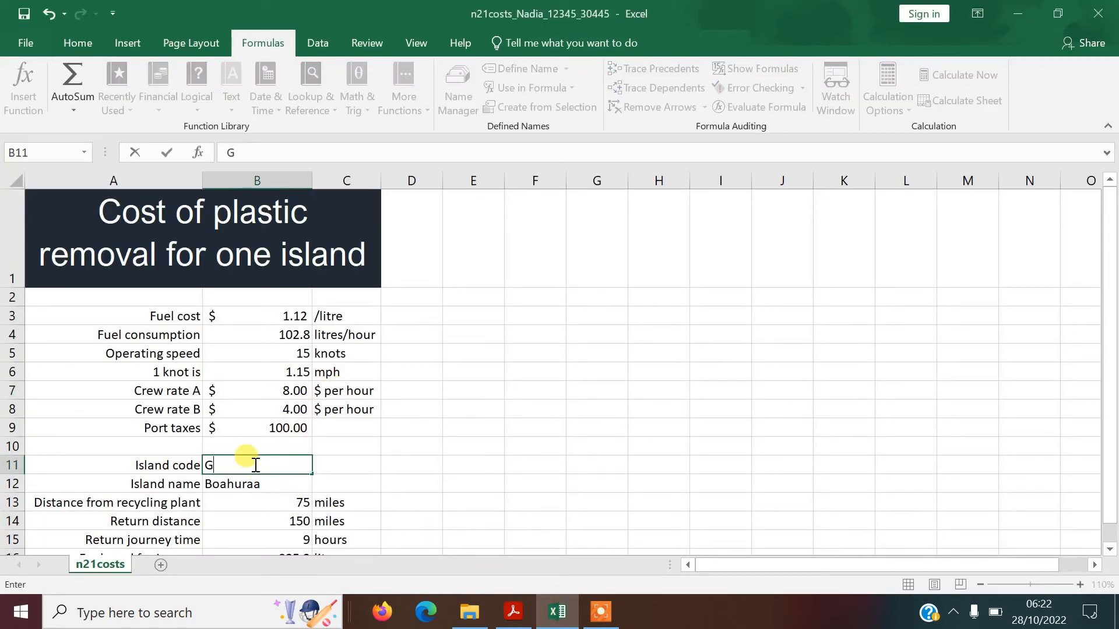
pyautogui.write('5')
pyautogui.press('Return')
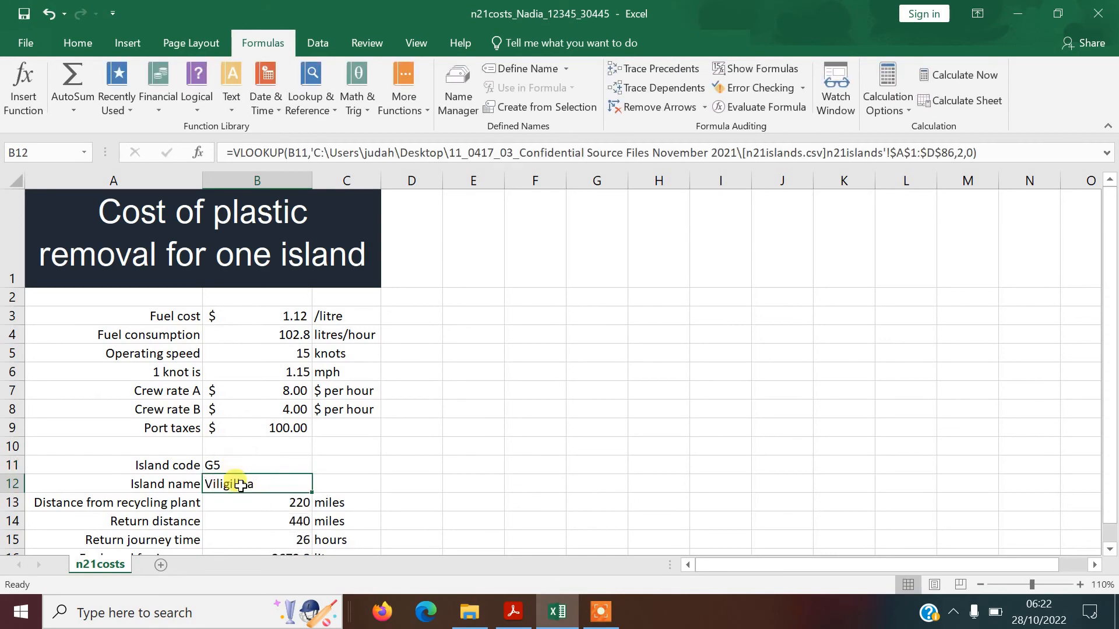
pyautogui.click(1109, 550)
pyautogui.click(1109, 549)
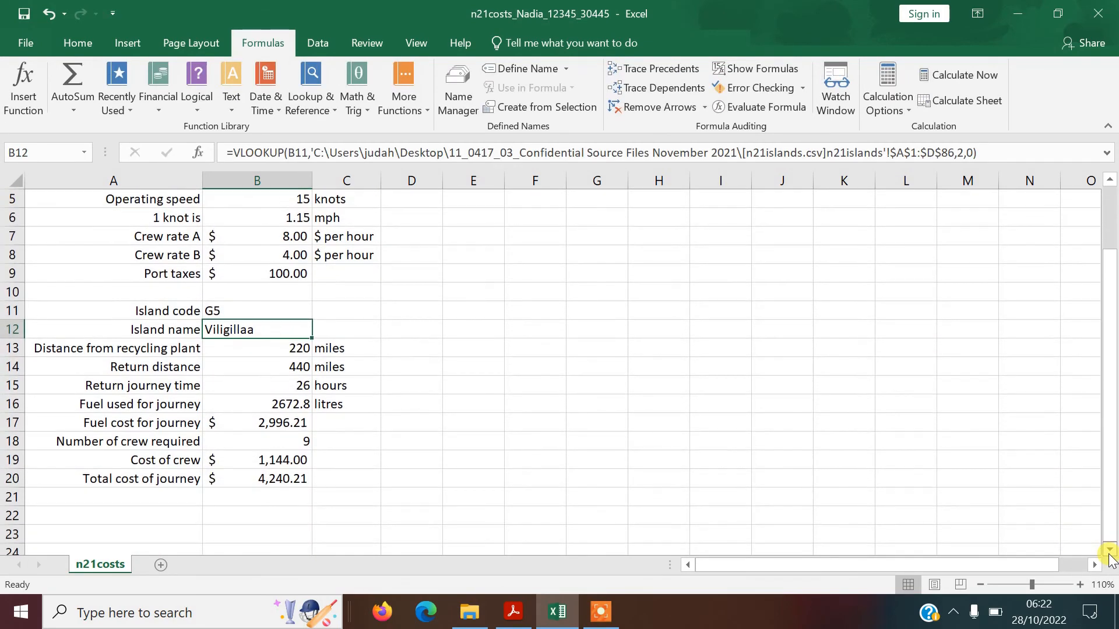
# - Compare question 16's printing requirements with the print preview of the worksheet for island G5
pyautogui.click(512, 612)
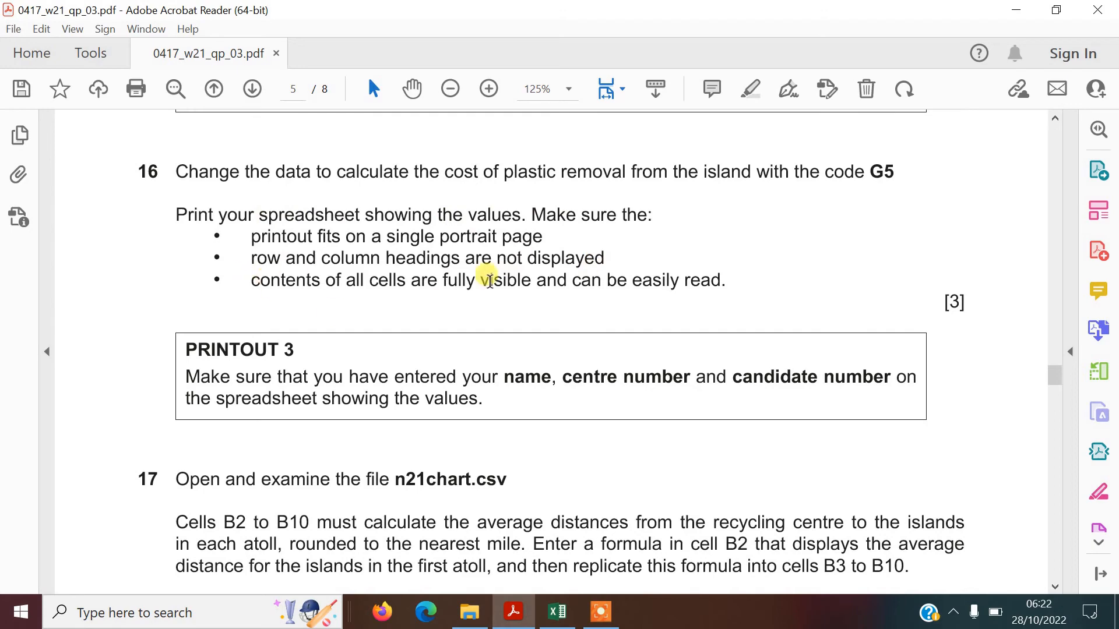
pyautogui.click(560, 612)
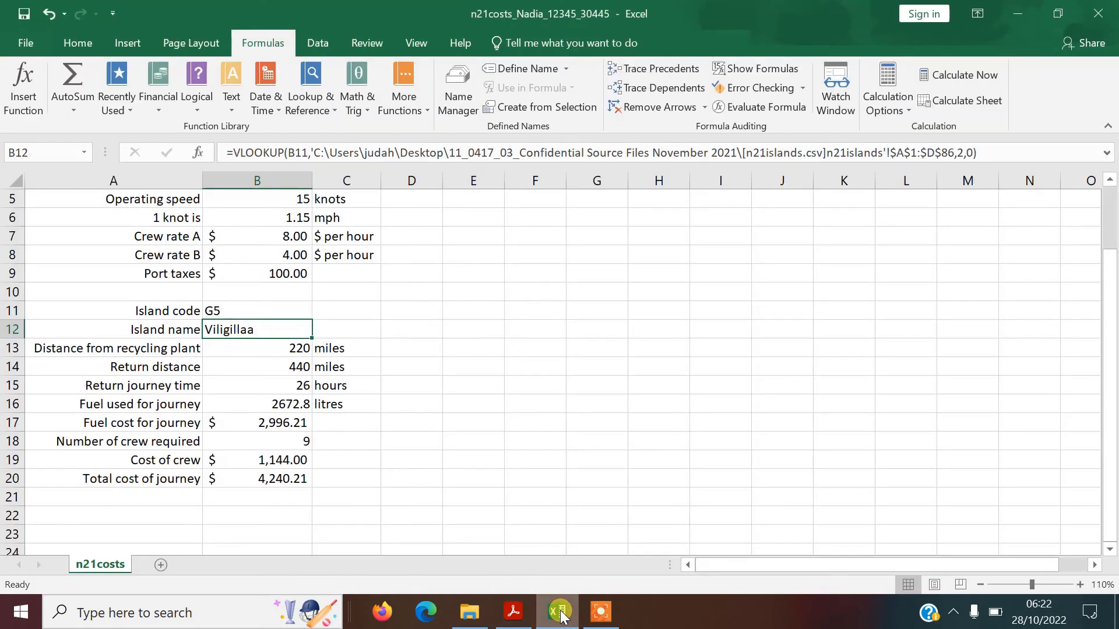
pyautogui.click(25, 43)
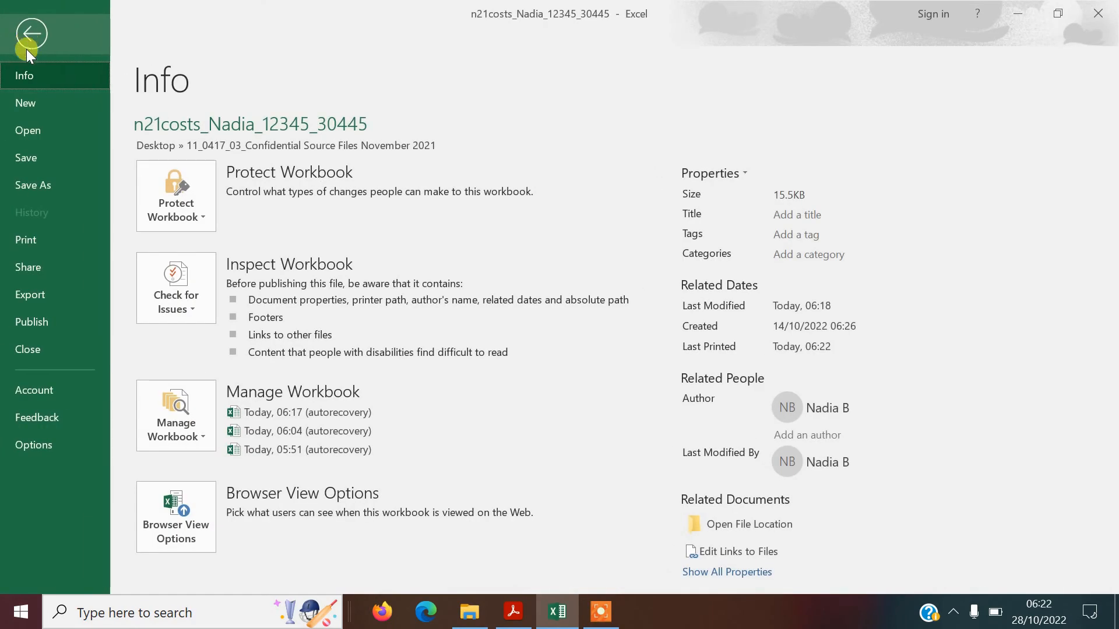
pyautogui.click(47, 238)
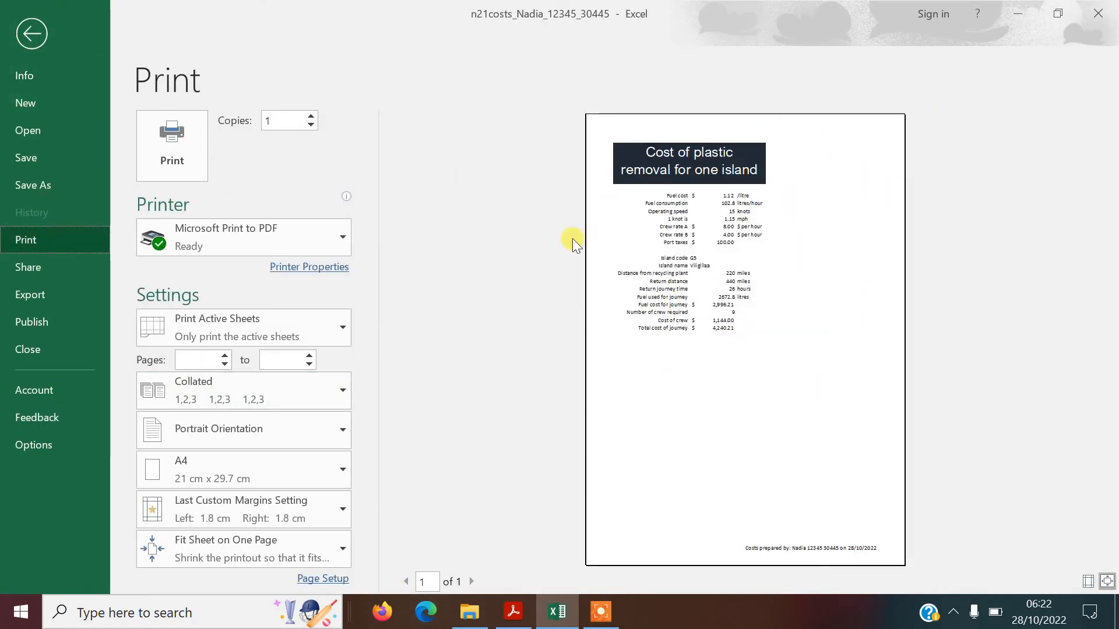
pyautogui.click(30, 33)
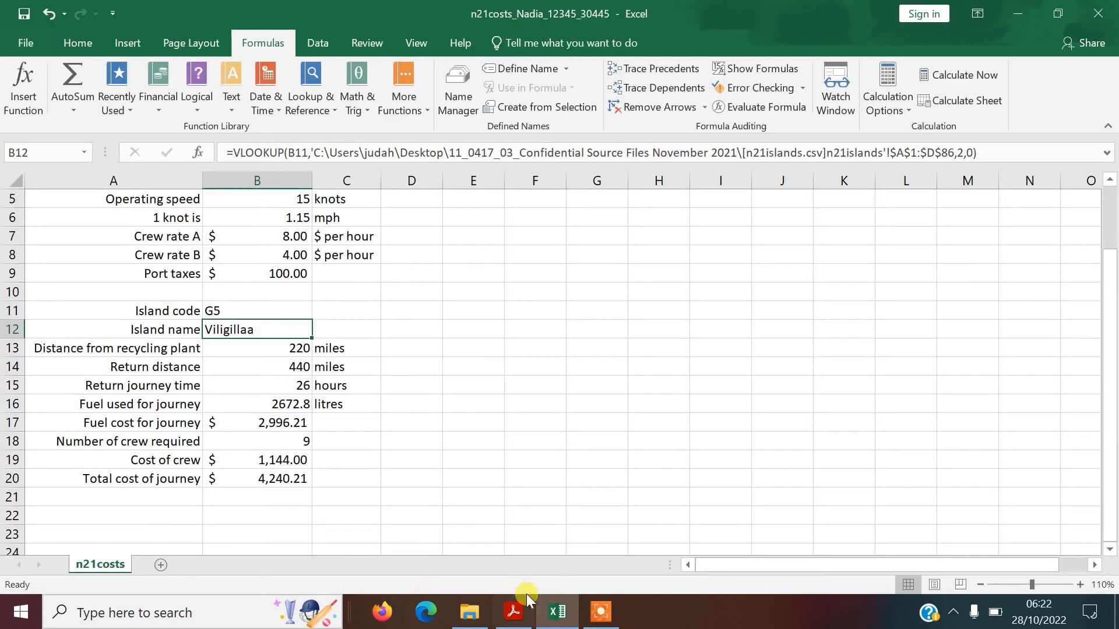
# - Read question 17 in the exam paper, and switch to the n21chart workbook in Excel
pyautogui.click(519, 616)
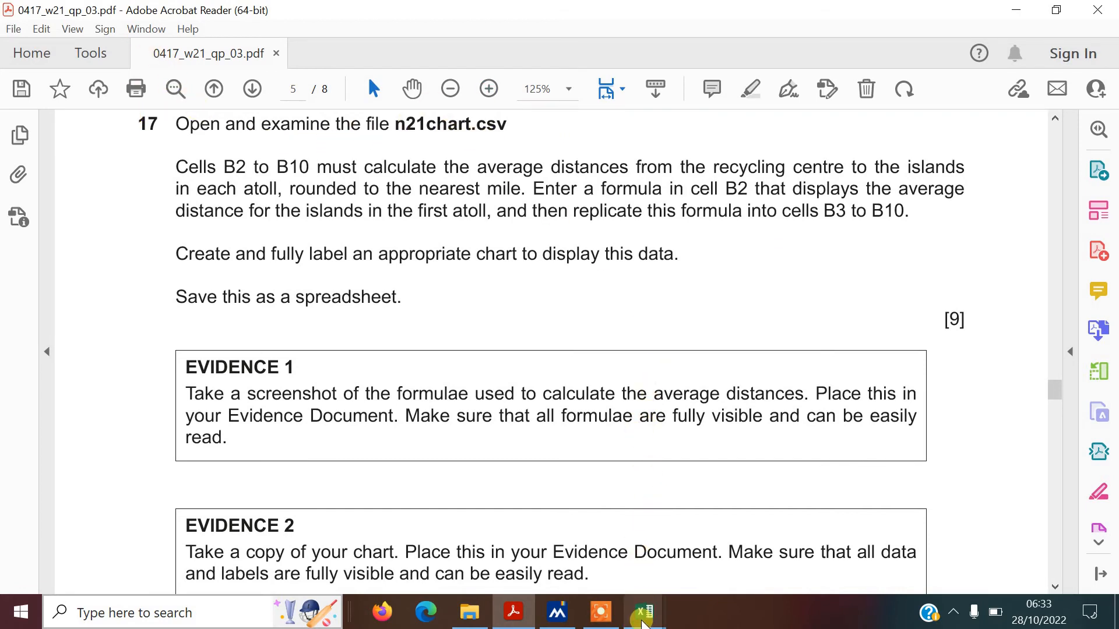
pyautogui.moveTo(642, 611)
pyautogui.click(588, 552)
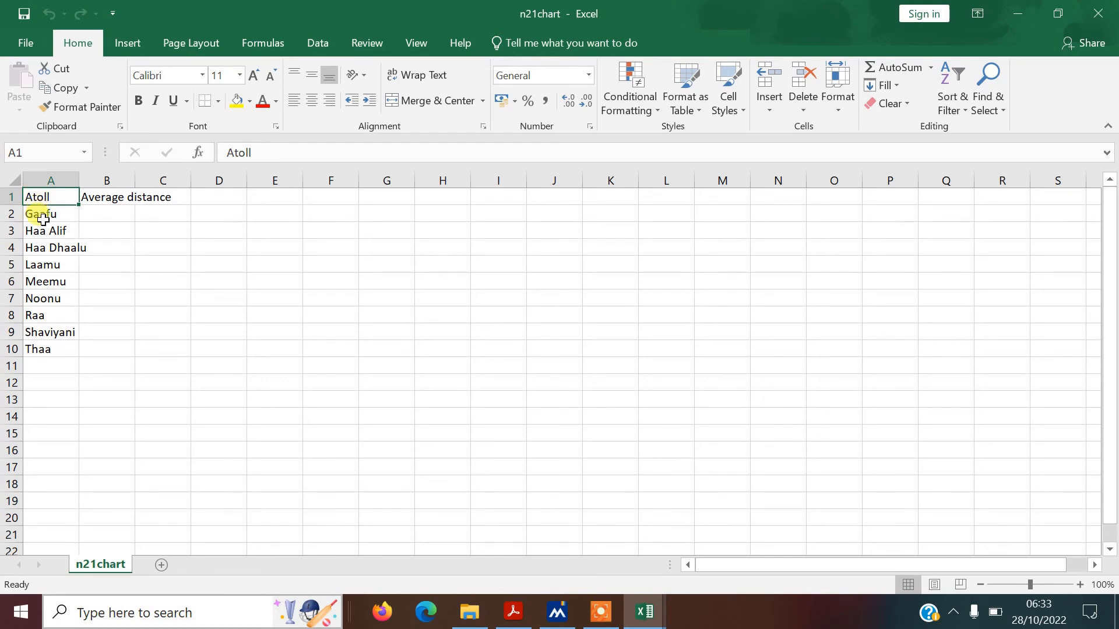
# - Fit columns A and B of n21chart to their contents, and reread question 17 in the exam paper
pyautogui.doubleClick(82, 179)
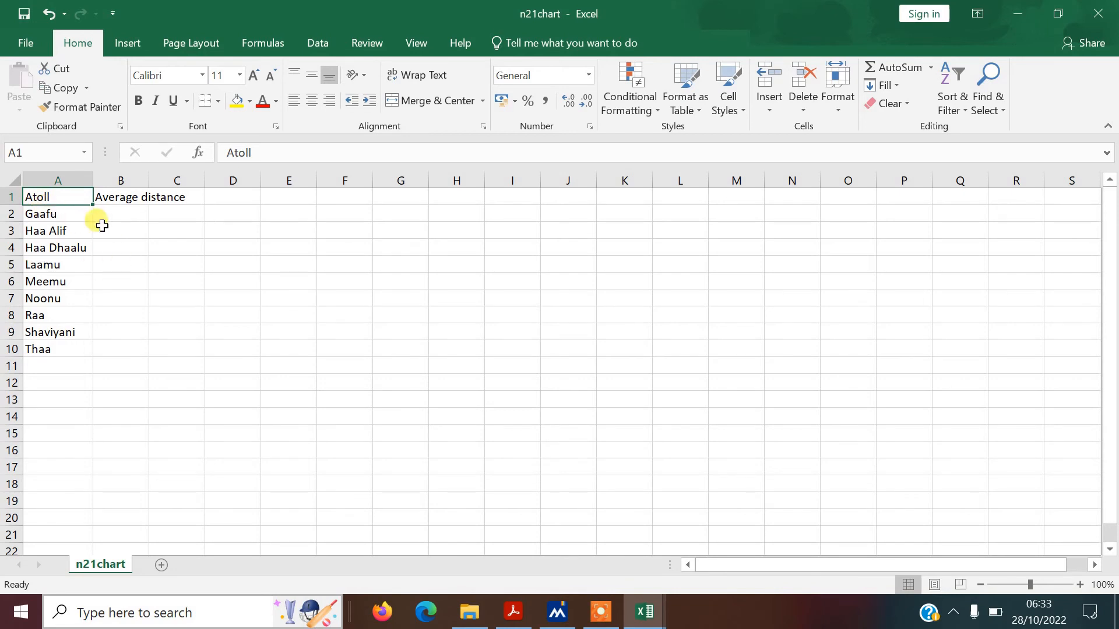
pyautogui.doubleClick(149, 180)
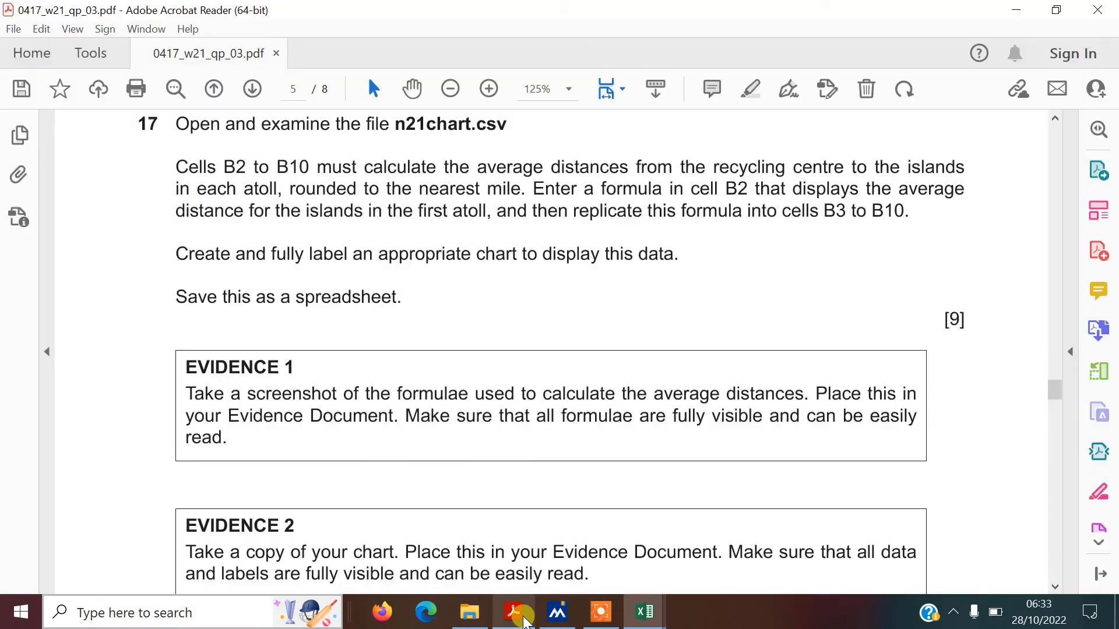
pyautogui.click(513, 612)
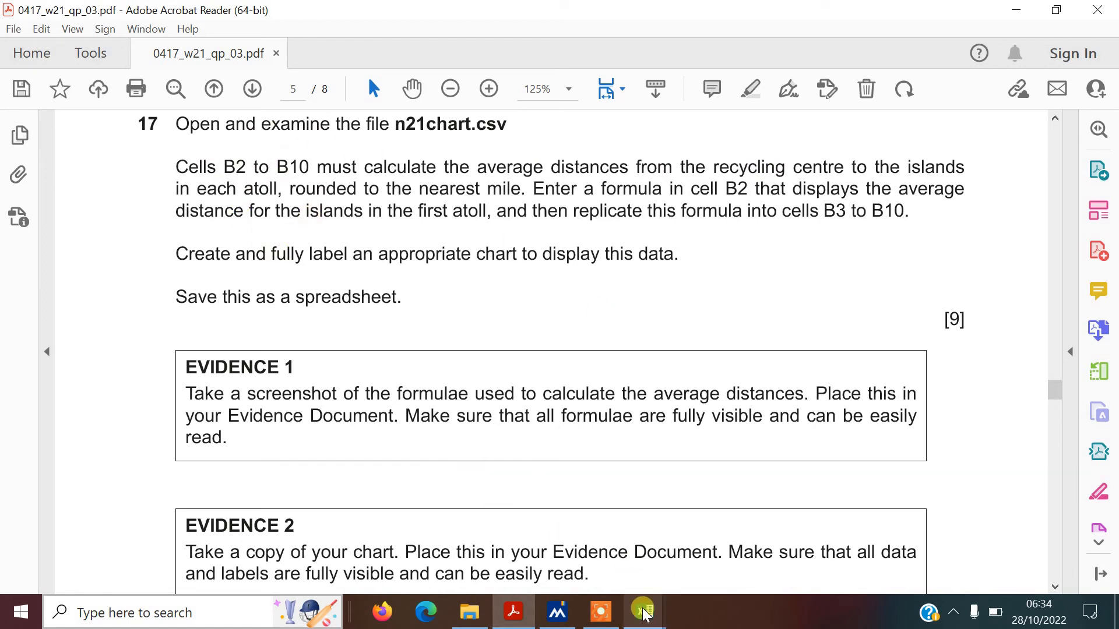
# - Switch to the n21islands workbook in Excel and fit the island name and atoll columns to their contents
pyautogui.moveTo(639, 615)
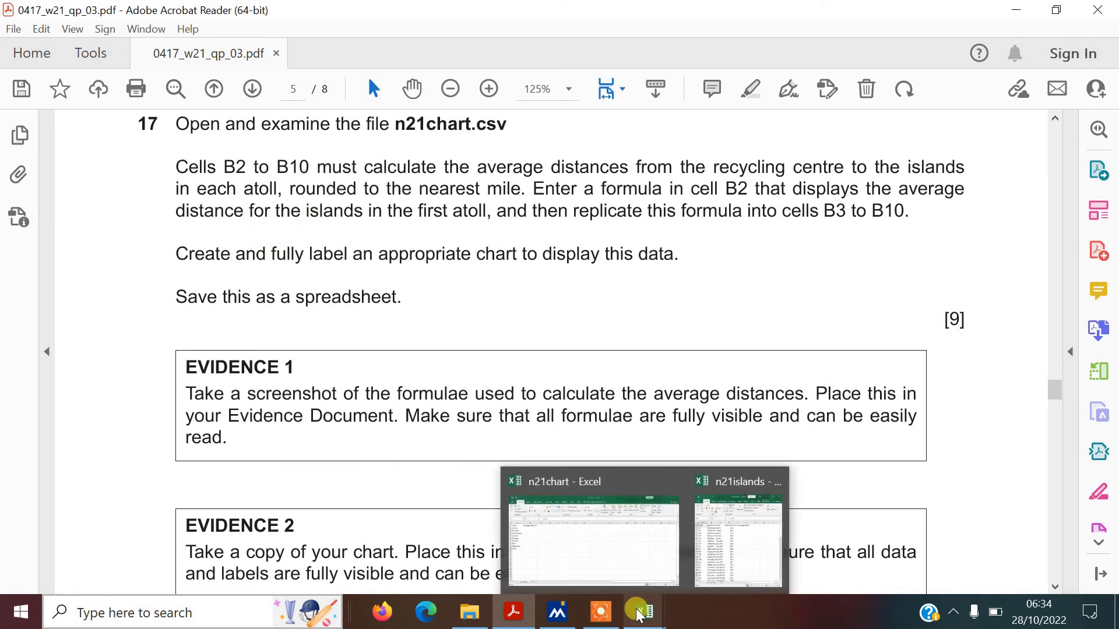
pyautogui.click(720, 542)
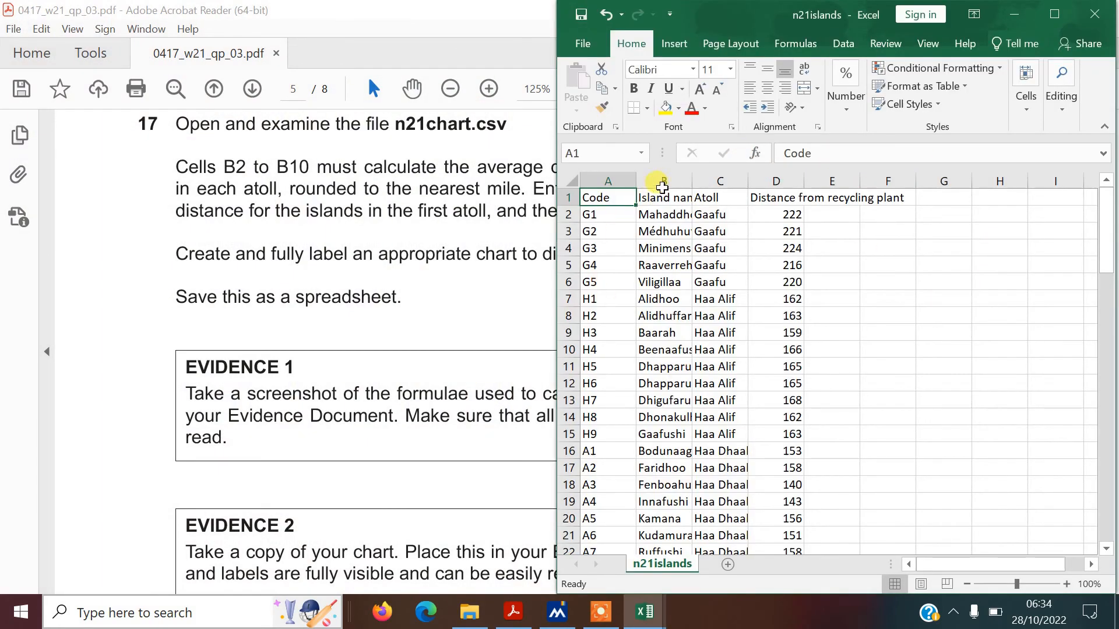
pyautogui.doubleClick(691, 181)
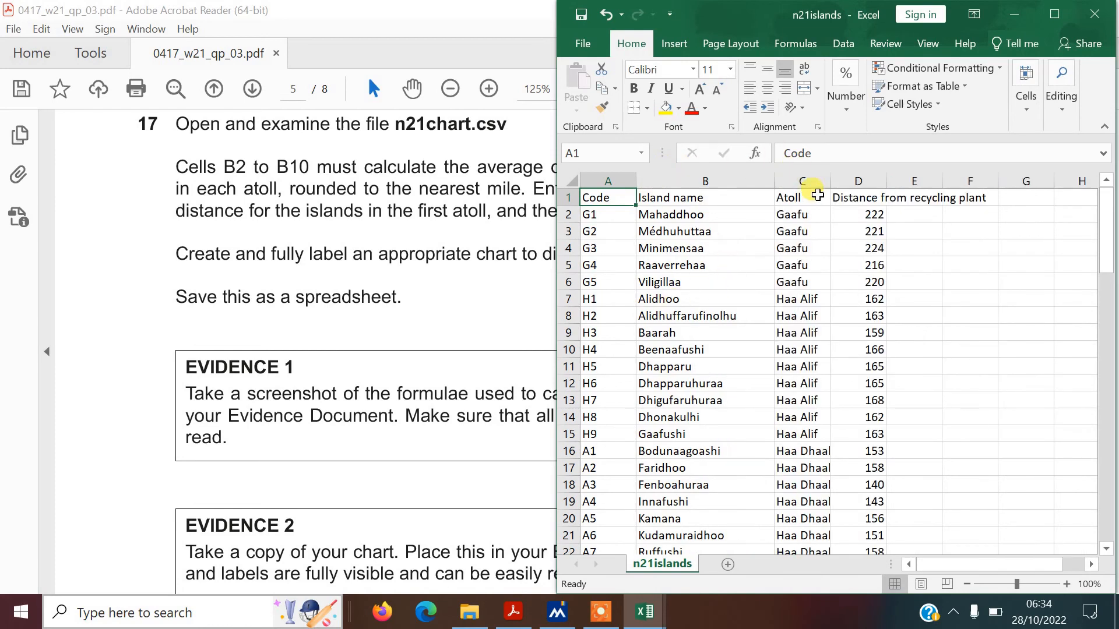
pyautogui.doubleClick(829, 182)
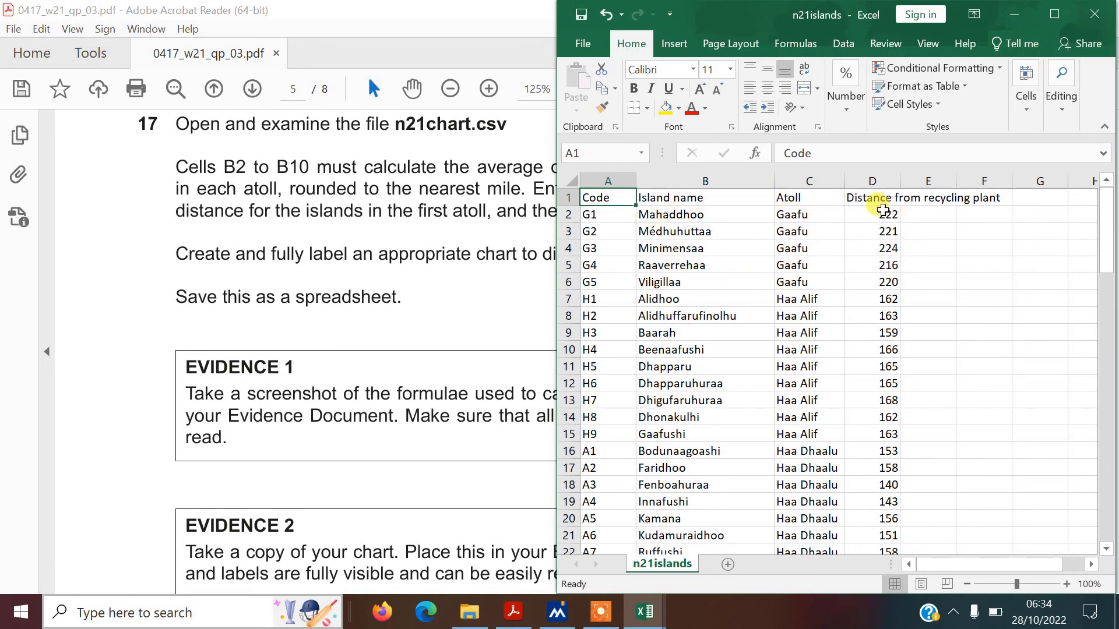
# - Examine the distances from the recycling plant for the islands of the Gaafu atoll in n21islands
pyautogui.click(883, 213)
pyautogui.click(885, 225)
pyautogui.click(886, 247)
pyautogui.click(886, 266)
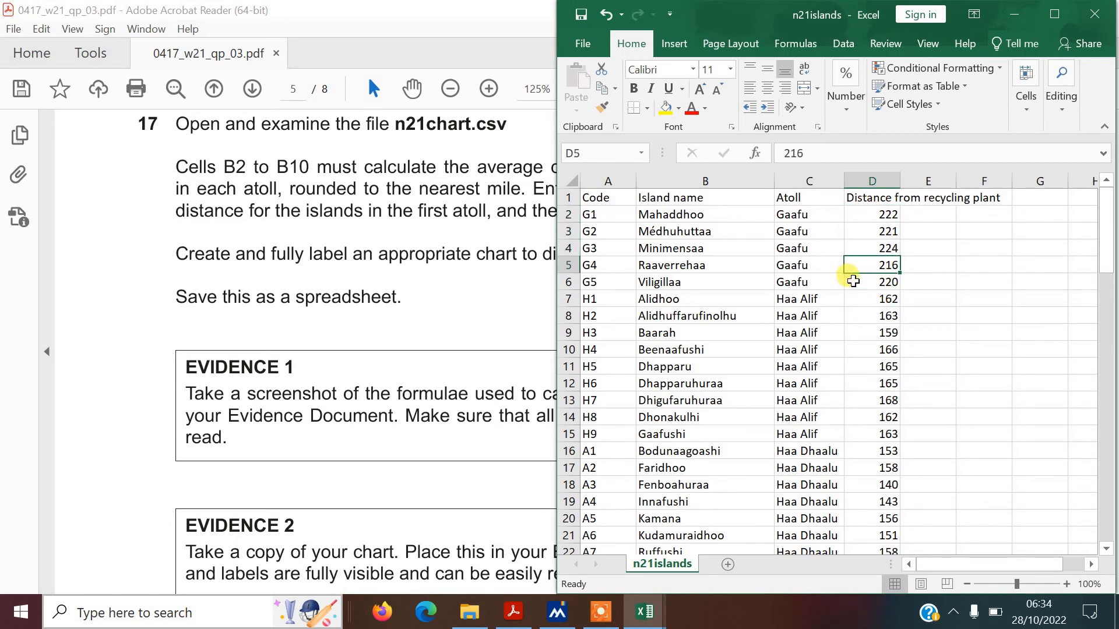
pyautogui.moveTo(789, 214); pyautogui.dragTo(876, 274)
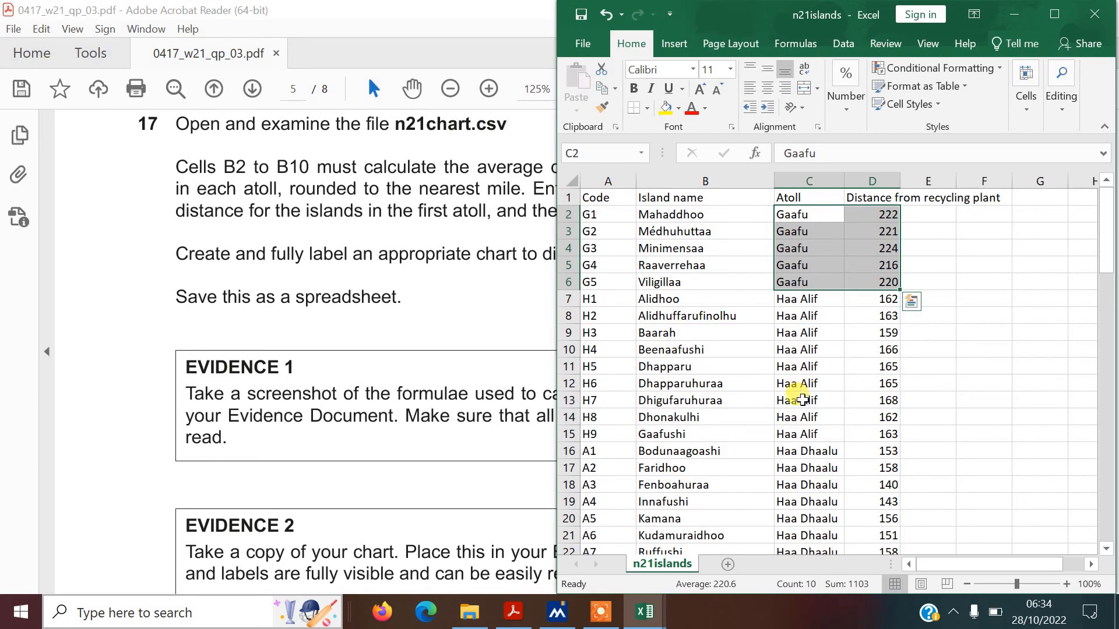
pyautogui.click(708, 438)
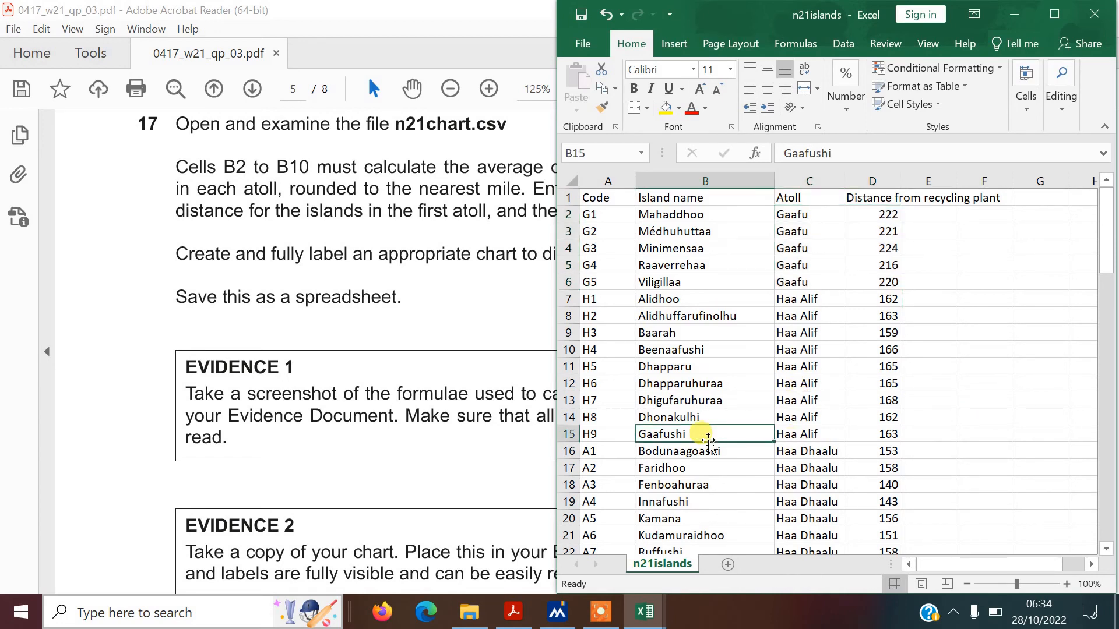
# - Return to n21chart and arrange the n21chart and n21islands workbooks side by side as tiled windows
pyautogui.moveTo(641, 612)
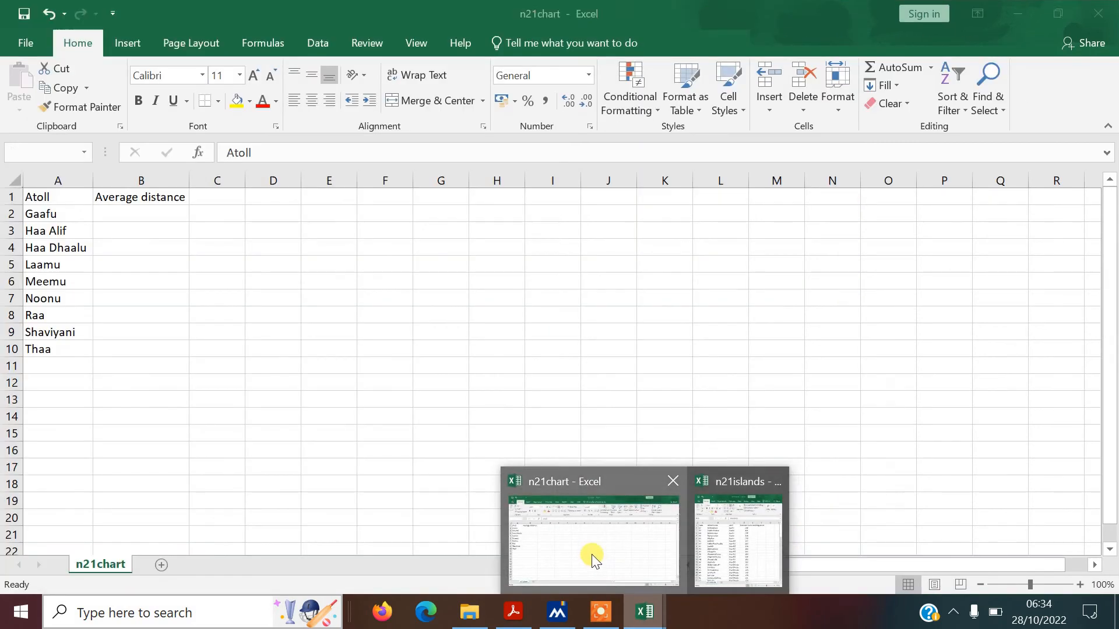
pyautogui.click(592, 559)
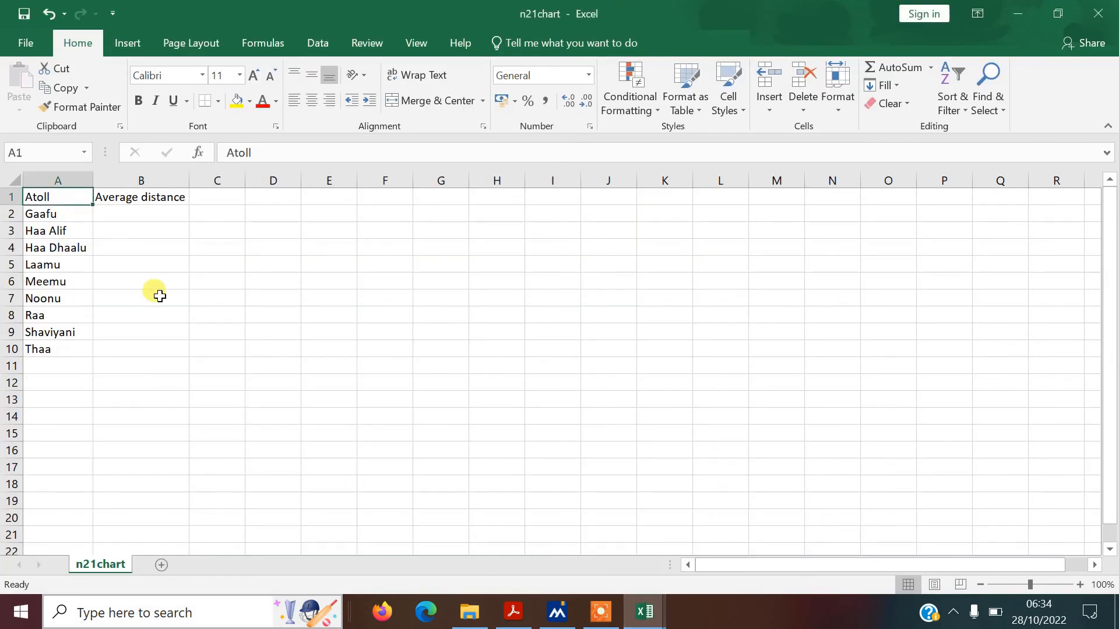
pyautogui.click(173, 208)
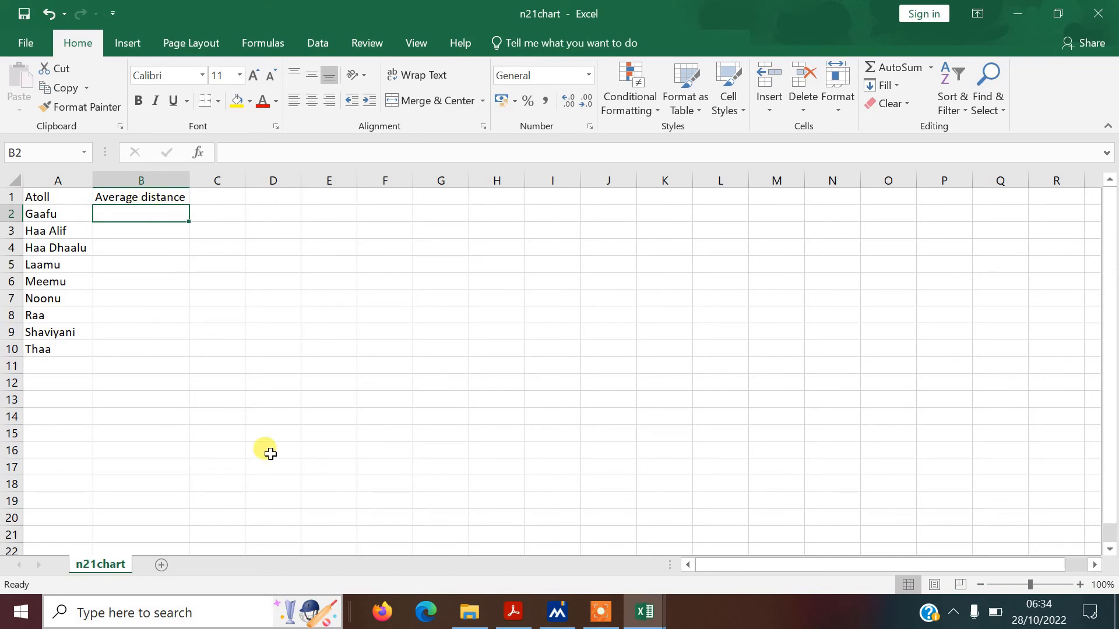
pyautogui.moveTo(645, 610)
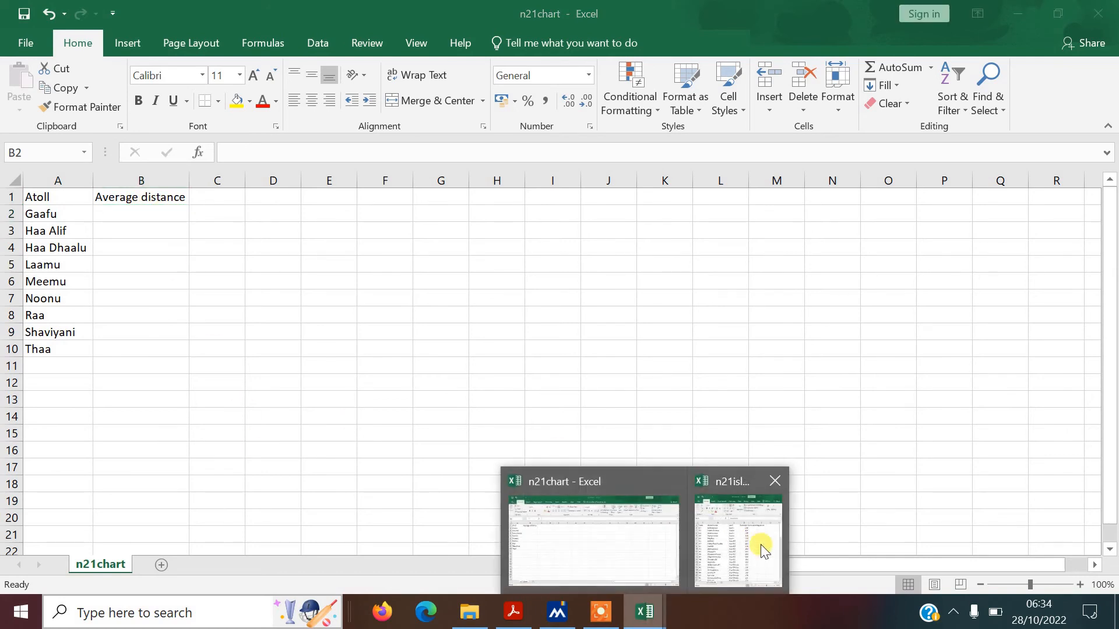
pyautogui.click(422, 42)
pyautogui.click(498, 81)
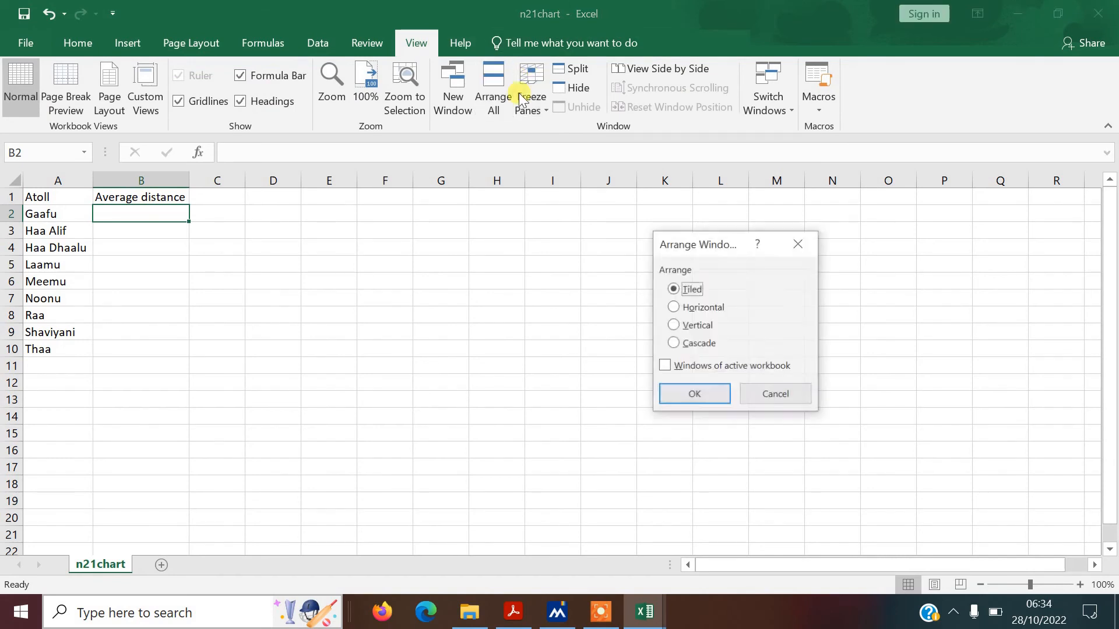
pyautogui.click(702, 394)
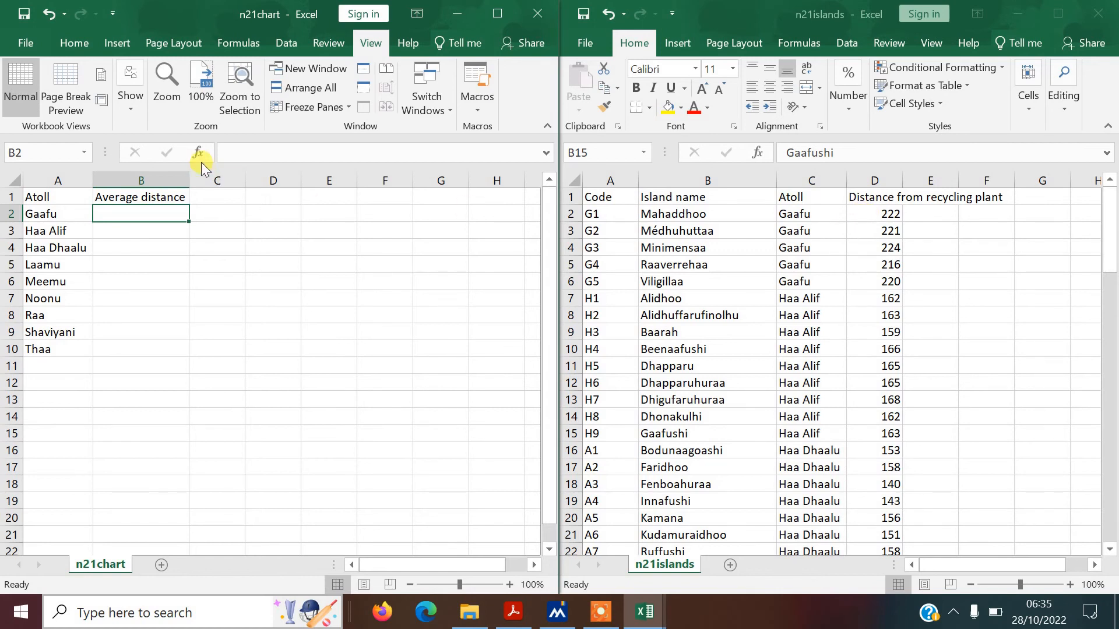
# - Recheck question 17's average distance requirement in the exam paper, and bring both Excel workbooks back into view
pyautogui.click(52, 213)
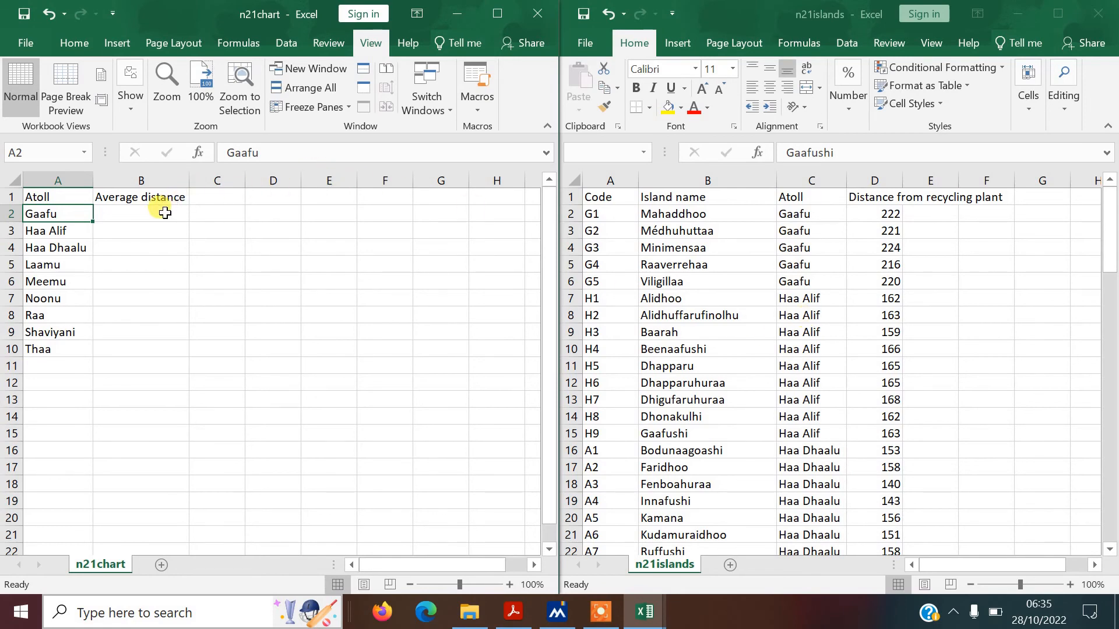
pyautogui.click(165, 213)
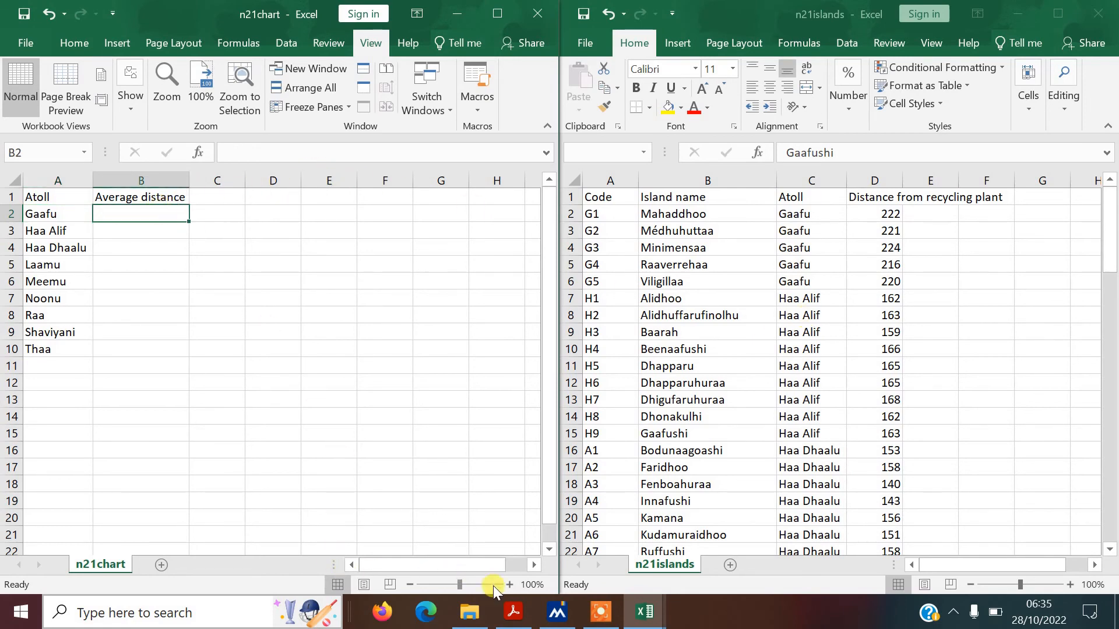
pyautogui.click(519, 610)
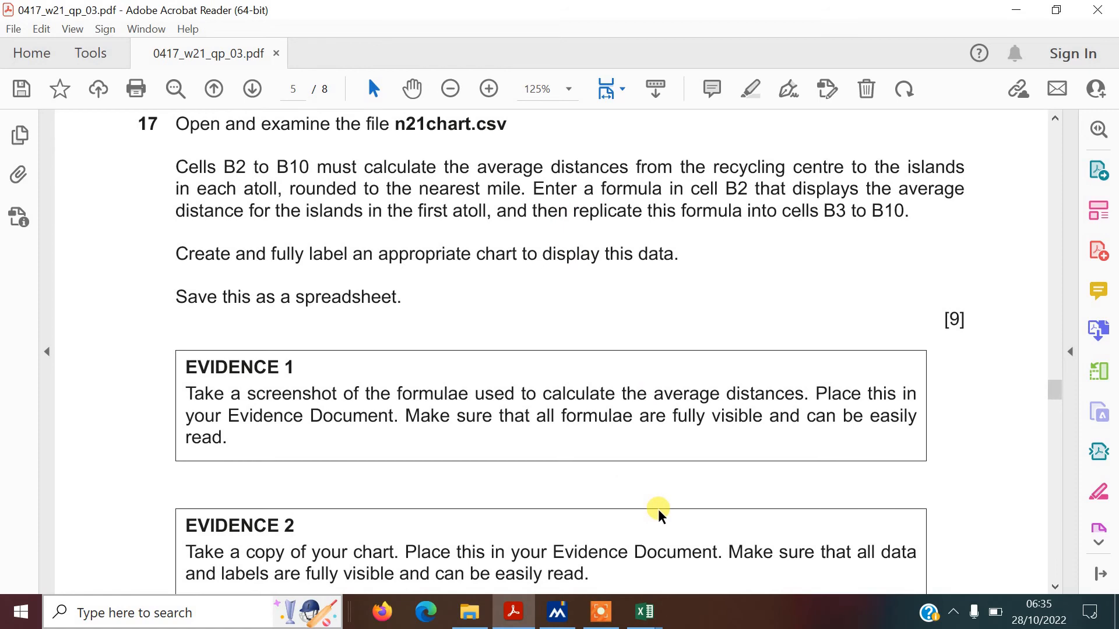
pyautogui.click(644, 612)
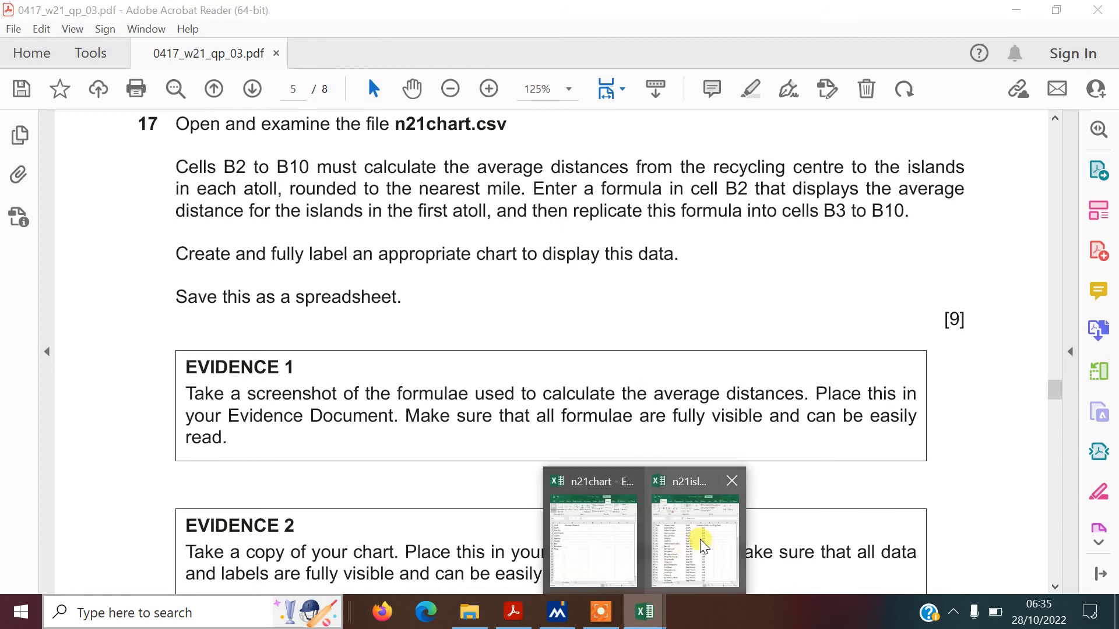
pyautogui.click(597, 540)
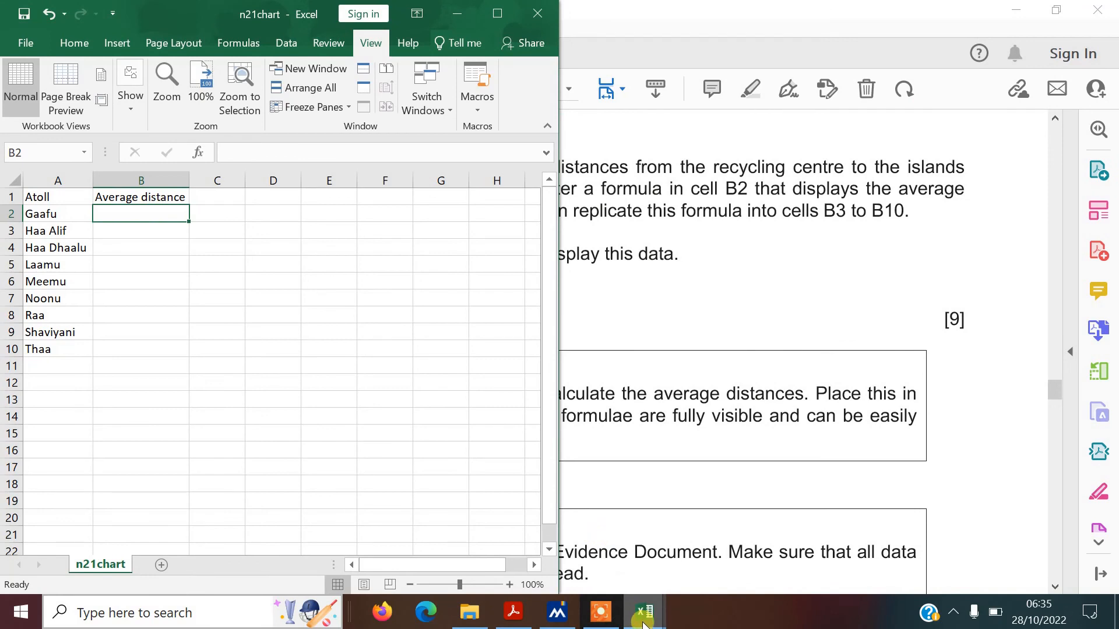
pyautogui.moveTo(644, 612)
pyautogui.click(679, 554)
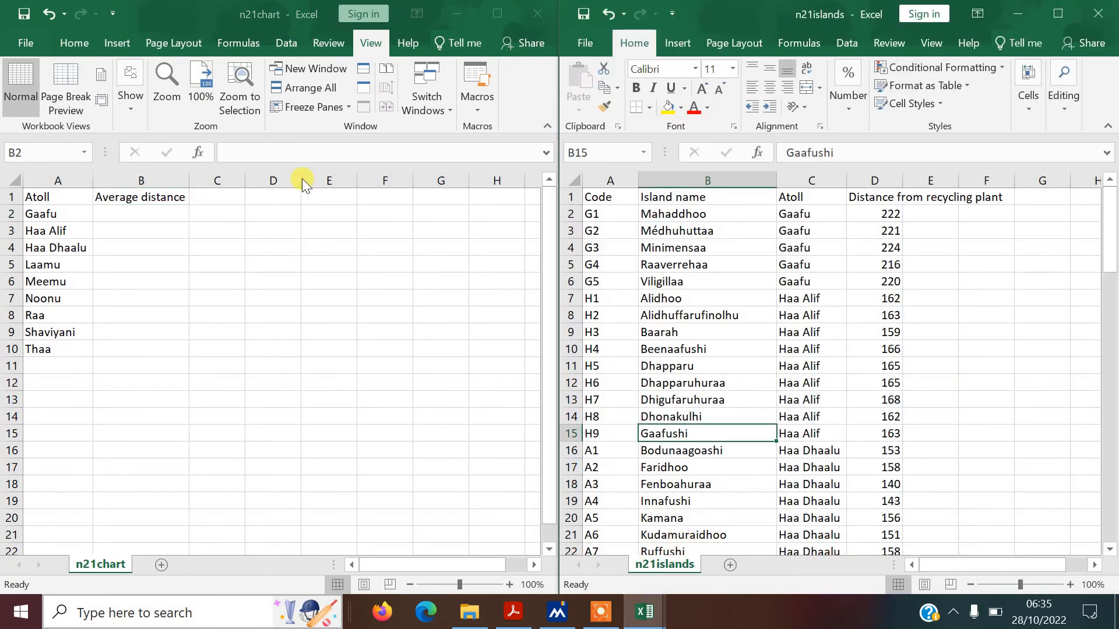
# - Insert an AVERAGEIF function in B2 of n21chart with the range $C$2:$C$86 from n21islands
pyautogui.click(130, 217)
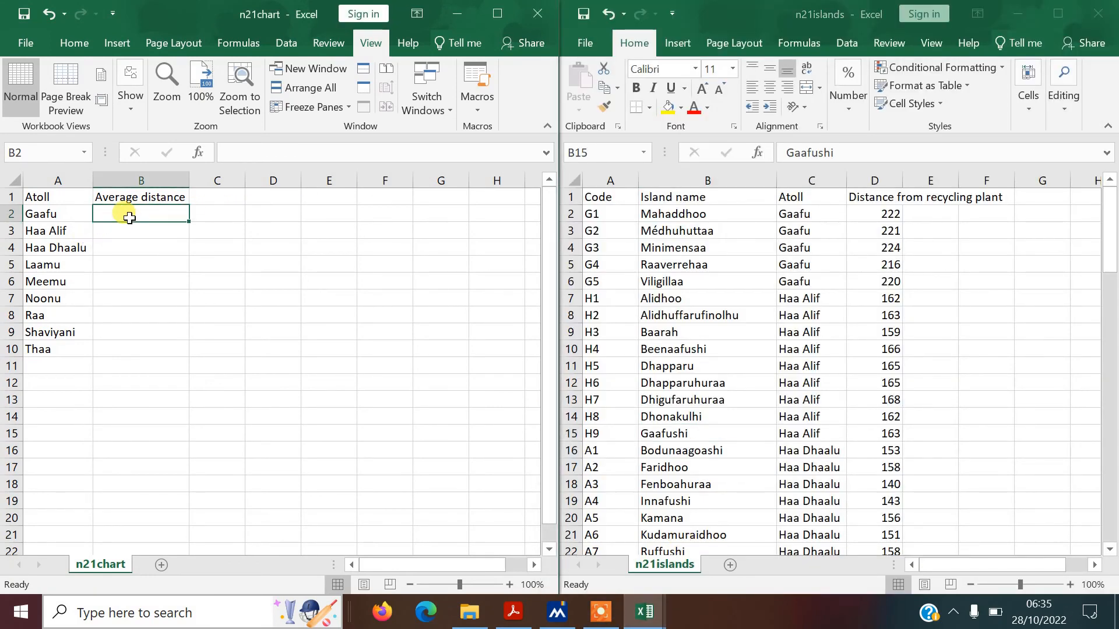
pyautogui.click(197, 150)
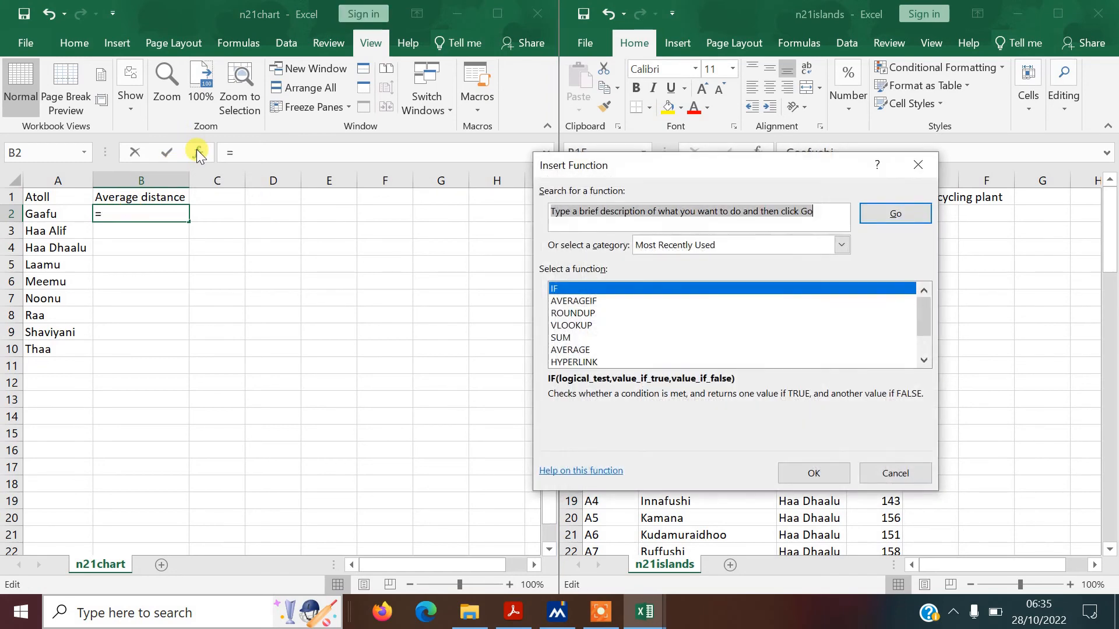
pyautogui.doubleClick(571, 302)
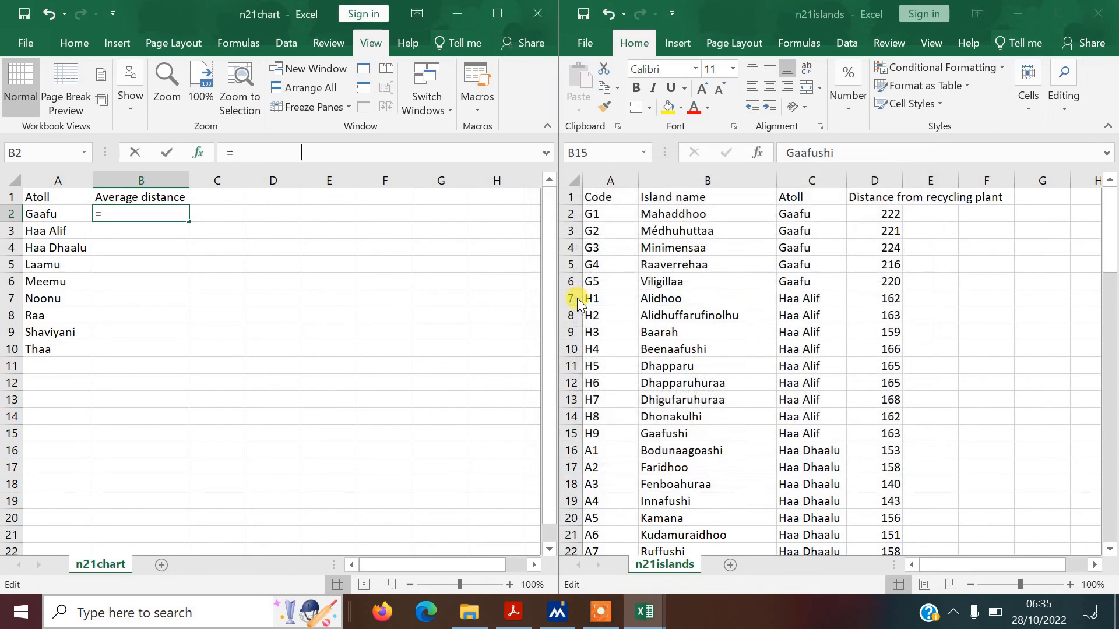
pyautogui.moveTo(589, 196); pyautogui.dragTo(208, 272)
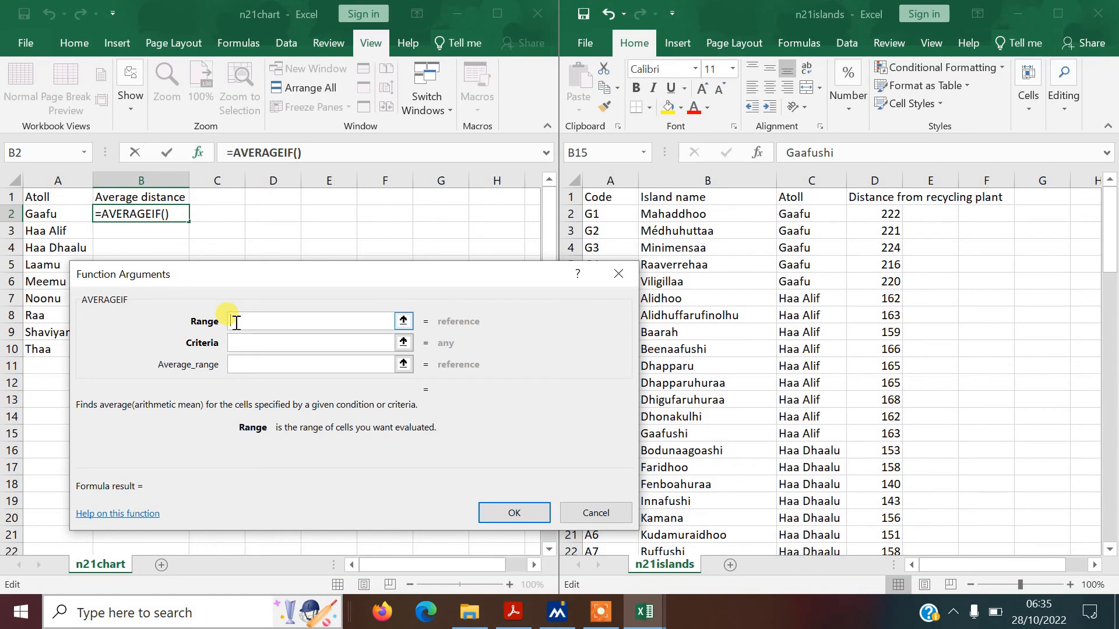
pyautogui.click(797, 214)
pyautogui.moveTo(796, 215); pyautogui.dragTo(807, 482)
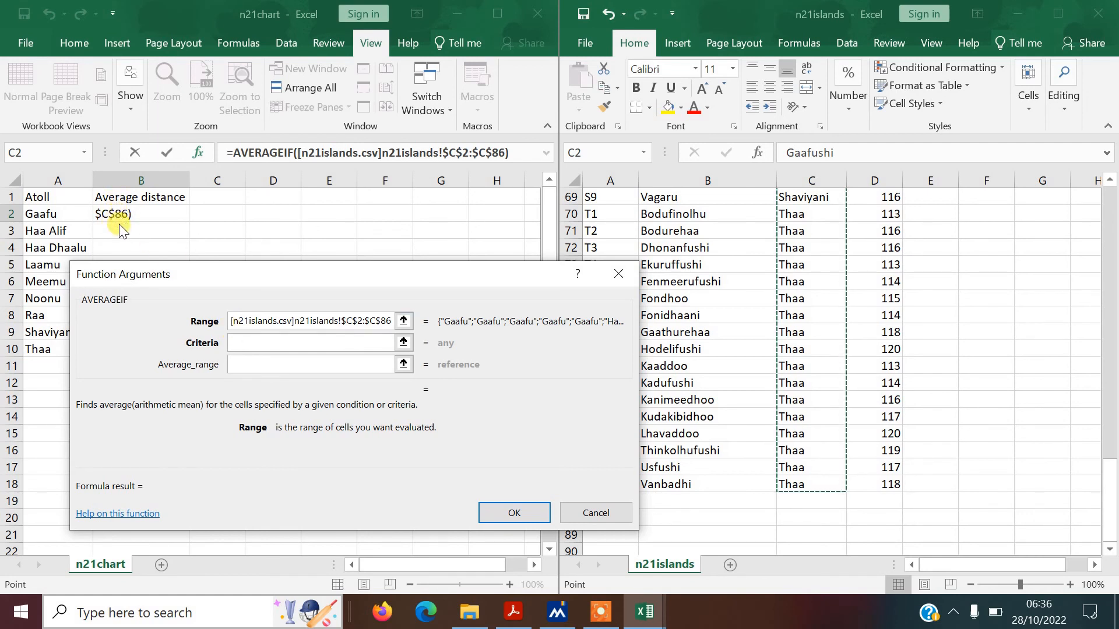
# - Complete the AVERAGEIF function with A2 as the criteria and $D$2:$D$86 from n21islands as the average range
pyautogui.click(372, 341)
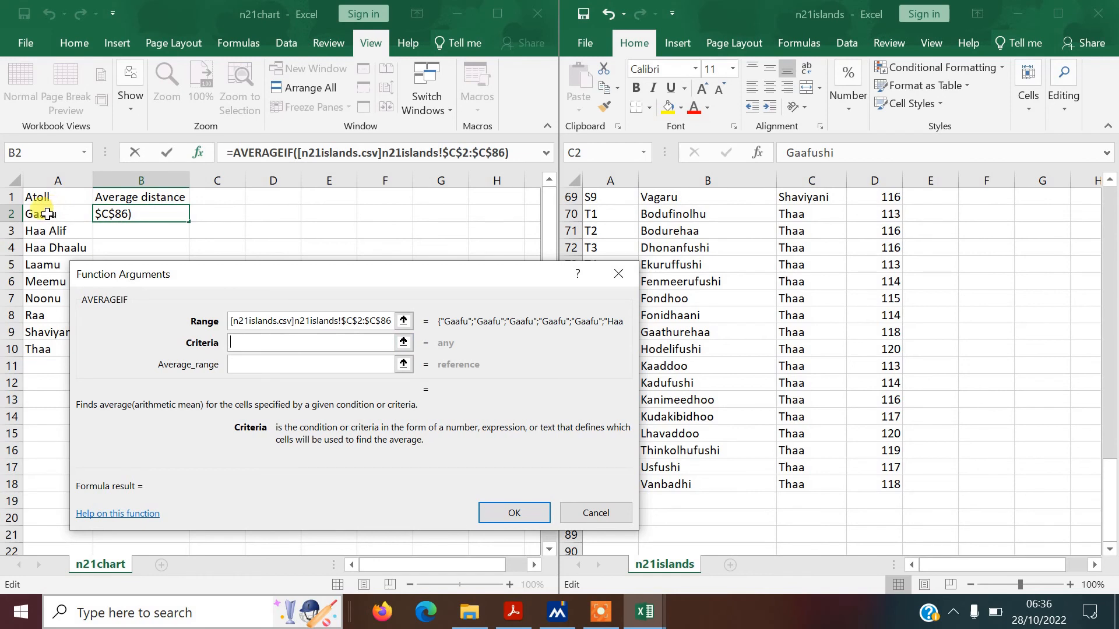
pyautogui.click(46, 214)
pyautogui.press('Tab')
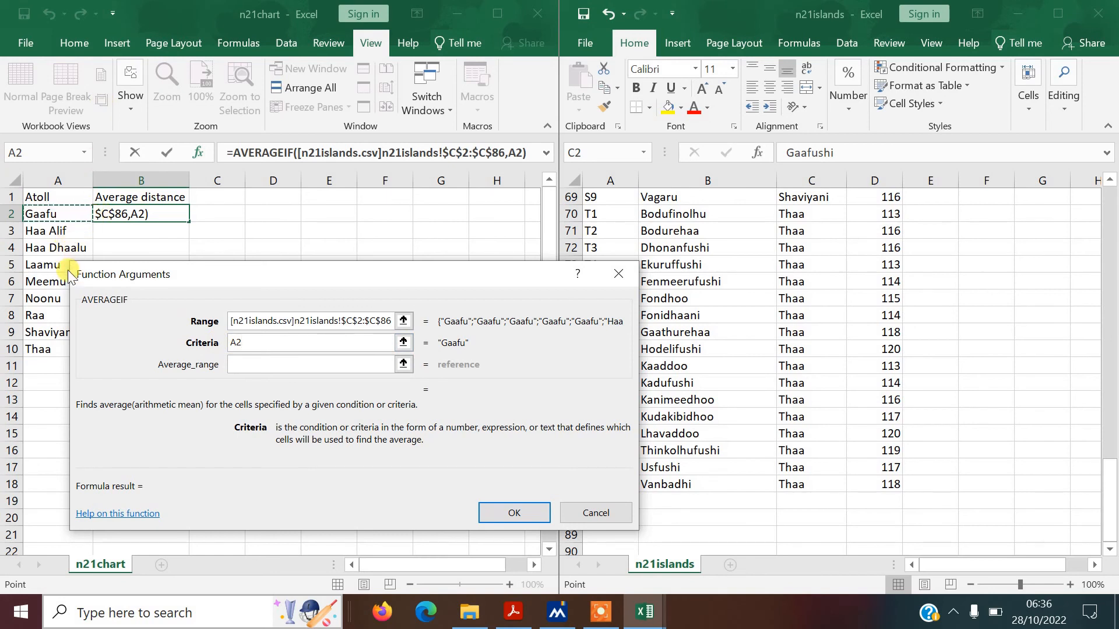
pyautogui.click(292, 367)
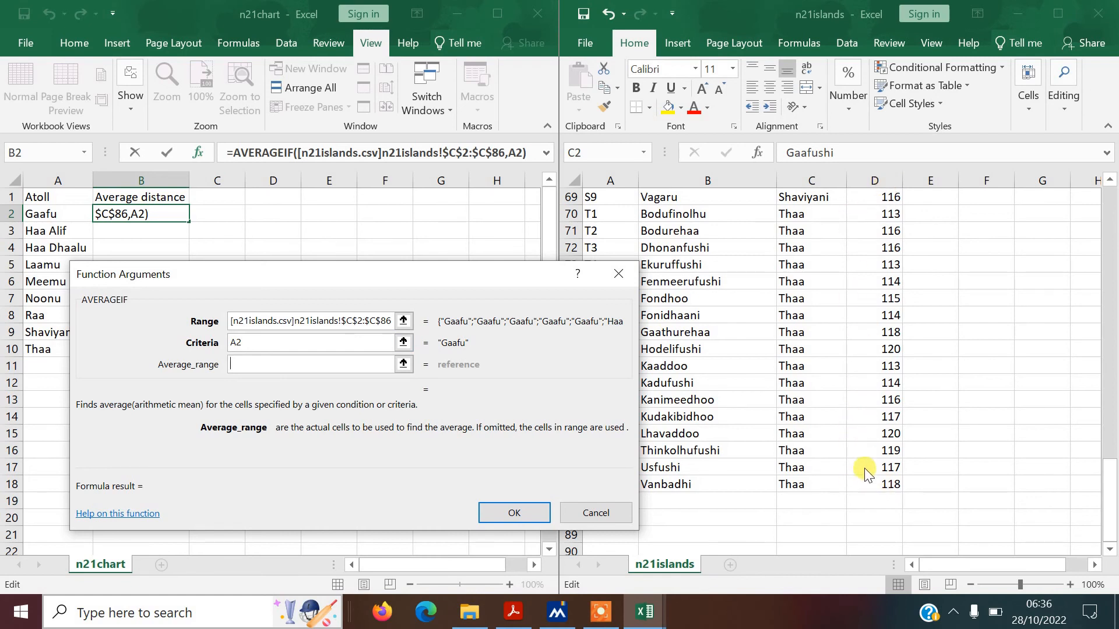
pyautogui.click(866, 484)
pyautogui.moveTo(866, 482); pyautogui.dragTo(890, 212)
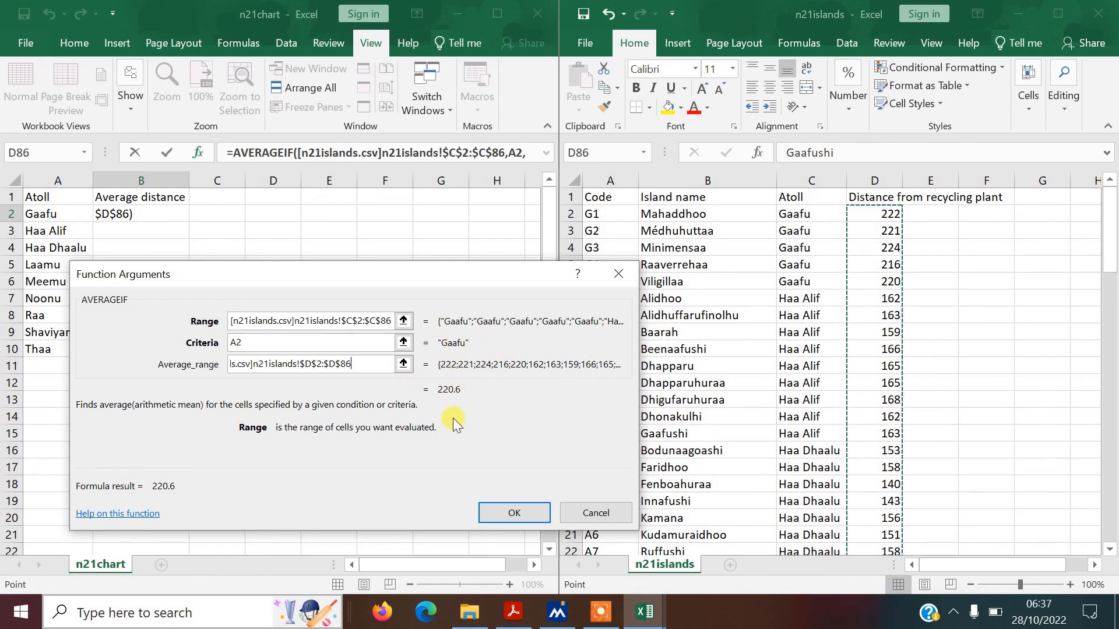
pyautogui.click(514, 512)
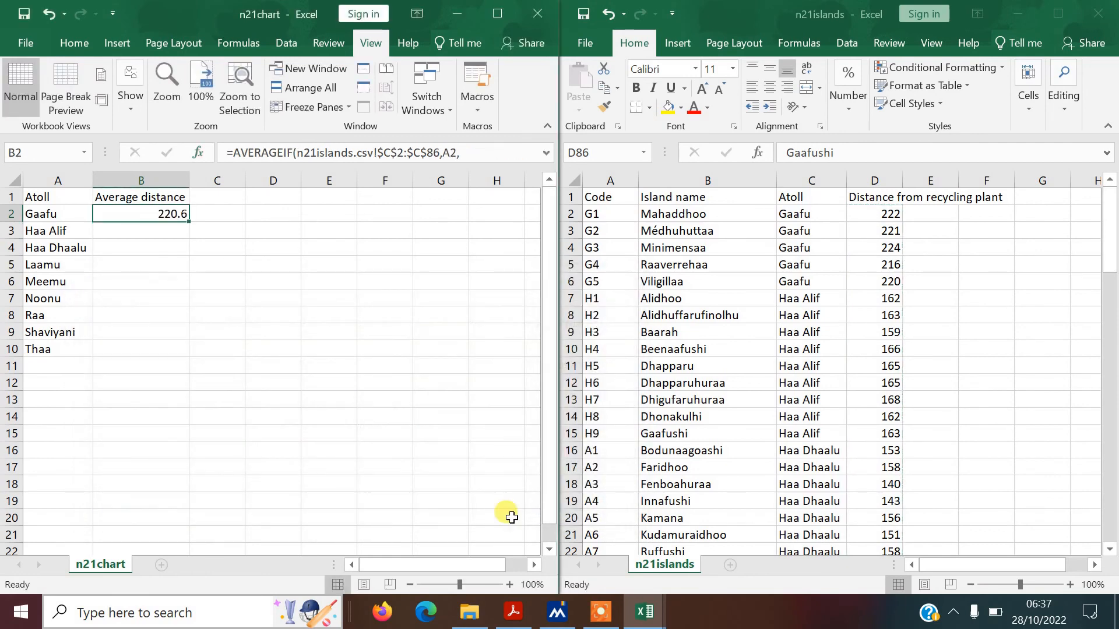
# - Wrap the AVERAGEIF formula in B2 of n21chart in a ROUND function with 0 decimal places
pyautogui.press('F2')
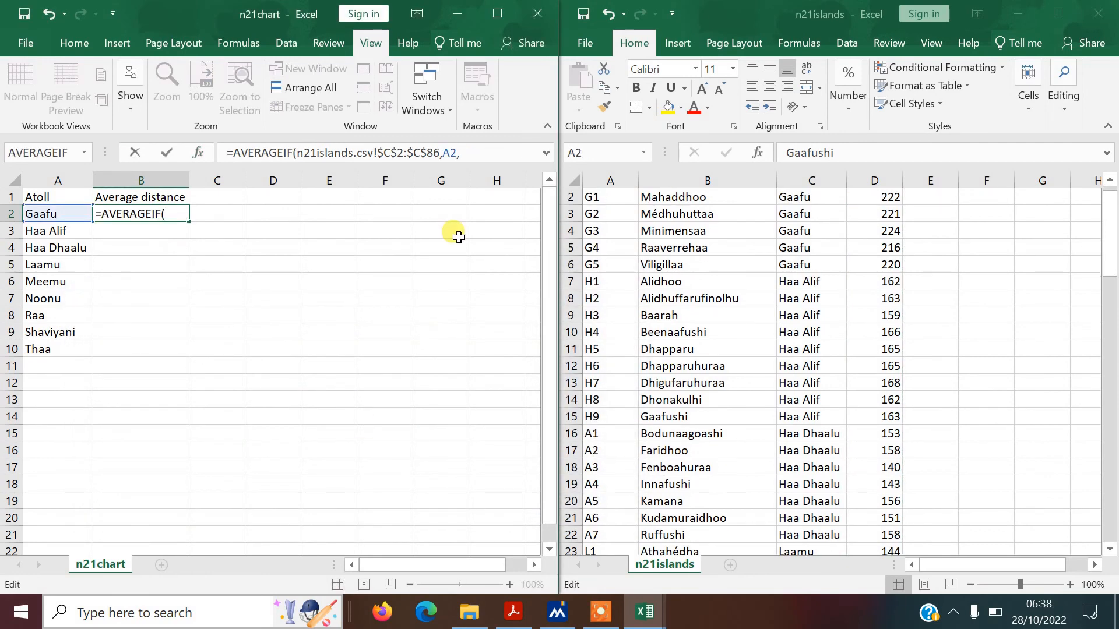
pyautogui.click(238, 153)
pyautogui.write('Round')
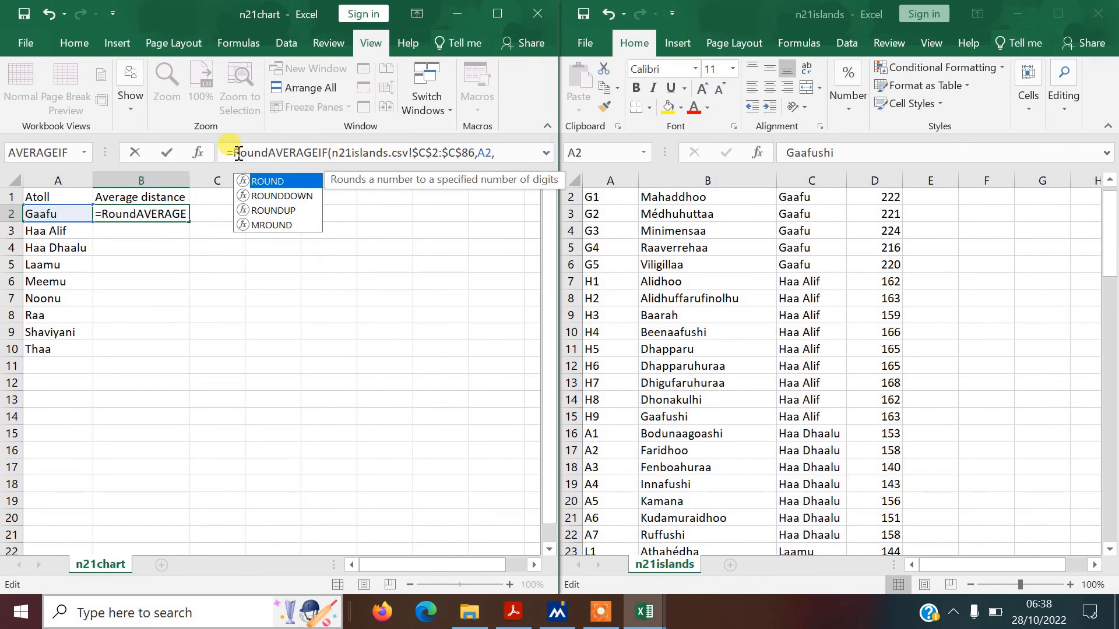
pyautogui.write('(')
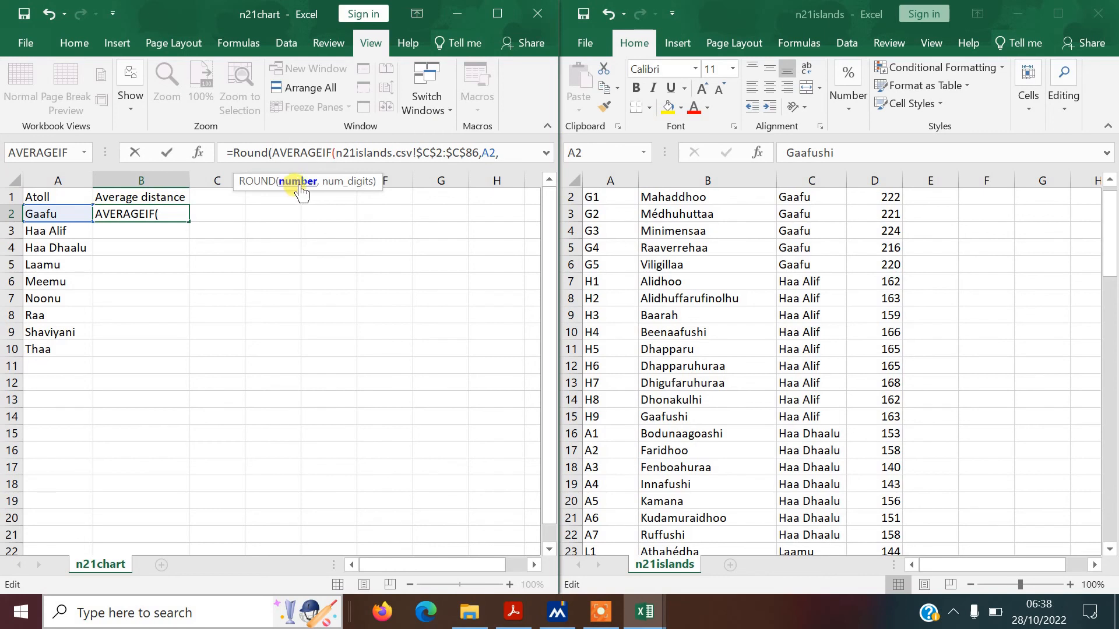
pyautogui.click(483, 153)
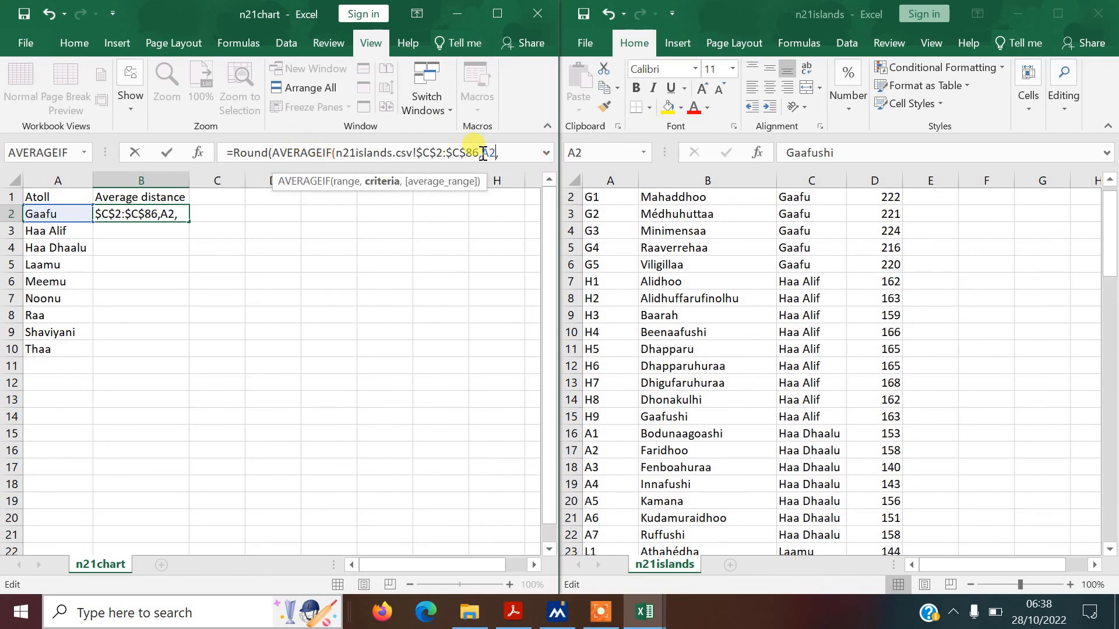
pyautogui.press('Right')
pyautogui.press('Right')
pyautogui.press('Right')
pyautogui.press('Right')
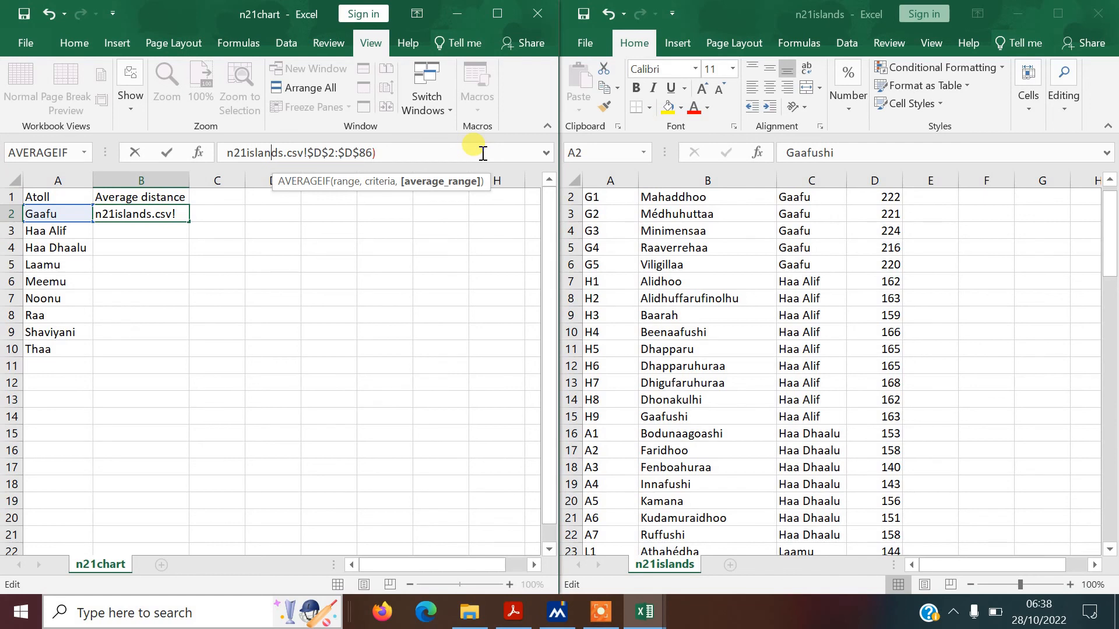
pyautogui.press('Right')
pyautogui.press('Right')
pyautogui.press('Right')
pyautogui.press('Right')
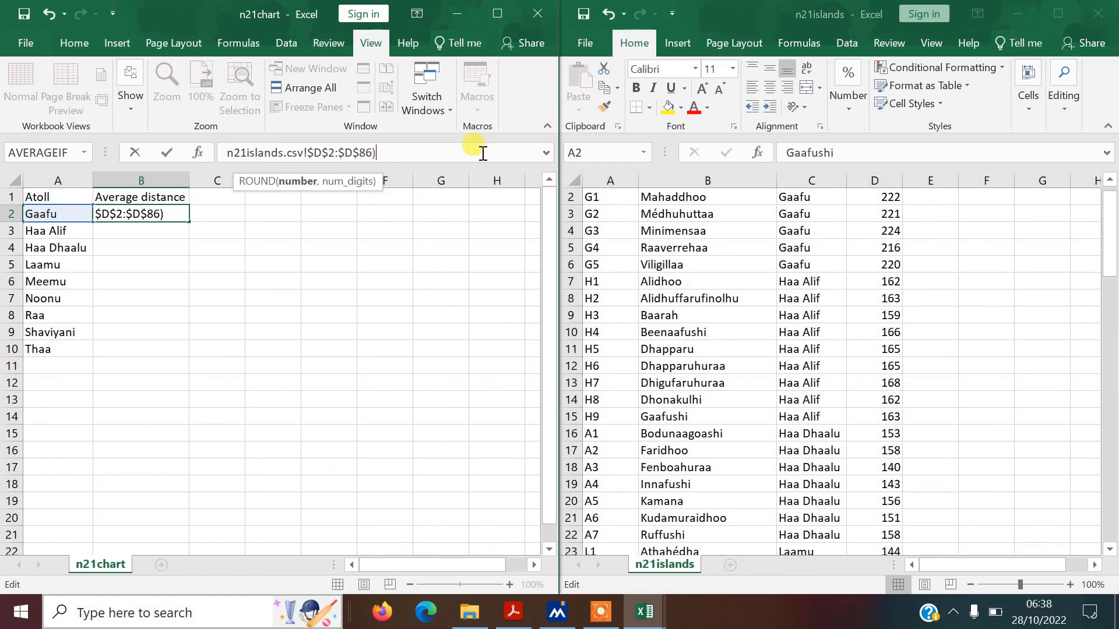
pyautogui.write(',0')
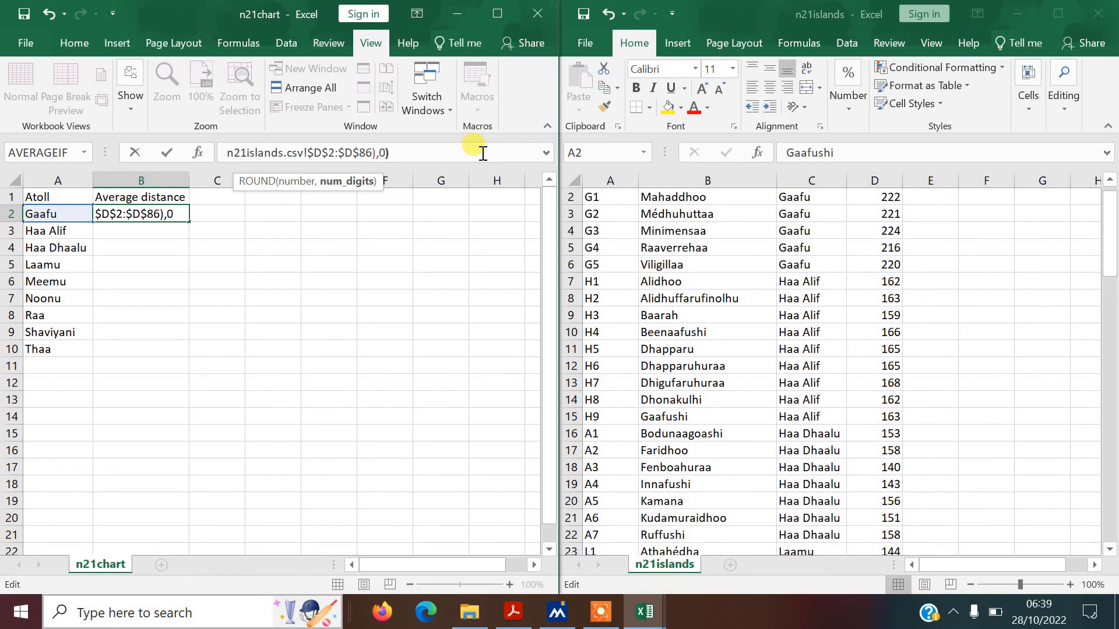
pyautogui.write(')')
pyautogui.press('Return')
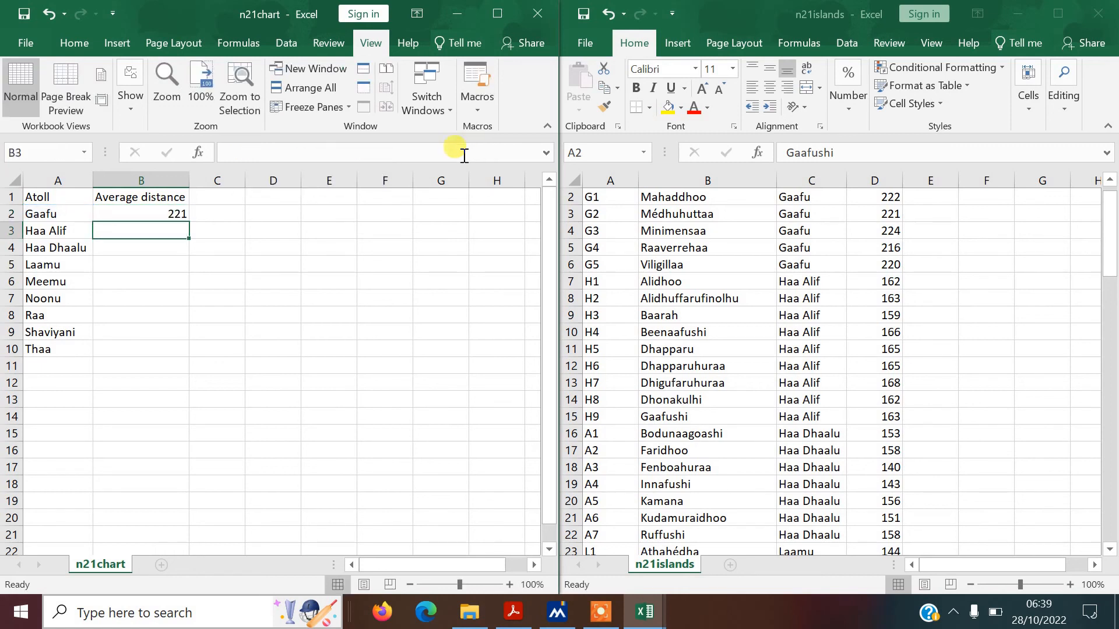
# - Replicate the rounded average formula from B2 into cells B3 to B10
pyautogui.click(172, 211)
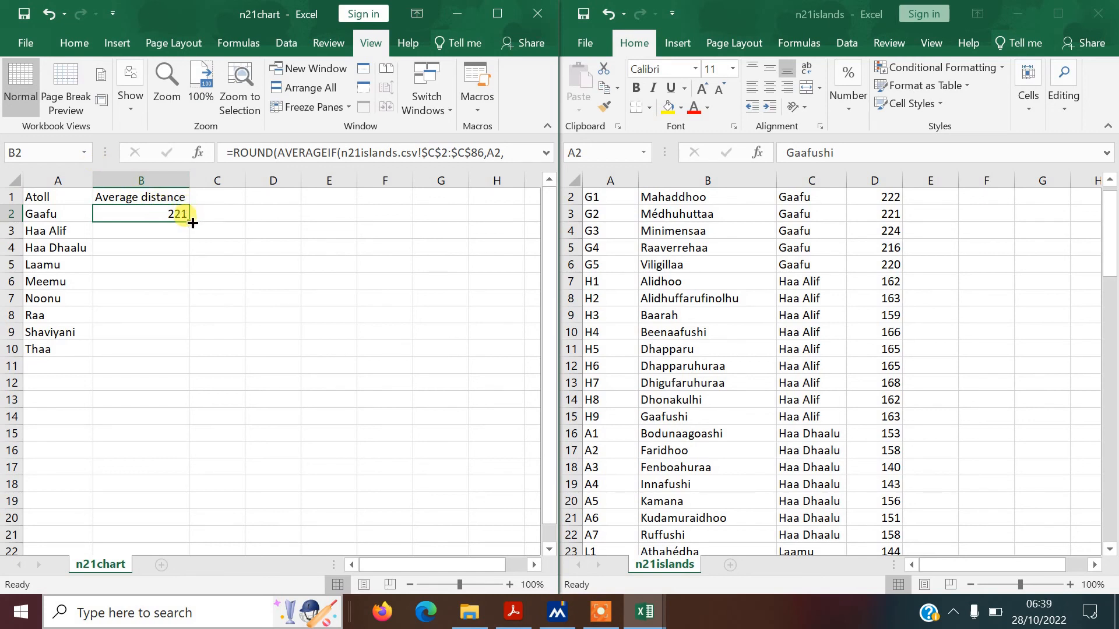
pyautogui.moveTo(192, 223); pyautogui.dragTo(196, 352)
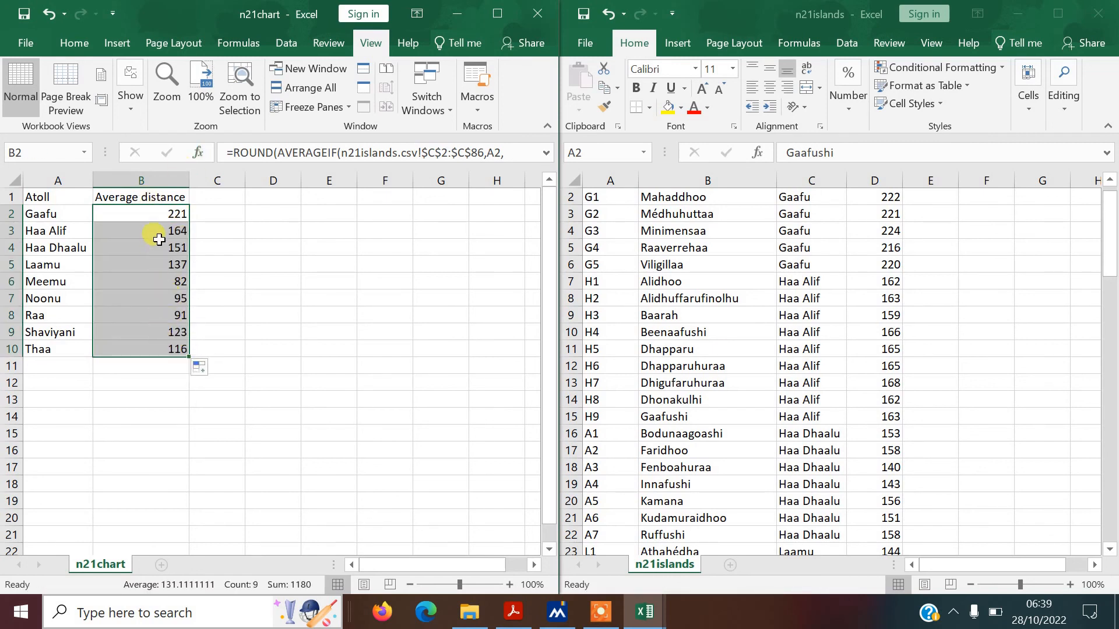
pyautogui.click(313, 283)
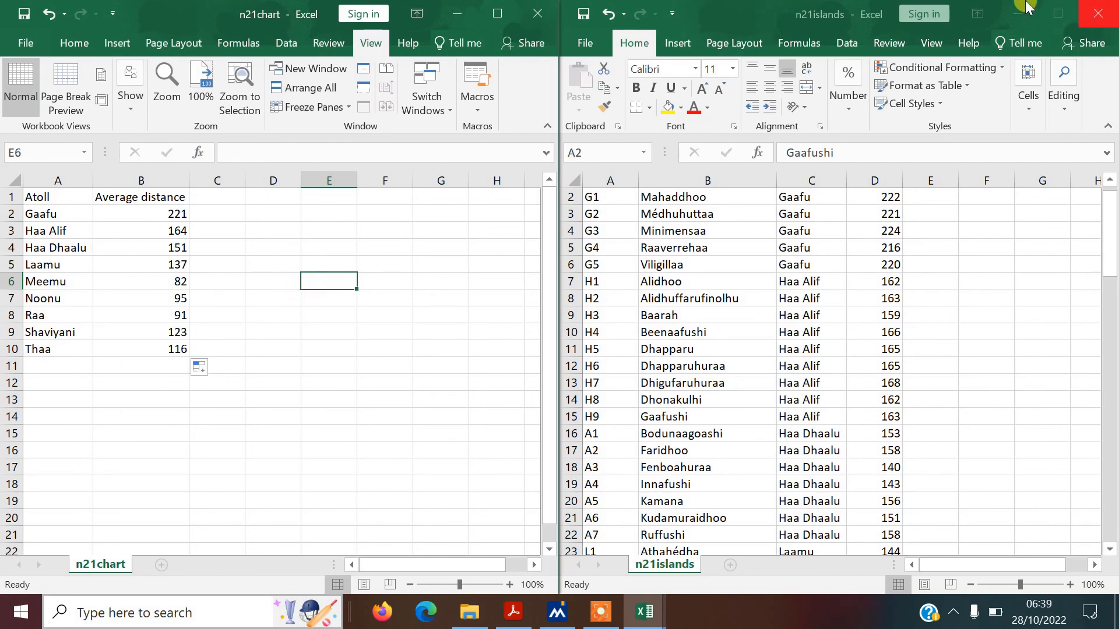
# - Bring n21chart to full size, check question 17's chart instruction in the exam paper, and return to n21chart
pyautogui.click(1021, 17)
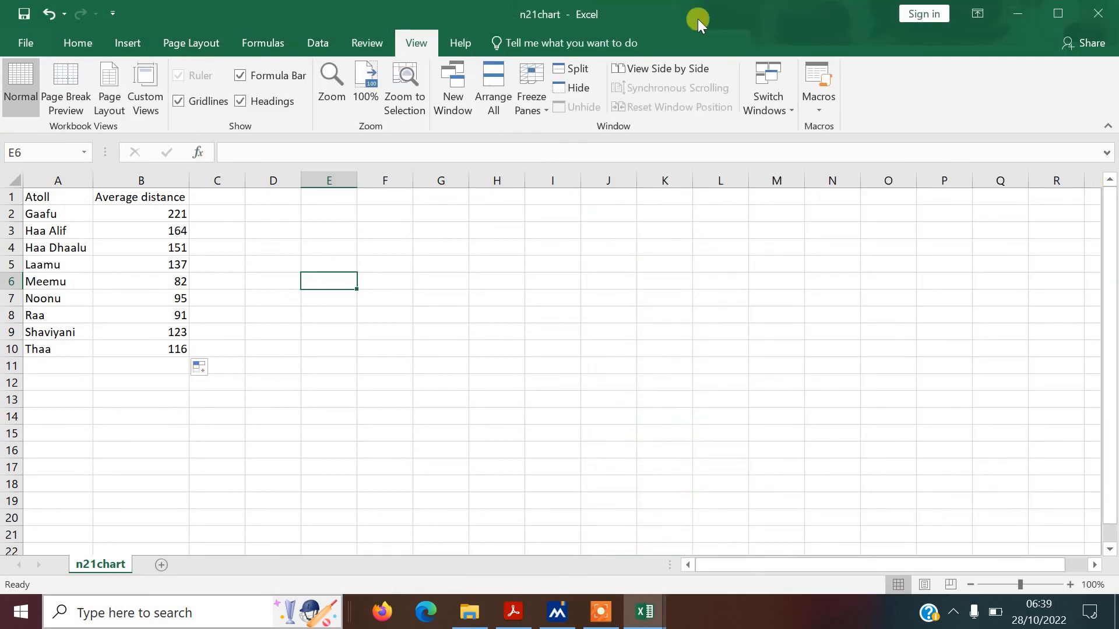
pyautogui.click(514, 612)
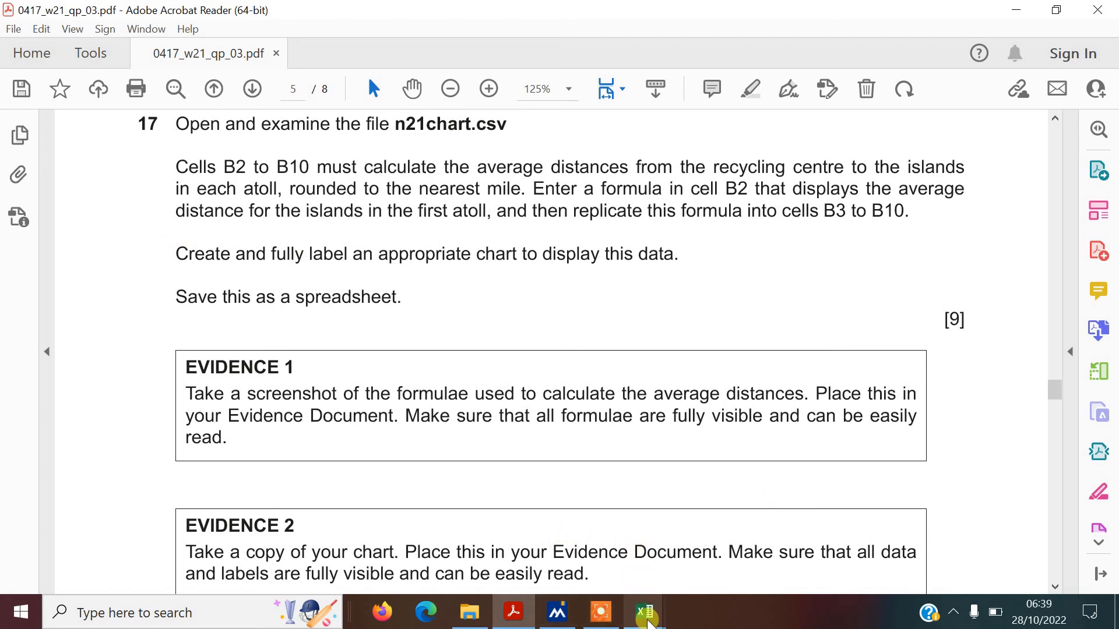
pyautogui.moveTo(648, 619)
pyautogui.click(578, 535)
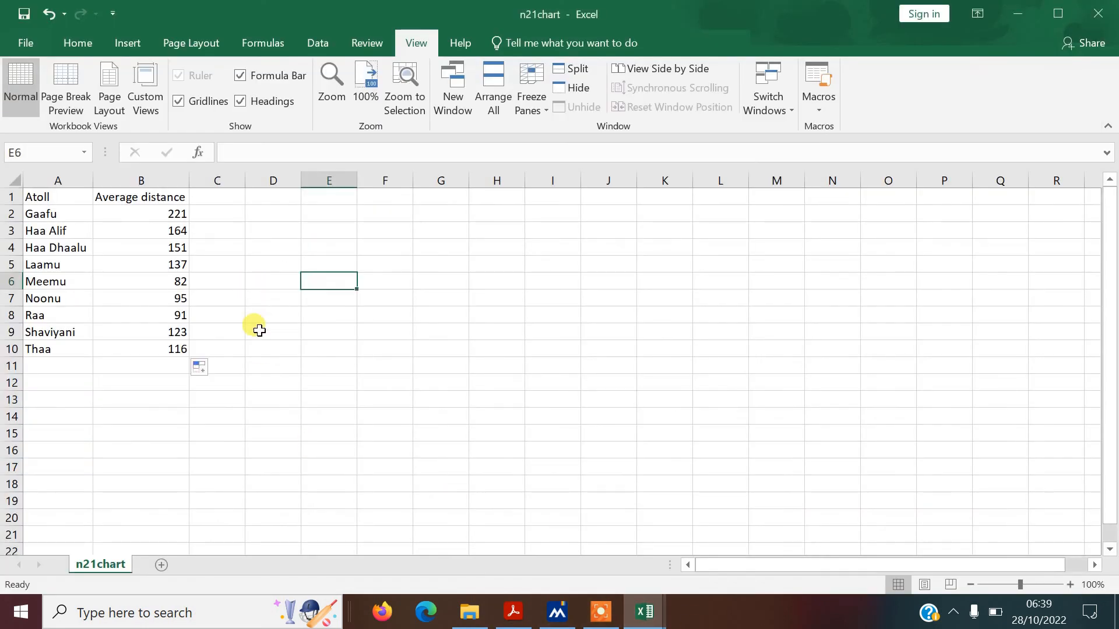
# - Insert a 2-D clustered column chart from the atoll names and average distances in A1:B10
pyautogui.click(46, 193)
pyautogui.moveTo(47, 191); pyautogui.dragTo(151, 354)
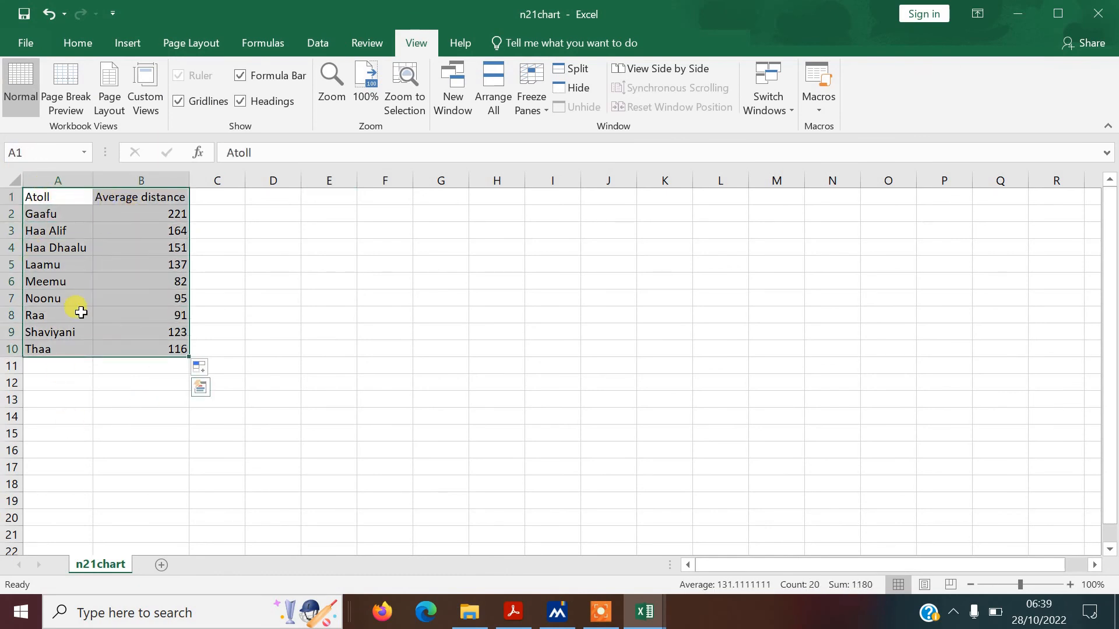
pyautogui.click(135, 43)
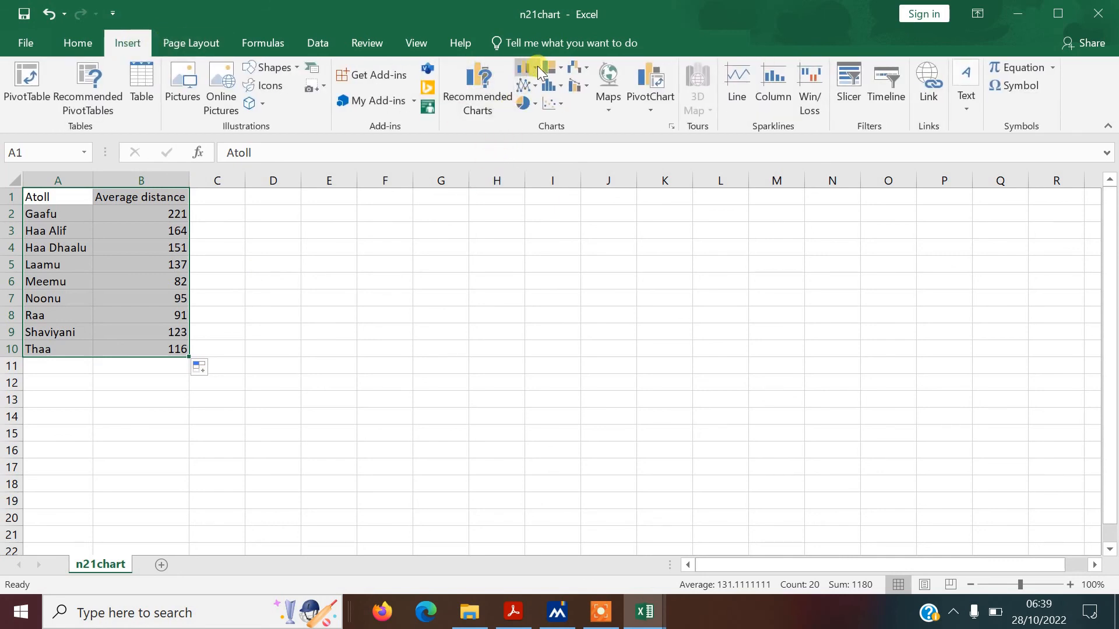
pyautogui.click(528, 68)
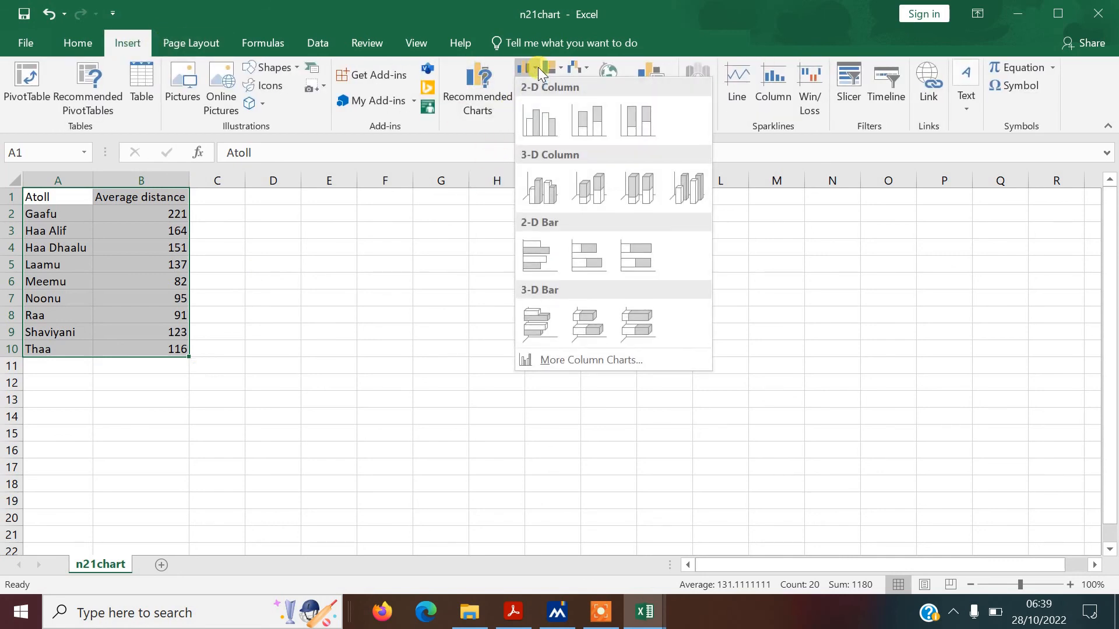
pyautogui.click(539, 125)
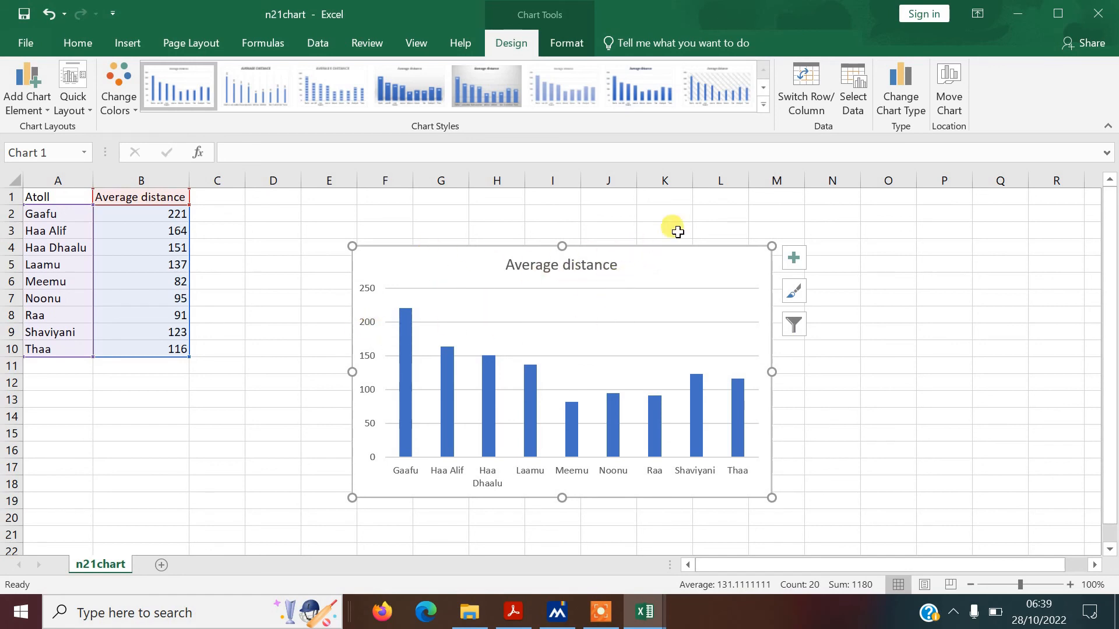
# - Add axis titles to the chart and set the vertical axis title to "Distance in miles"
pyautogui.click(792, 259)
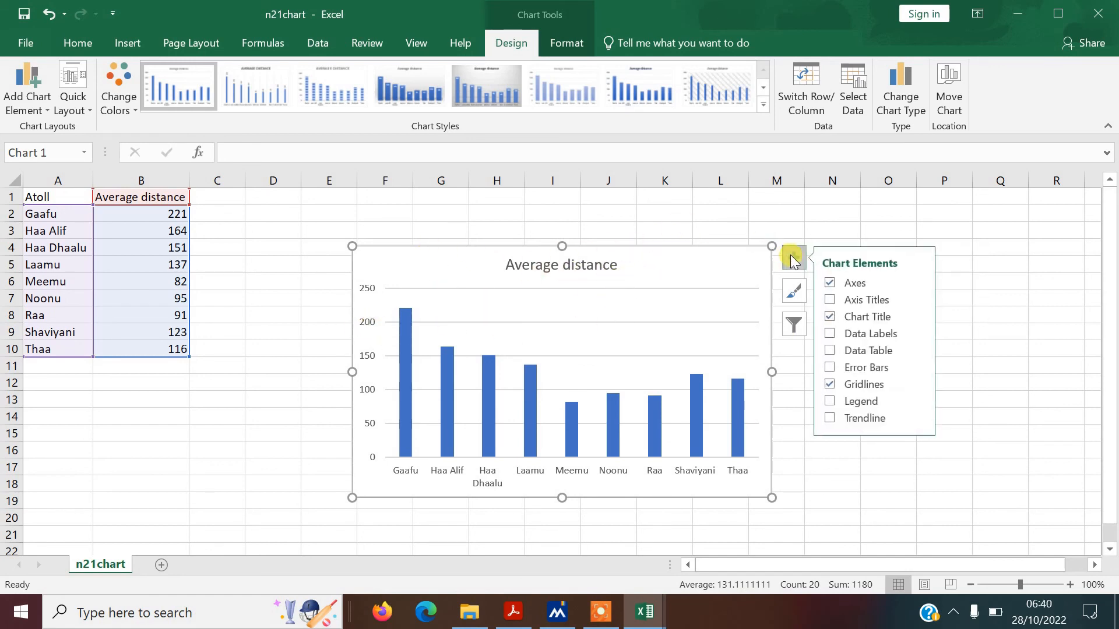
pyautogui.click(828, 301)
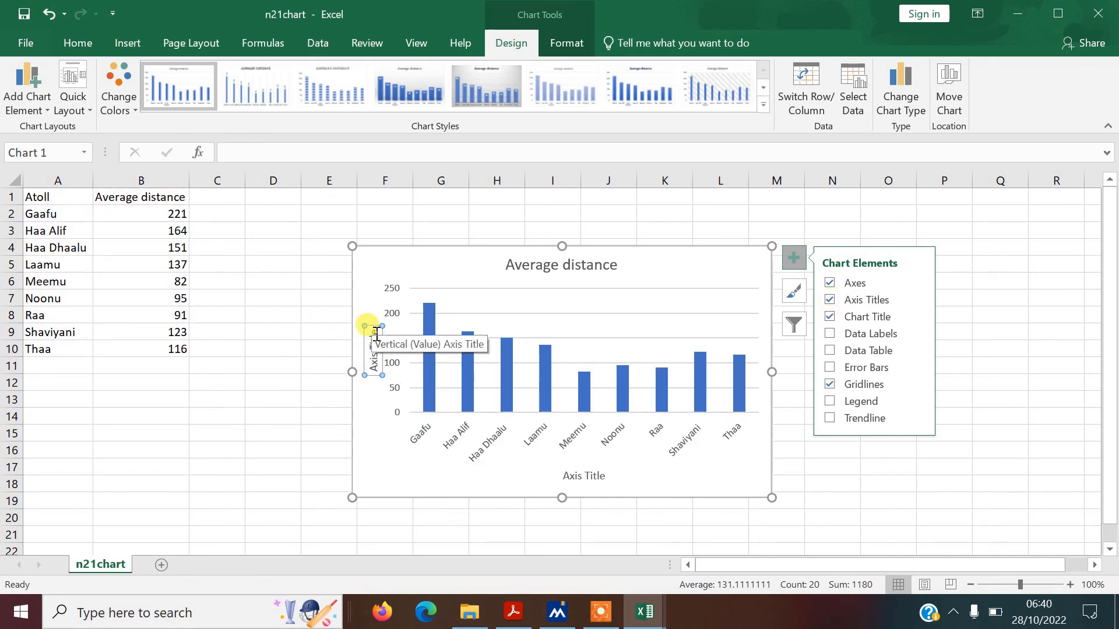
pyautogui.moveTo(377, 369); pyautogui.dragTo(375, 330)
pyautogui.press('Delete')
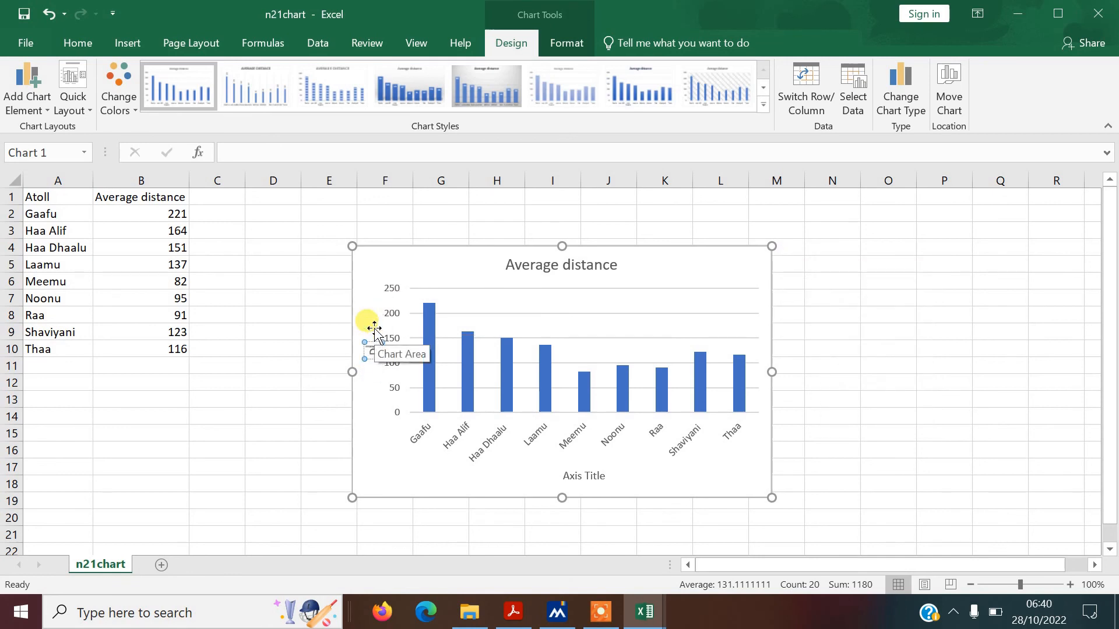
pyautogui.write('Distance in miles')
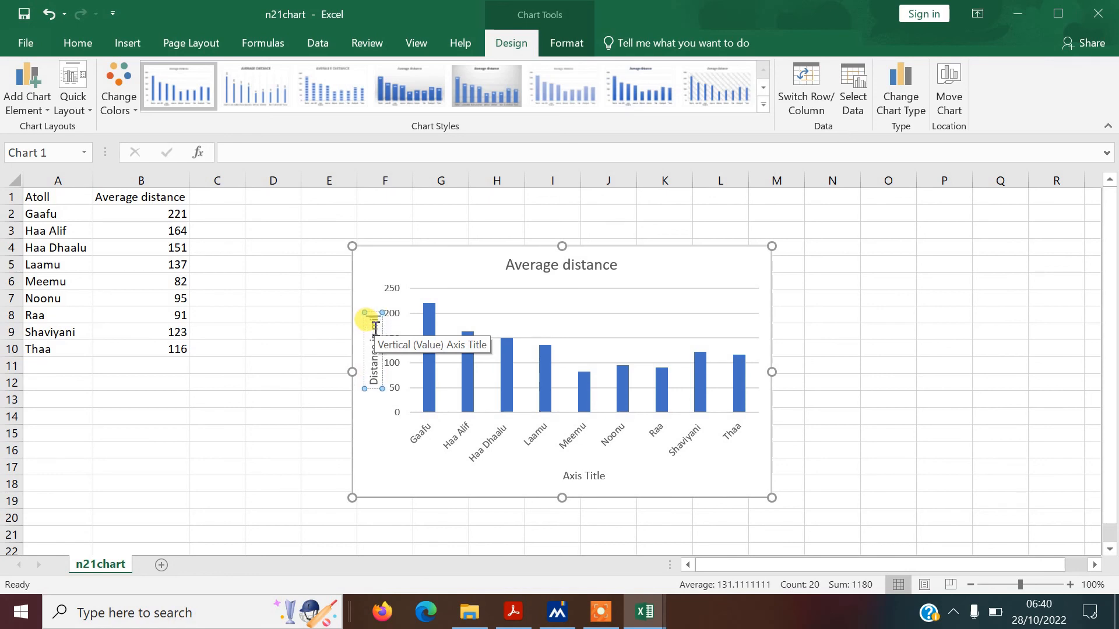
# - Set the chart's horizontal axis title to "Atoll name"
pyautogui.click(598, 479)
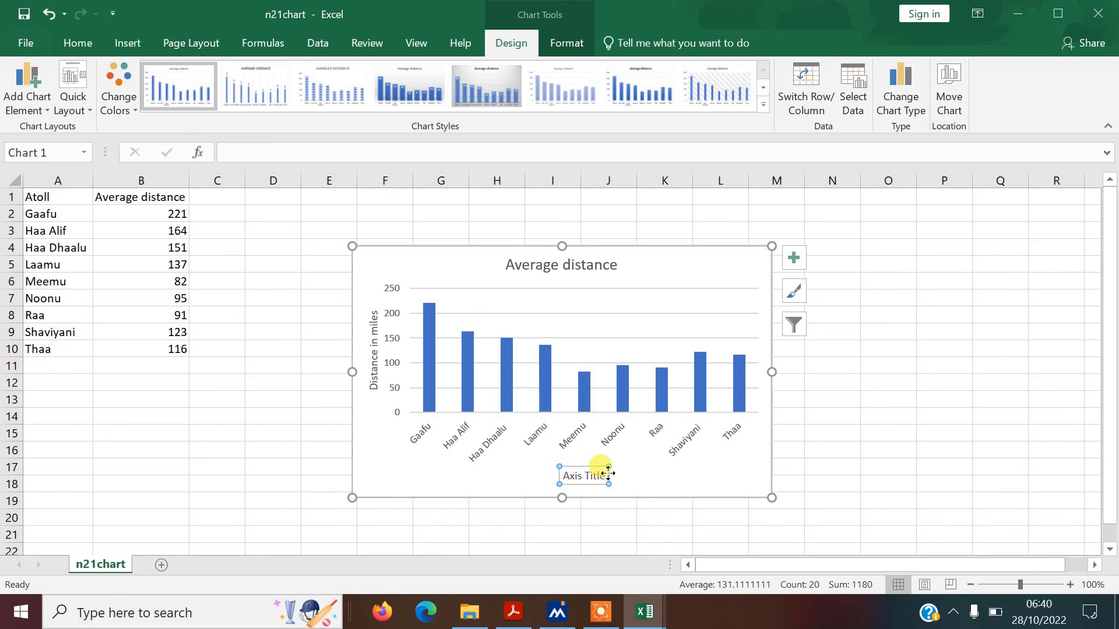
pyautogui.moveTo(606, 475); pyautogui.dragTo(509, 477)
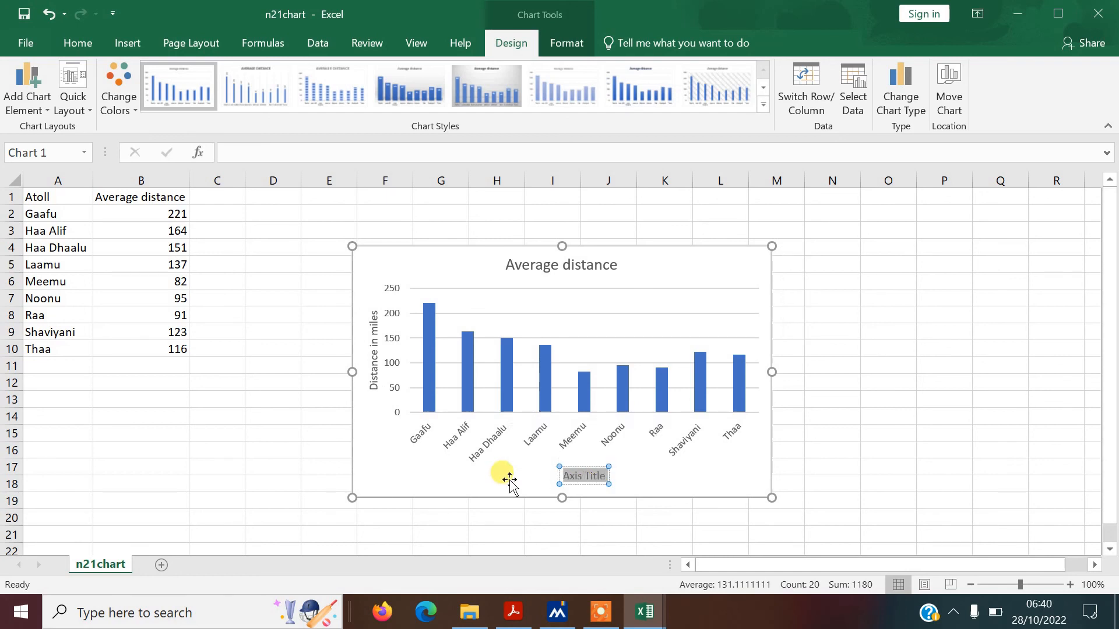
pyautogui.write('Atoll name')
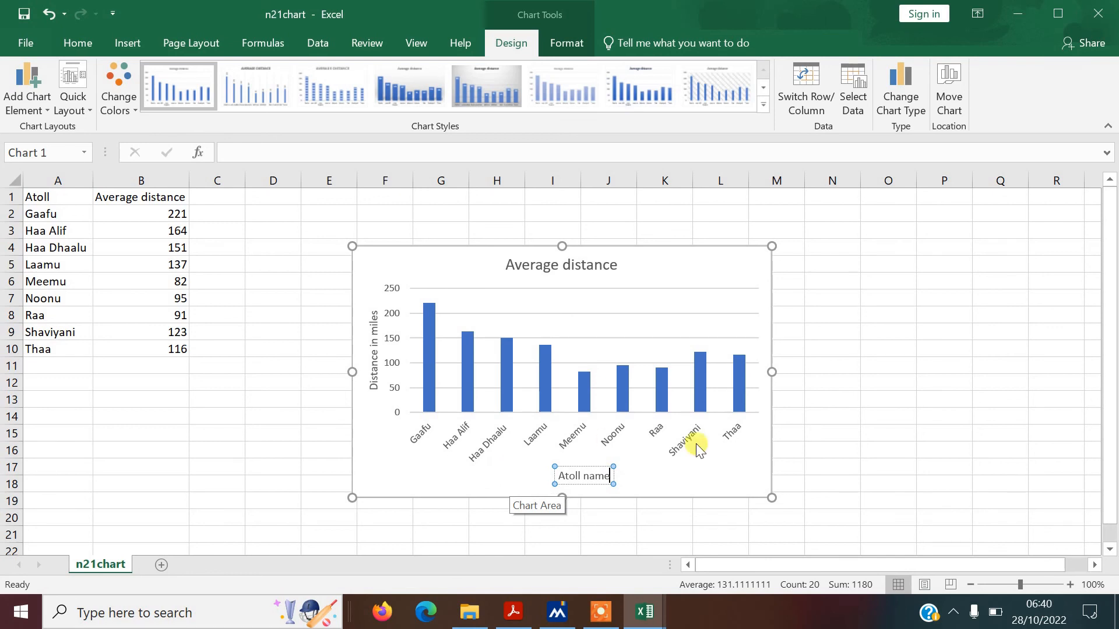
pyautogui.click(834, 430)
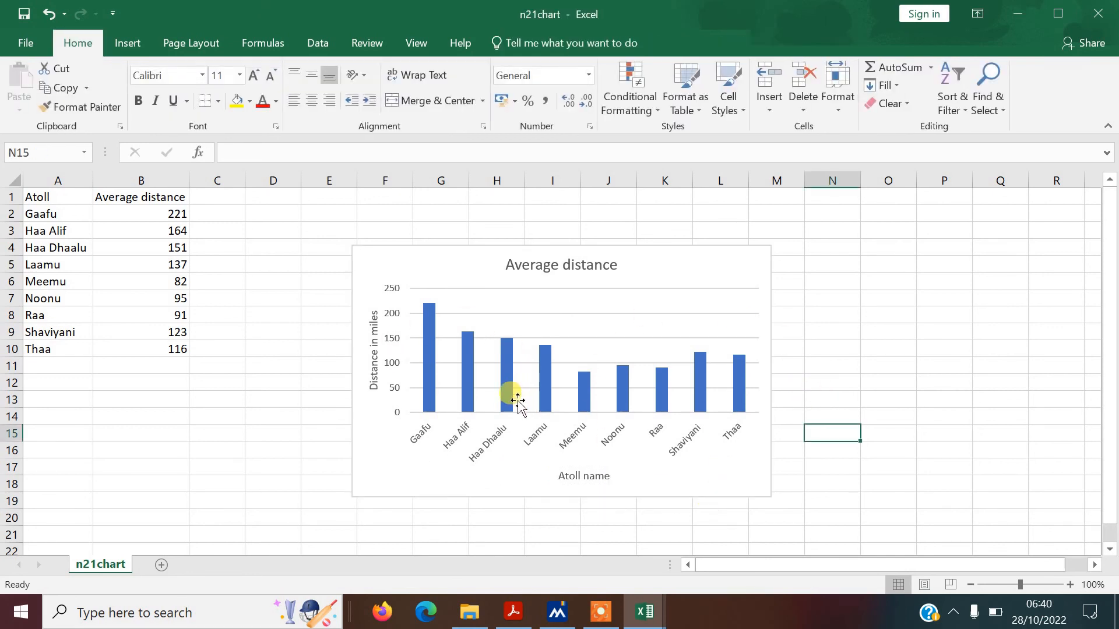
# - Add data labels to the columns of the average distance chart
pyautogui.click(755, 275)
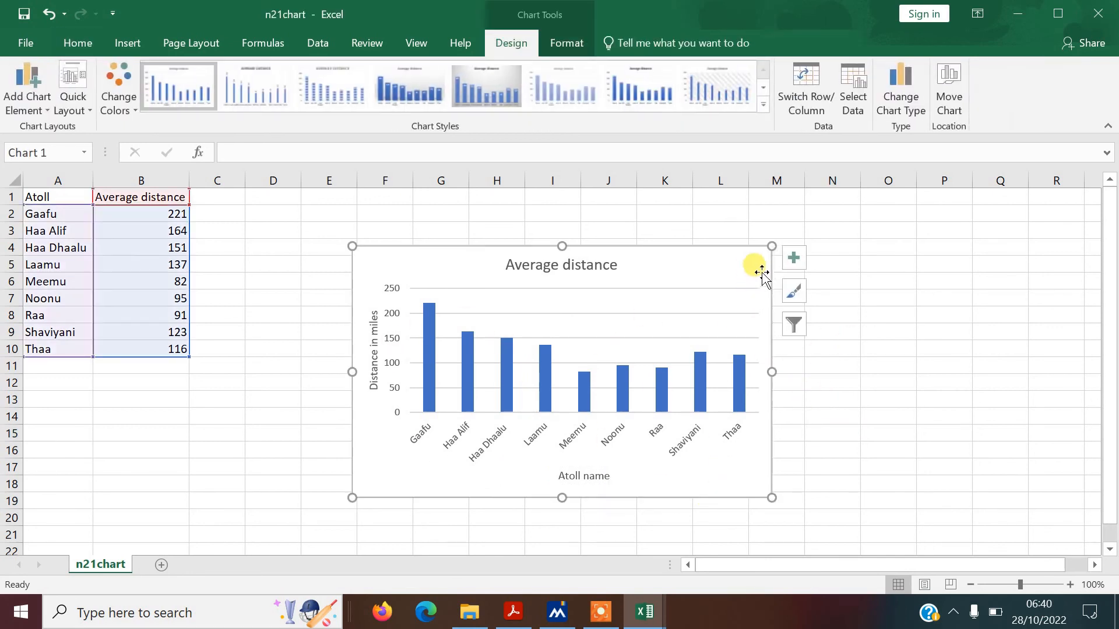
pyautogui.click(793, 262)
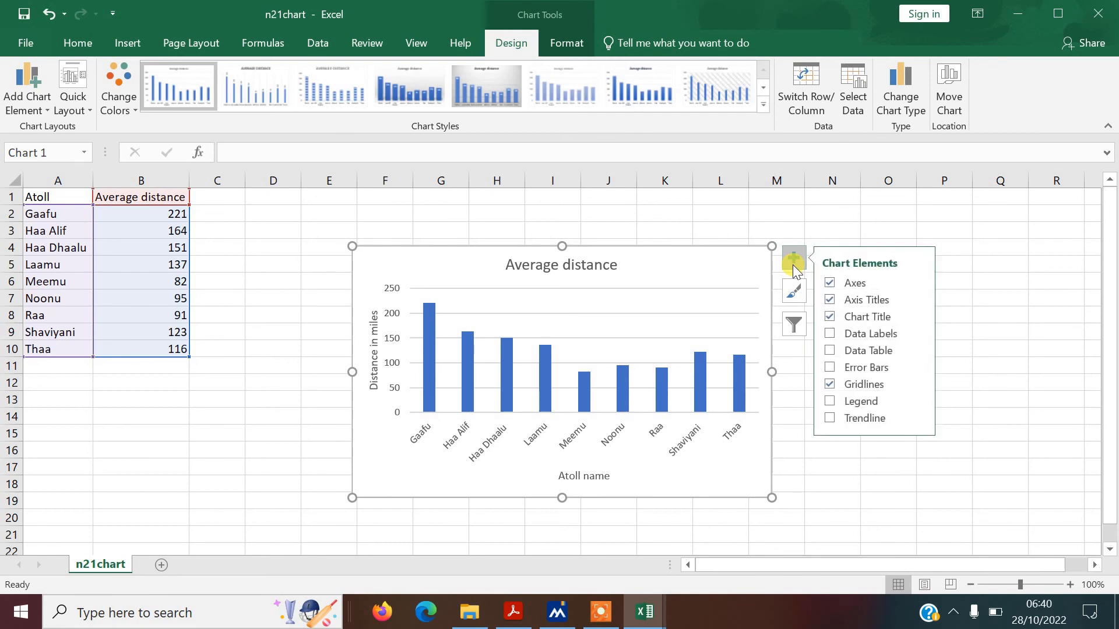
pyautogui.click(834, 334)
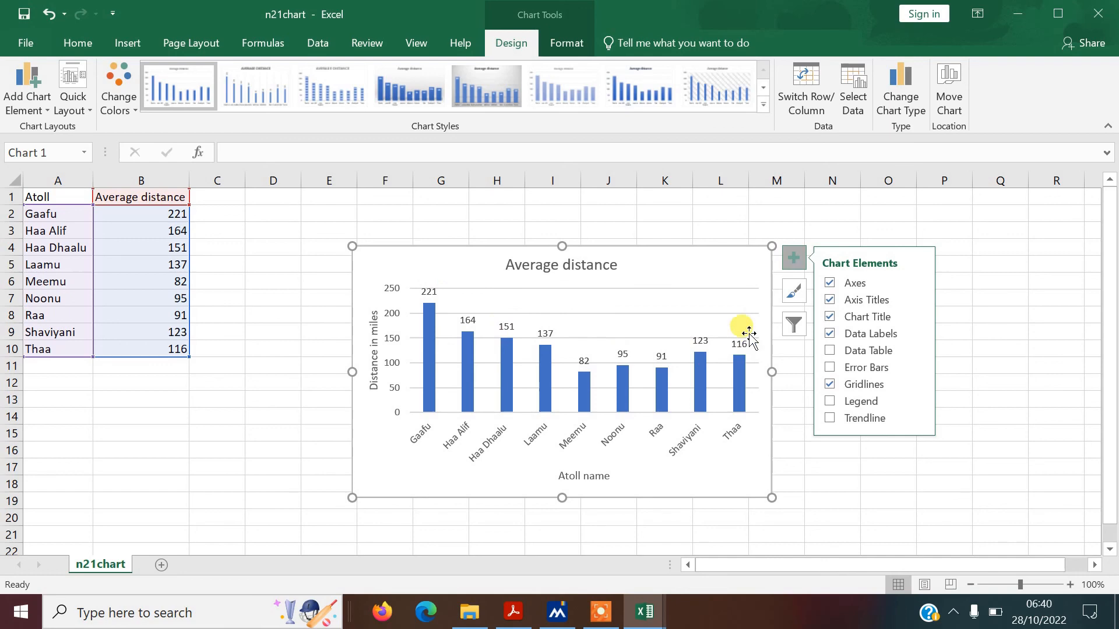
pyautogui.click(818, 507)
pyautogui.click(721, 482)
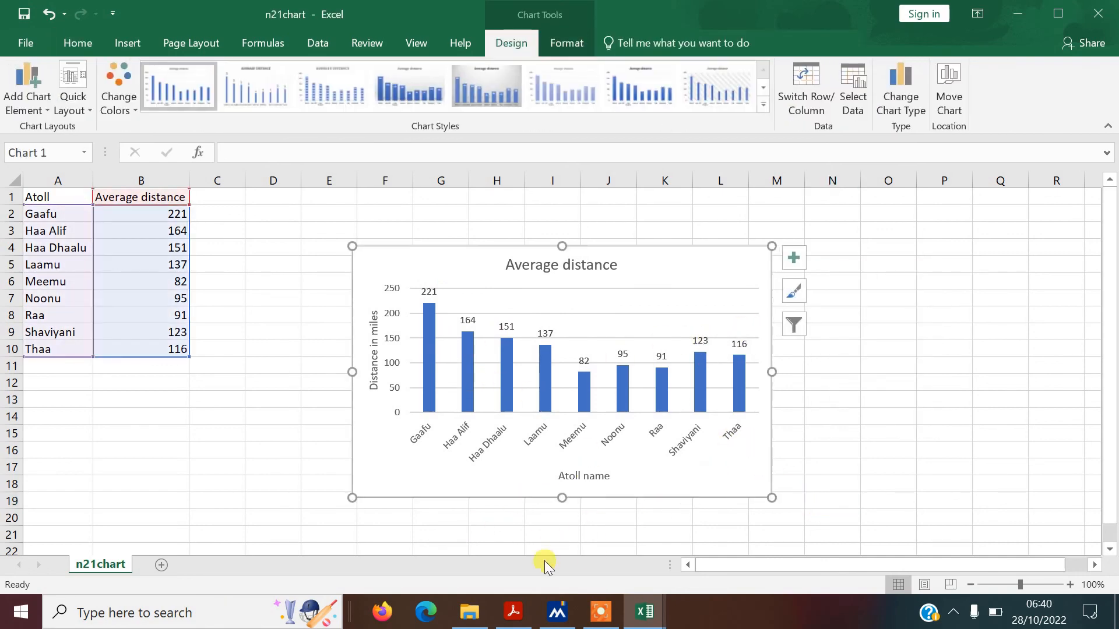
# - Read the Evidence 1 and Evidence 2 requirements in the exam paper and return to n21chart
pyautogui.click(507, 612)
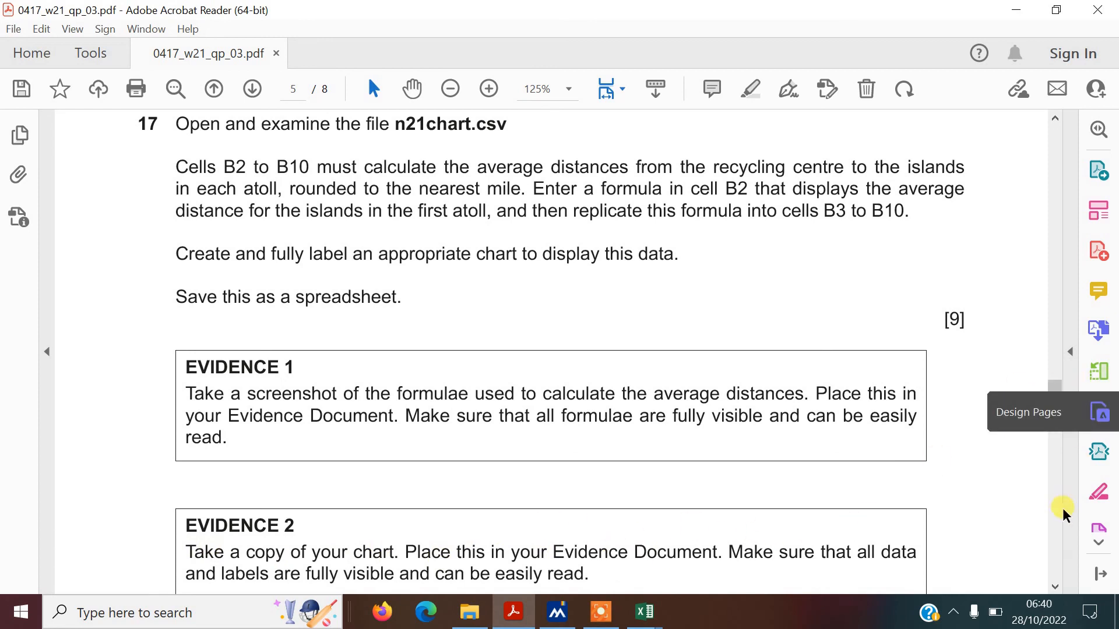
pyautogui.scroll(-5, 1058, 585)
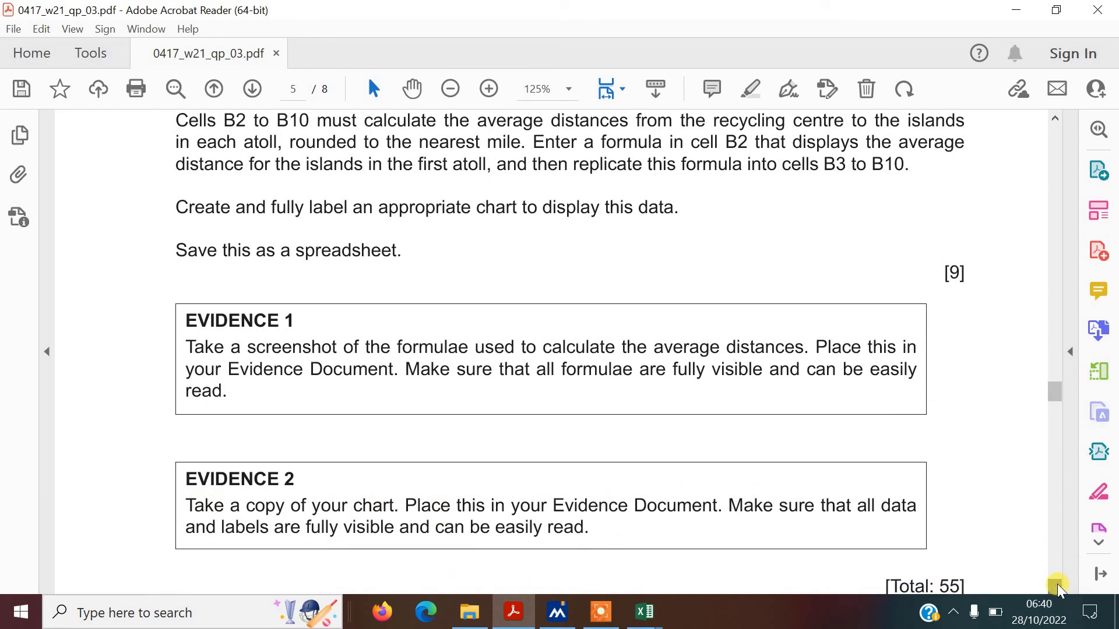
pyautogui.scroll(-1, 1057, 586)
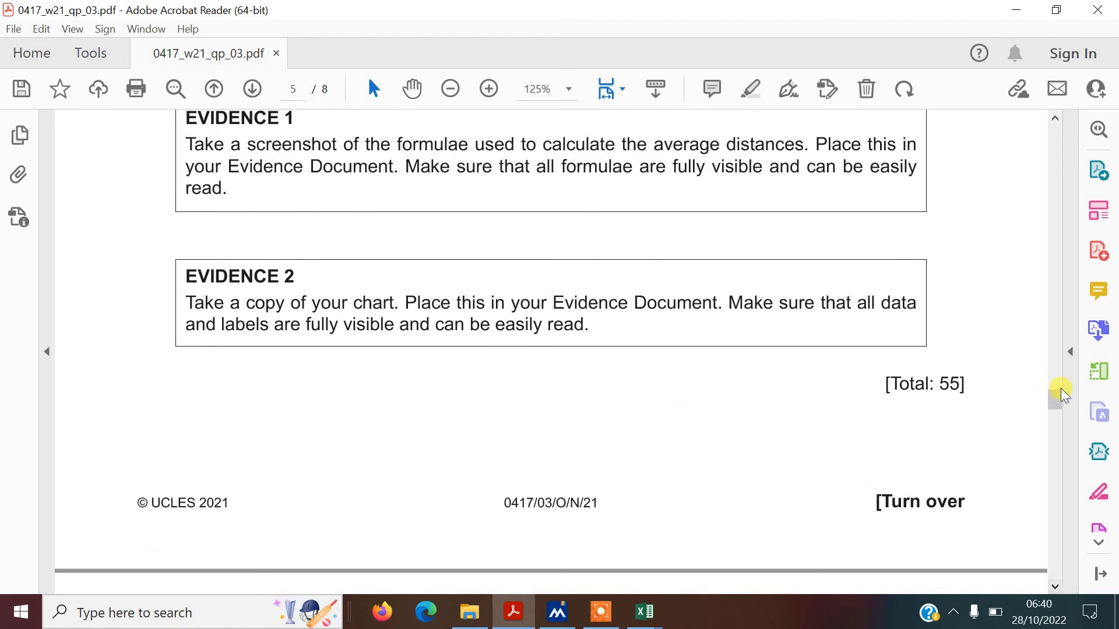
pyautogui.moveTo(644, 612)
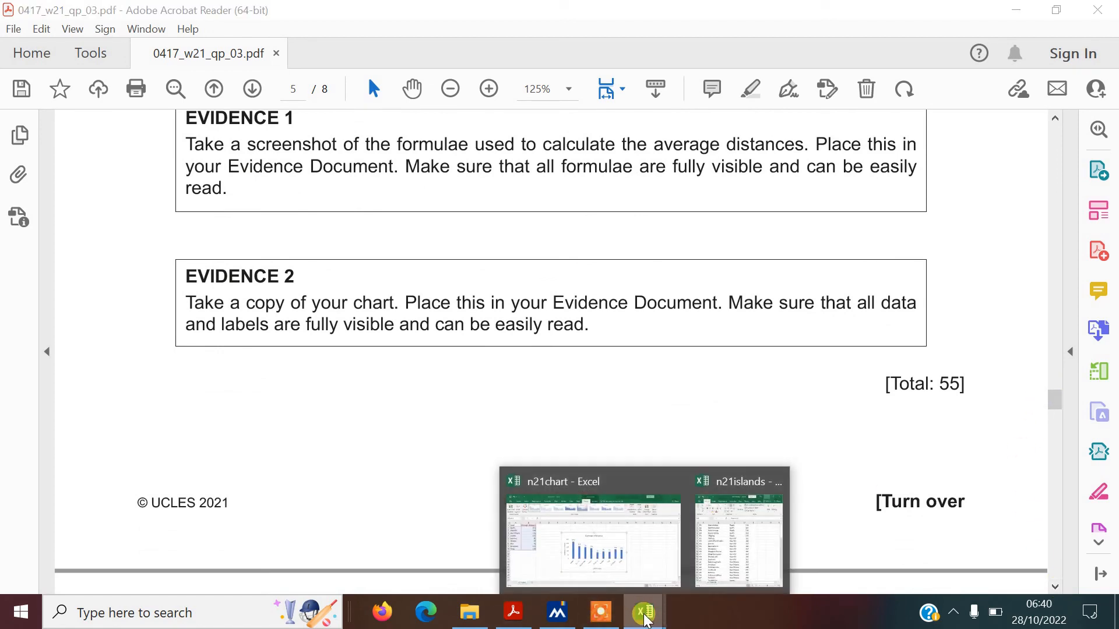
pyautogui.click(582, 520)
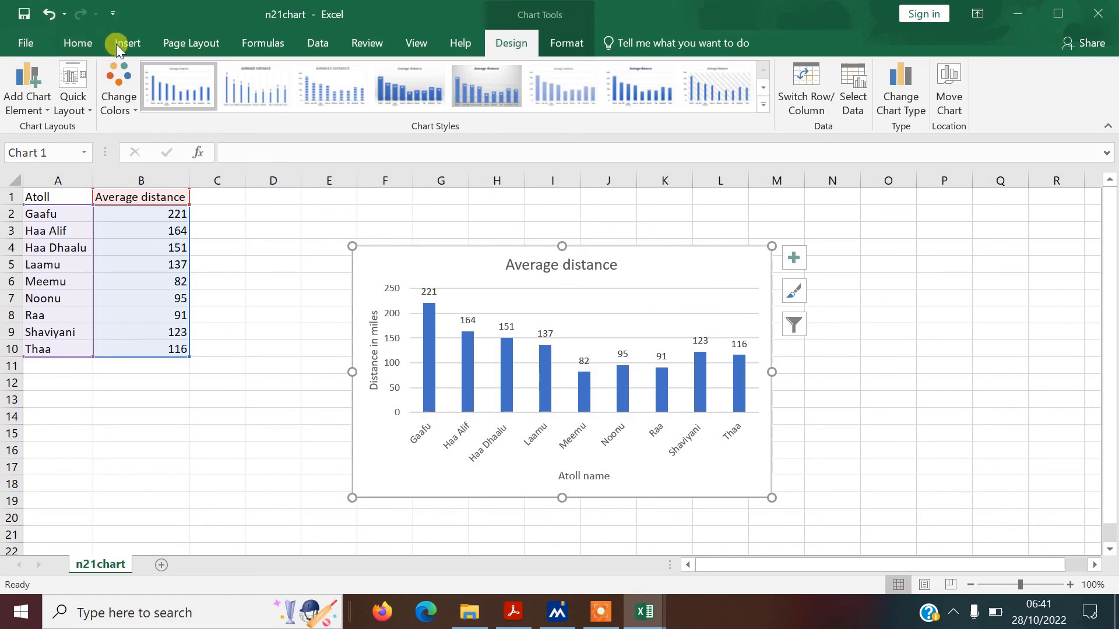
# - Remove the chart from the n21chart sheet and display the cell formulas with column B widened to fit them
pyautogui.click(255, 42)
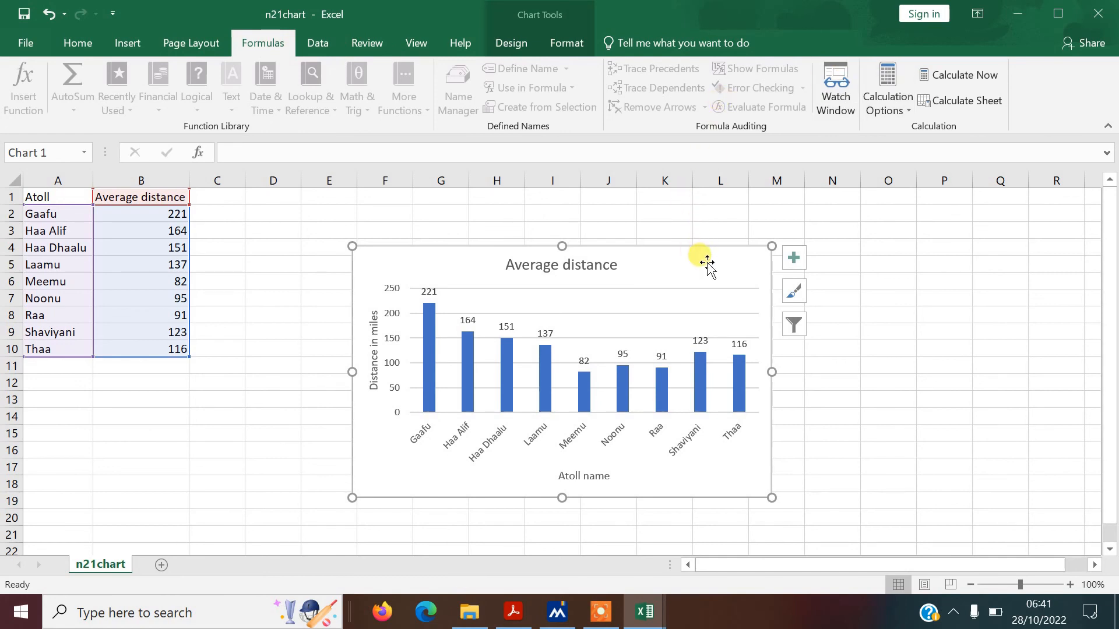
pyautogui.press('Delete')
pyautogui.click(761, 69)
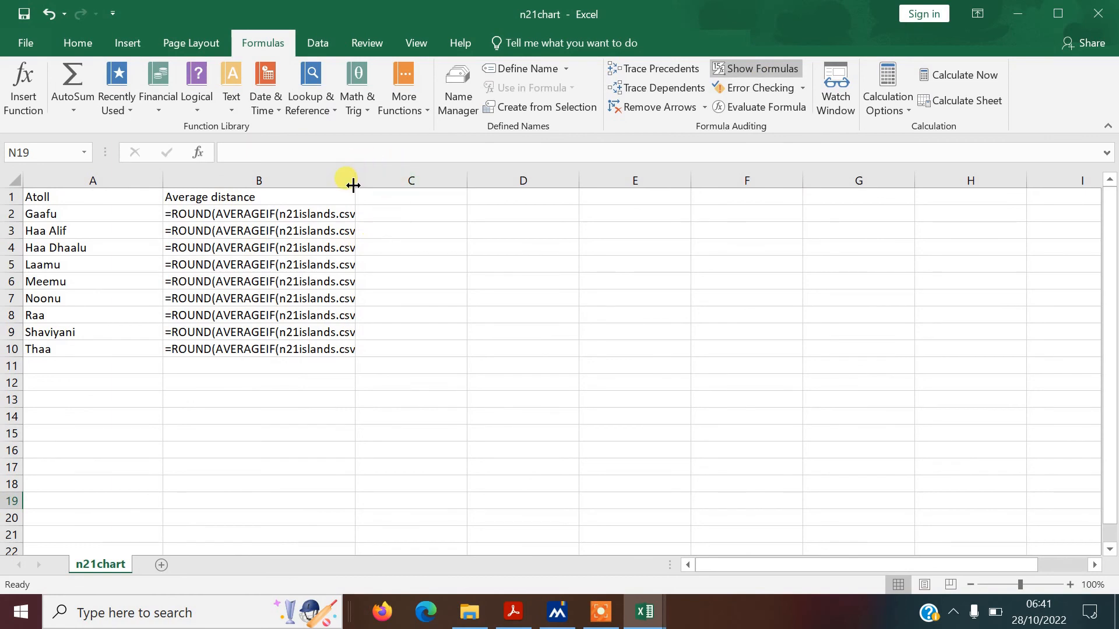
pyautogui.doubleClick(354, 186)
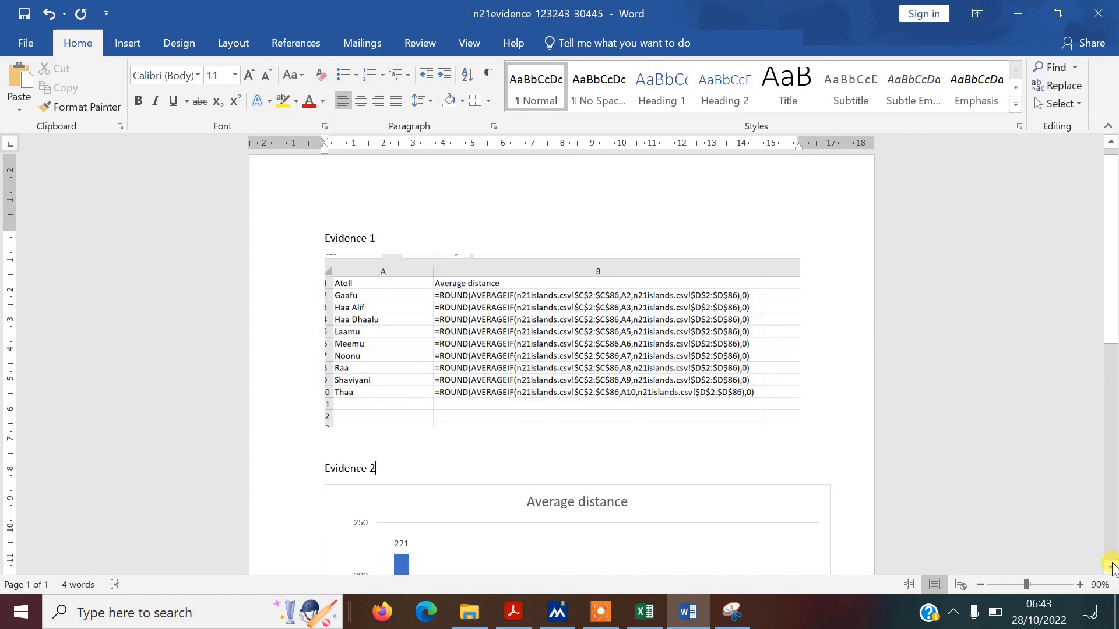
# - Review the formula screenshot and chart in the Word evidence document, and switch back to the exam paper
pyautogui.scroll(-6, 1112, 568)
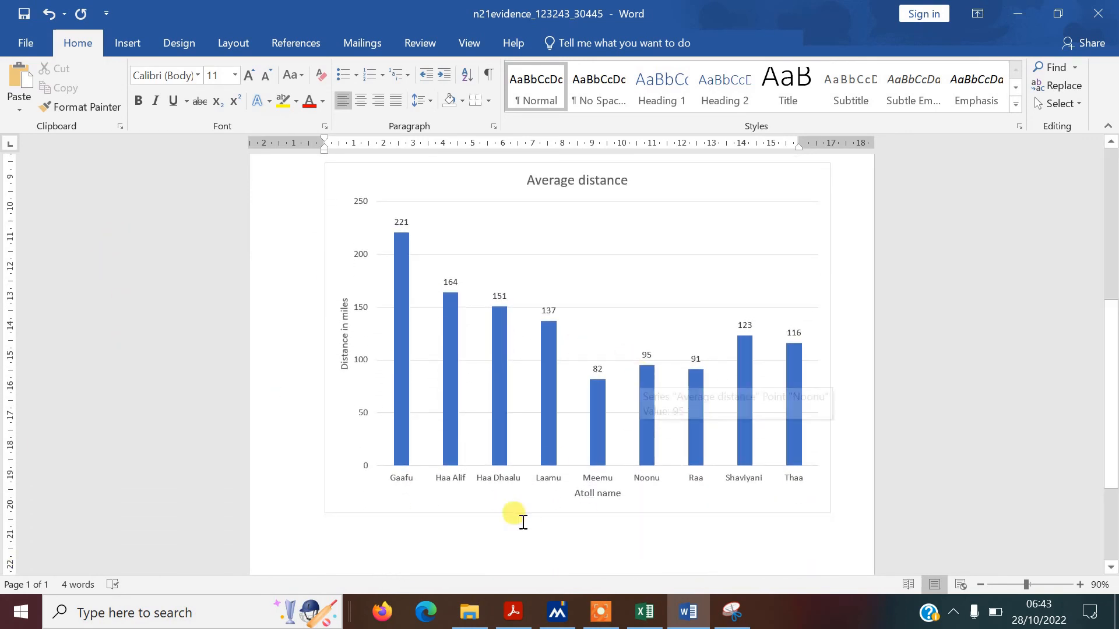
pyautogui.click(515, 613)
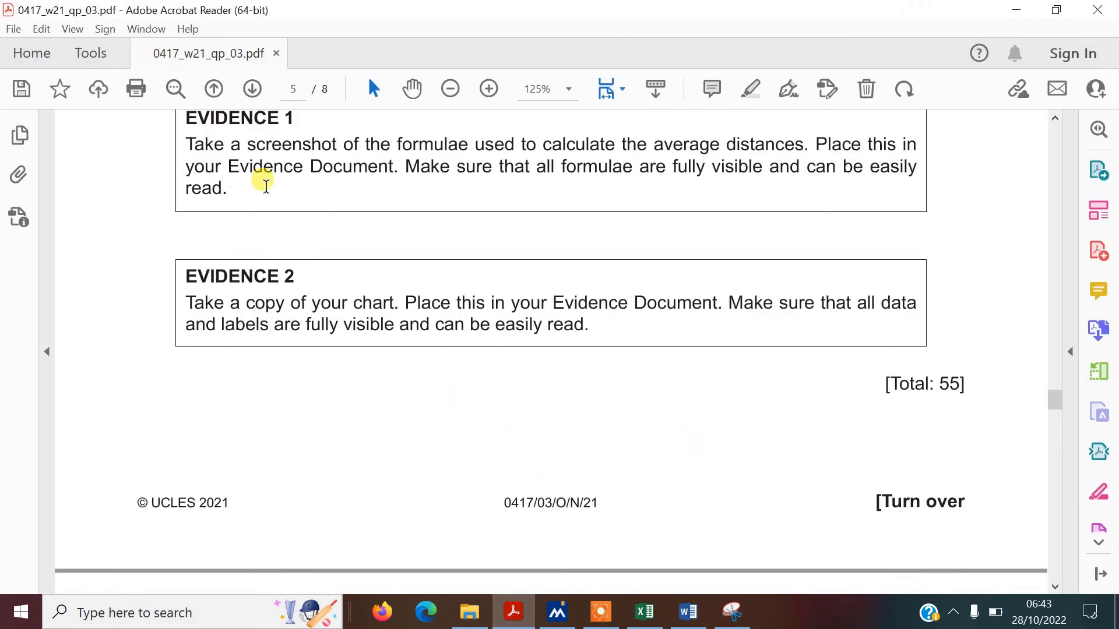